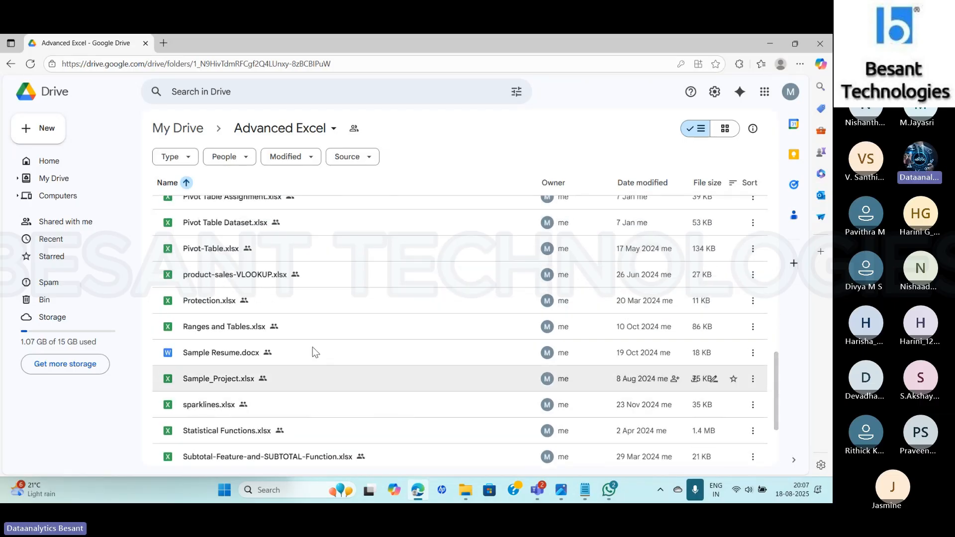
# - Switch to File Explorer, open "Ranges and Tables.xlsx" from the Advanced Excel folder in Downloads, and update its external links
pyautogui.click(246, 332)
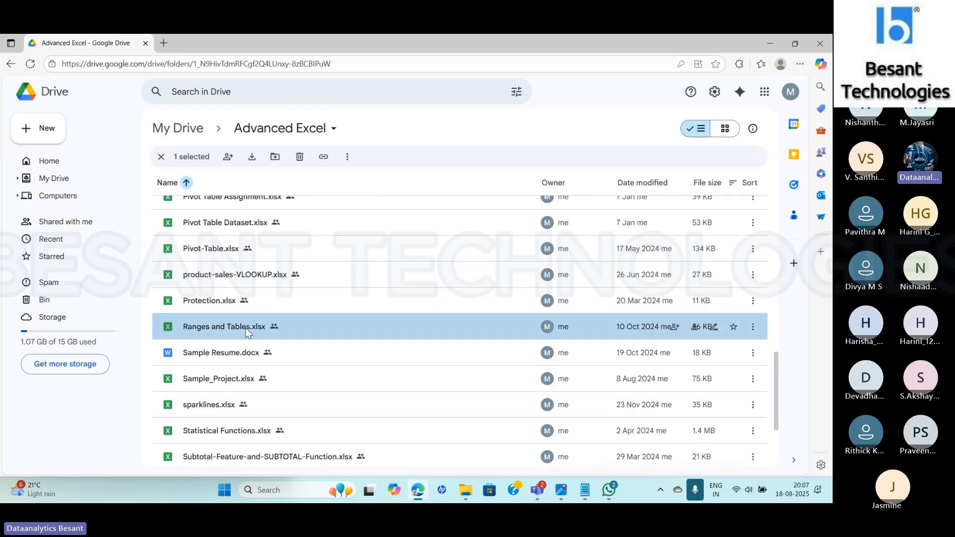
pyautogui.click(469, 490)
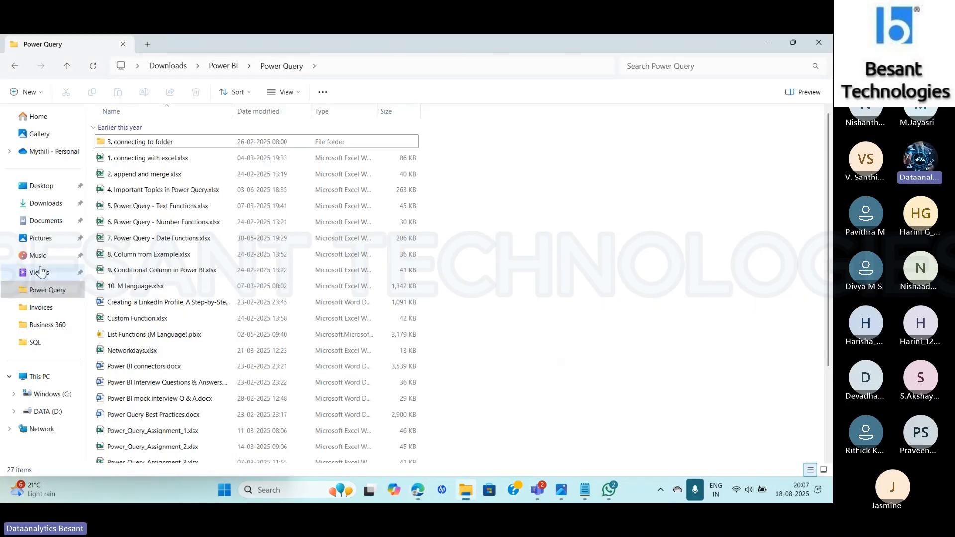
pyautogui.click(173, 66)
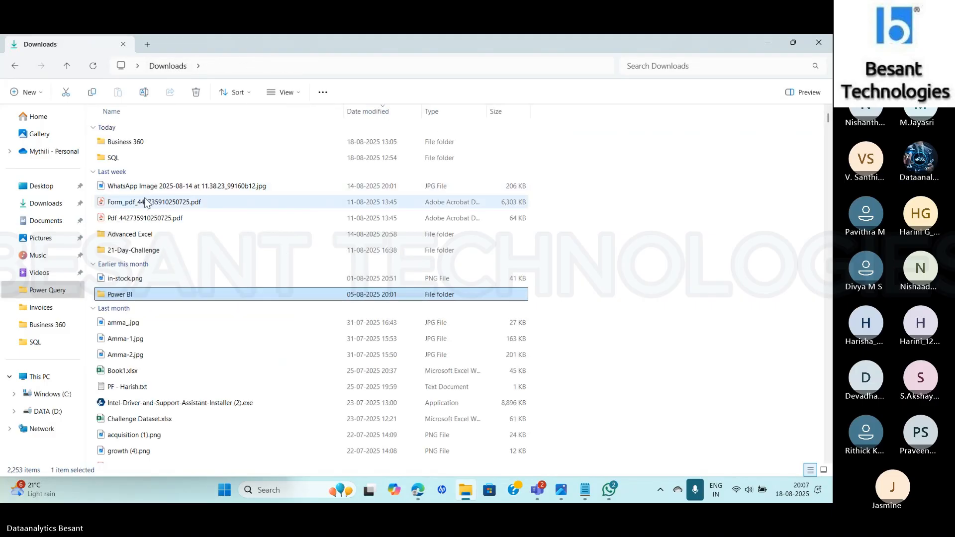
pyautogui.click(134, 238)
pyautogui.doubleClick(134, 238)
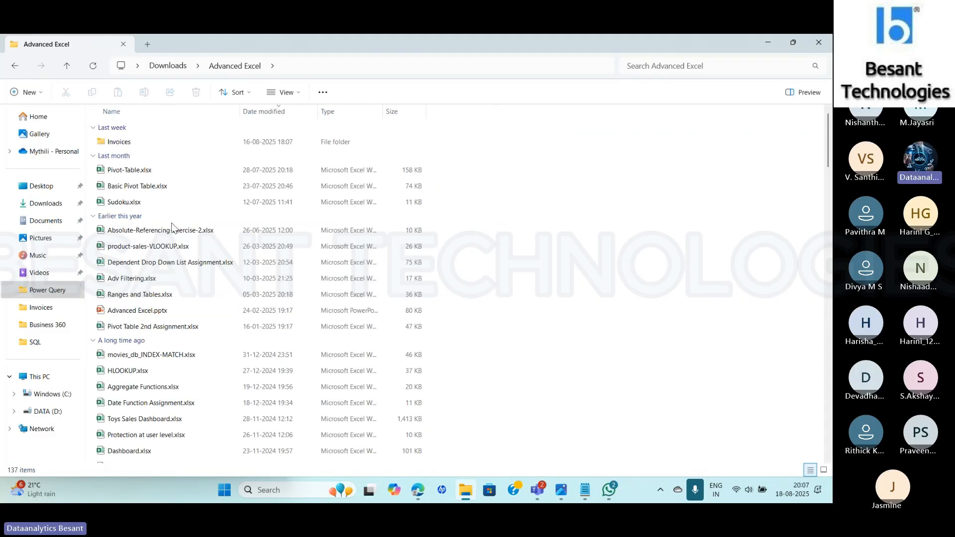
pyautogui.doubleClick(134, 295)
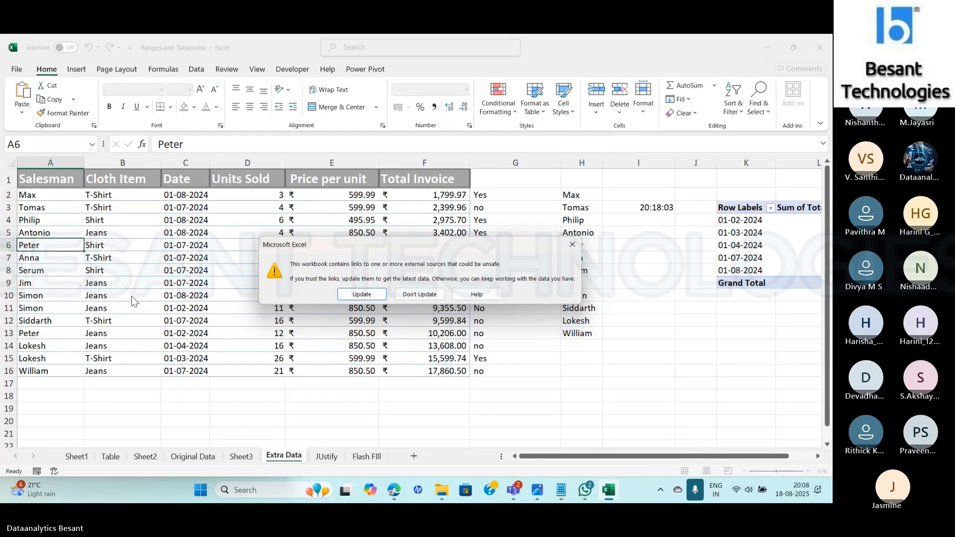
pyautogui.click(351, 295)
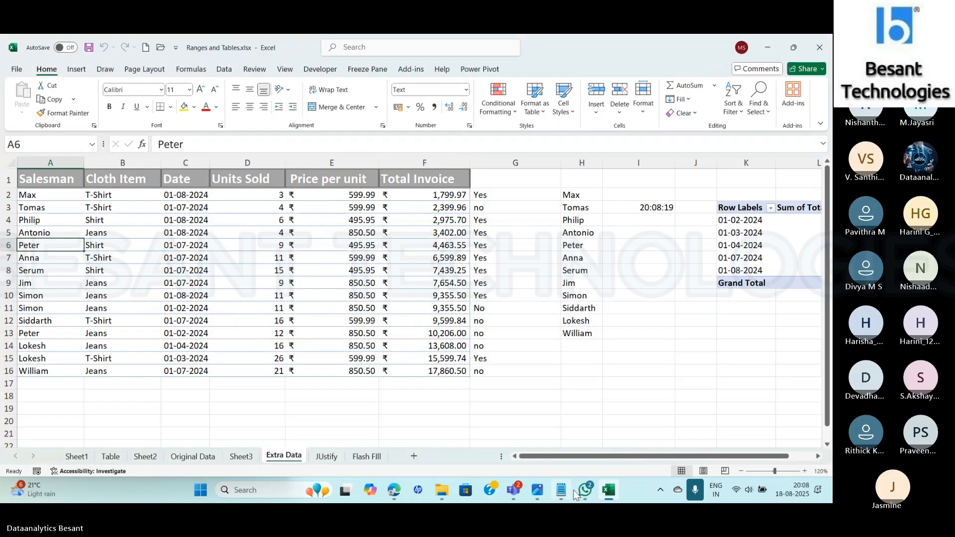
# - Switch to WhatsApp to check the Excel class group chat, and return to the Excel workbook
pyautogui.moveTo(586, 490)
pyautogui.click(587, 416)
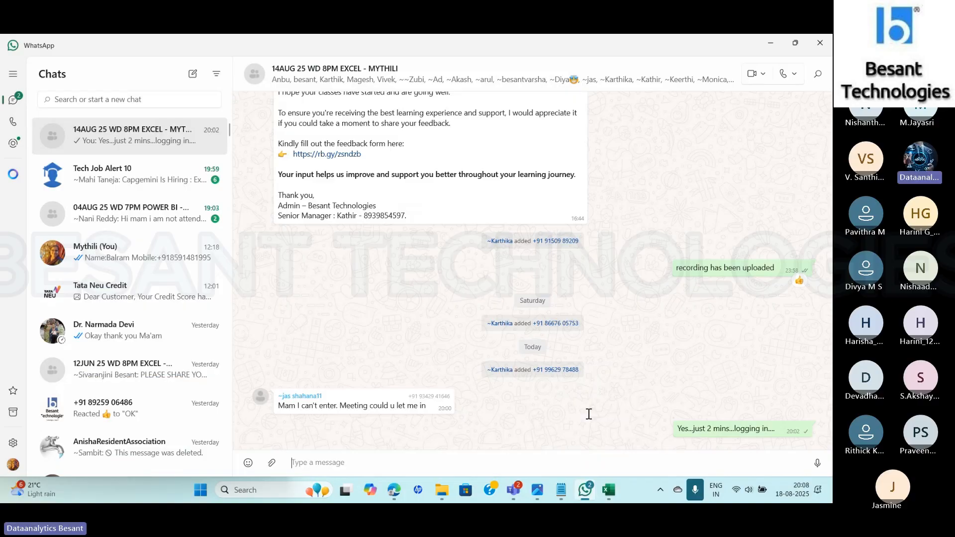
pyautogui.hotkey('alt', 'Tab')
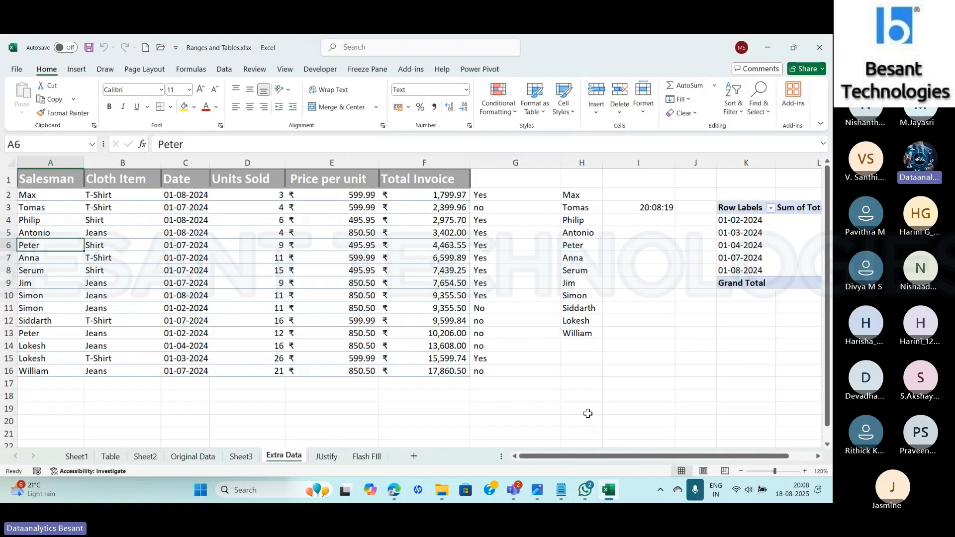
pyautogui.hotkey('alt', 'Tab')
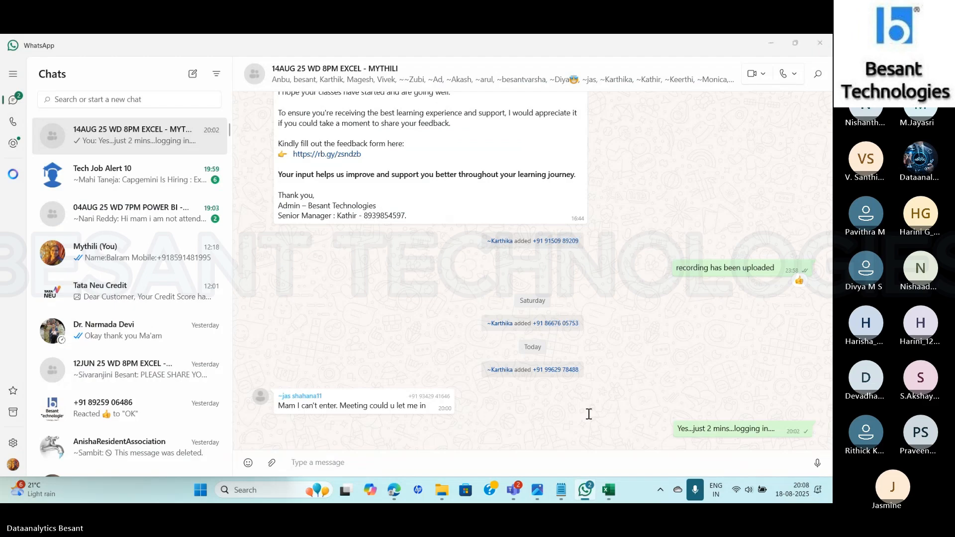
pyautogui.hotkey('alt', 'Tab')
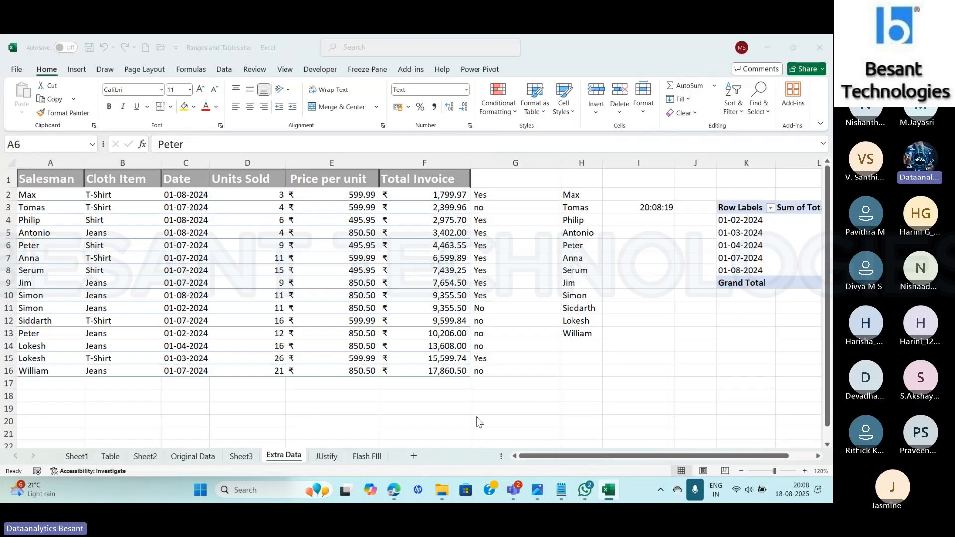
# - Start a new blank Excel workbook and bring up the Excel Options dialog
pyautogui.press('super')
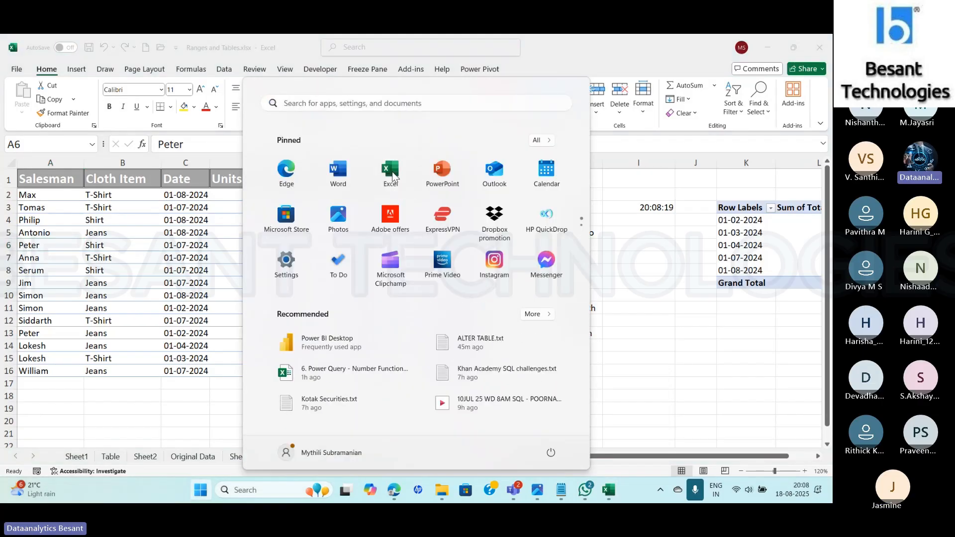
pyautogui.click(390, 172)
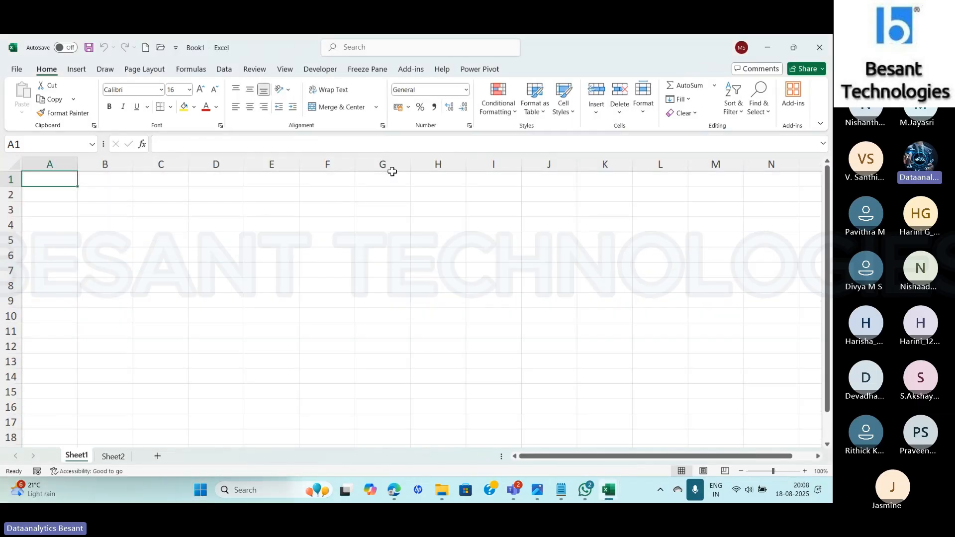
pyautogui.click(17, 71)
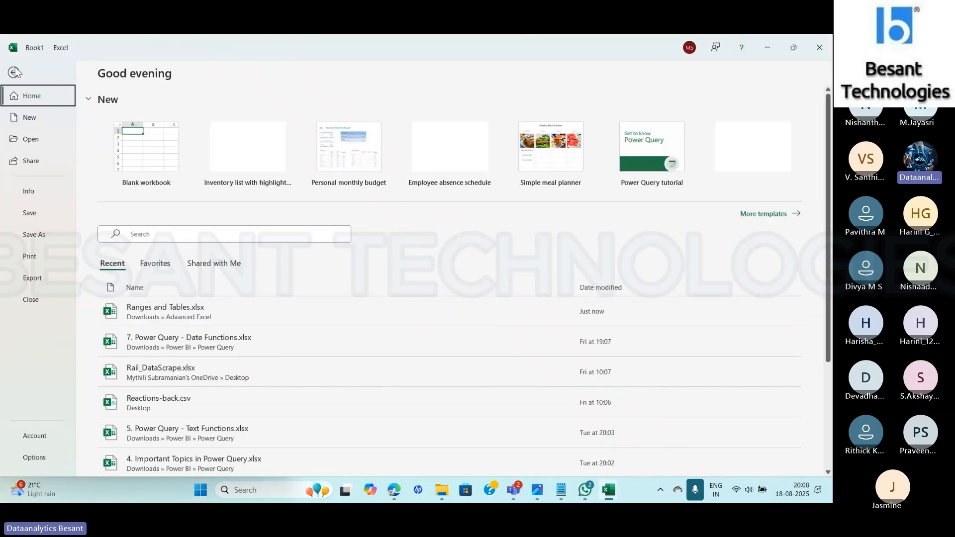
pyautogui.click(32, 460)
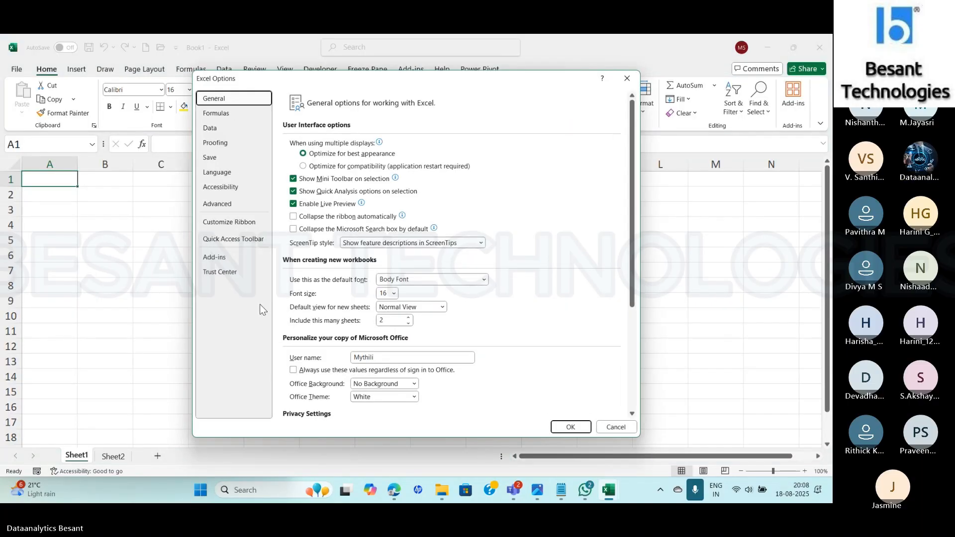
# - Review the Advanced, Customize Ribbon and Quick Access Toolbar settings in Excel Options
pyautogui.click(222, 205)
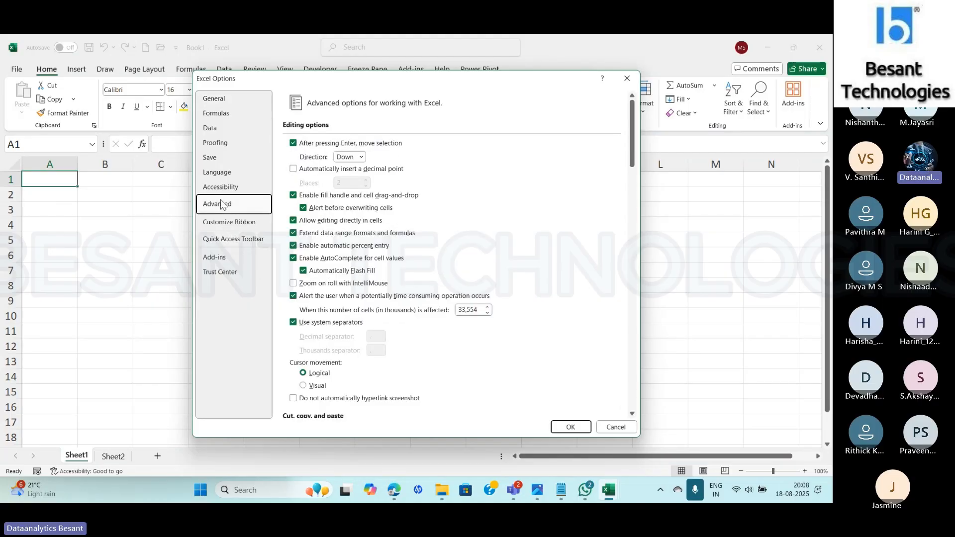
pyautogui.moveTo(632, 154); pyautogui.dragTo(637, 310)
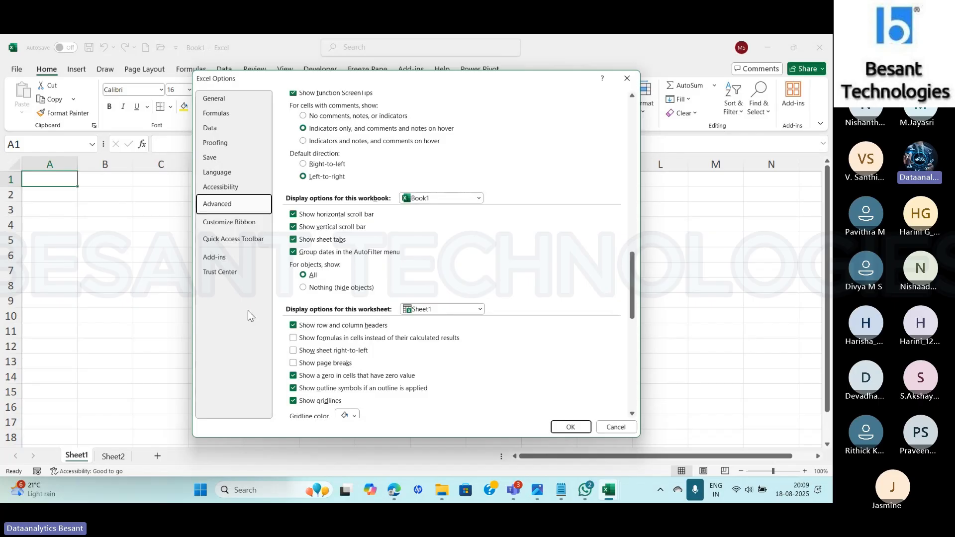
pyautogui.click(222, 226)
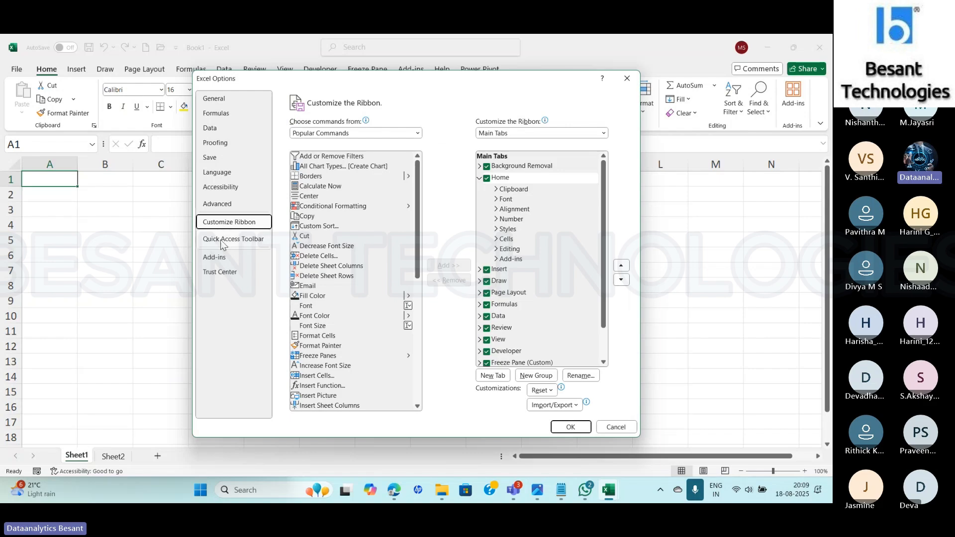
pyautogui.click(224, 241)
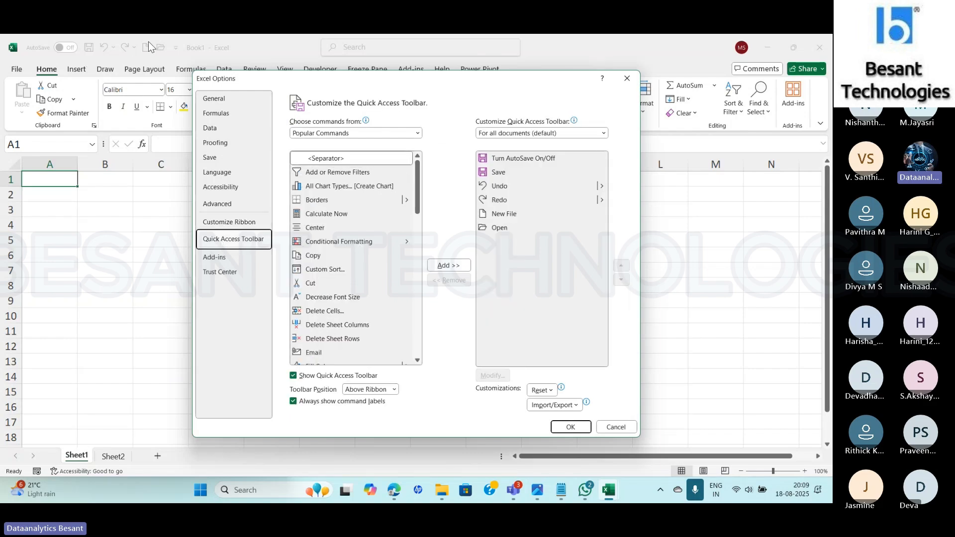
# - Hide the Developer tab from the ribbon through the Customize Ribbon settings
pyautogui.click(233, 224)
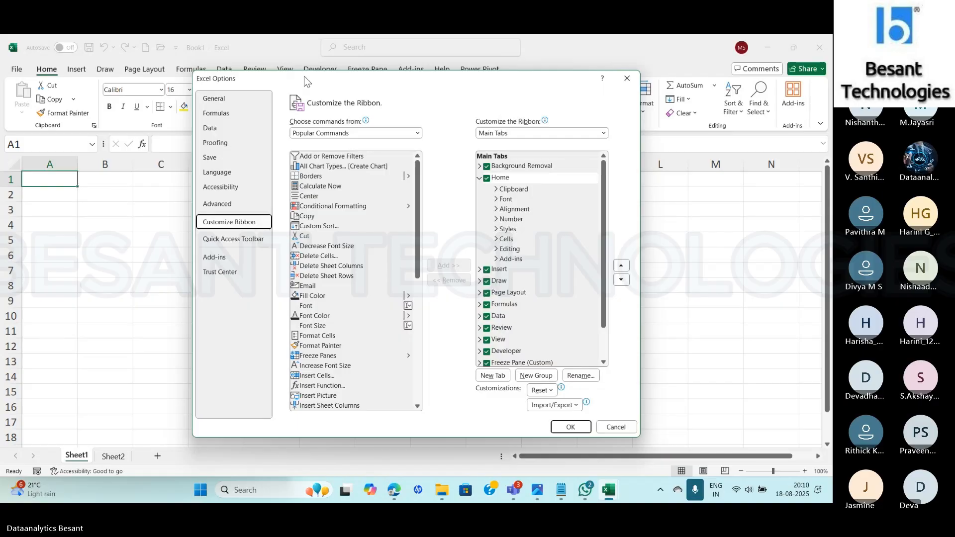
pyautogui.moveTo(305, 78); pyautogui.dragTo(285, 136)
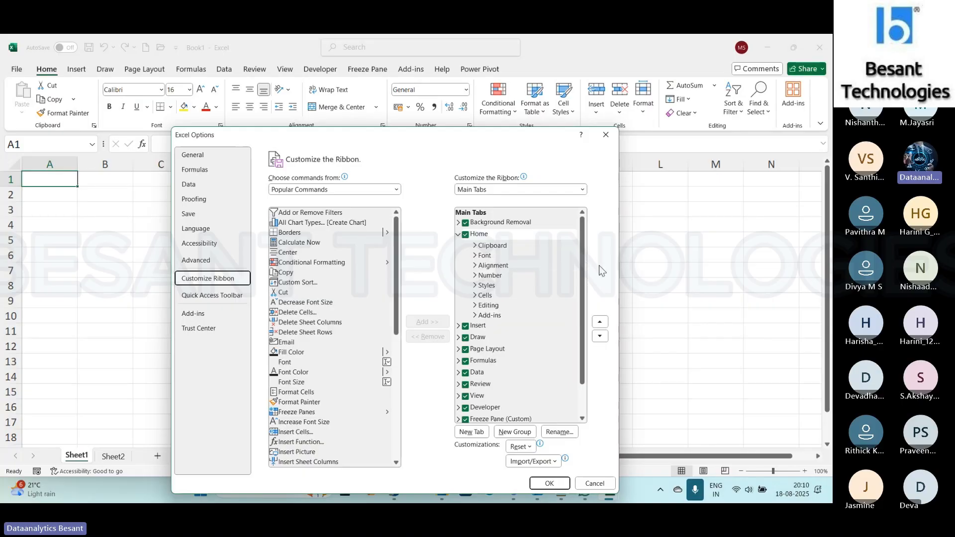
pyautogui.moveTo(581, 279); pyautogui.dragTo(592, 393)
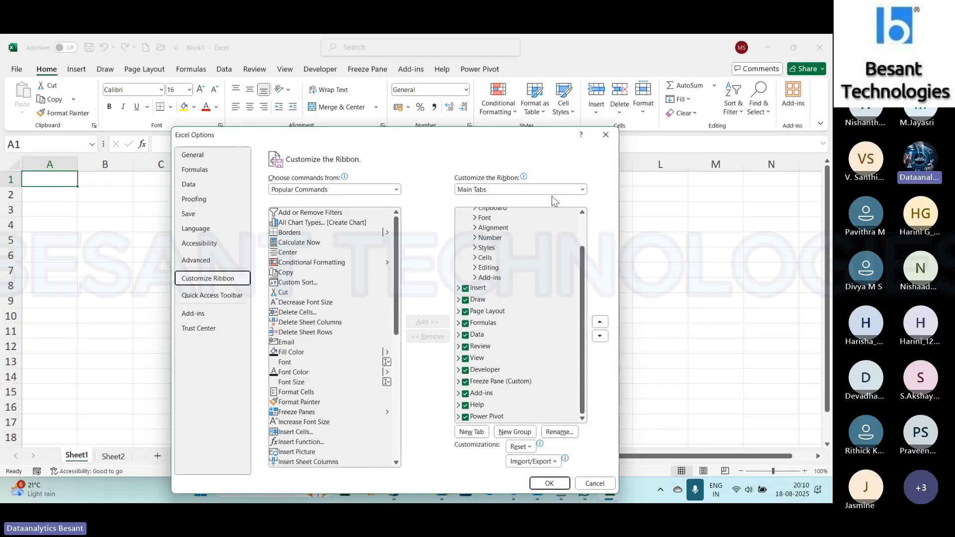
pyautogui.moveTo(582, 294); pyautogui.dragTo(592, 238)
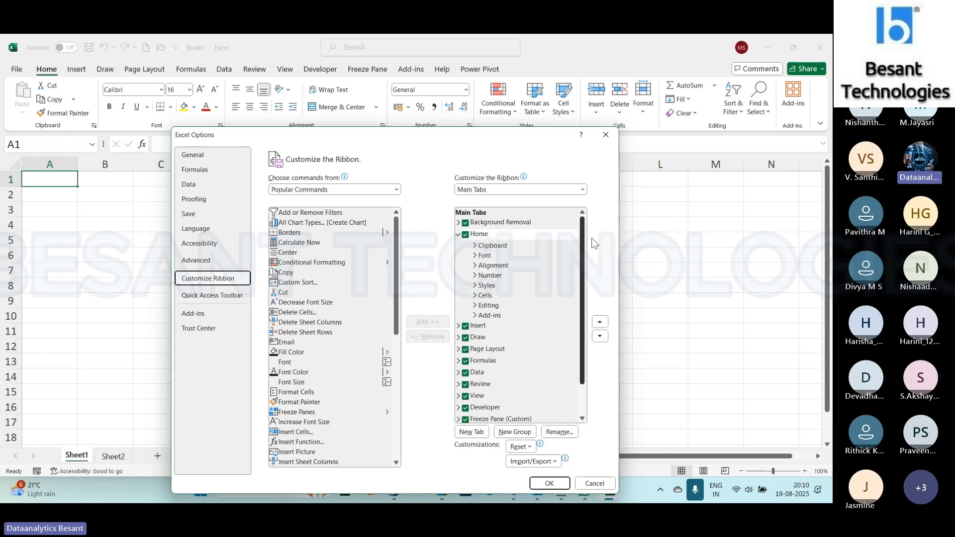
pyautogui.click(458, 234)
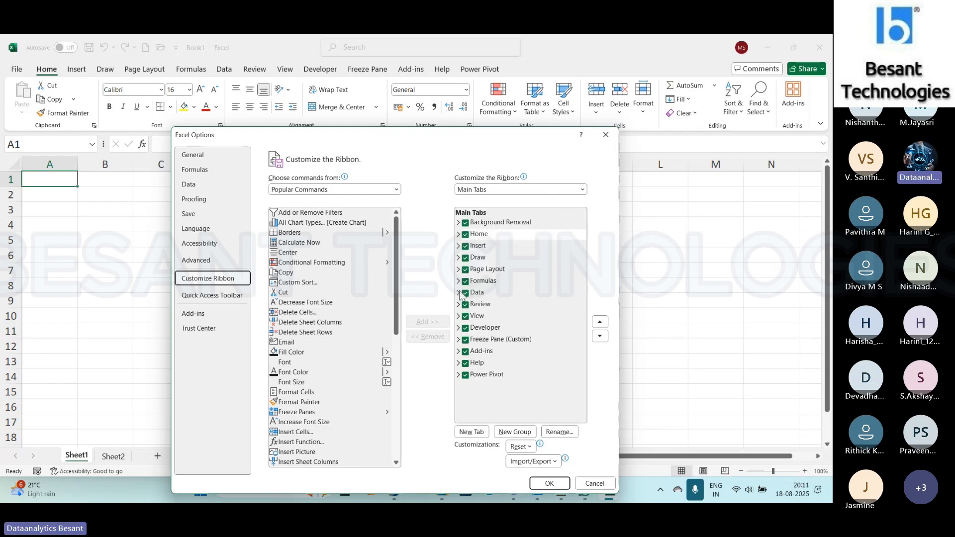
pyautogui.click(465, 328)
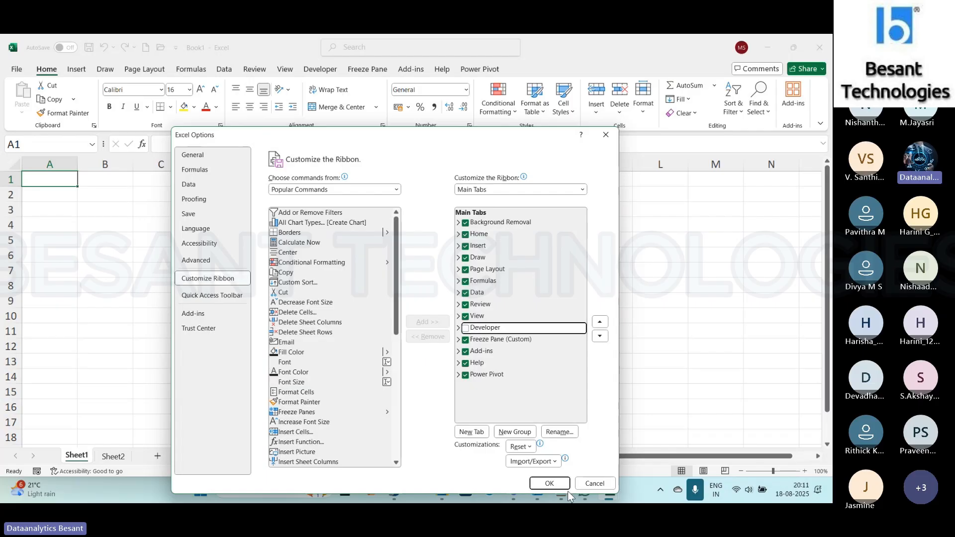
pyautogui.click(549, 485)
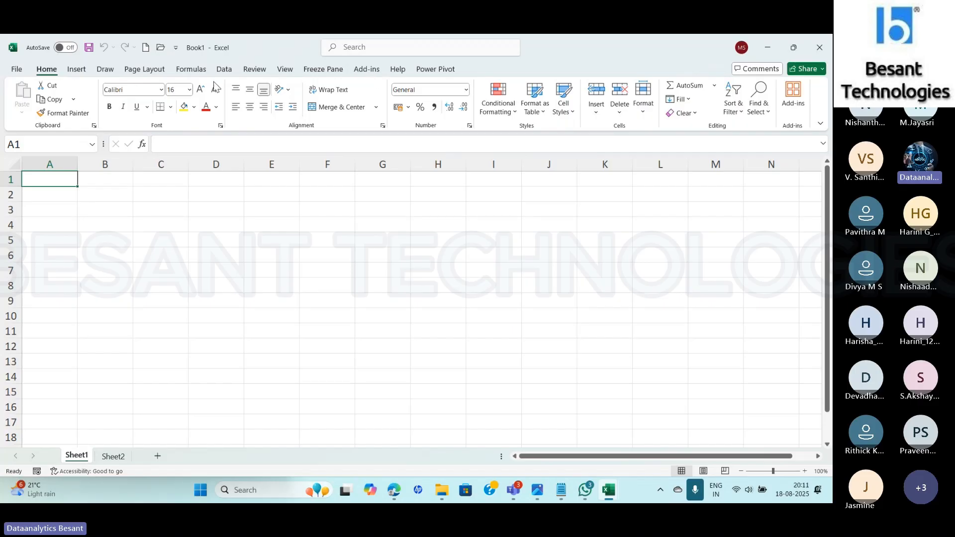
# - Reopen the ribbon customization options and turn the Developer tab back on
pyautogui.click(14, 70)
pyautogui.click(32, 458)
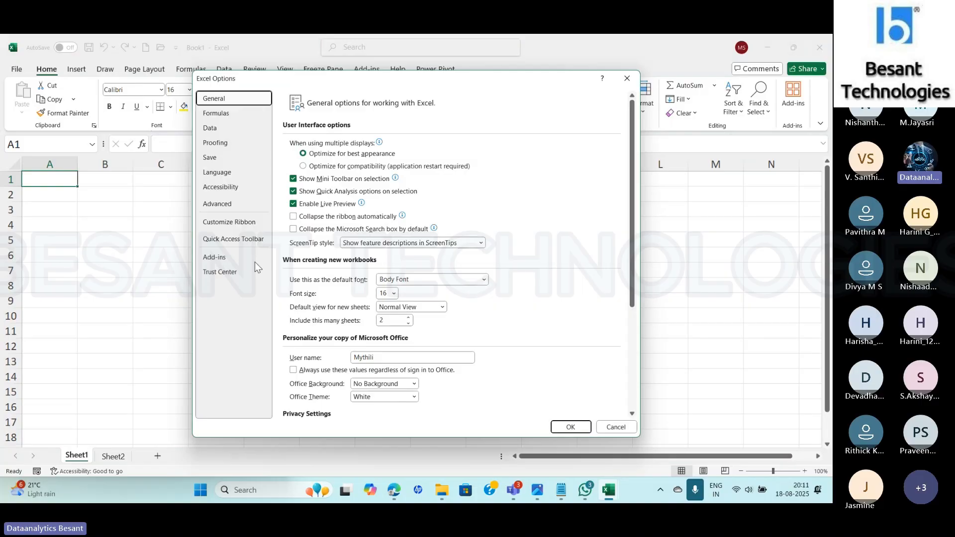
pyautogui.click(229, 222)
pyautogui.click(487, 351)
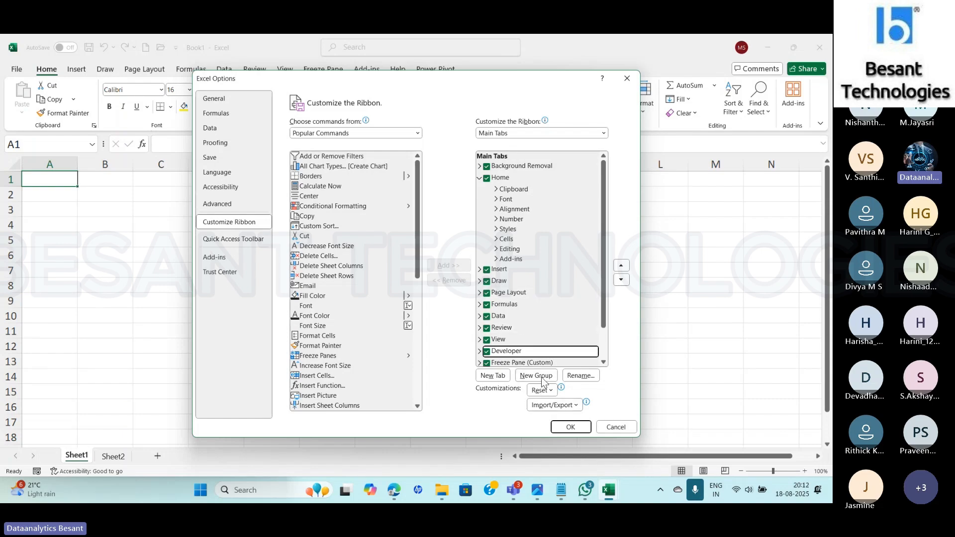
pyautogui.click(570, 427)
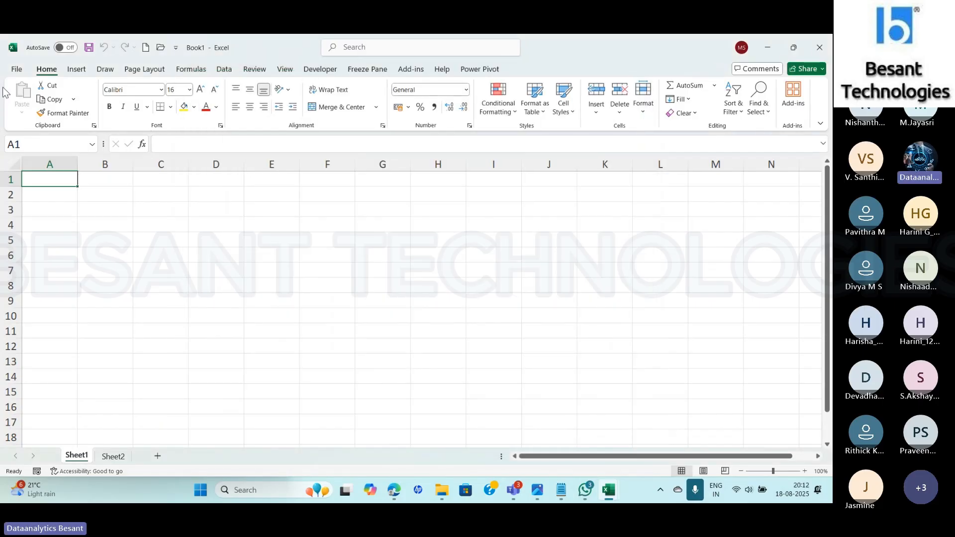
# - Remove the custom Freeze Pane tab from the ribbon through the Customize Ribbon options and apply the change
pyautogui.click(14, 70)
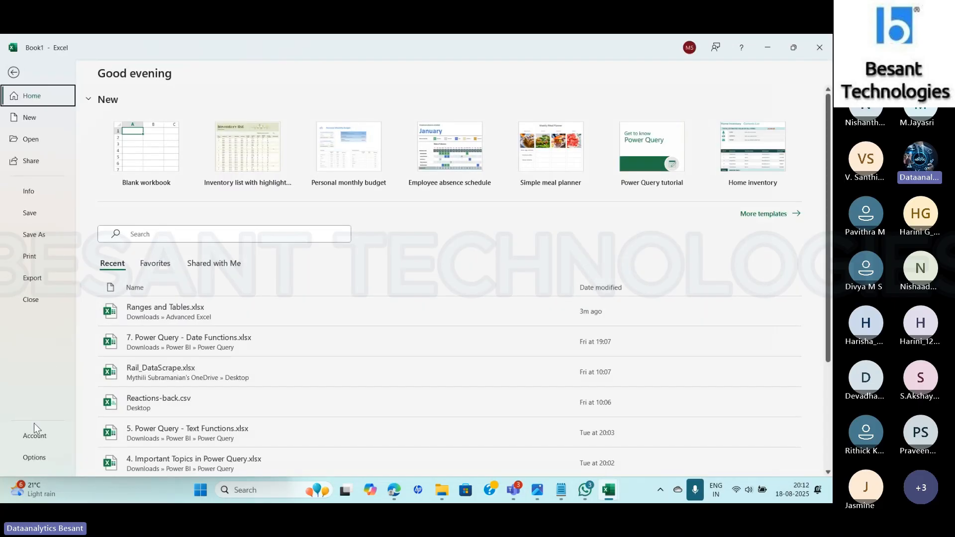
pyautogui.click(34, 458)
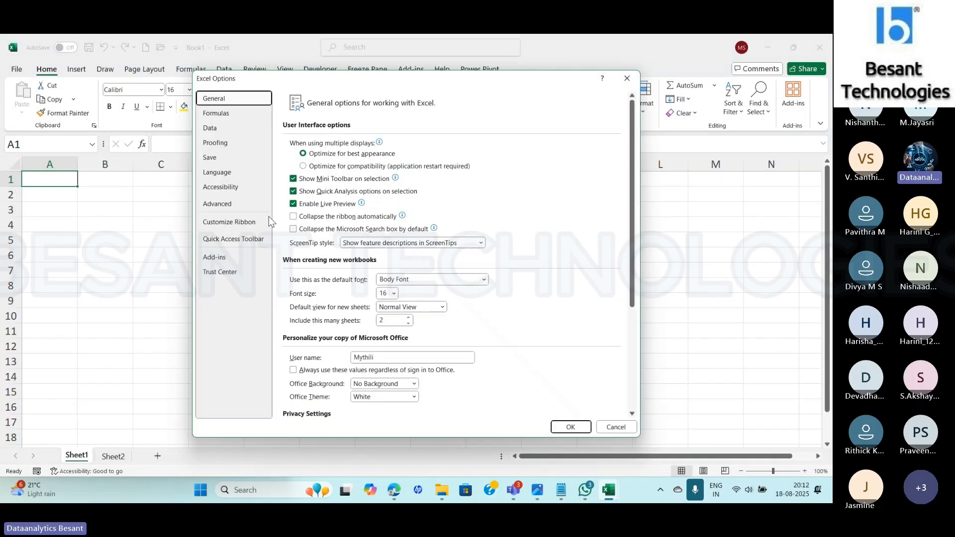
pyautogui.click(221, 222)
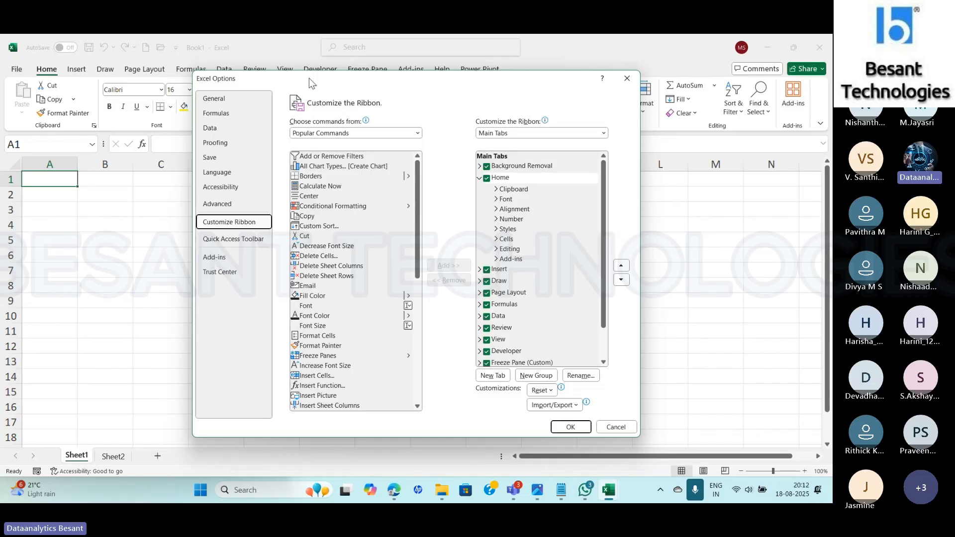
pyautogui.moveTo(398, 78); pyautogui.dragTo(324, 151)
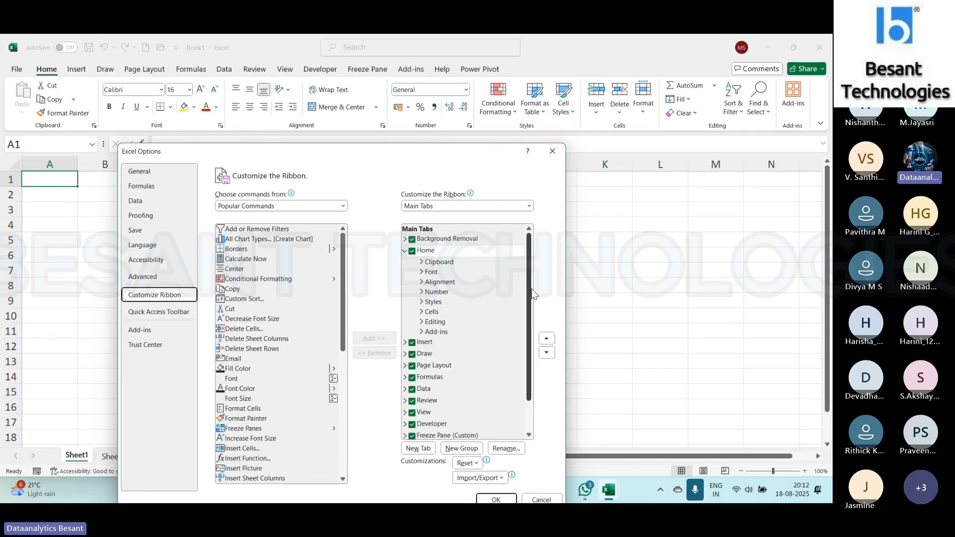
pyautogui.scroll(-2, 531, 291)
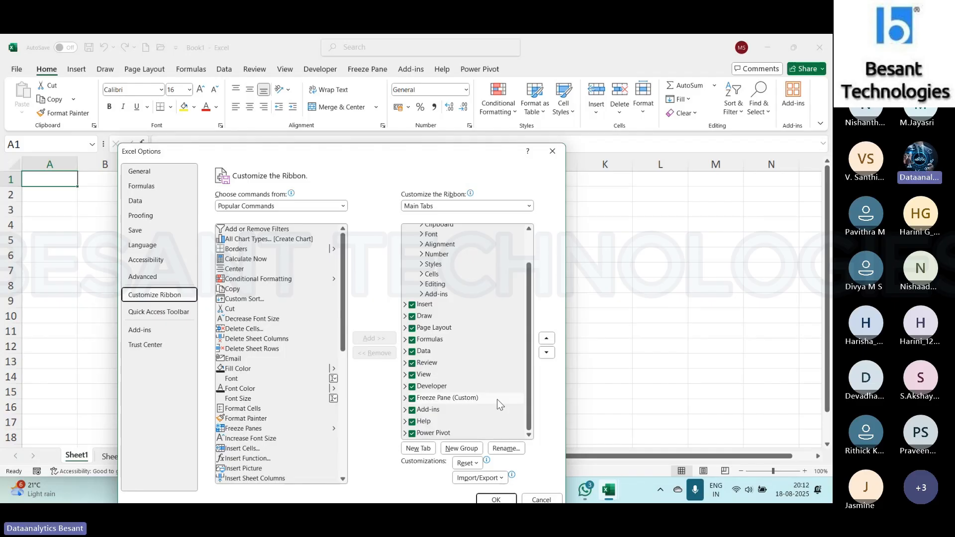
pyautogui.click(422, 400)
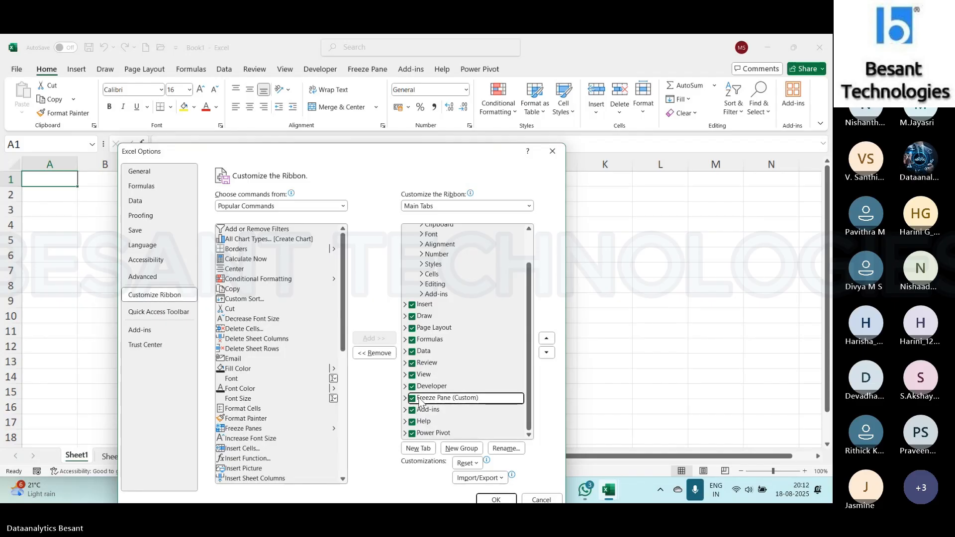
pyautogui.click(374, 353)
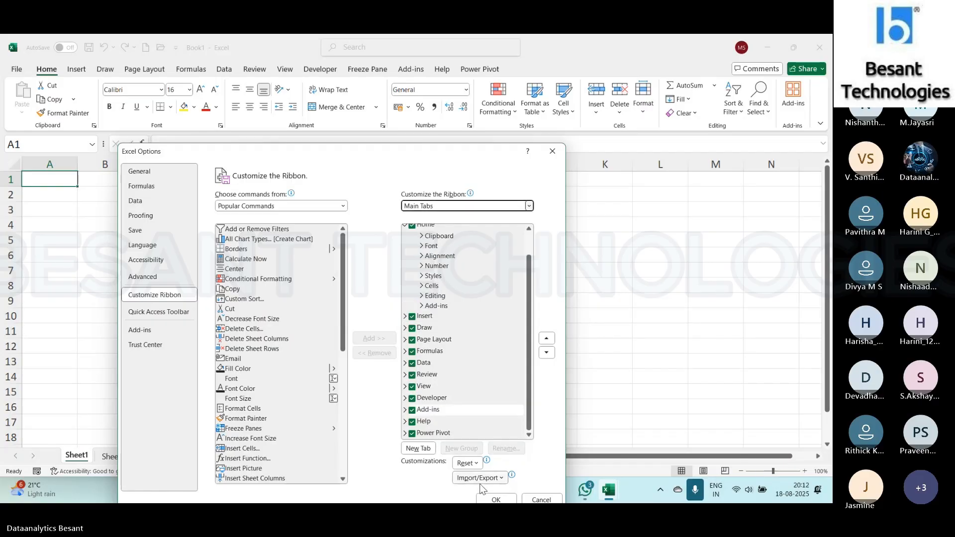
pyautogui.click(490, 499)
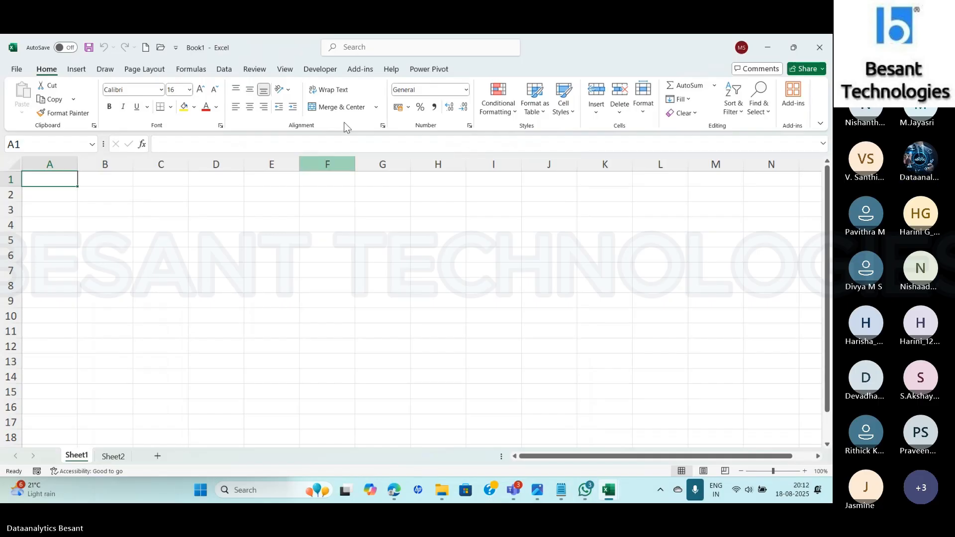
# - Reopen the ribbon customization options and collapse the Home entry in the main tabs list
pyautogui.click(20, 71)
pyautogui.click(44, 458)
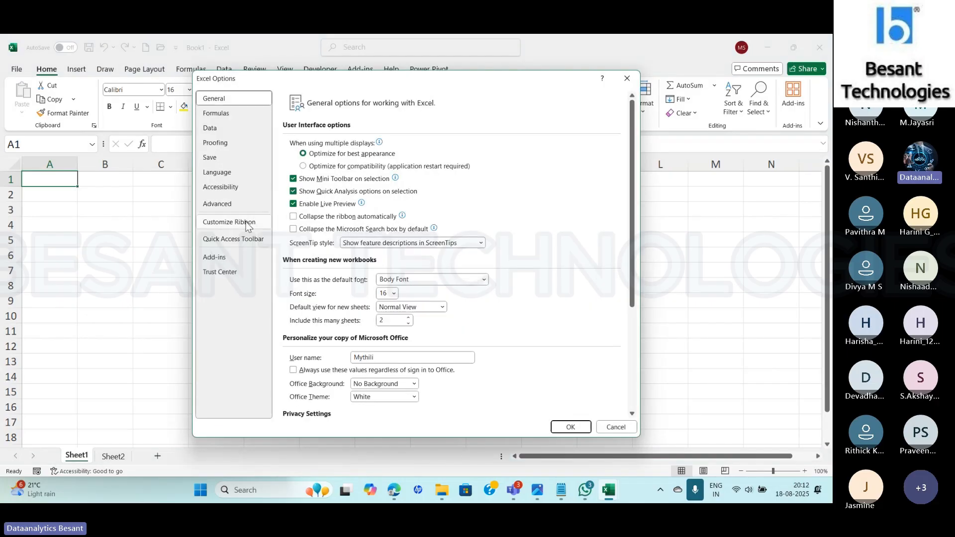
pyautogui.click(248, 222)
pyautogui.scroll(-2, 581, 233)
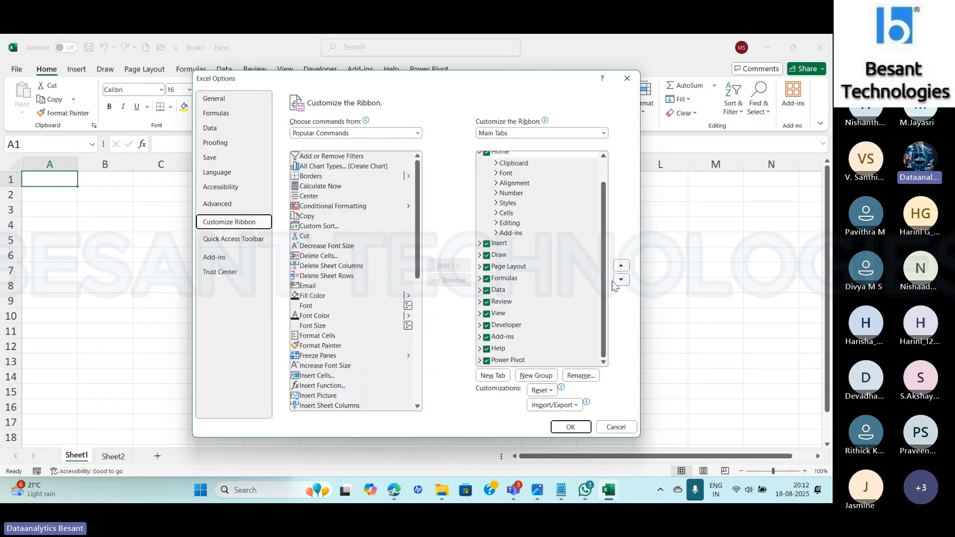
pyautogui.click(479, 152)
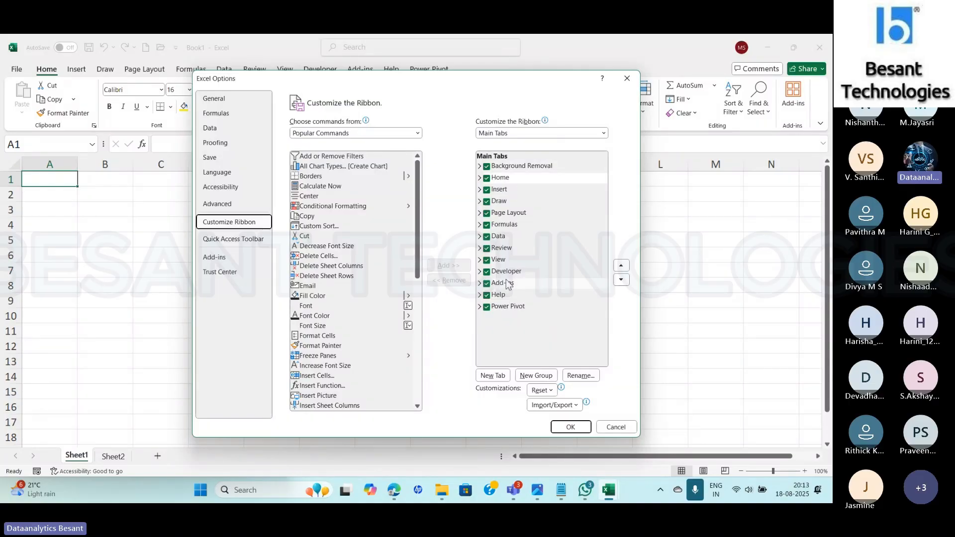
# - Examine the commands in the View tab's Window group within the main tabs list, and collapse the entries again
pyautogui.click(479, 260)
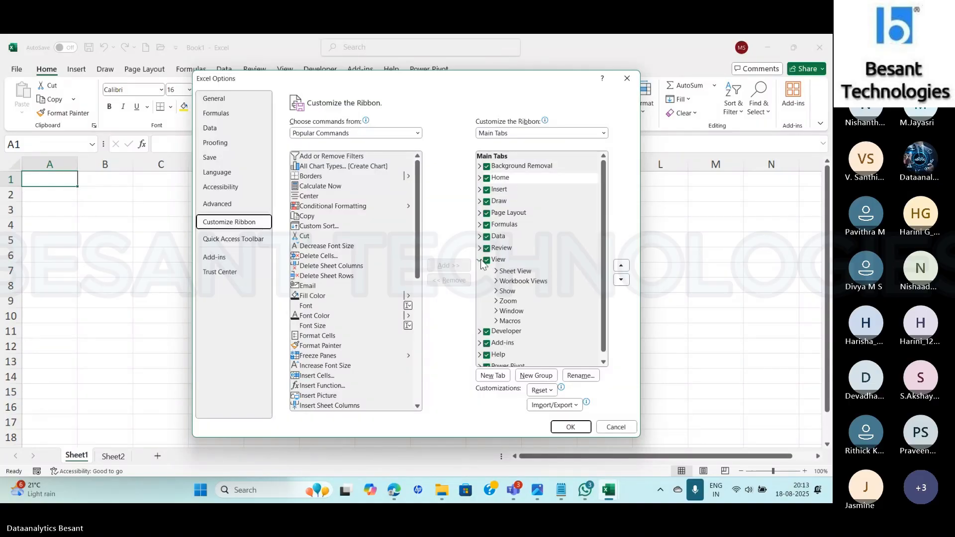
pyautogui.click(495, 311)
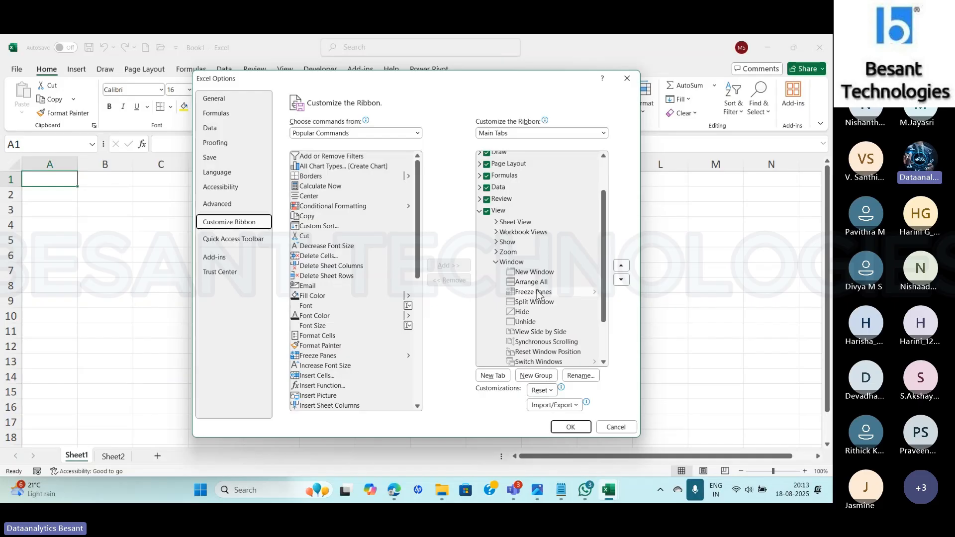
pyautogui.click(496, 262)
pyautogui.click(479, 253)
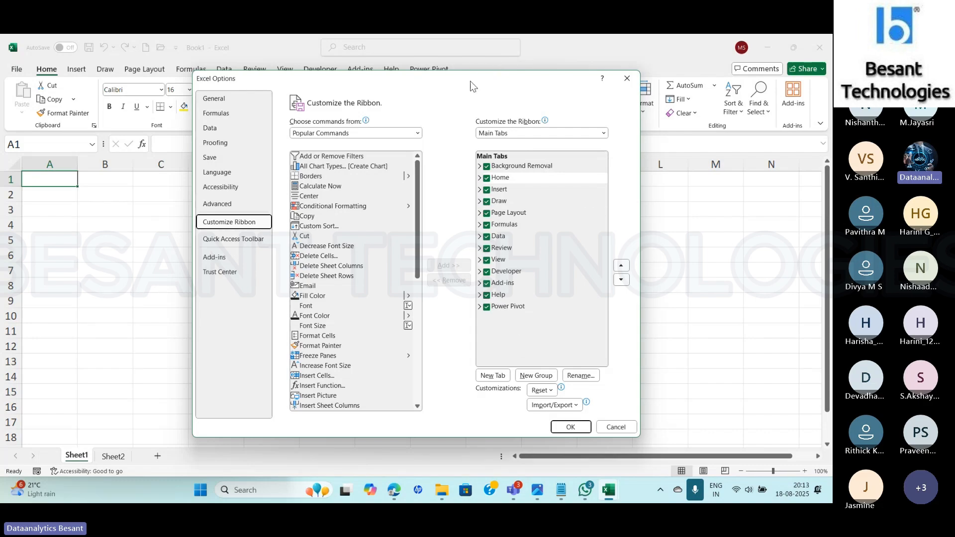
# - Add a new custom tab directly after Home and expand it to reach its new group
pyautogui.click(494, 376)
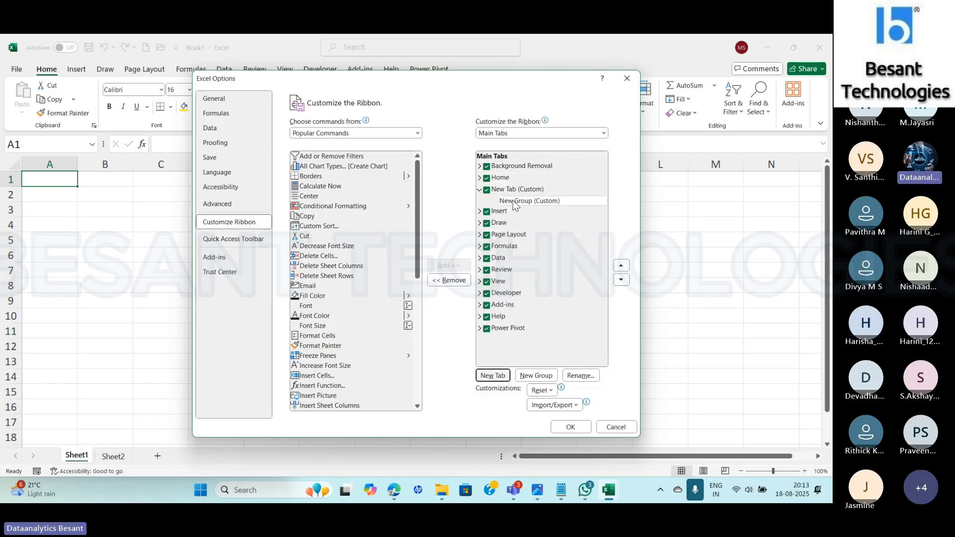
pyautogui.click(514, 193)
pyautogui.doubleClick(515, 193)
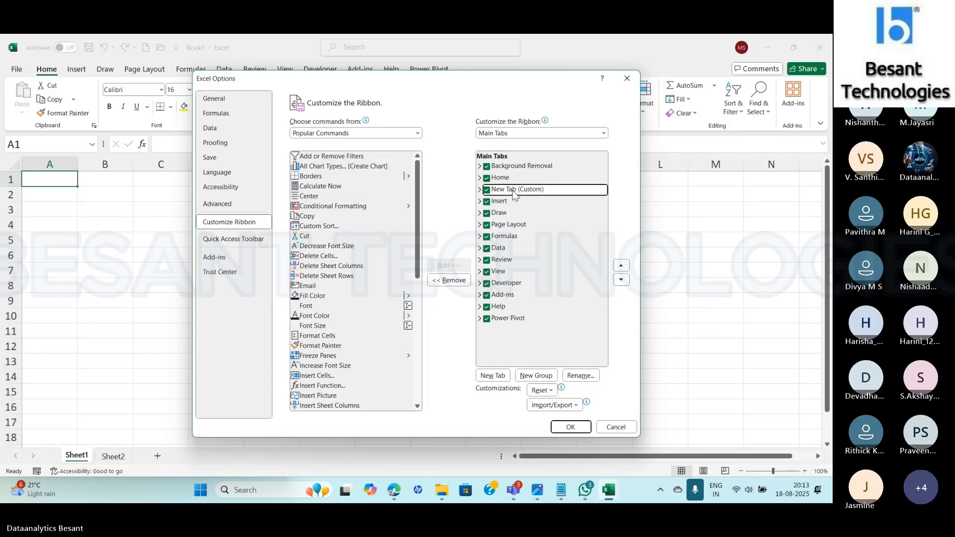
pyautogui.click(480, 190)
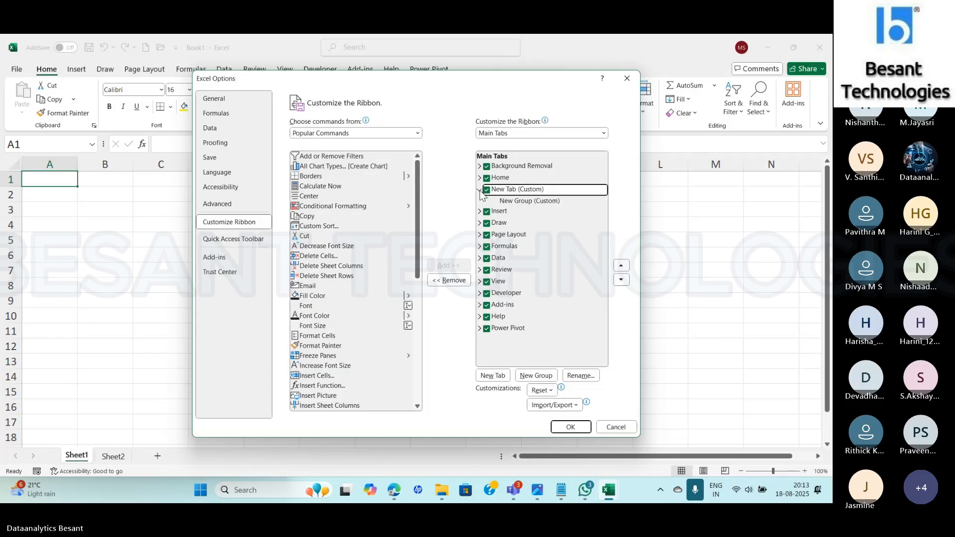
pyautogui.click(510, 203)
pyautogui.press('End')
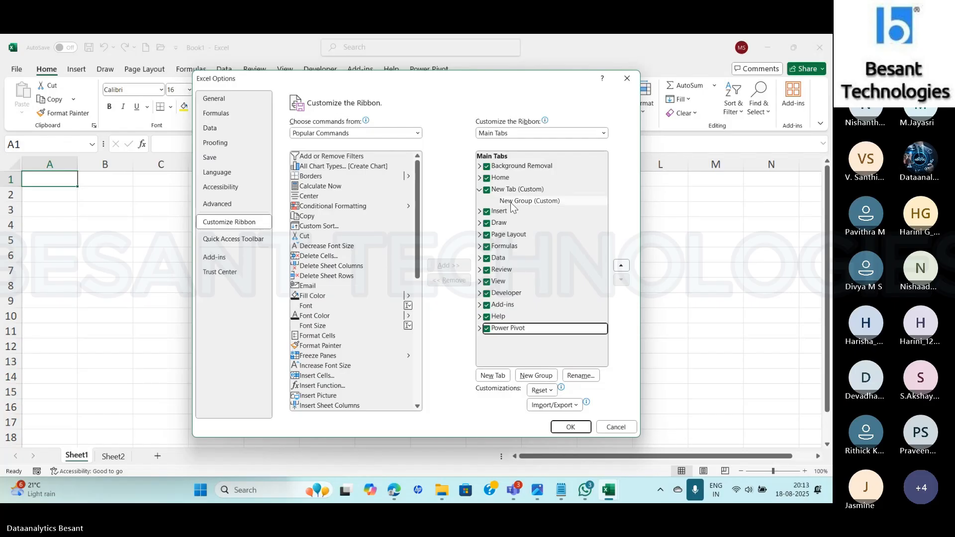
# - Rename the new custom tab's group as Freeze Panes
pyautogui.click(526, 202)
pyautogui.rightClick(526, 202)
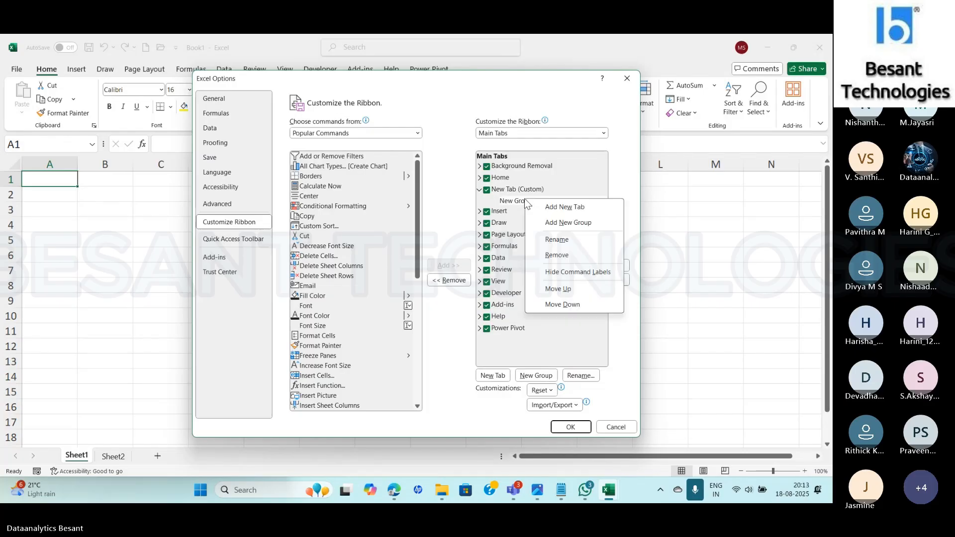
pyautogui.click(561, 241)
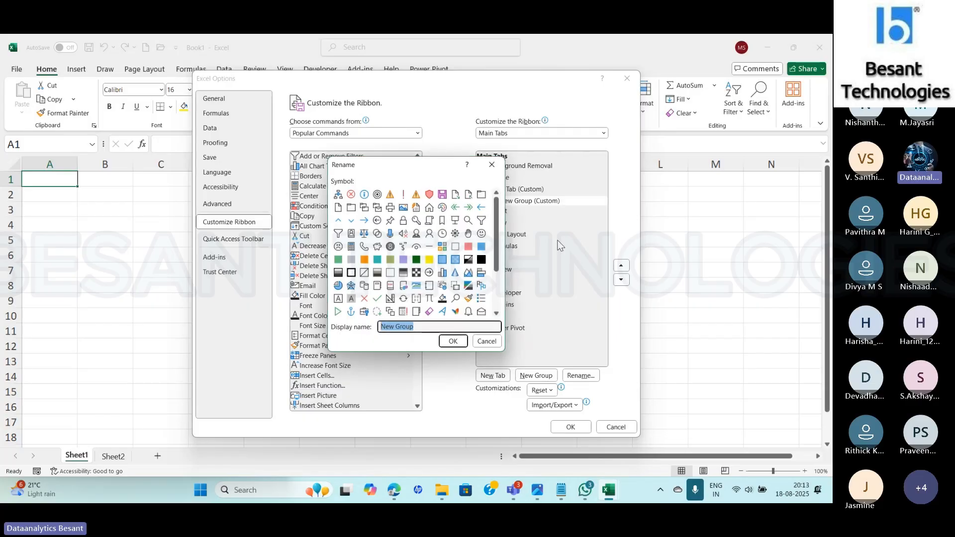
pyautogui.write('Free')
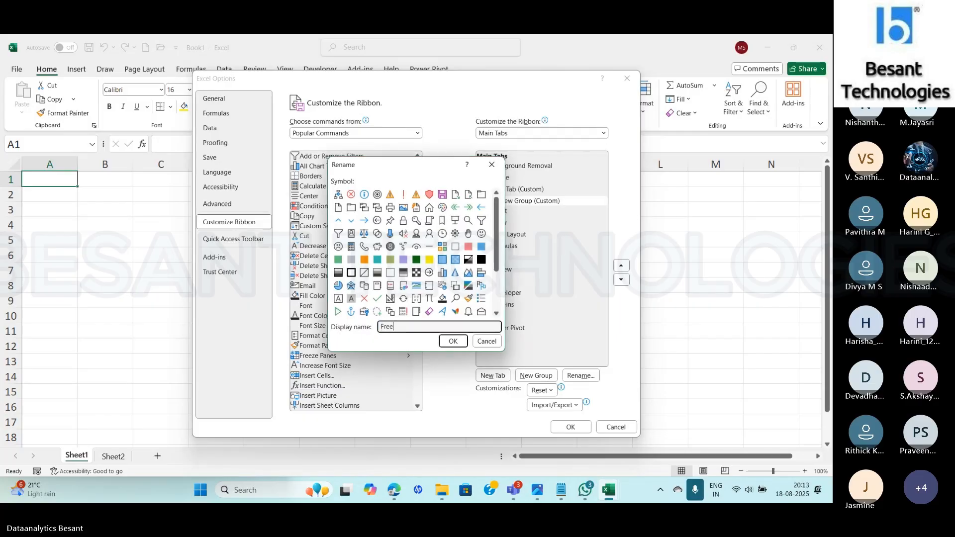
pyautogui.write('ze Panes')
pyautogui.click(453, 341)
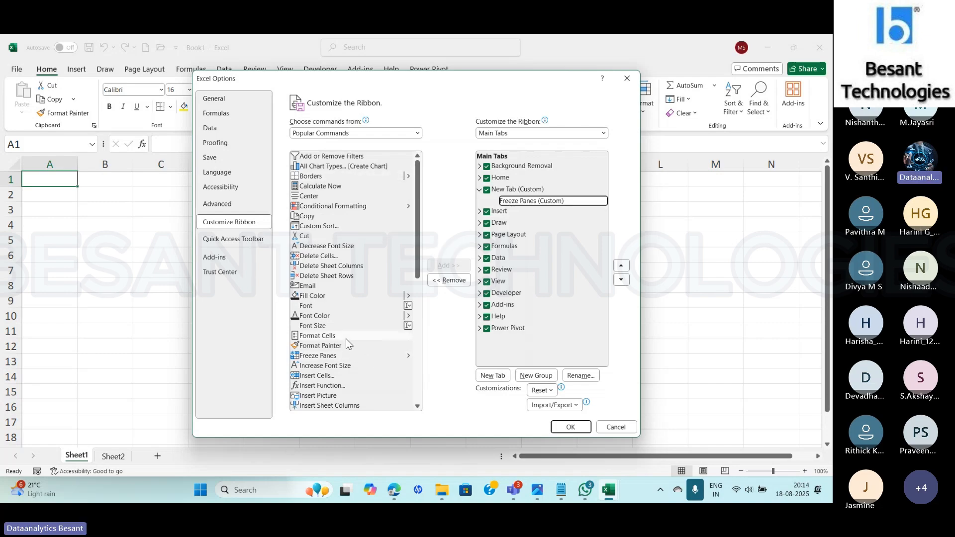
# - Add the Freeze Panes command to the custom Freeze Panes group, apply the customization and show the new tab on the ribbon
pyautogui.click(317, 356)
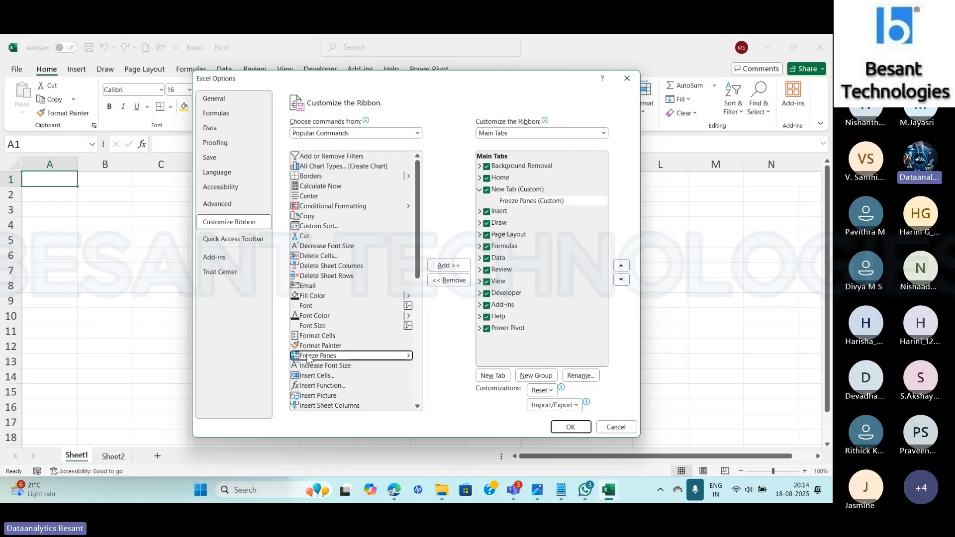
pyautogui.click(448, 267)
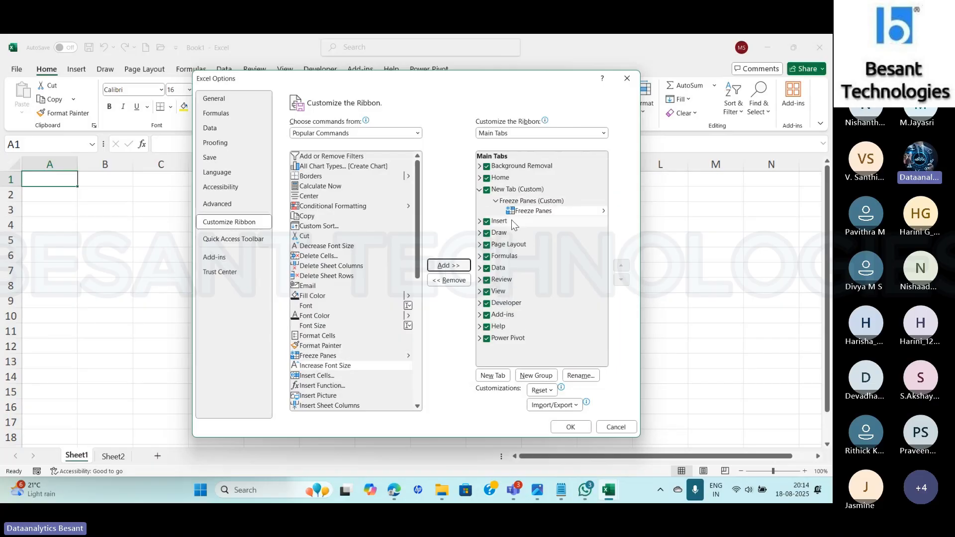
pyautogui.click(529, 211)
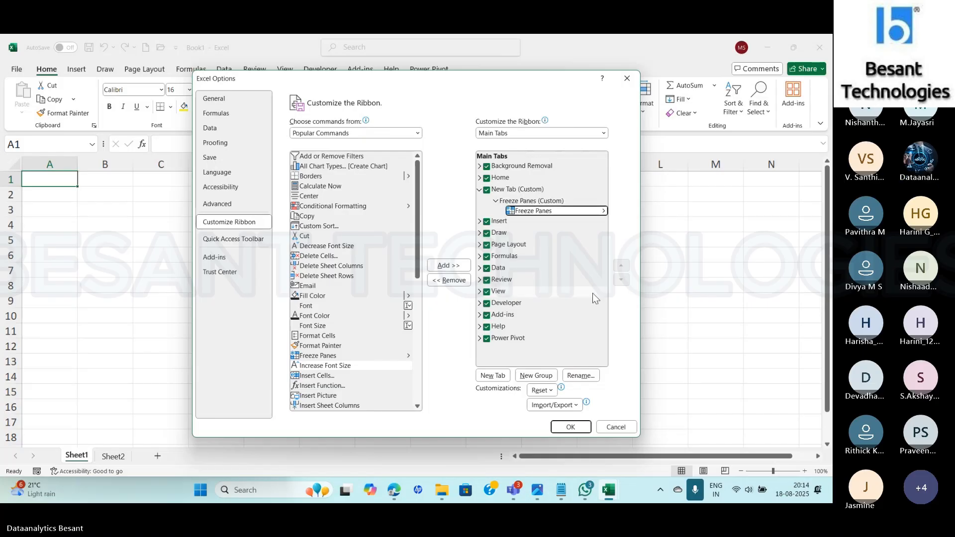
pyautogui.click(571, 427)
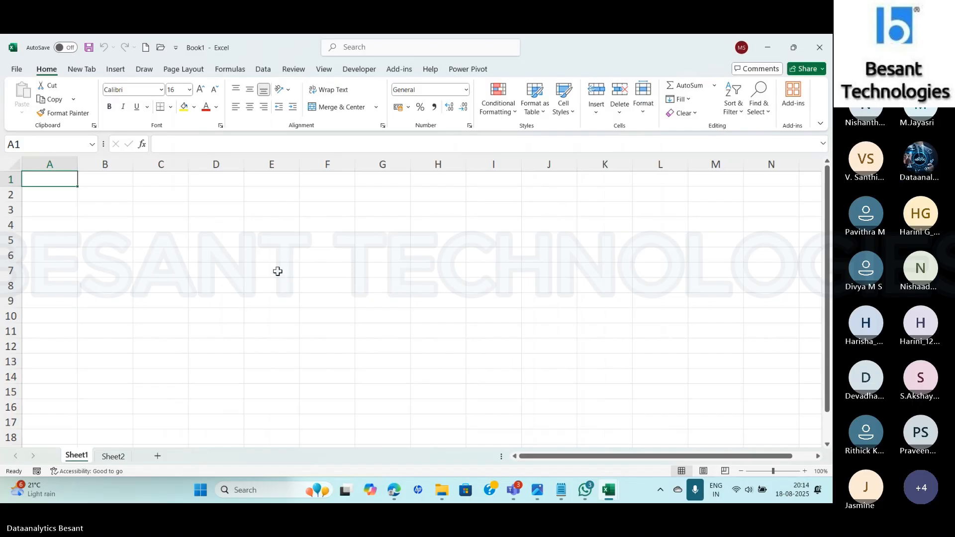
pyautogui.click(80, 71)
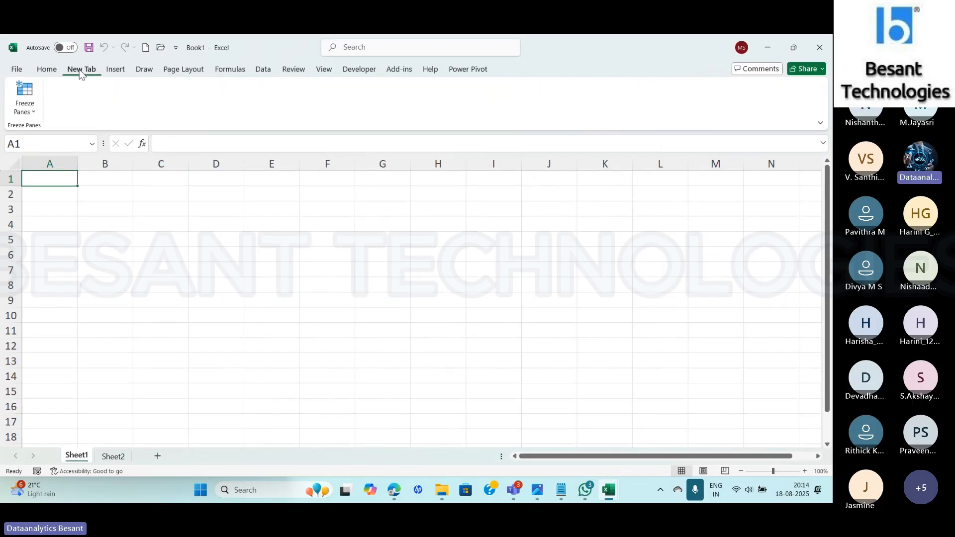
# - Rename the custom ribbon tab as Freeze Panes, apply the change and check the tab's Freeze Panes command
pyautogui.rightClick(80, 73)
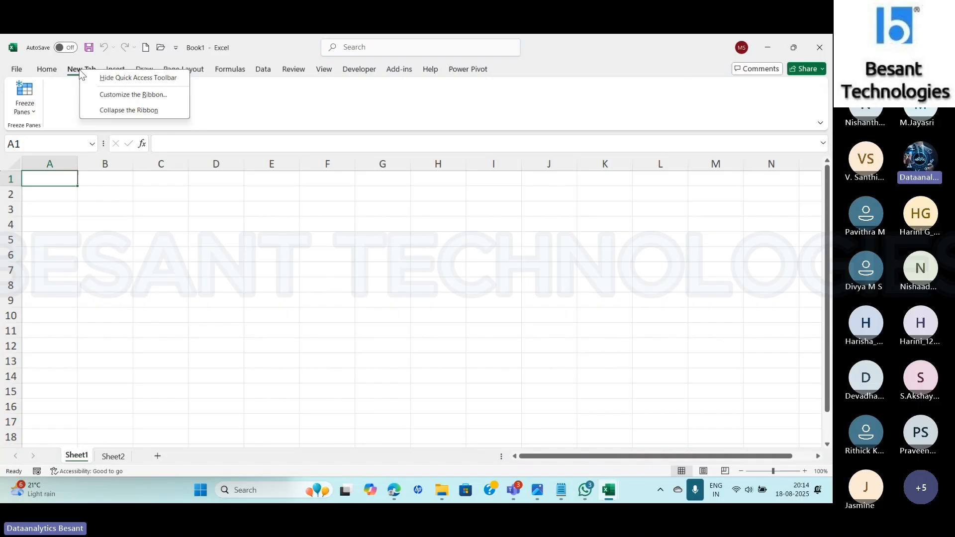
pyautogui.click(115, 95)
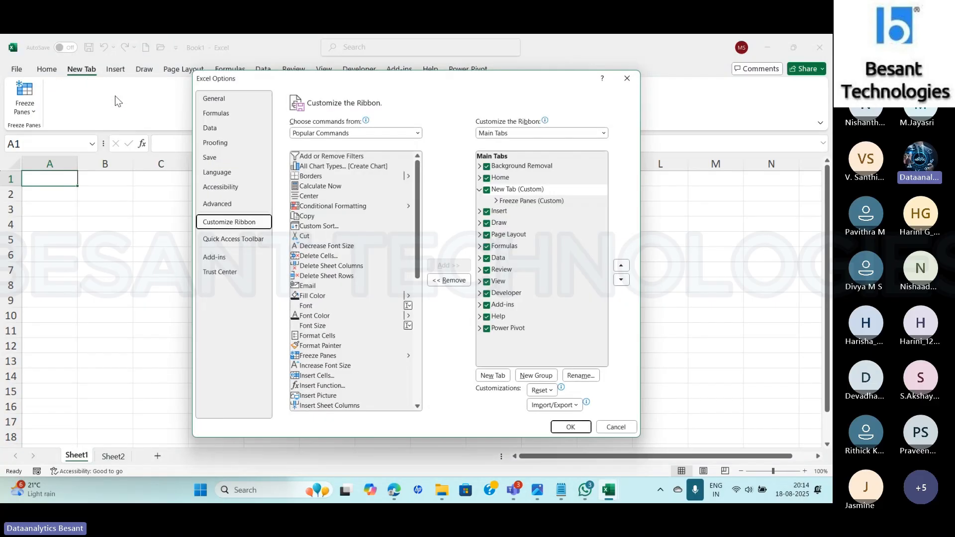
pyautogui.click(506, 191)
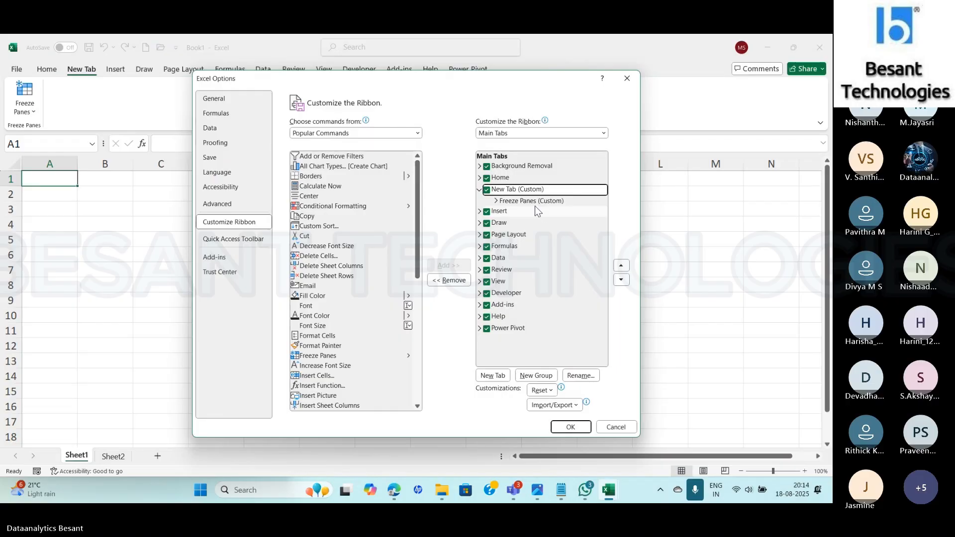
pyautogui.click(579, 376)
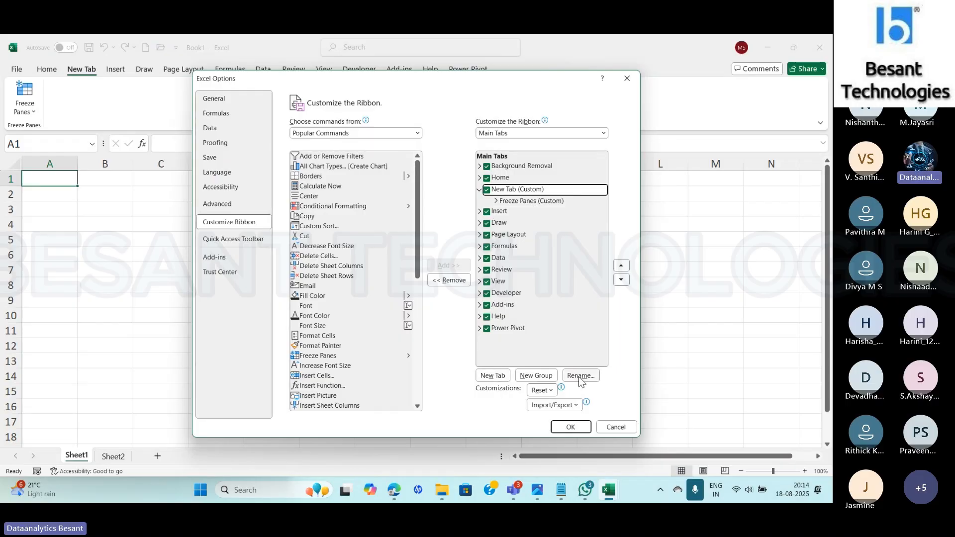
pyautogui.write('Fr')
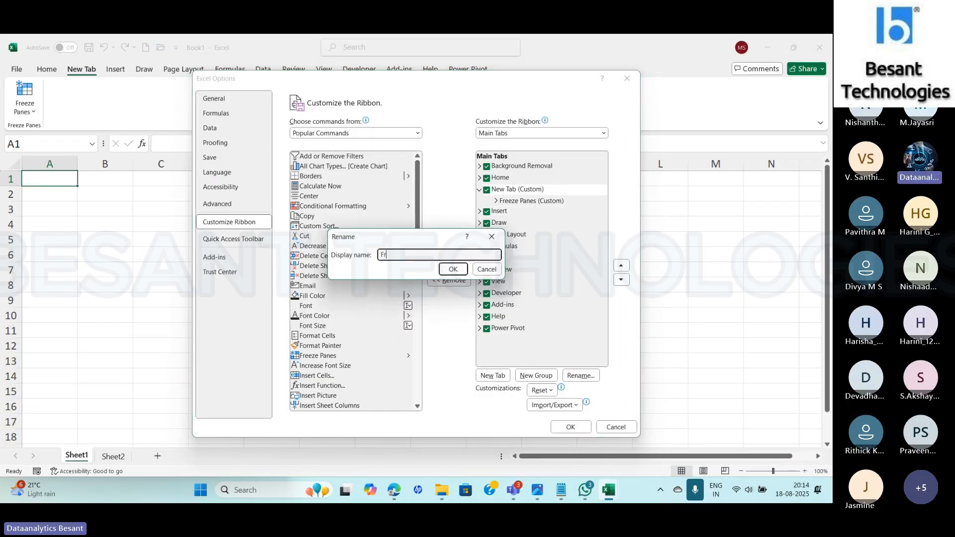
pyautogui.write('eeze Panes')
pyautogui.click(452, 269)
pyautogui.click(567, 427)
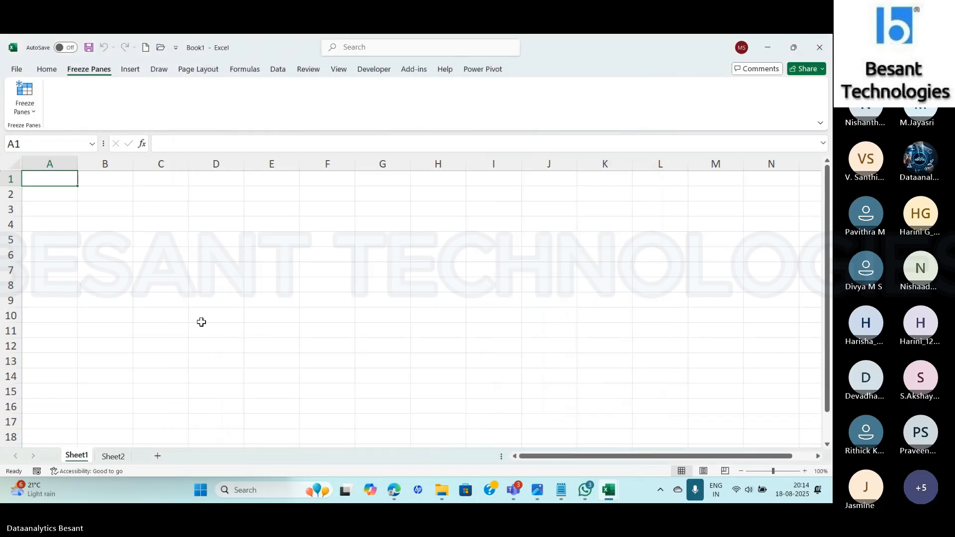
pyautogui.click(31, 112)
pyautogui.click(93, 108)
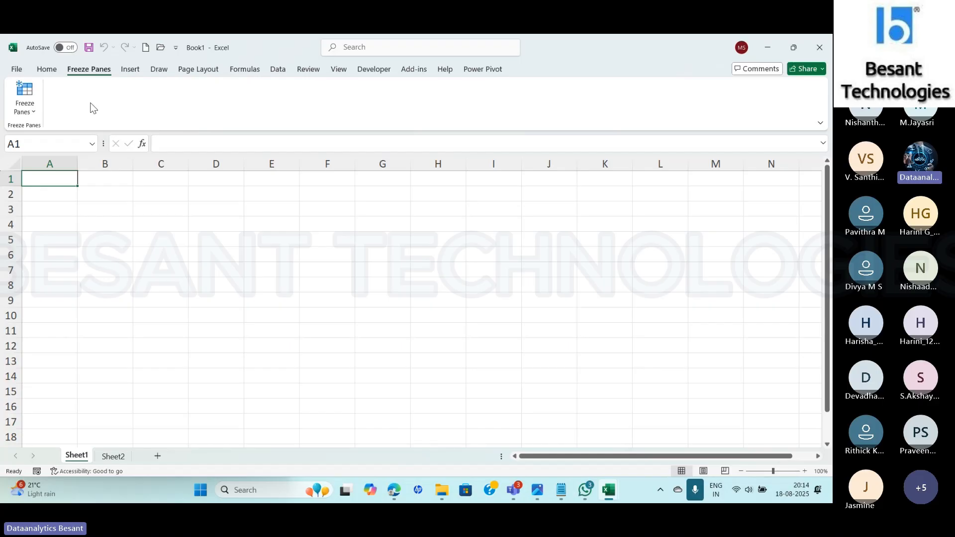
# - Switch to the Ranges and Tables.xlsx workbook and examine how the Table sheet's headers behave further down the rows
pyautogui.hotkey('alt', 'Tab')
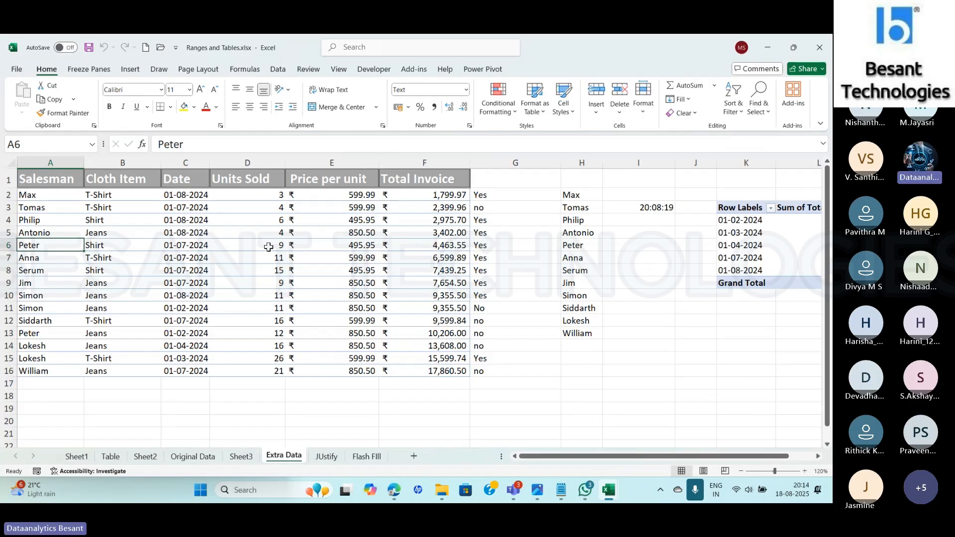
pyautogui.click(98, 457)
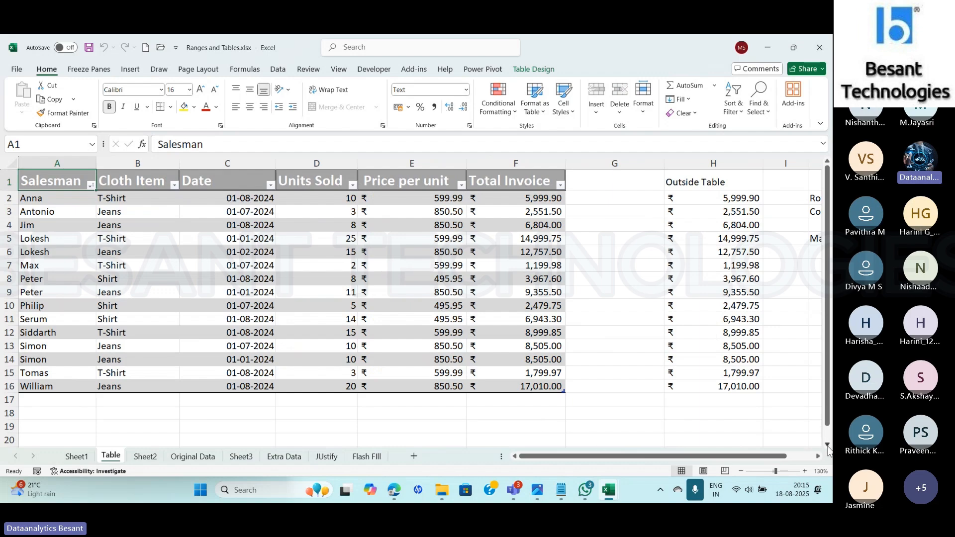
pyautogui.click(827, 445)
pyautogui.click(827, 444)
pyautogui.click(827, 444)
pyautogui.click(827, 445)
pyautogui.click(827, 444)
pyautogui.click(827, 444)
pyautogui.click(827, 444)
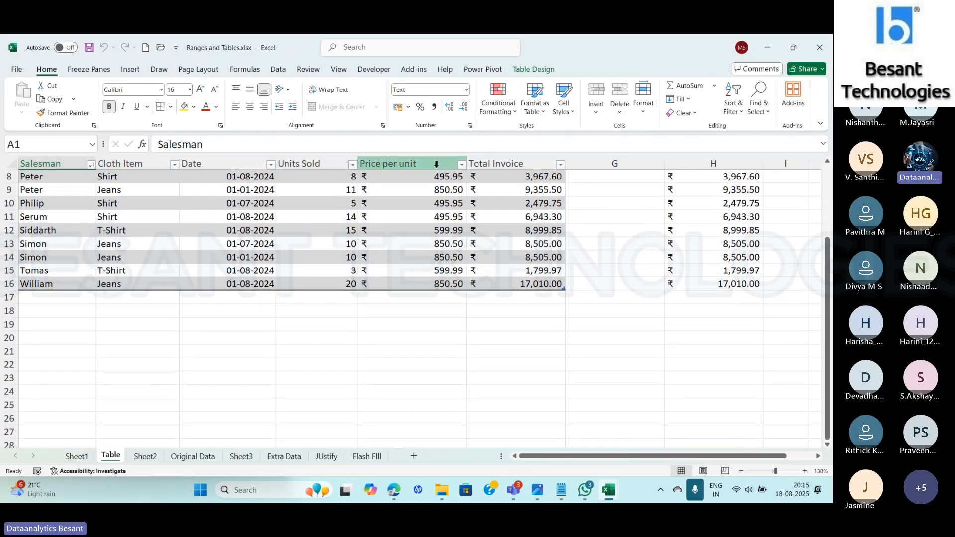
# - Examine how the unfrozen headings on the Original Data sheet behave further down the rows, checking the last record's units and price cells
pyautogui.click(191, 456)
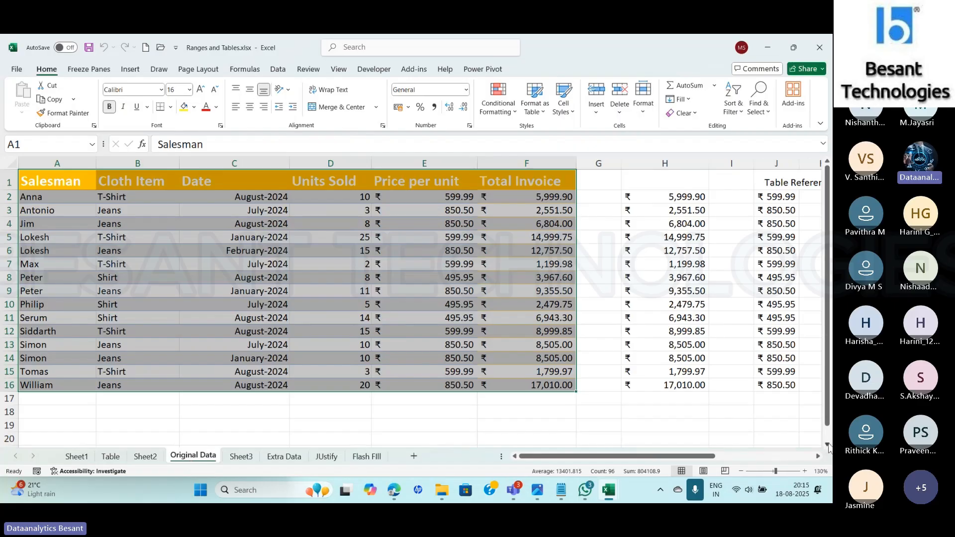
pyautogui.doubleClick(828, 444)
pyautogui.moveTo(829, 418); pyautogui.dragTo(831, 361)
pyautogui.click(192, 425)
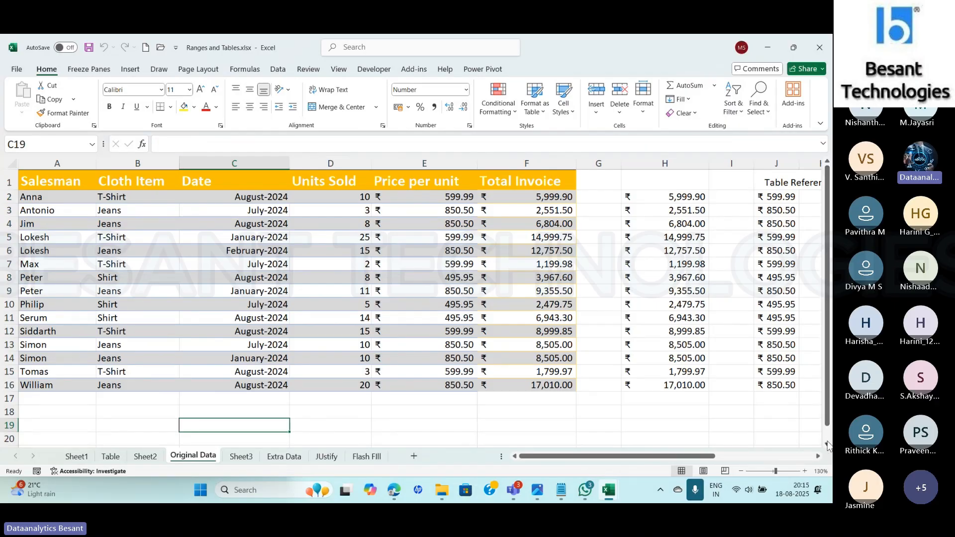
pyautogui.click(828, 443)
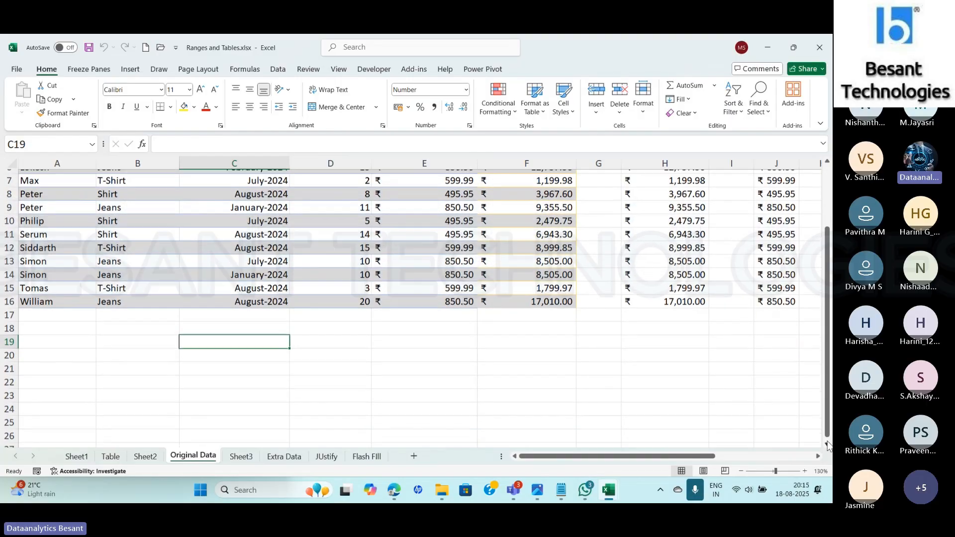
pyautogui.click(828, 445)
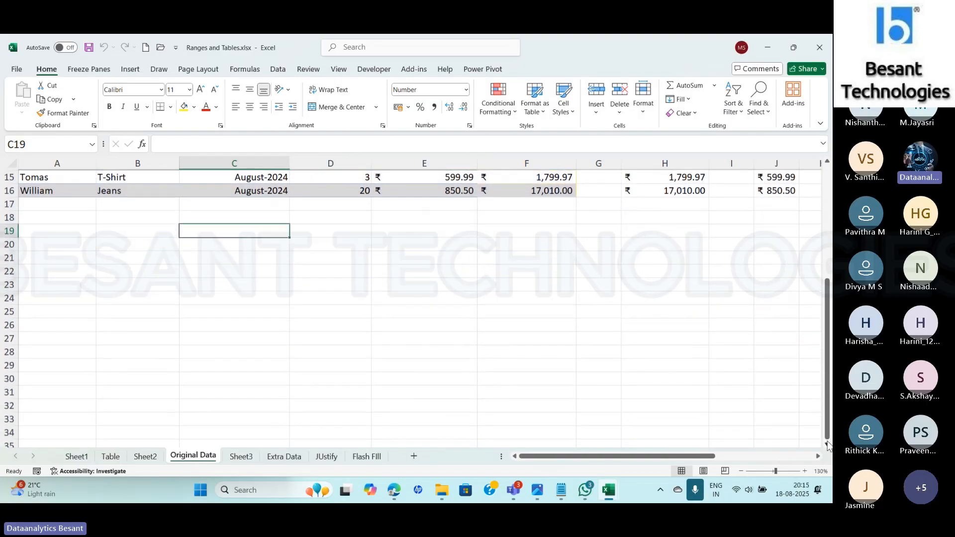
pyautogui.click(827, 443)
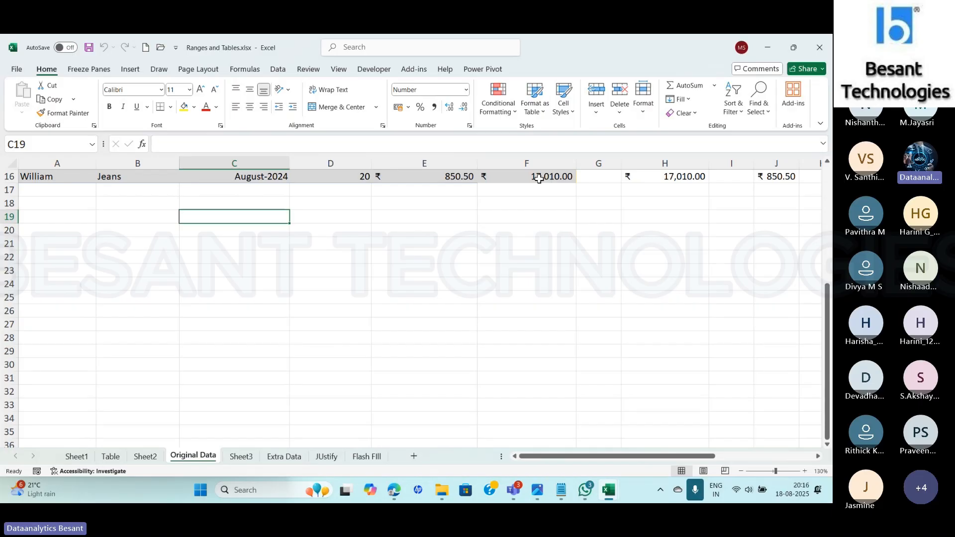
pyautogui.click(330, 177)
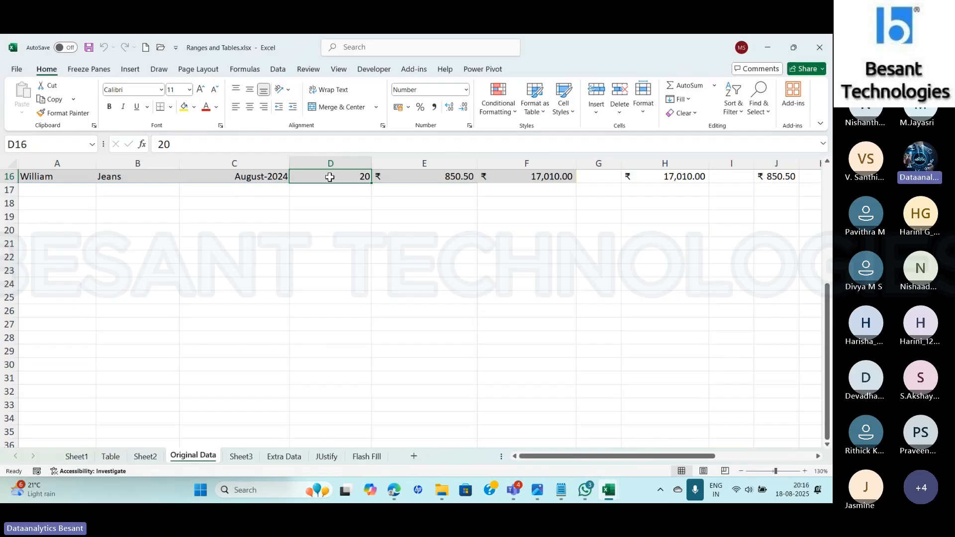
pyautogui.click(429, 181)
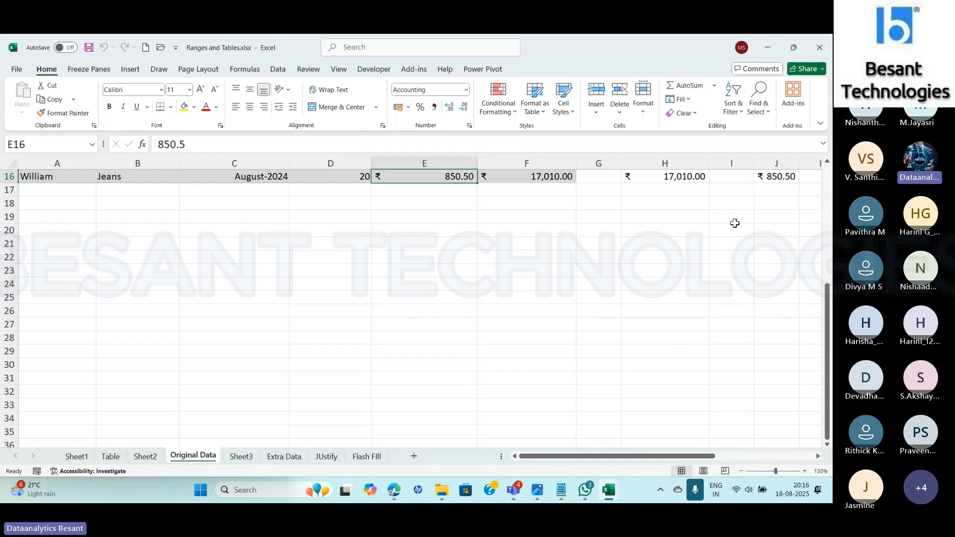
pyautogui.moveTo(827, 315); pyautogui.dragTo(826, 199)
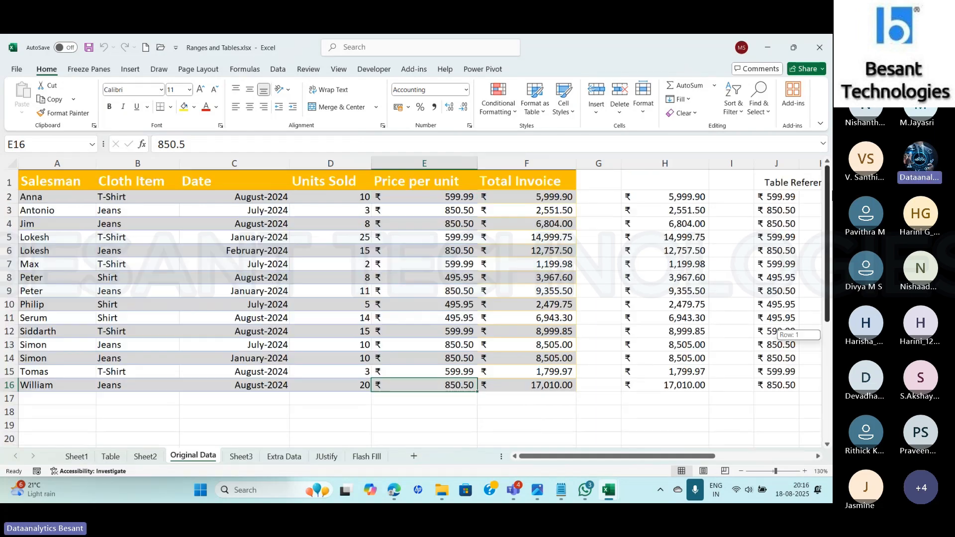
# - Select header row 1 of Original Data and review the built-in Freeze Panes options
pyautogui.click(2, 183)
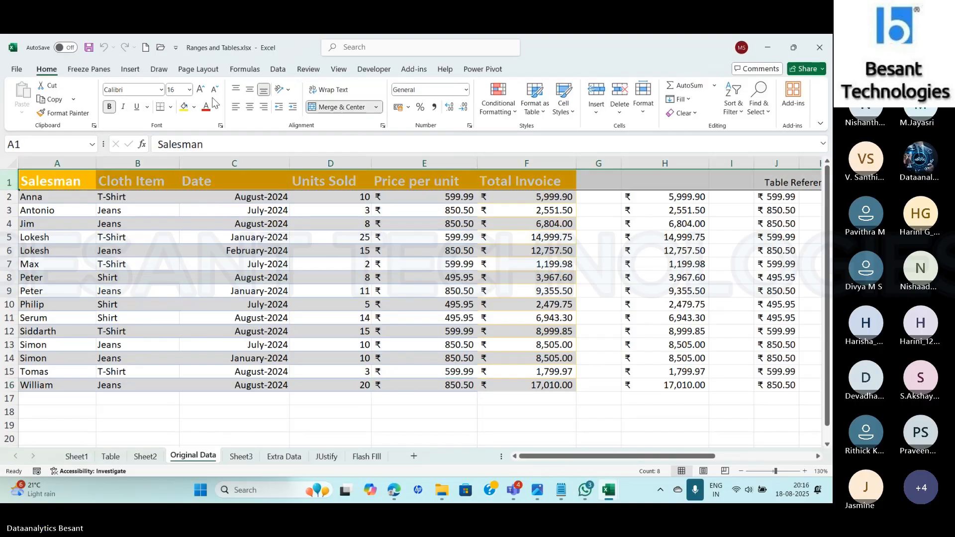
pyautogui.click(89, 69)
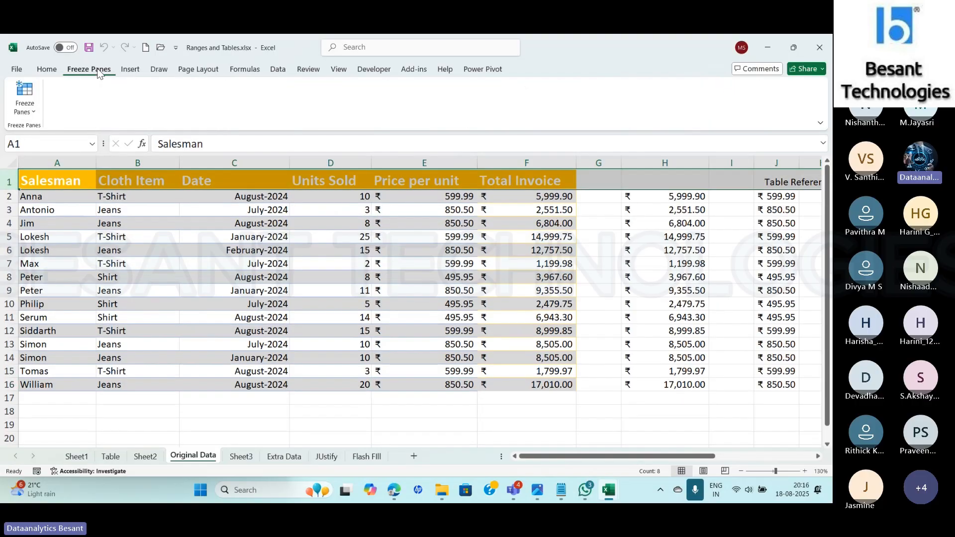
pyautogui.click(340, 70)
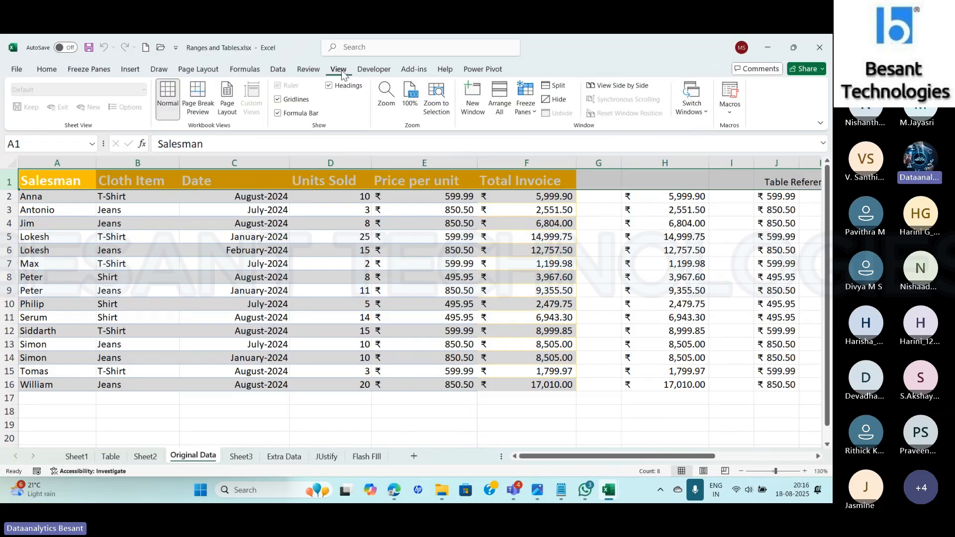
pyautogui.click(528, 118)
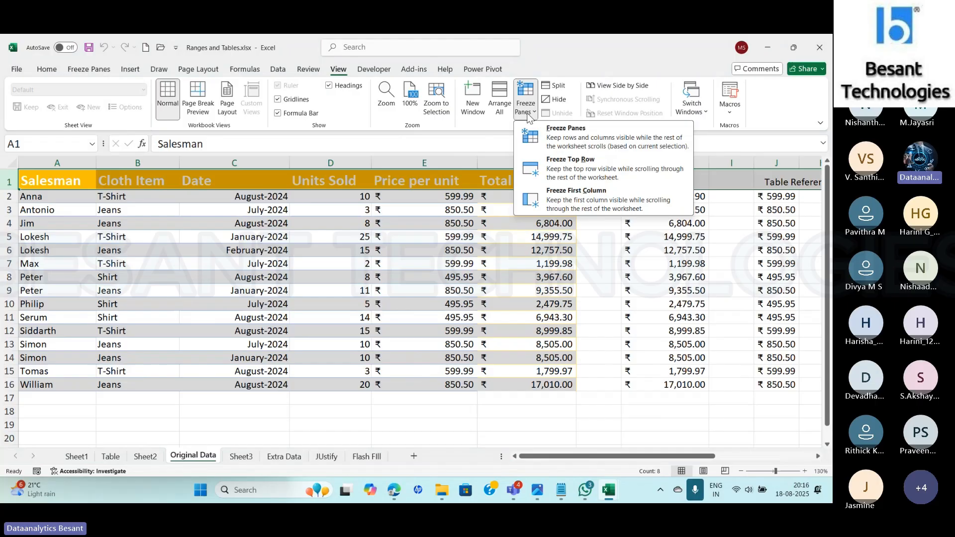
pyautogui.click(579, 64)
# - Freeze the top row of Original Data with the custom Freeze Panes command and check the header across the lower rows
pyautogui.click(93, 73)
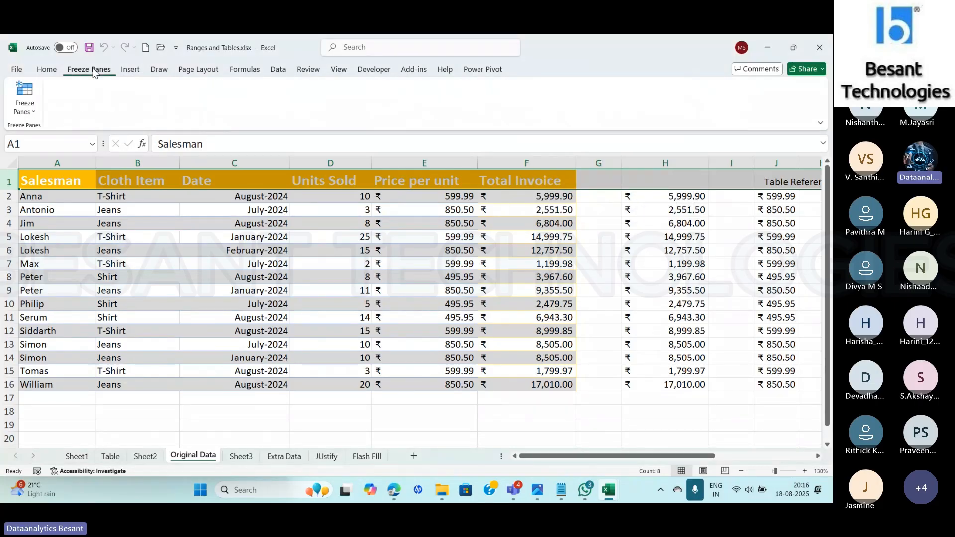
pyautogui.click(30, 111)
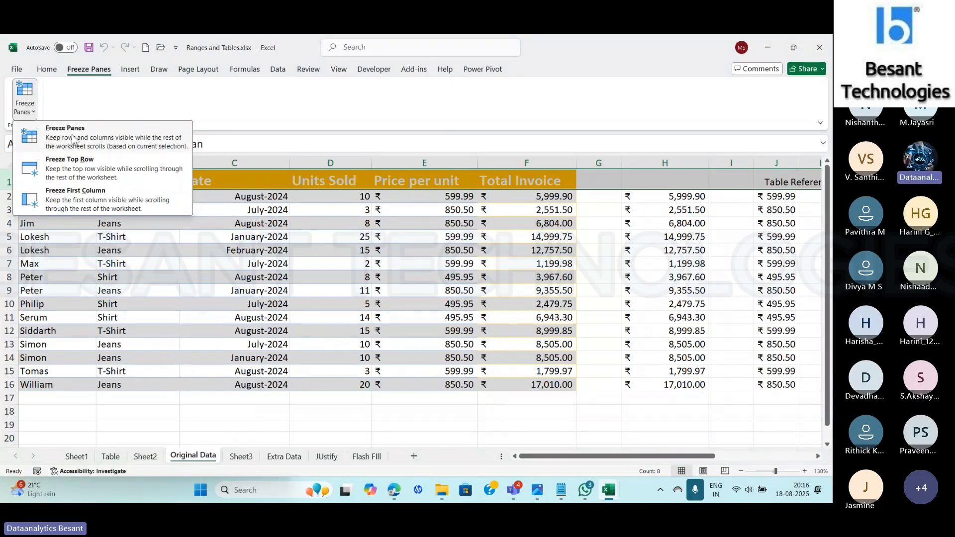
pyautogui.click(74, 164)
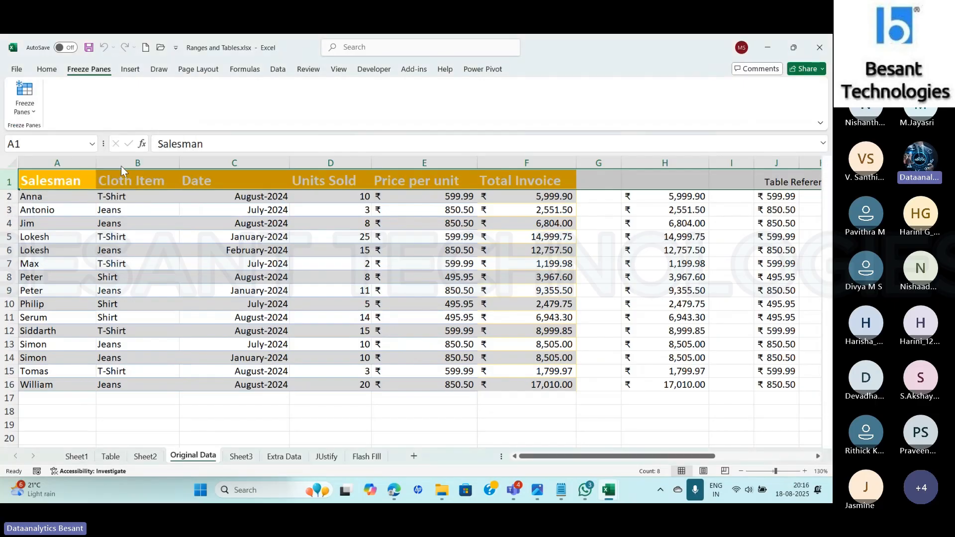
pyautogui.click(828, 444)
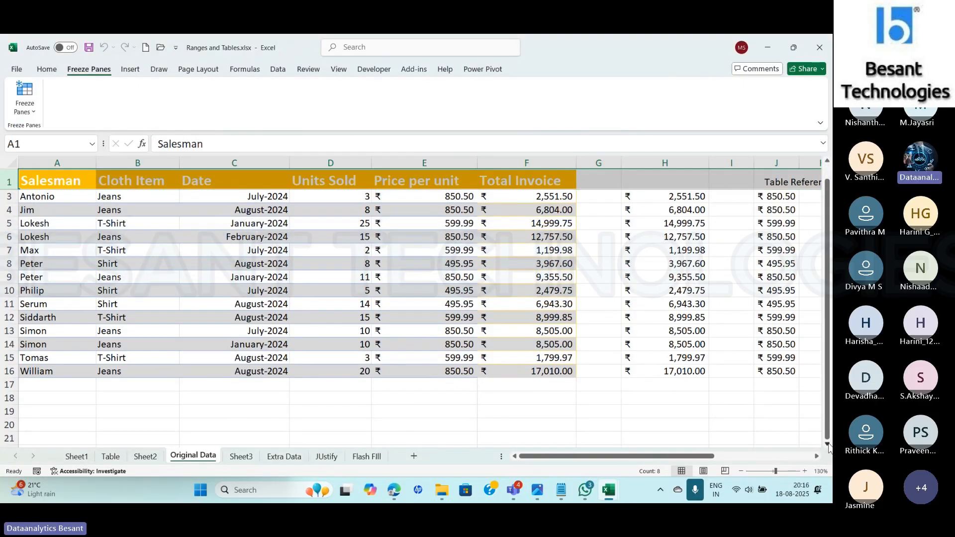
pyautogui.click(828, 444)
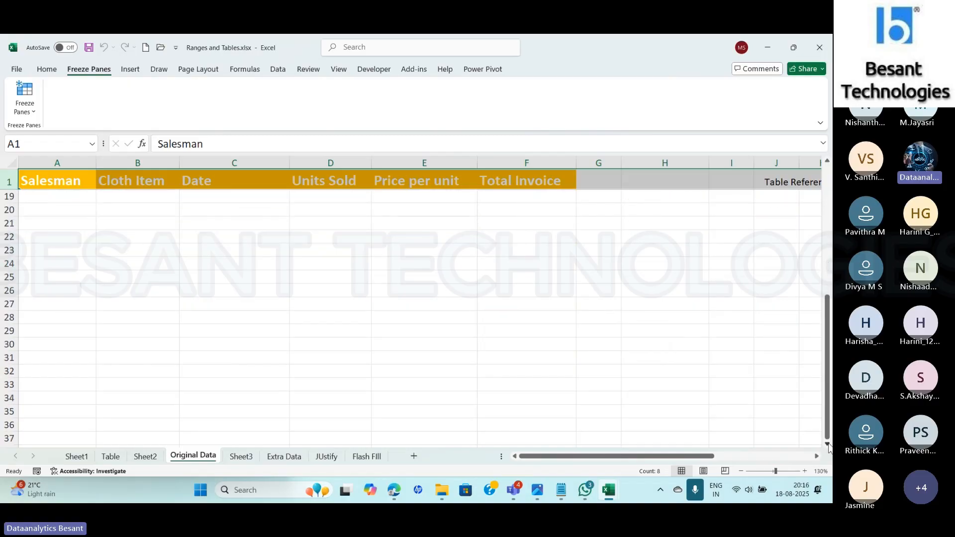
pyautogui.press('Up')
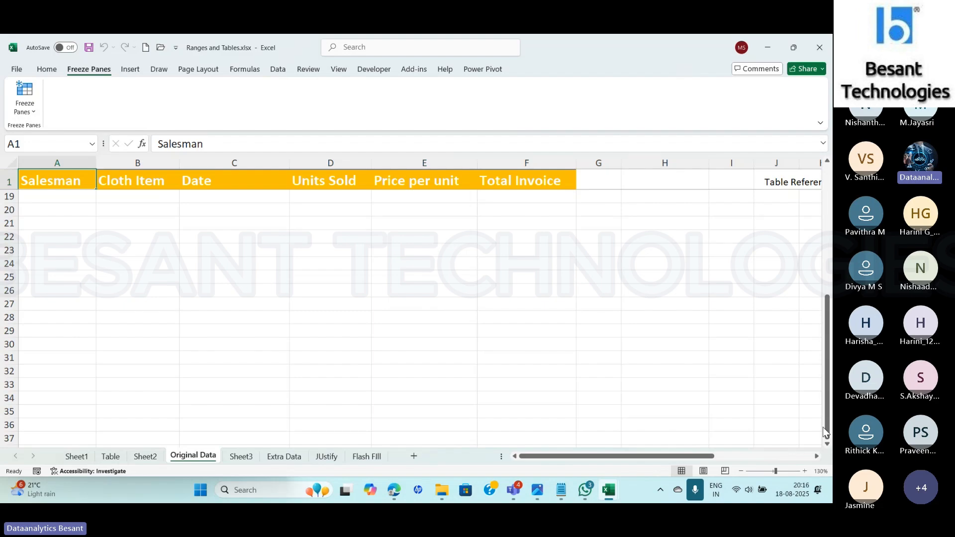
pyautogui.moveTo(828, 434); pyautogui.dragTo(827, 414)
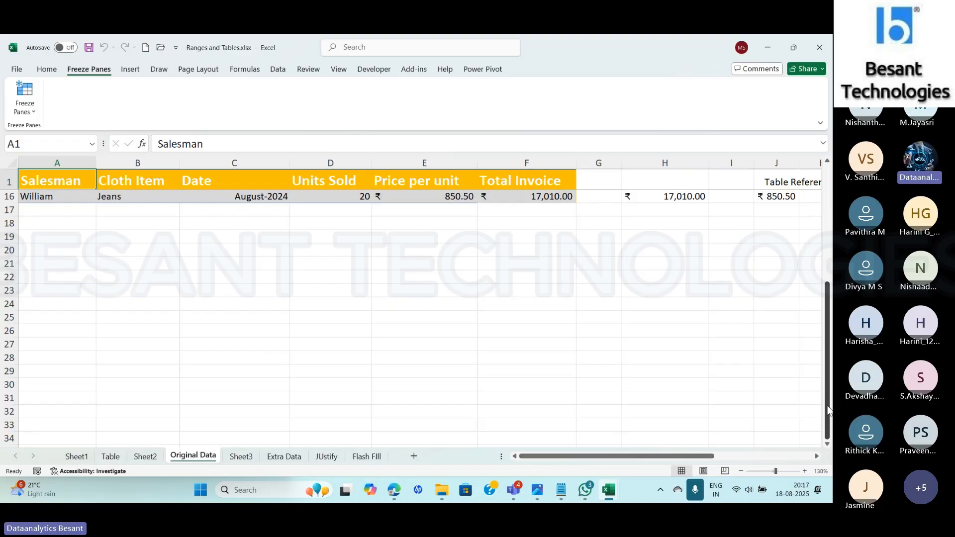
pyautogui.scroll(5, 828, 411)
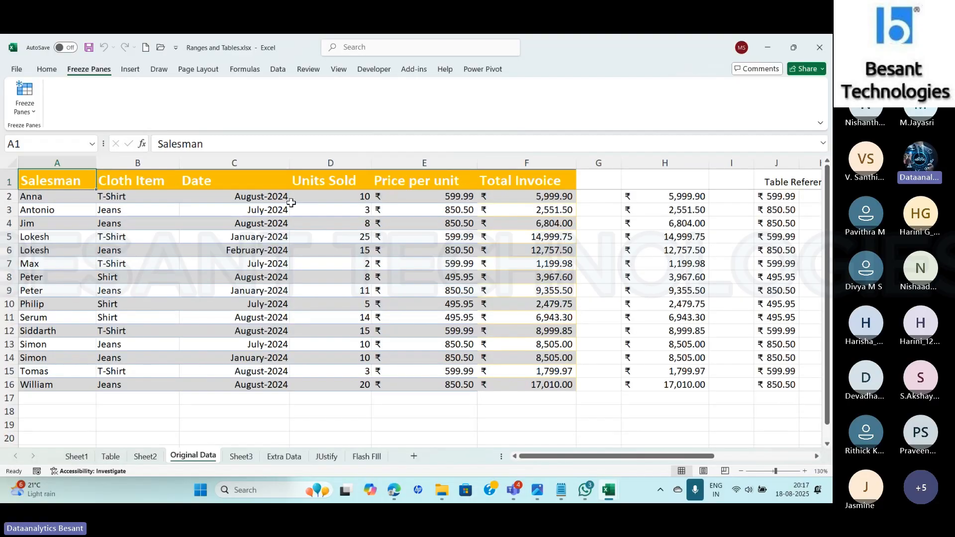
# - Unfreeze the top row of Original Data and check how the header behaves further down the sheet
pyautogui.click(9, 180)
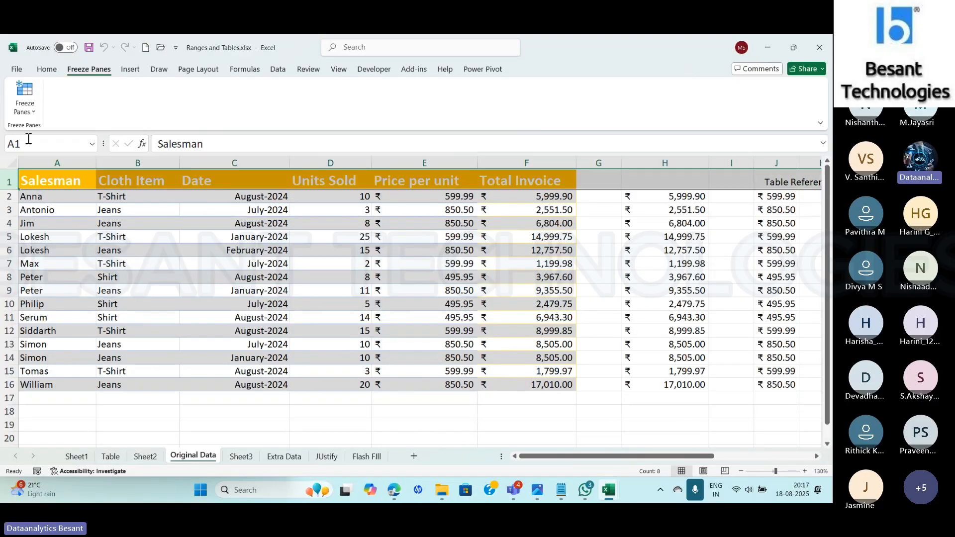
pyautogui.click(31, 112)
pyautogui.click(65, 131)
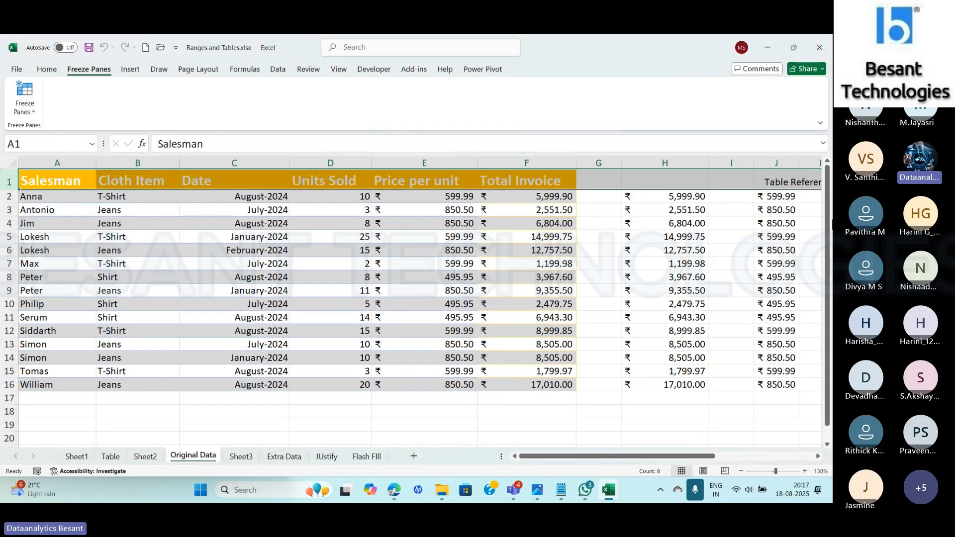
pyautogui.moveTo(828, 235); pyautogui.dragTo(828, 337)
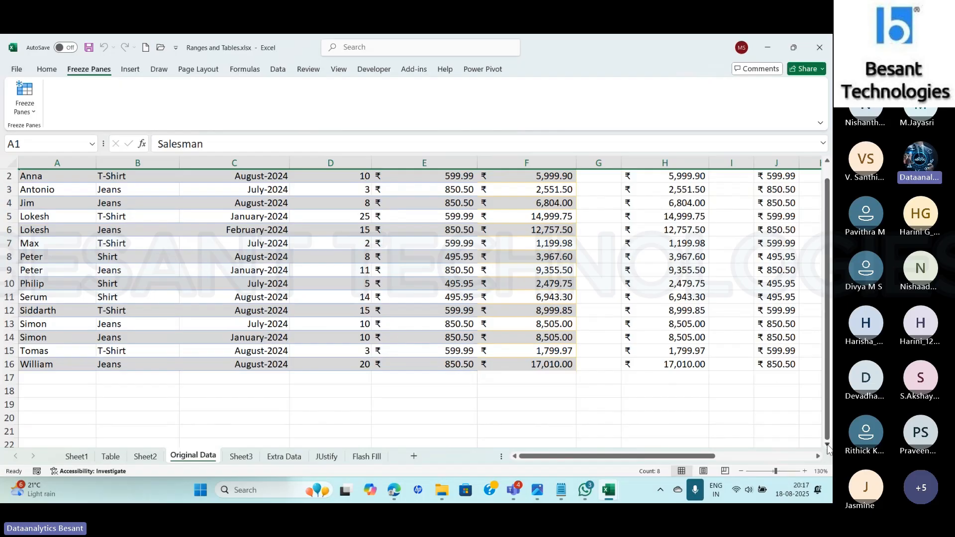
pyautogui.click(827, 444)
pyautogui.scroll(-1, 828, 448)
pyautogui.moveTo(827, 439); pyautogui.dragTo(827, 414)
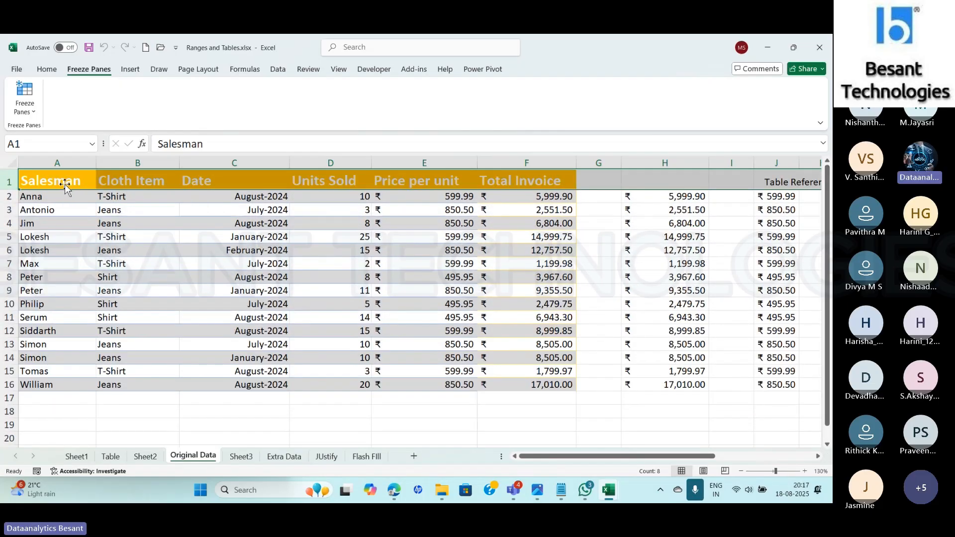
# - Freeze the first column, Salesman, and check it against the columns further across the sheet
pyautogui.click(53, 162)
pyautogui.click(28, 107)
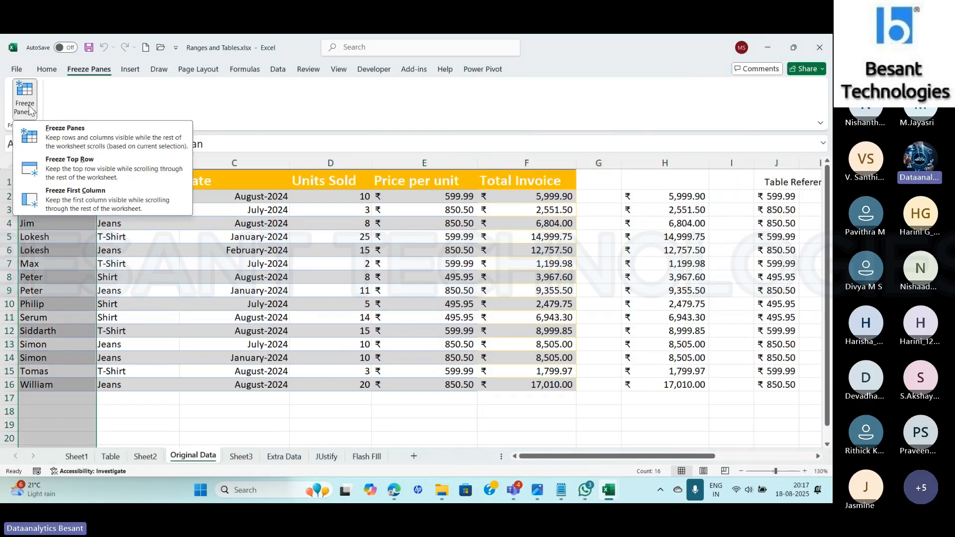
pyautogui.click(75, 200)
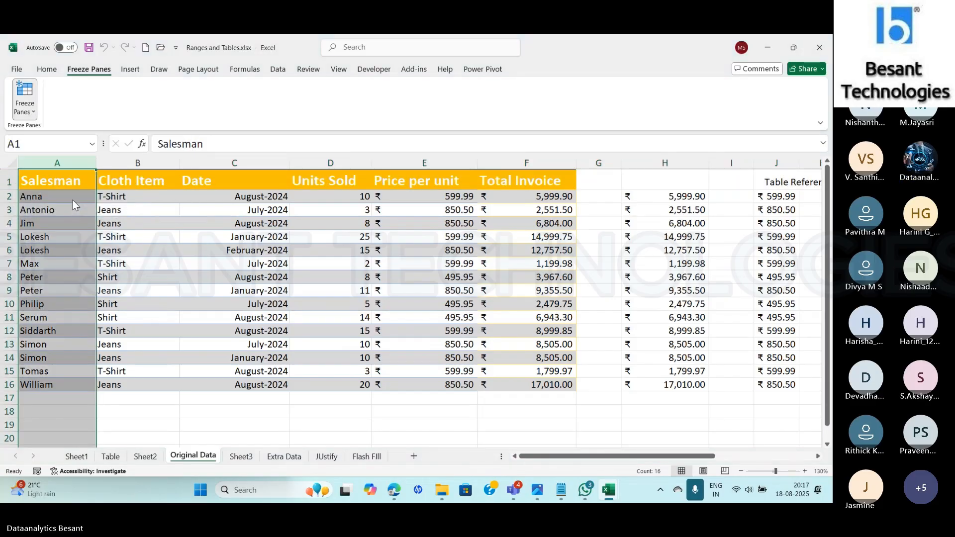
pyautogui.moveTo(584, 455); pyautogui.dragTo(506, 475)
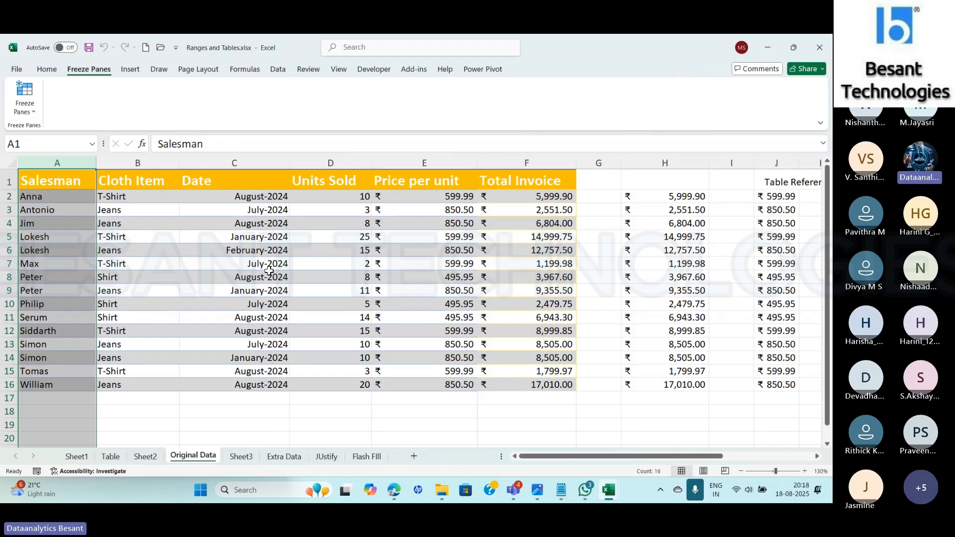
# - Unfreeze the first column and check how the Salesman column behaves across the sheet
pyautogui.click(33, 116)
pyautogui.click(49, 130)
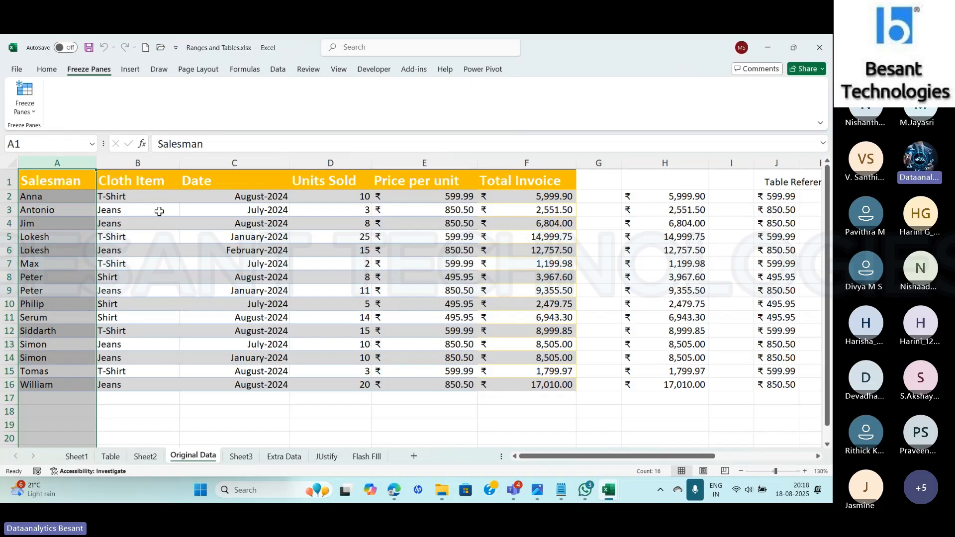
pyautogui.moveTo(565, 456); pyautogui.dragTo(431, 485)
# - Select columns A to C, apply Freeze Panes based on that selection and check the columns further across
pyautogui.moveTo(59, 177); pyautogui.dragTo(193, 379)
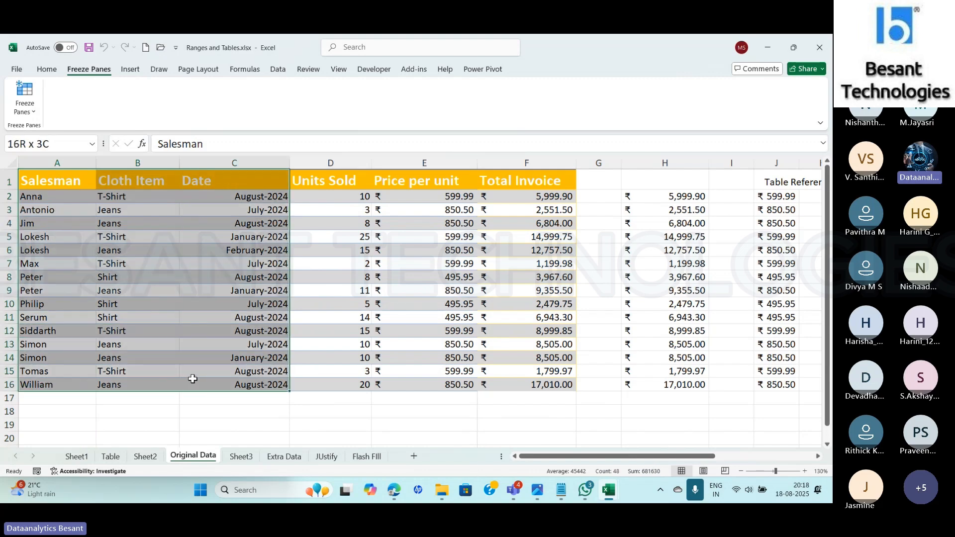
pyautogui.moveTo(57, 163); pyautogui.dragTo(215, 158)
pyautogui.click(31, 110)
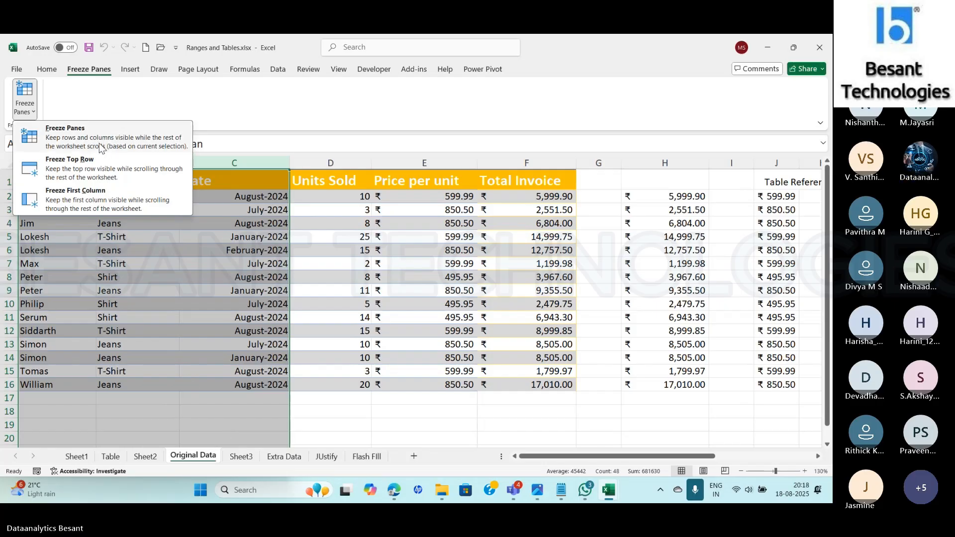
pyautogui.click(82, 138)
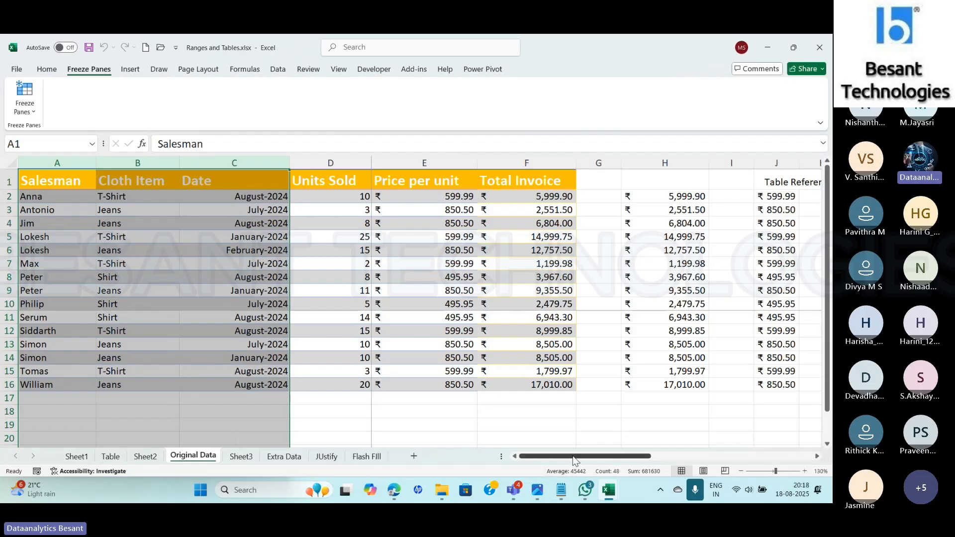
pyautogui.moveTo(572, 456)
pyautogui.mouseDown()
pyautogui.moveTo(631, 461)
pyautogui.moveTo(568, 461)
pyautogui.mouseUp()
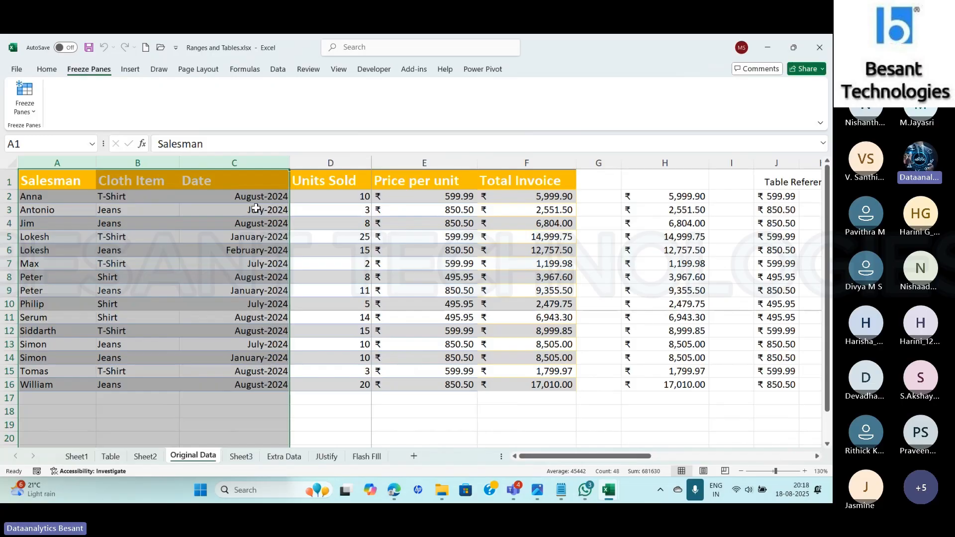
# - Clear the column selection and unfreeze the panes on the Original Data sheet
pyautogui.click(414, 438)
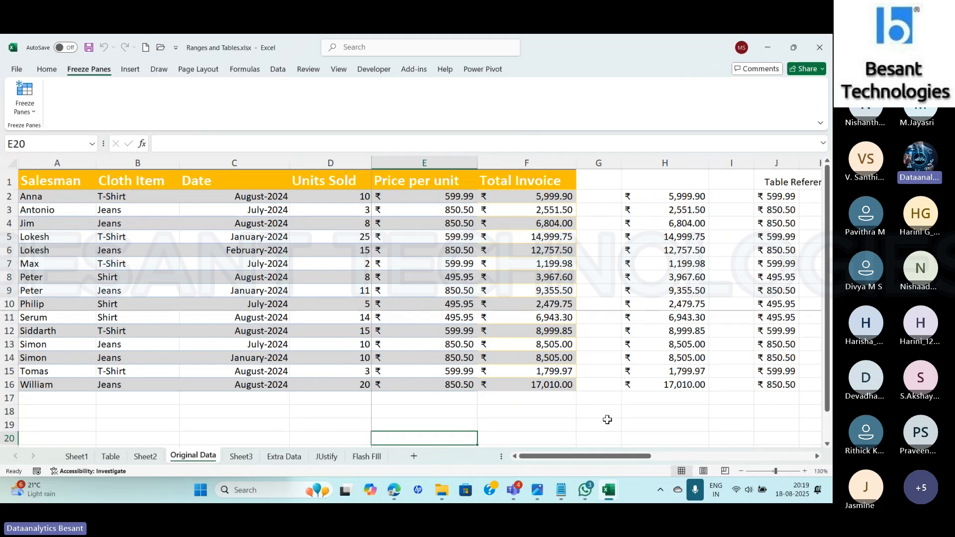
pyautogui.click(25, 100)
pyautogui.click(60, 132)
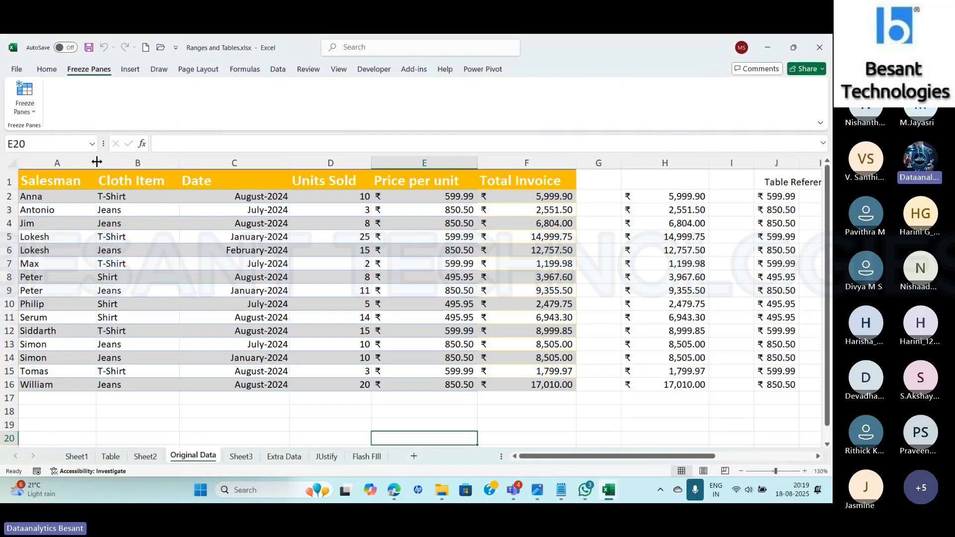
# - Freeze the panes at cell D19 and check how the rows and columns behave when moving through the sheet
pyautogui.click(295, 426)
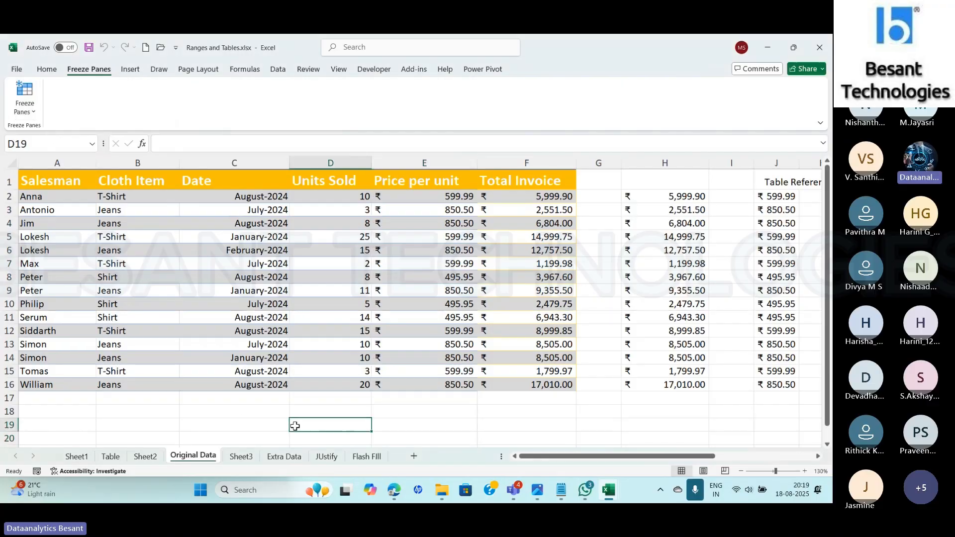
pyautogui.click(25, 105)
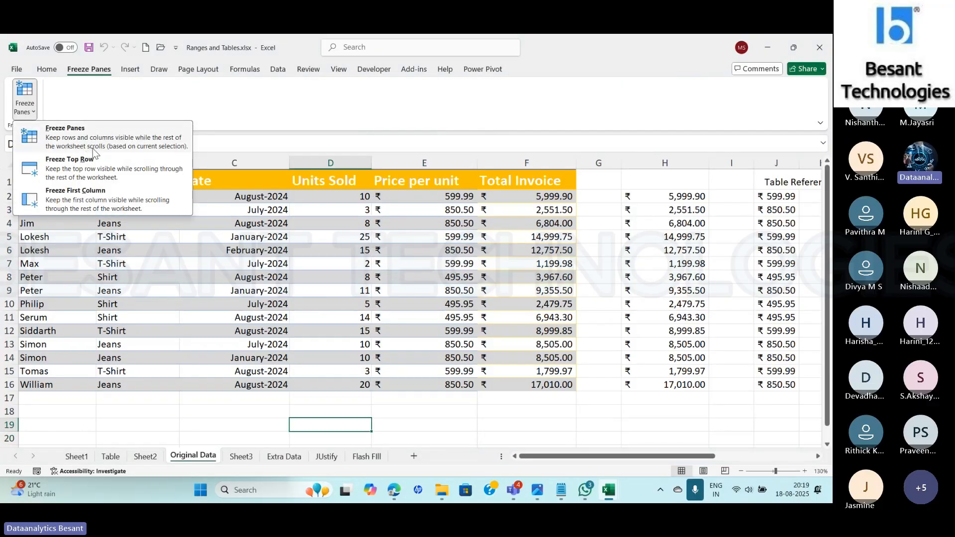
pyautogui.click(144, 152)
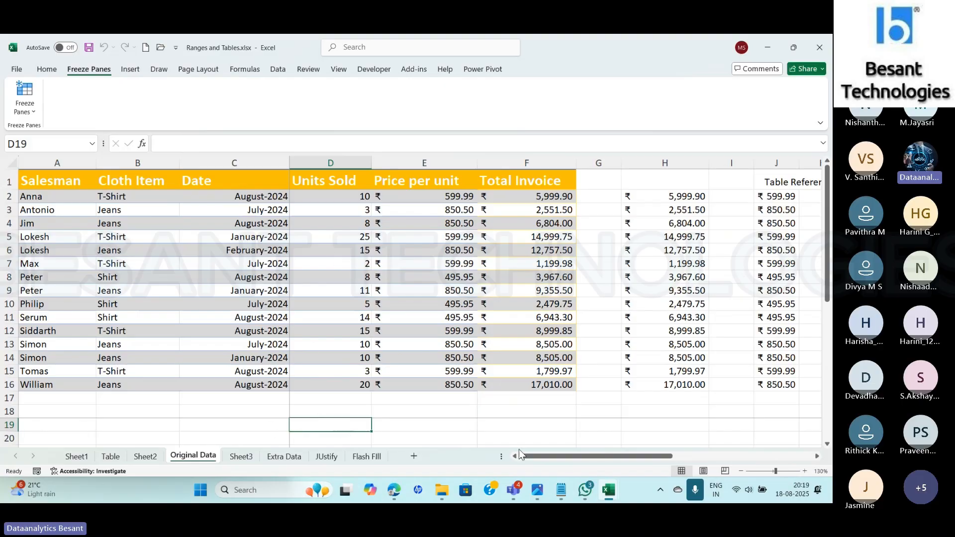
pyautogui.moveTo(828, 269); pyautogui.dragTo(830, 432)
pyautogui.click(827, 445)
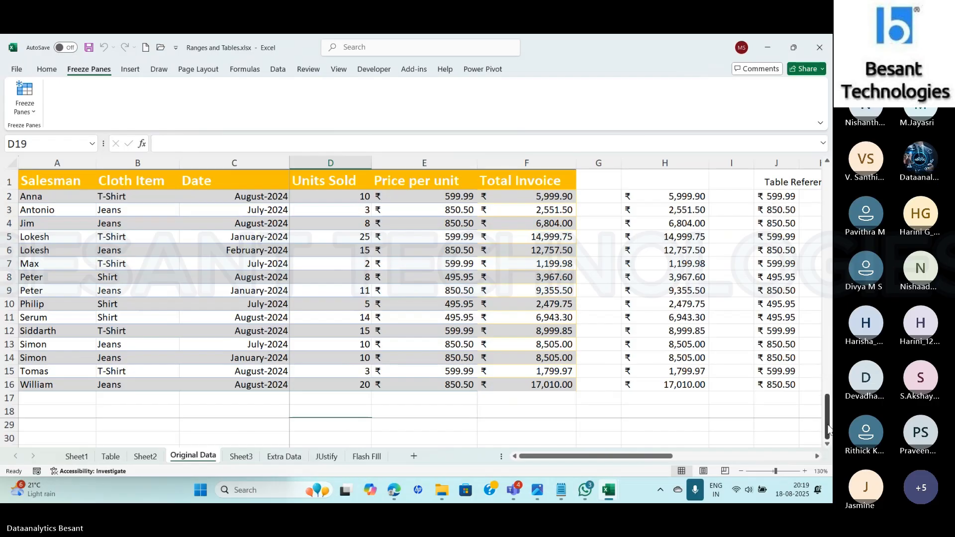
pyautogui.moveTo(827, 432); pyautogui.dragTo(827, 199)
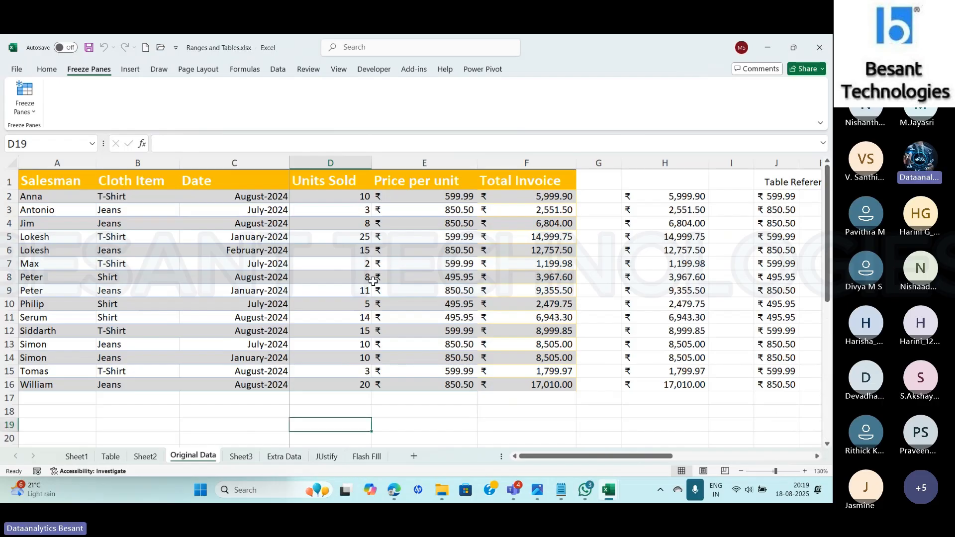
pyautogui.moveTo(631, 462); pyautogui.dragTo(607, 488)
# - Unfreeze the current panes and freeze them again based on cell C4
pyautogui.click(24, 99)
pyautogui.click(37, 136)
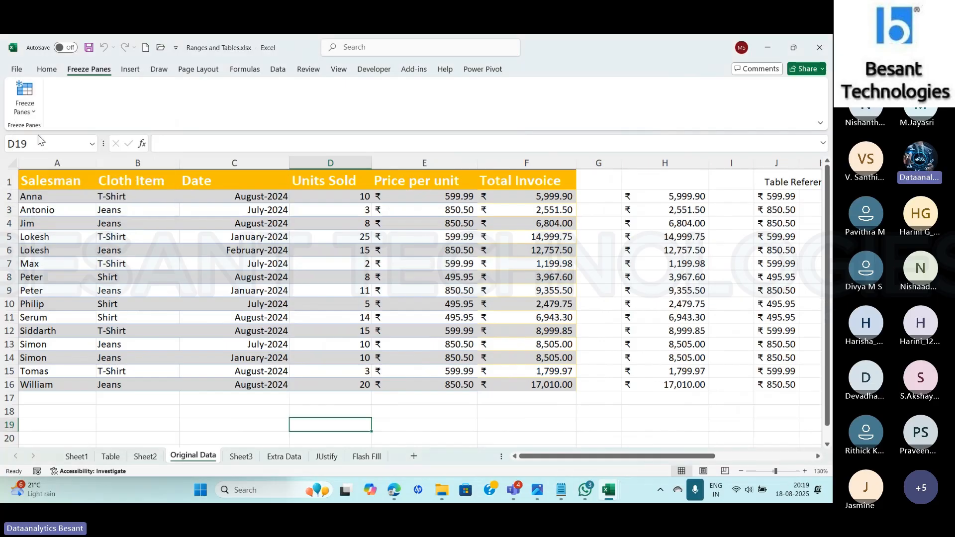
pyautogui.click(240, 226)
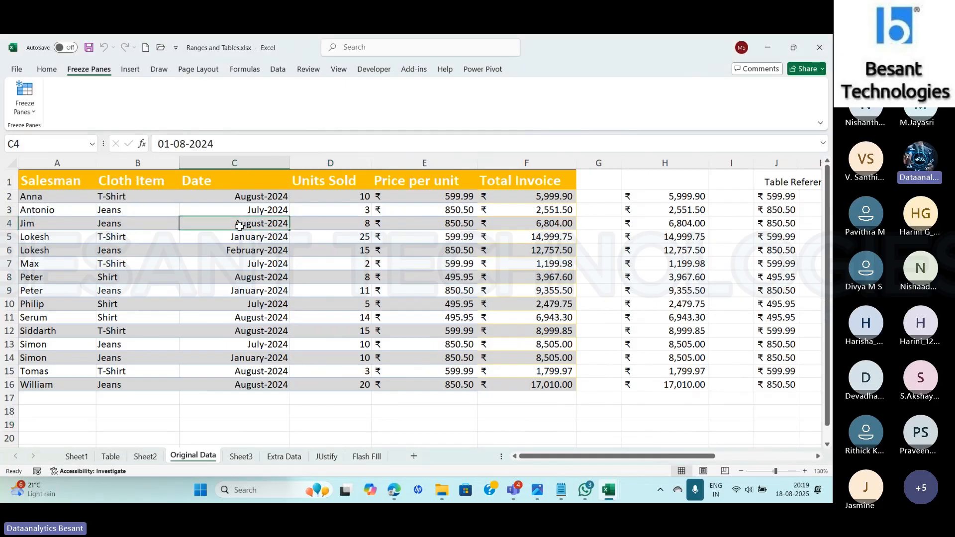
pyautogui.click(29, 109)
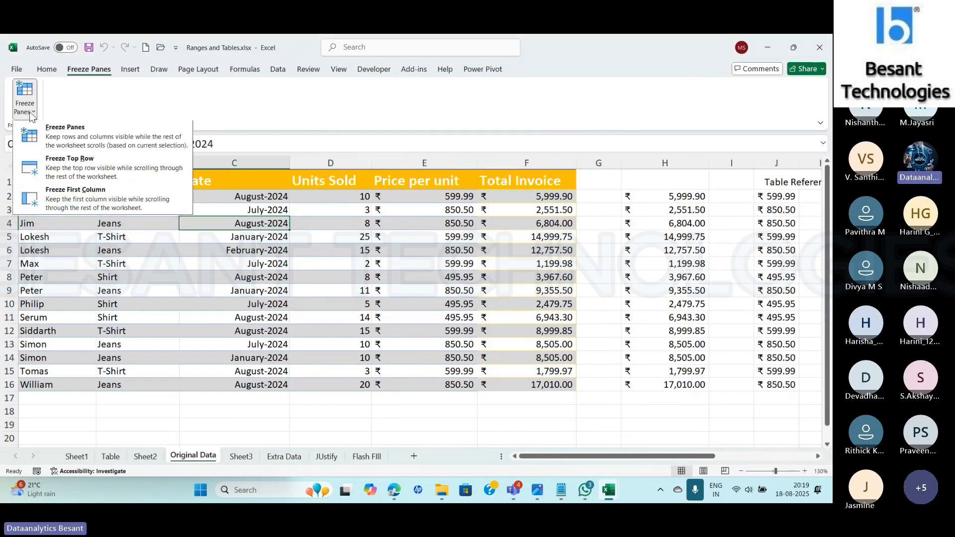
pyautogui.click(72, 143)
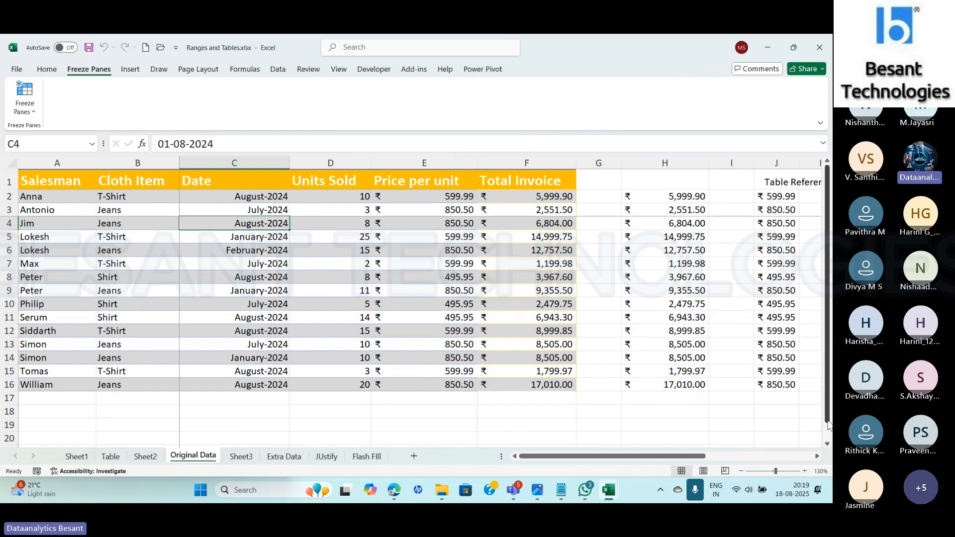
# - Check how rows 1 to 3 and columns A and B behave further down and across the sheet
pyautogui.click(827, 444)
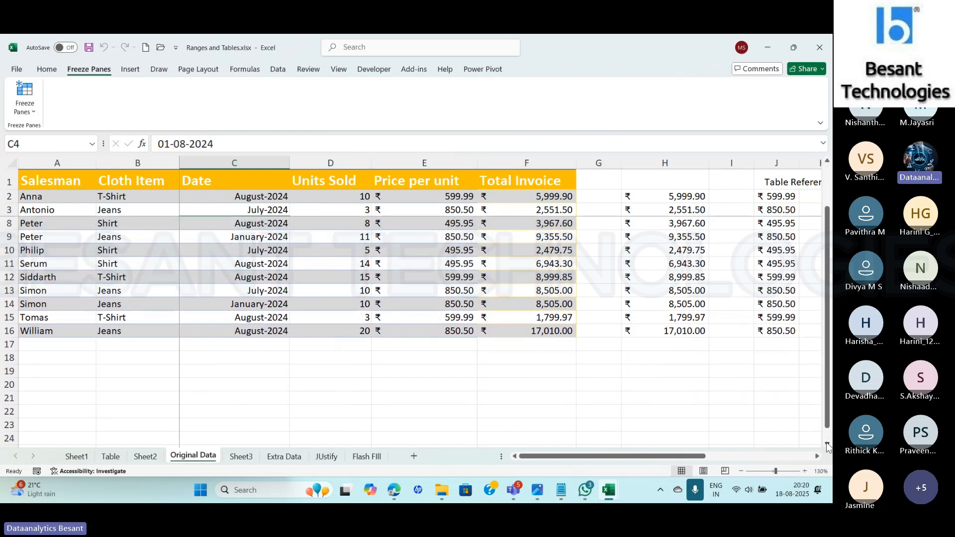
pyautogui.scroll(-3, 827, 445)
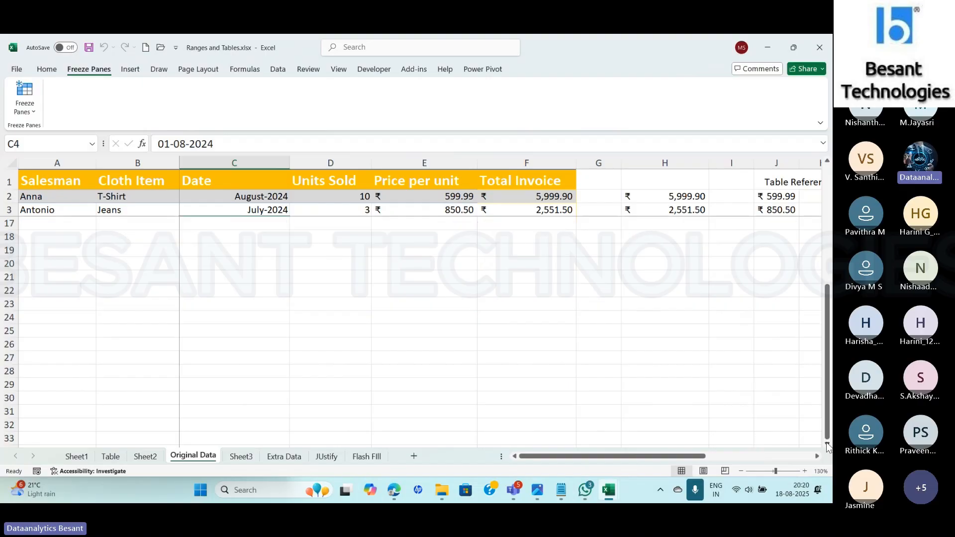
pyautogui.moveTo(703, 459); pyautogui.dragTo(816, 460)
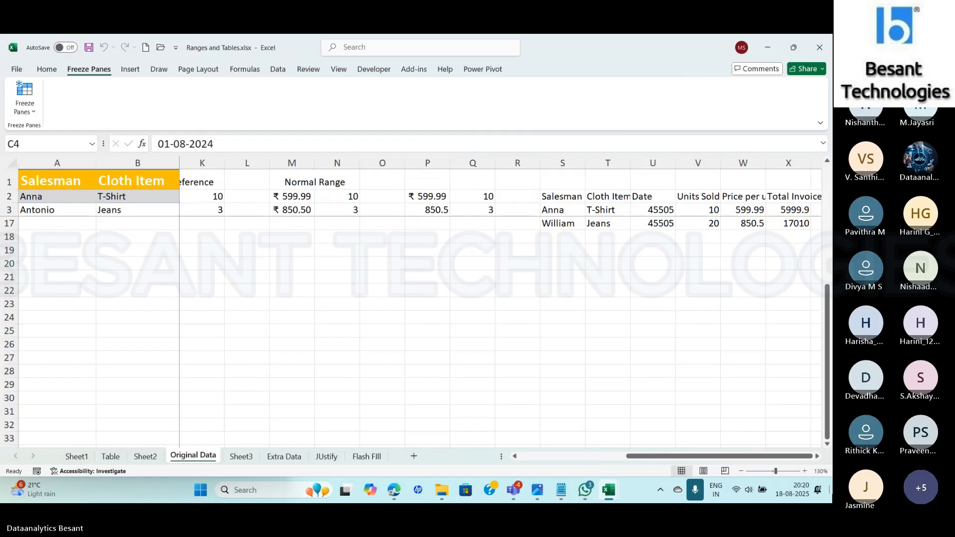
# - Unfreeze the panes on Original Data, review the available freeze options and return to the Home commands
pyautogui.click(25, 100)
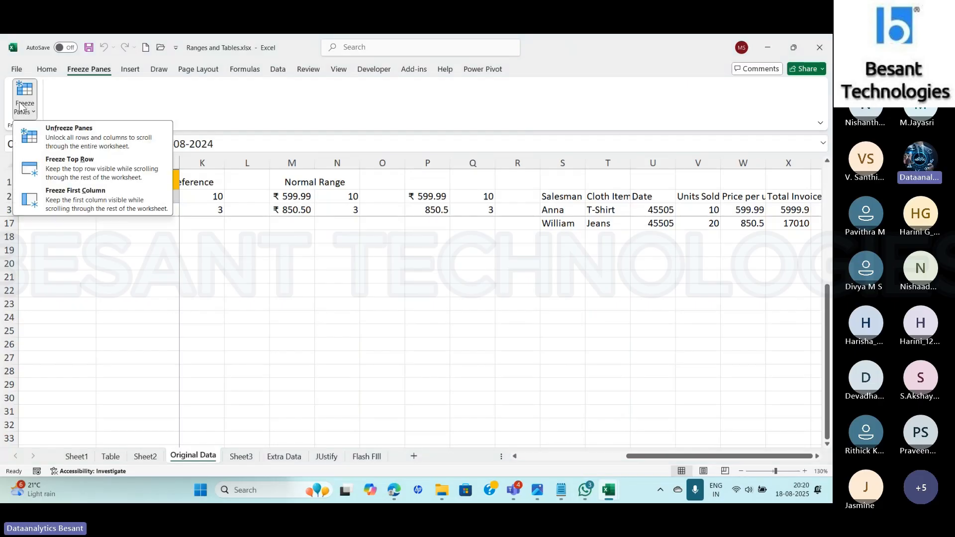
pyautogui.click(71, 141)
pyautogui.click(24, 109)
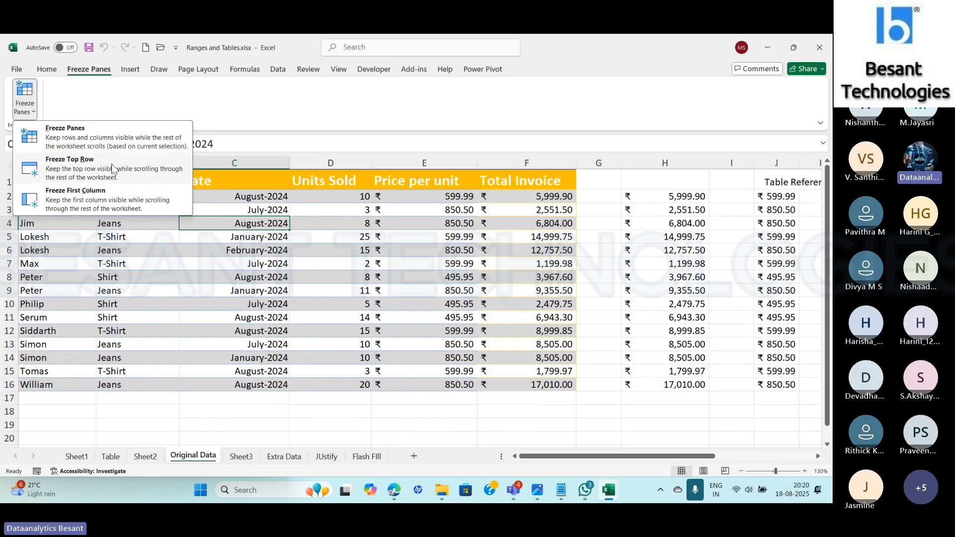
pyautogui.click(110, 102)
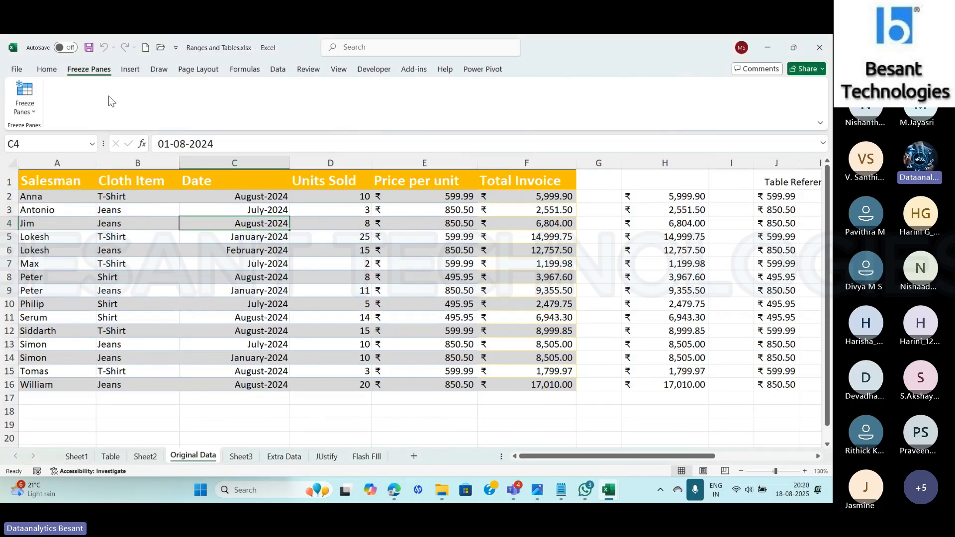
pyautogui.click(50, 70)
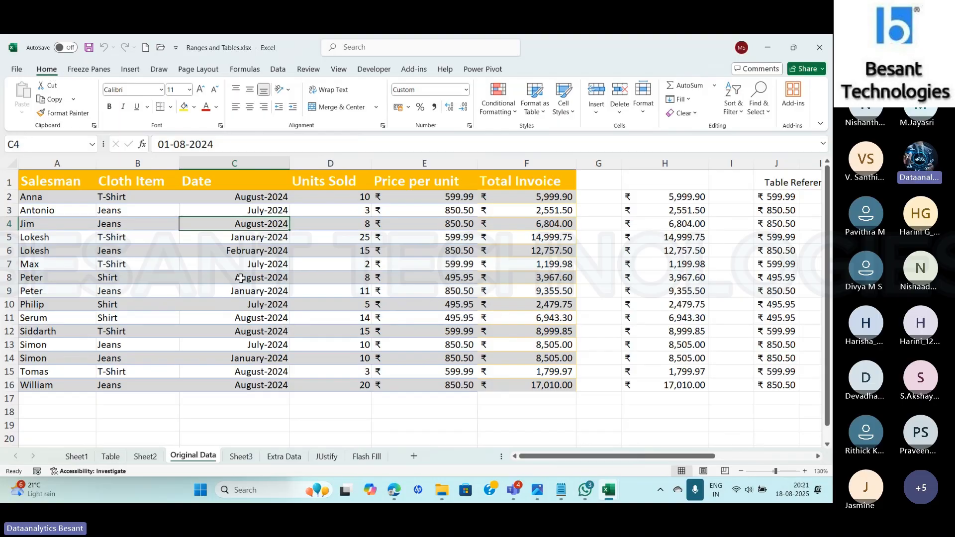
# - Switch to the Teams meeting window, dismiss the recording and transcription notice and show the meeting chat
pyautogui.hotkey('alt', 'Tab')
pyautogui.hotkey('alt', 'Tab')
pyautogui.hotkey('alt', 'Tab')
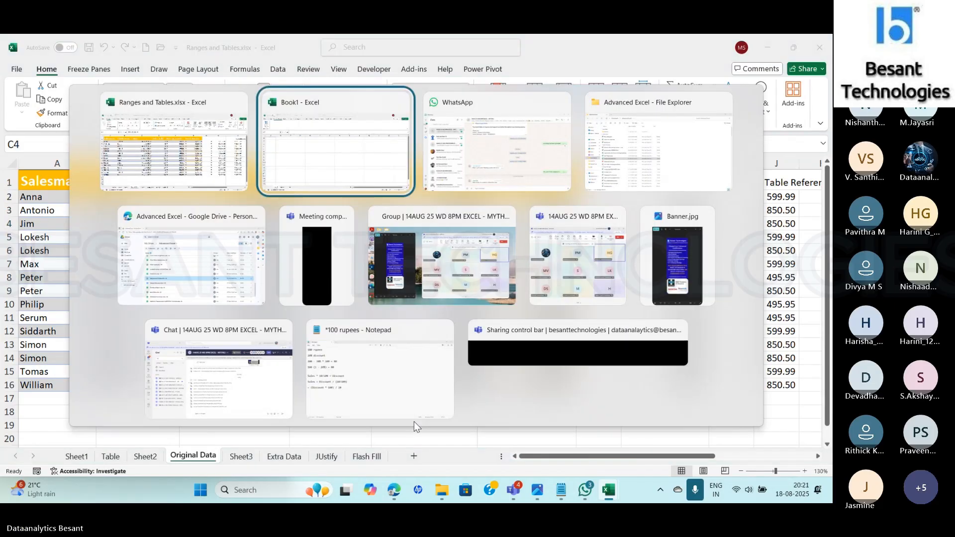
pyautogui.hotkey('alt', 'Tab')
pyautogui.hotkey('alt', 'Tab')
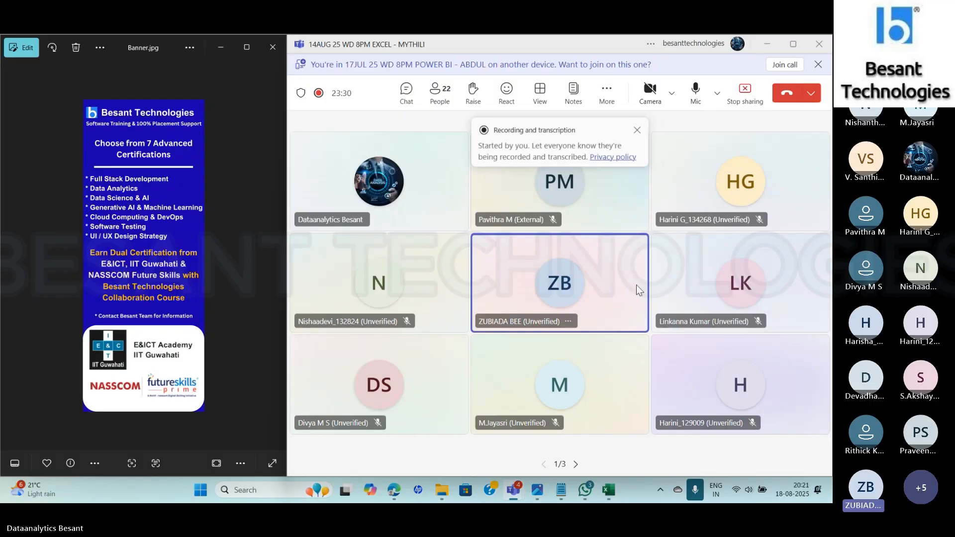
pyautogui.click(643, 131)
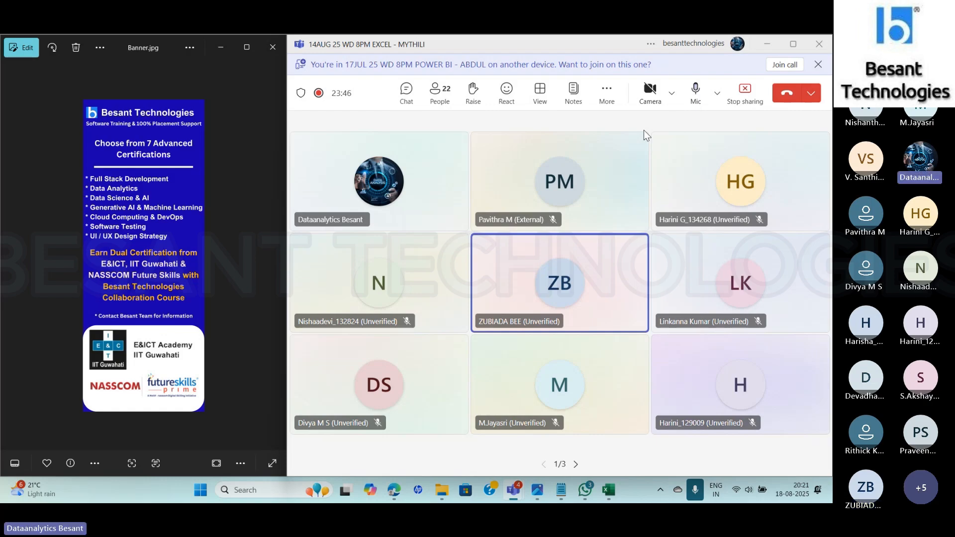
pyautogui.click(408, 92)
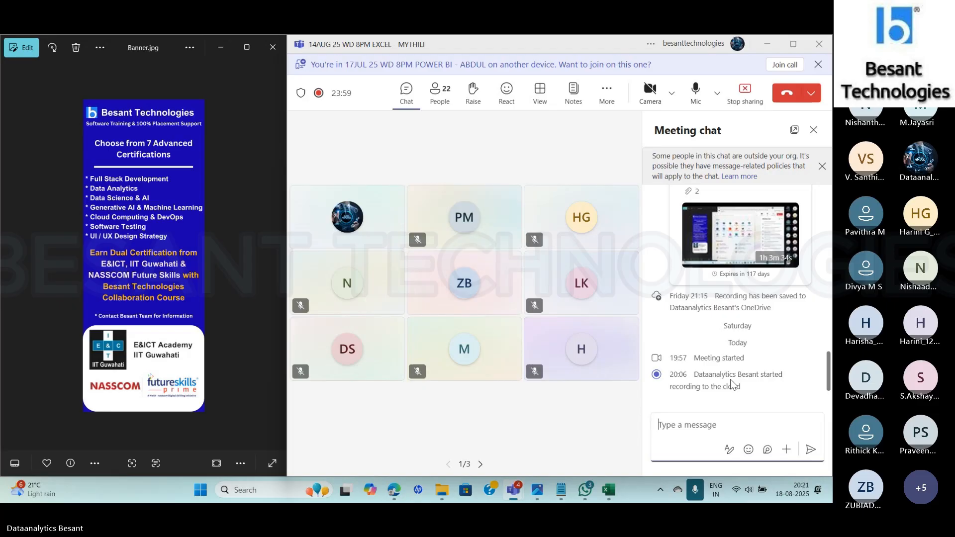
# - Switch back to Excel and bring up the blank Book1 workbook
pyautogui.hotkey('alt', 'Tab')
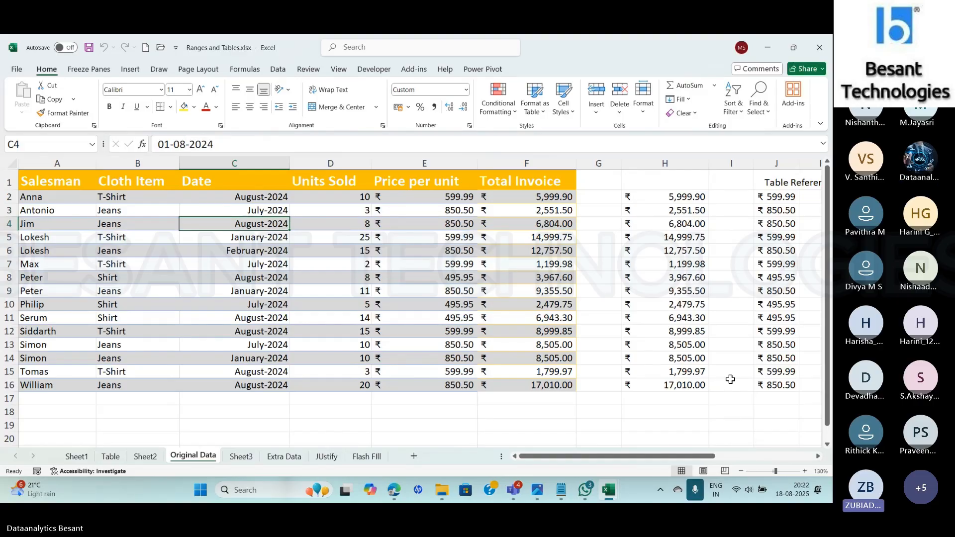
pyautogui.hotkey('alt', 'Tab')
pyautogui.hotkey('alt', 'Tab')
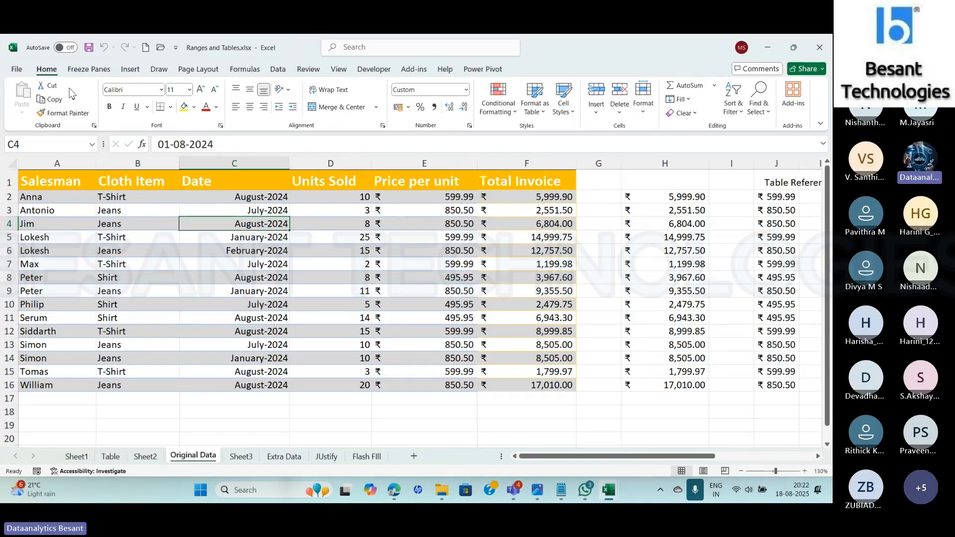
pyautogui.click(15, 72)
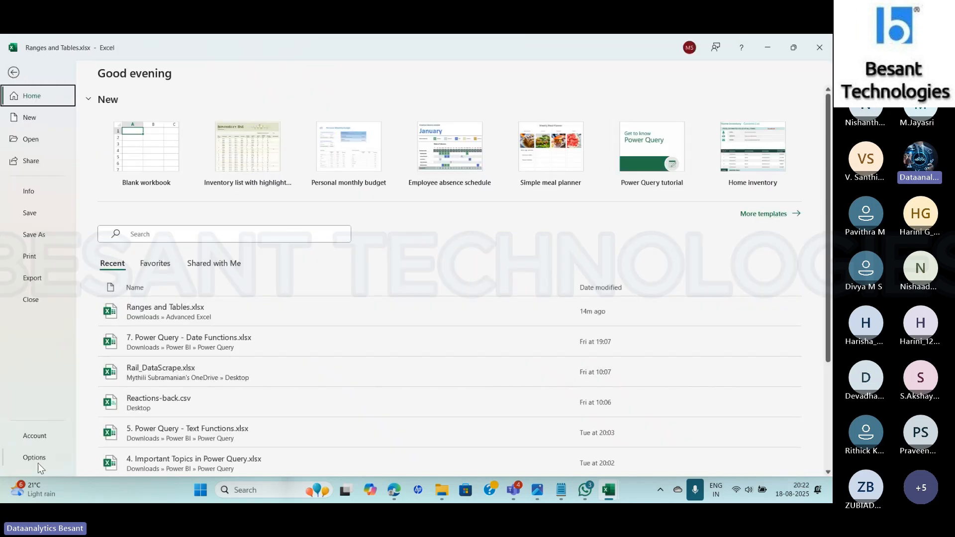
pyautogui.hotkey('alt', 'Tab')
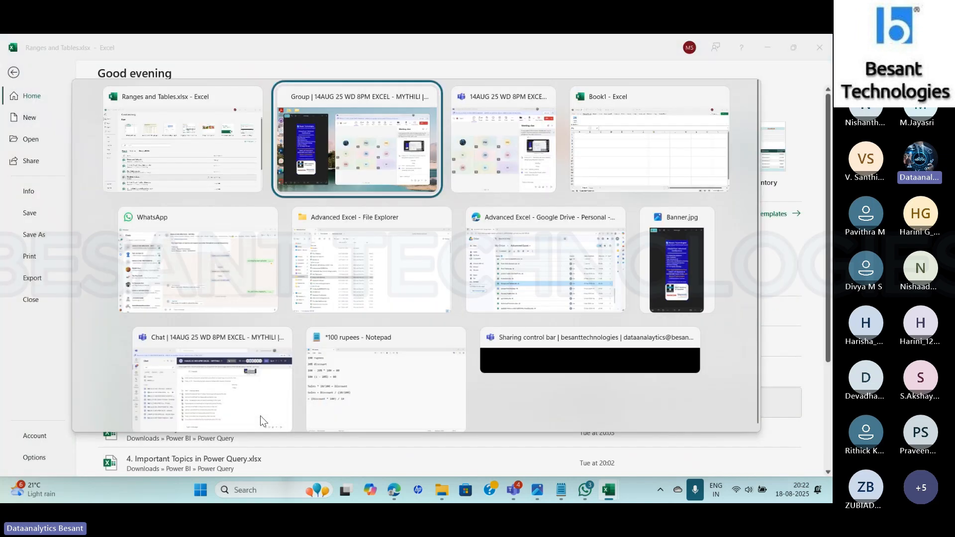
pyautogui.hotkey('alt', 'Tab')
pyautogui.hotkey('alt', 'Tab')
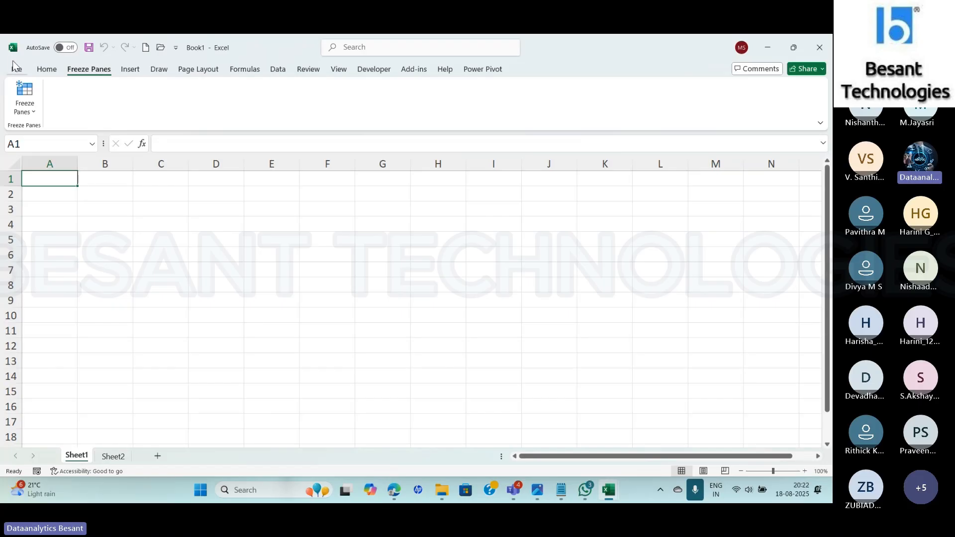
# - Review the Customize Ribbon and Quick Access Toolbar settings in Excel Options, collapsing the custom Freeze Panes tab, and cancel the dialog
pyautogui.click(15, 69)
pyautogui.click(31, 458)
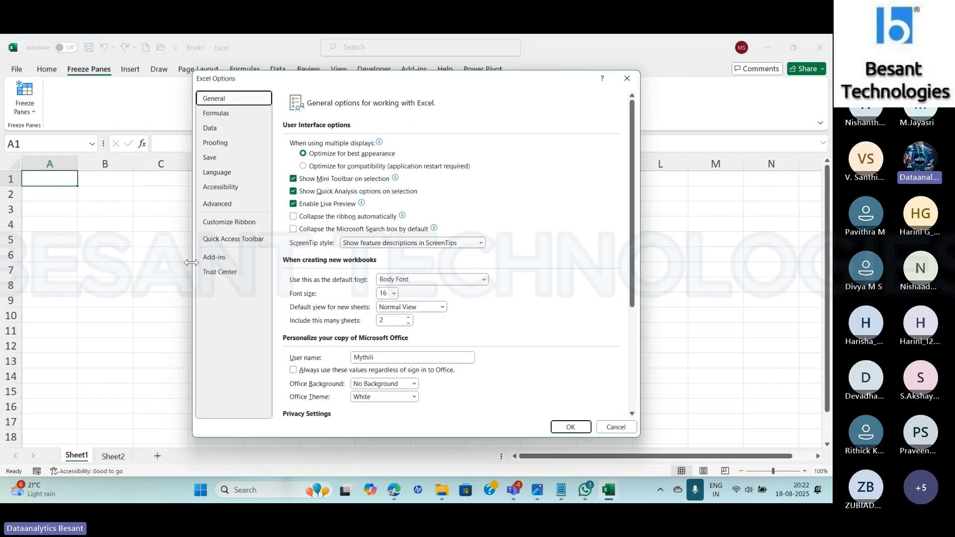
pyautogui.click(229, 222)
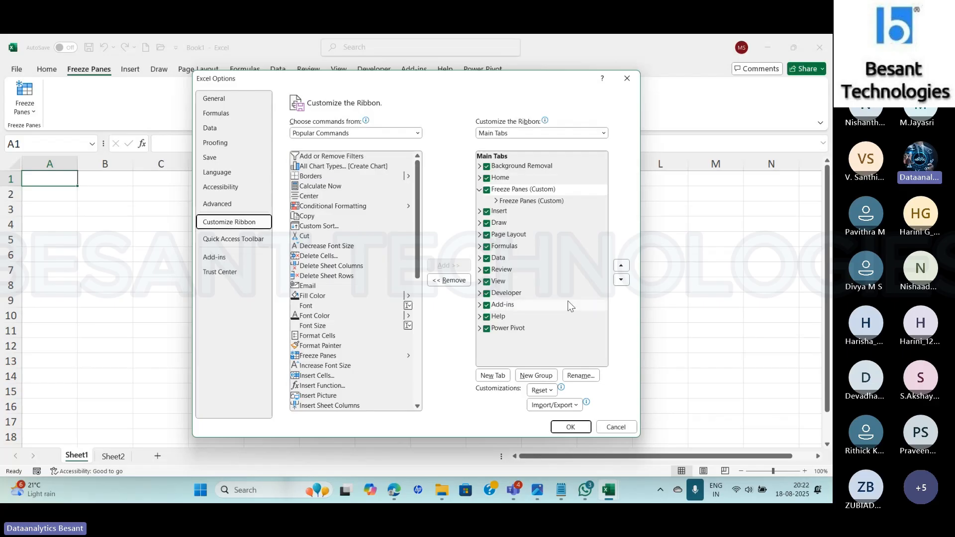
pyautogui.click(479, 190)
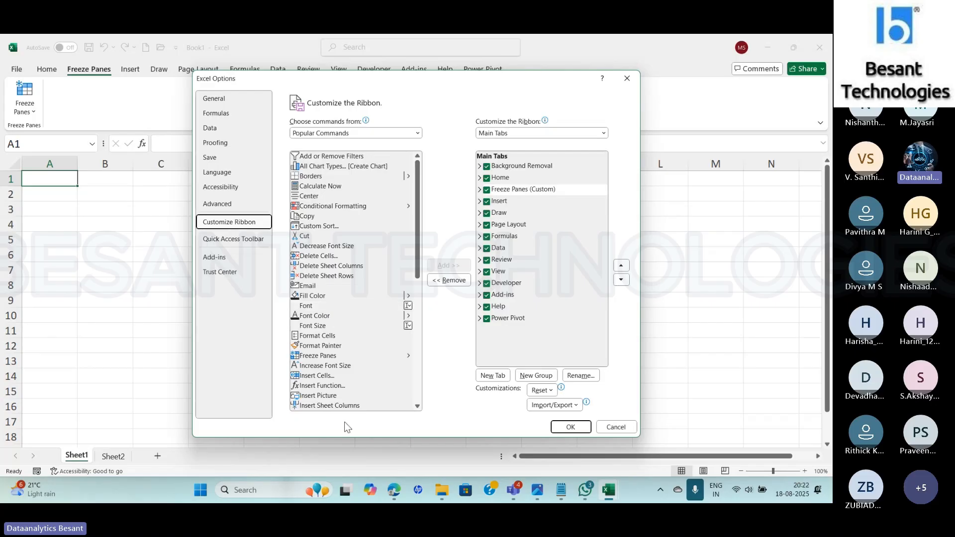
pyautogui.moveTo(418, 197); pyautogui.dragTo(426, 170)
pyautogui.click(237, 246)
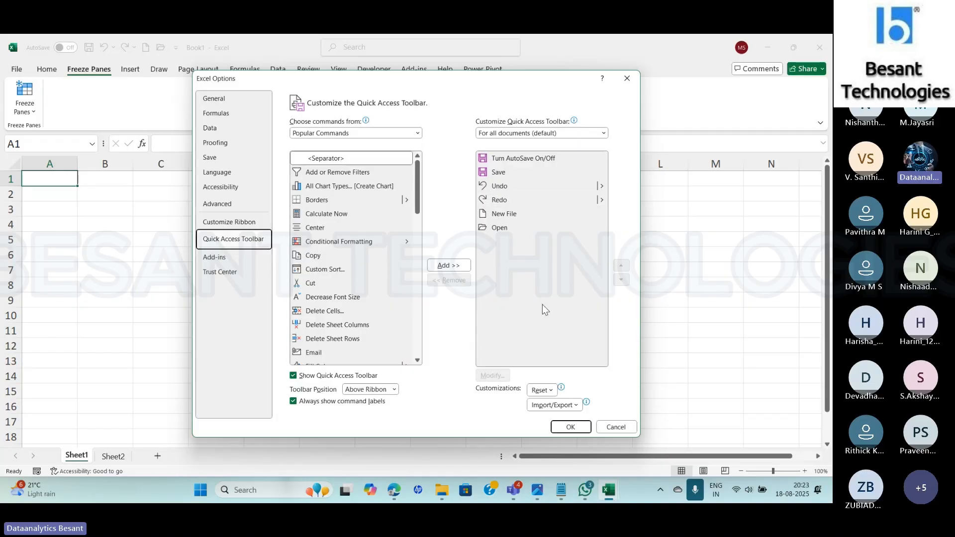
pyautogui.click(616, 426)
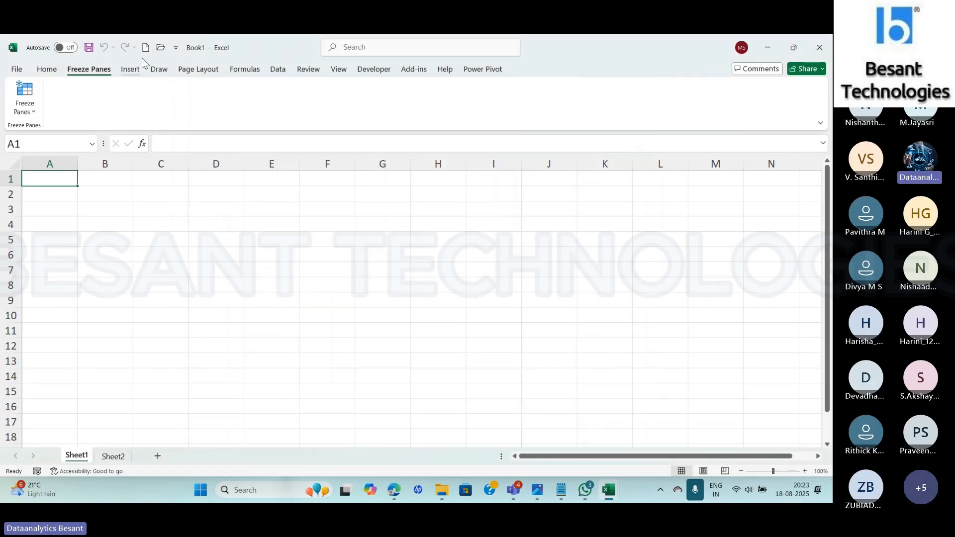
# - Add the Decrease Font Size command to the Quick Access Toolbar for all documents
pyautogui.click(176, 48)
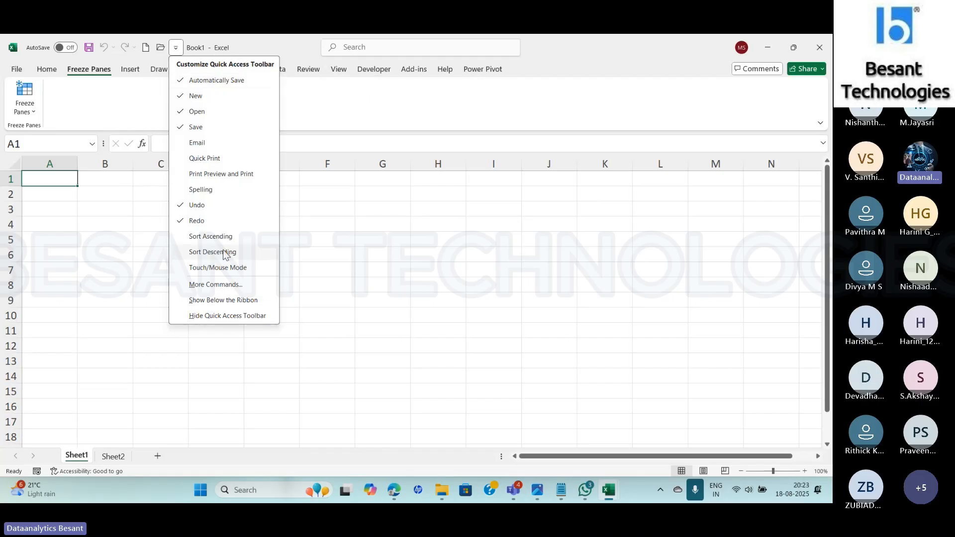
pyautogui.click(221, 288)
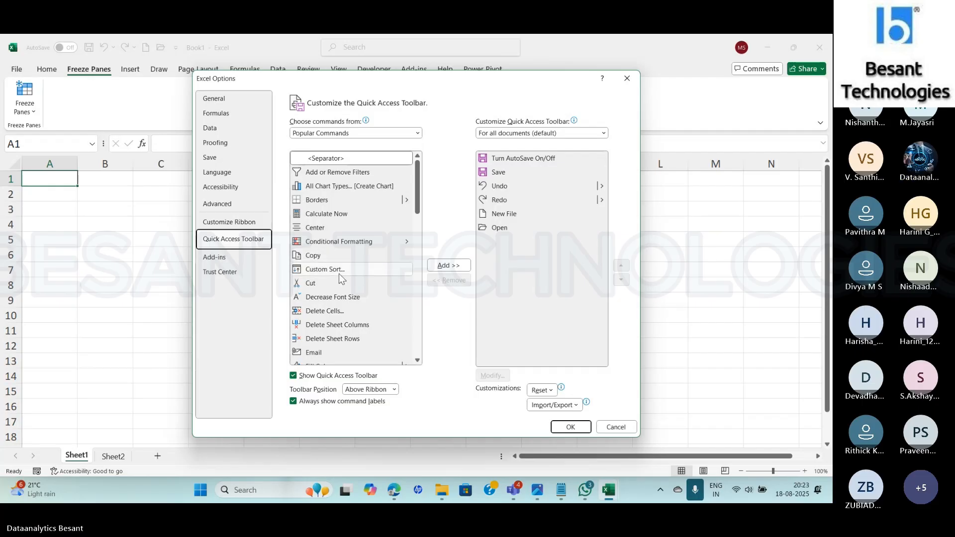
pyautogui.click(319, 297)
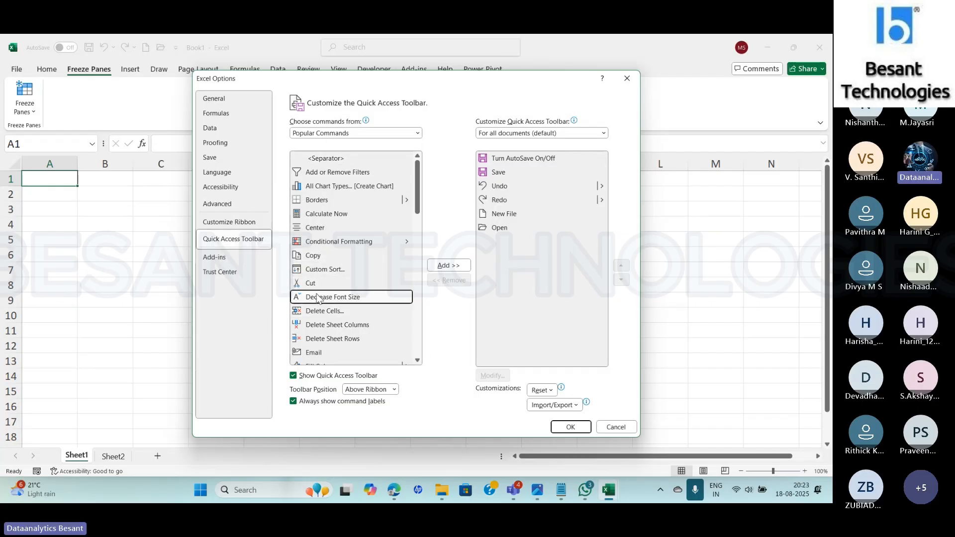
pyautogui.click(442, 269)
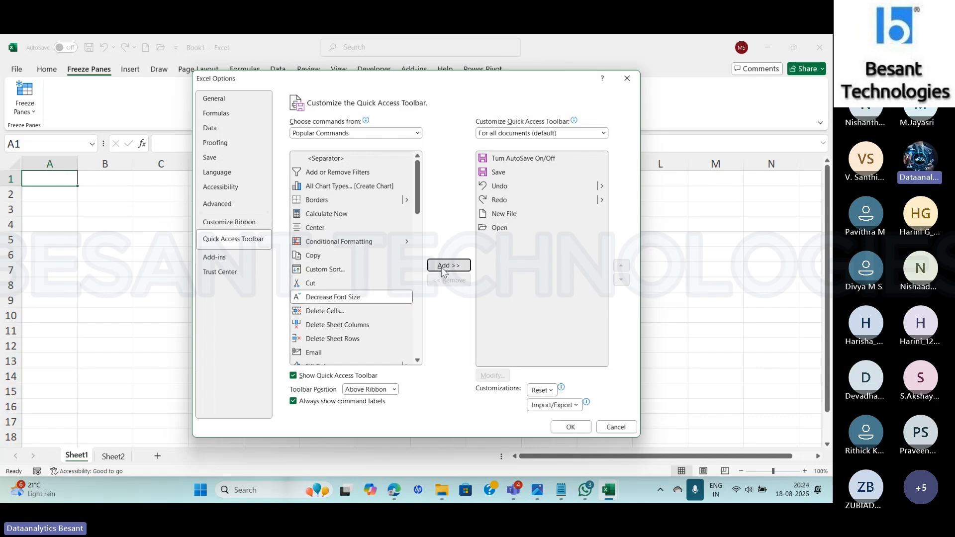
pyautogui.click(574, 431)
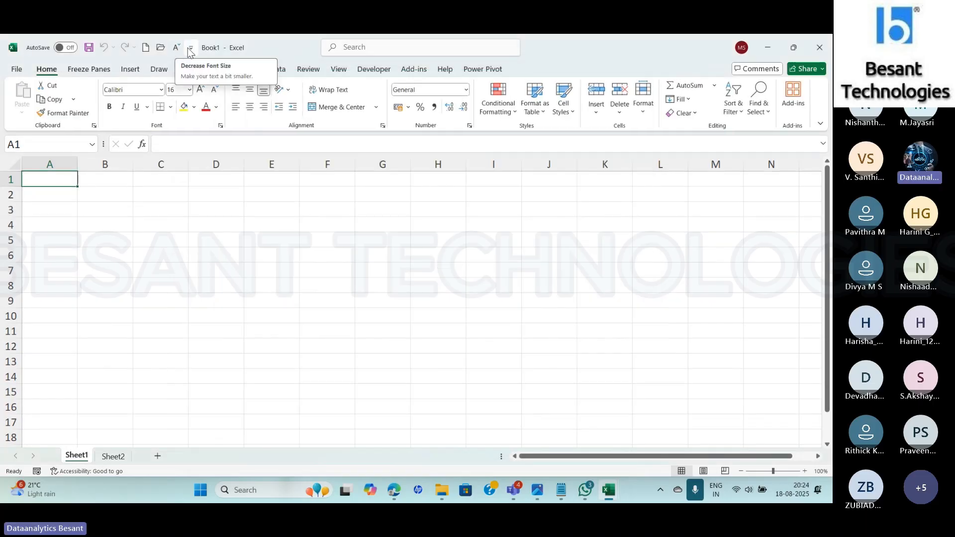
# - Remove the Decrease Font Size command from the Quick Access Toolbar
pyautogui.click(190, 47)
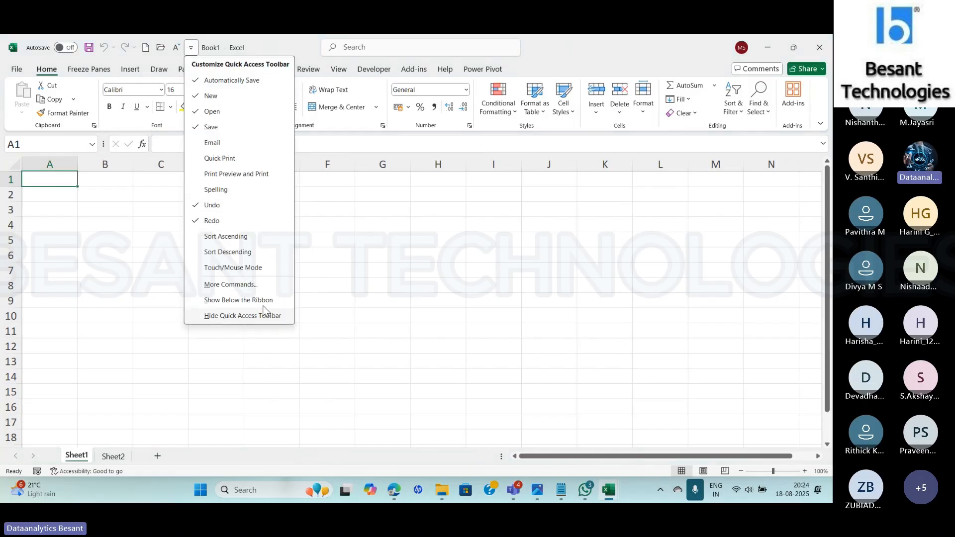
pyautogui.click(231, 285)
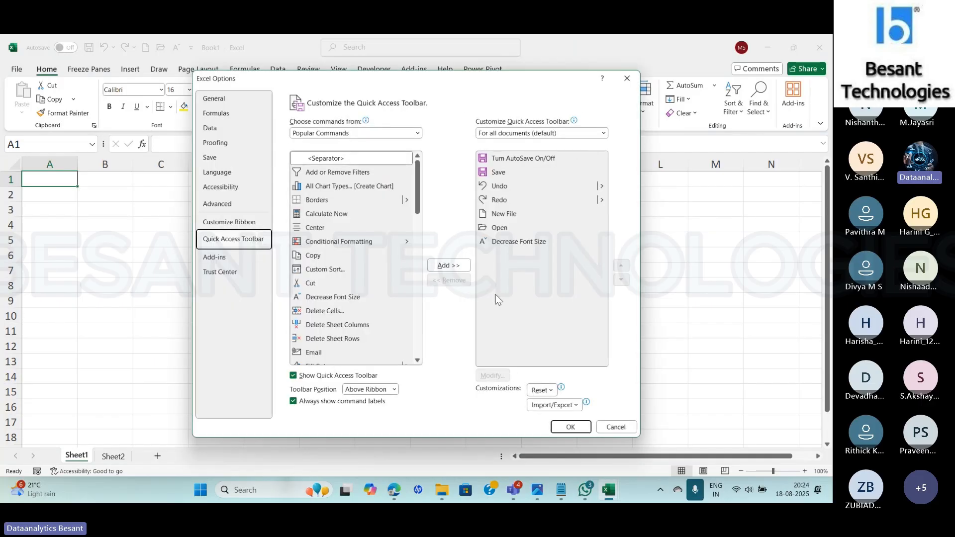
pyautogui.click(517, 241)
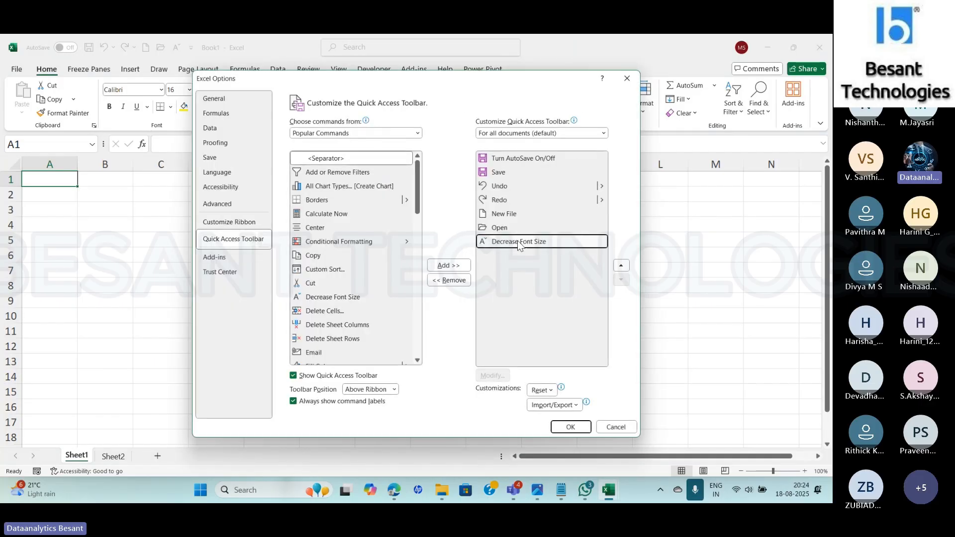
pyautogui.click(450, 281)
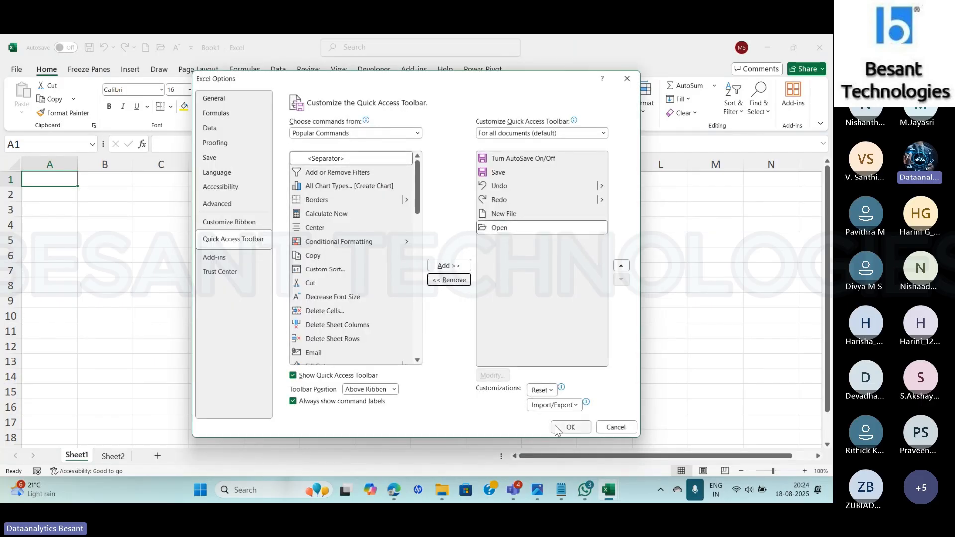
pyautogui.click(571, 427)
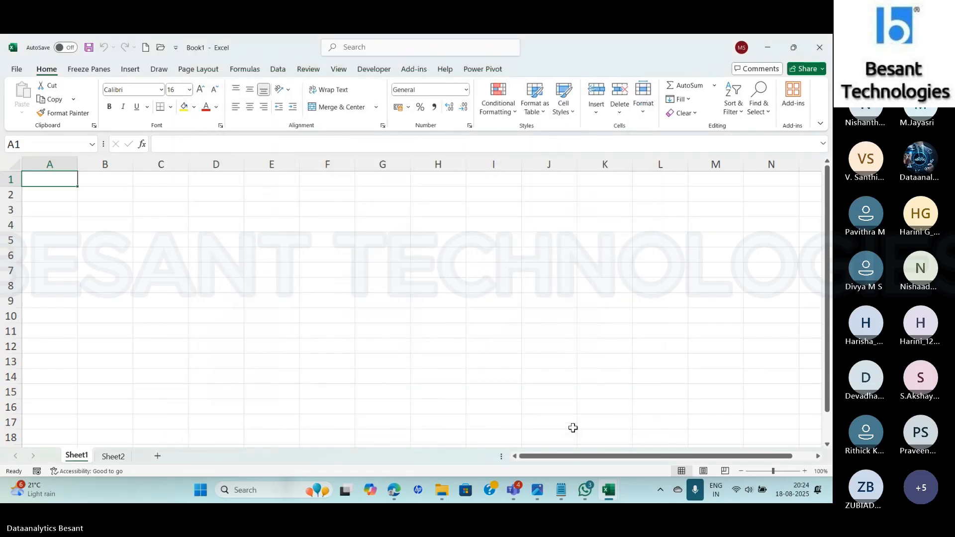
# - Disable the Microsoft Power Pivot for Excel add-in through the COM Add-ins management in Excel Options
pyautogui.click(14, 69)
pyautogui.click(41, 458)
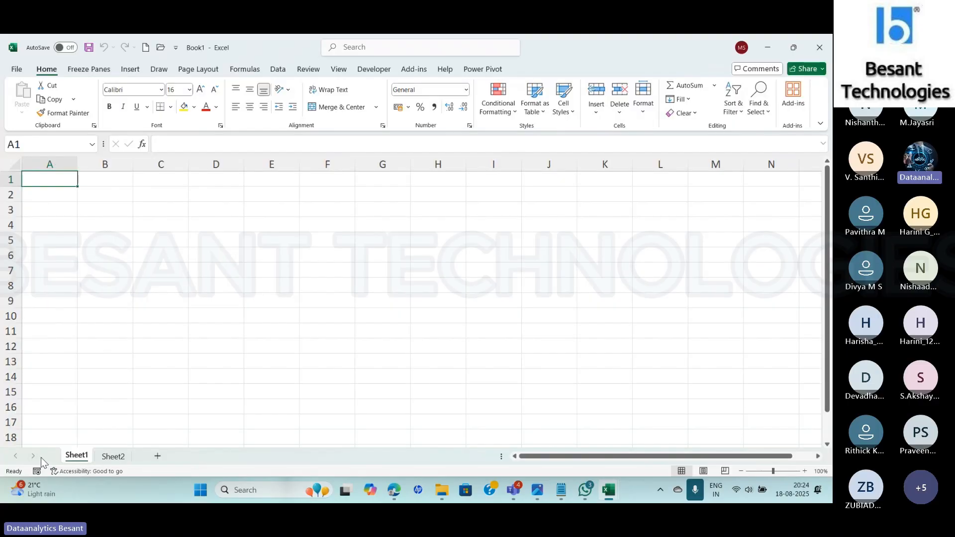
pyautogui.click(225, 240)
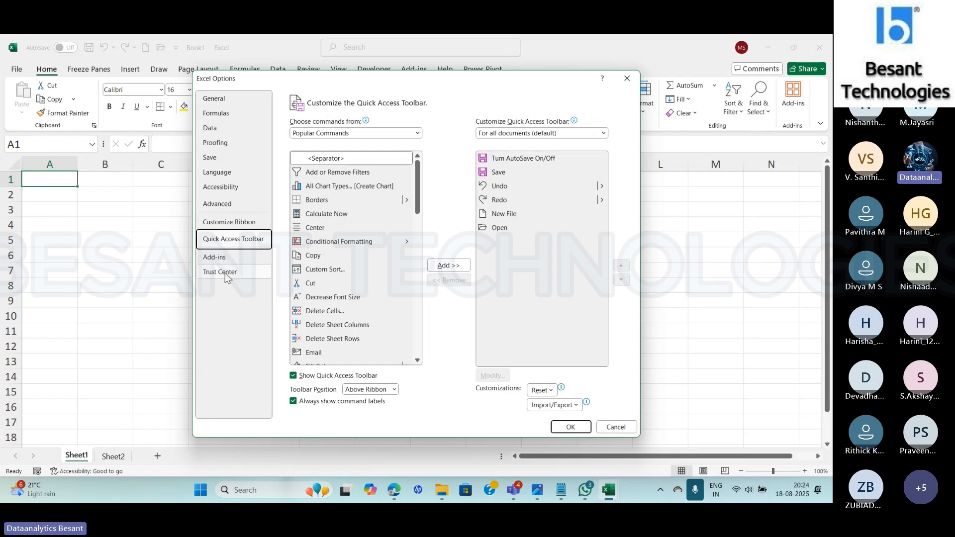
pyautogui.click(216, 261)
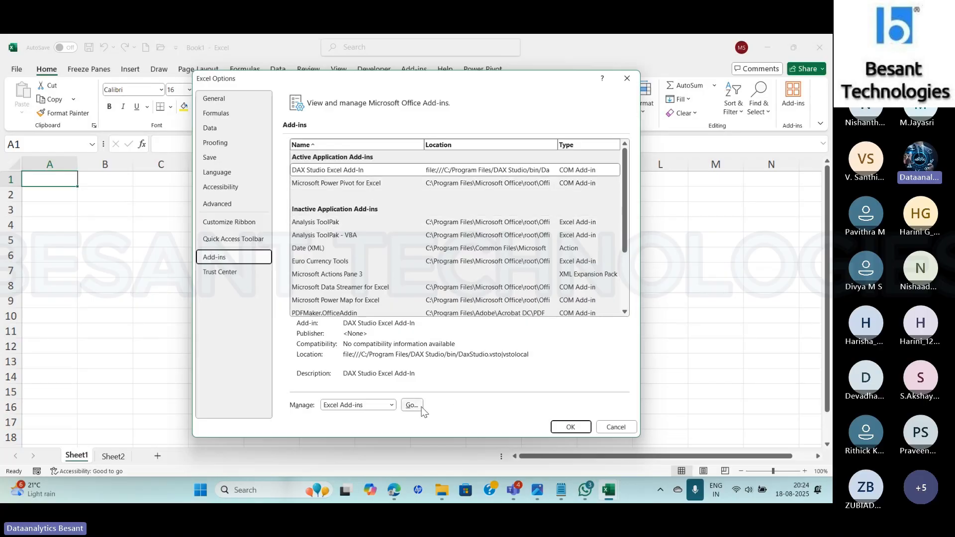
pyautogui.click(393, 407)
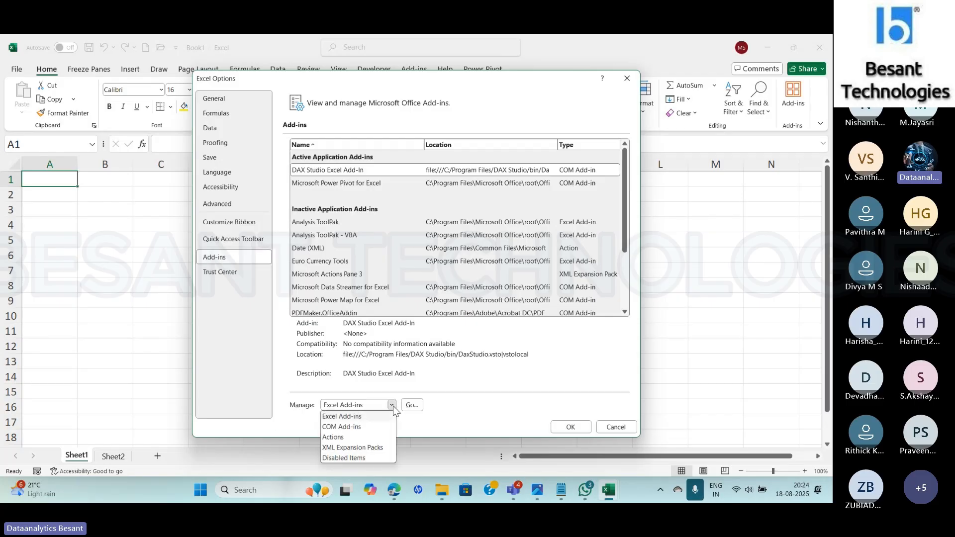
pyautogui.click(343, 426)
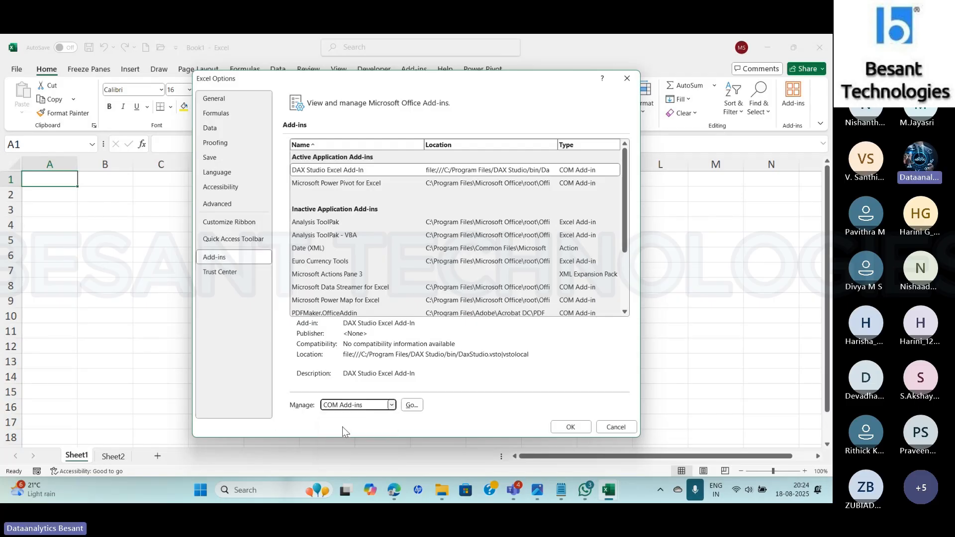
pyautogui.click(412, 405)
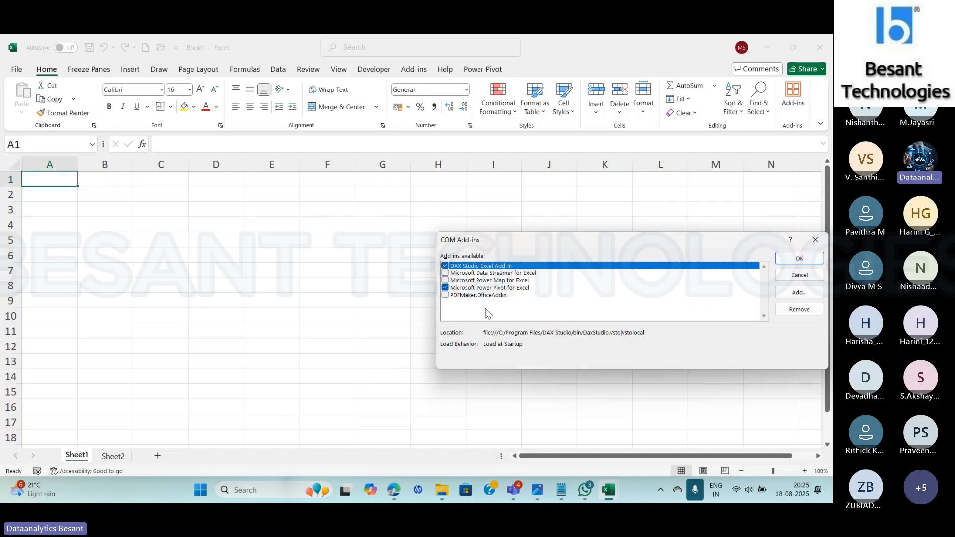
pyautogui.click(446, 288)
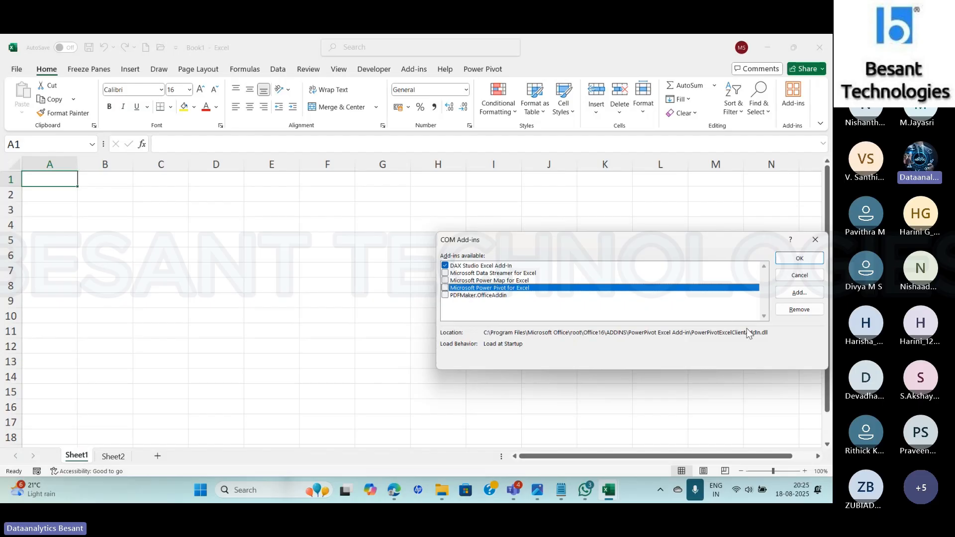
pyautogui.click(801, 259)
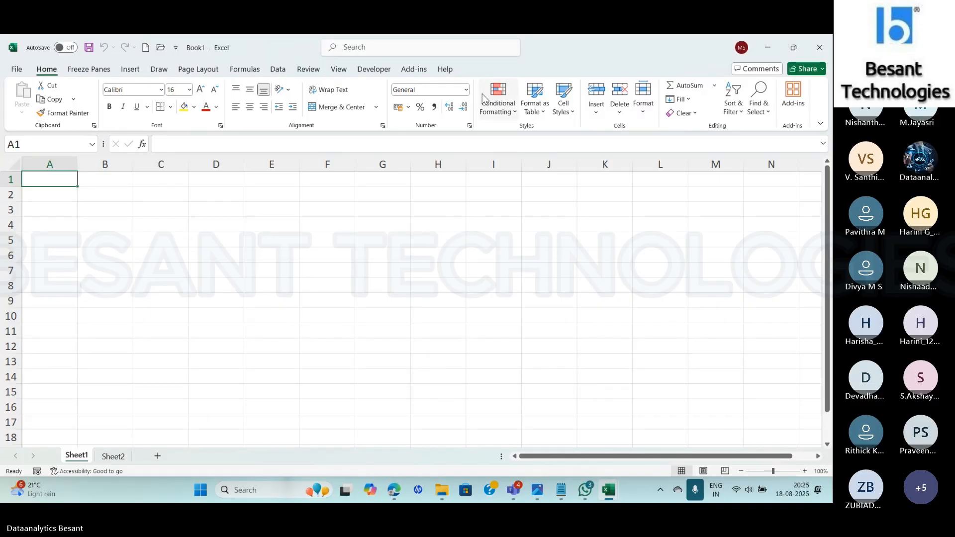
# - Examine the inactive application add-ins in Excel Options and view the details of Microsoft Power Pivot for Excel
pyautogui.click(21, 68)
pyautogui.click(32, 457)
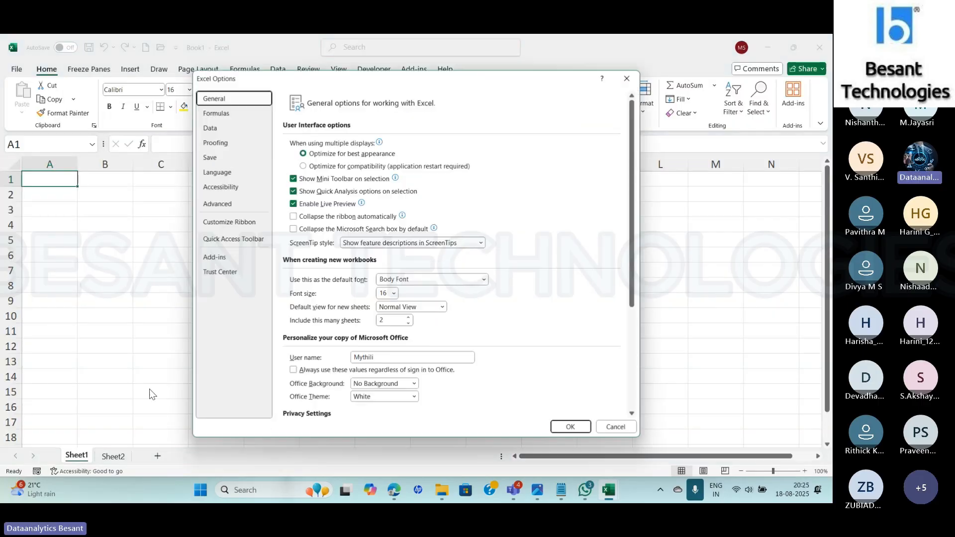
pyautogui.click(231, 263)
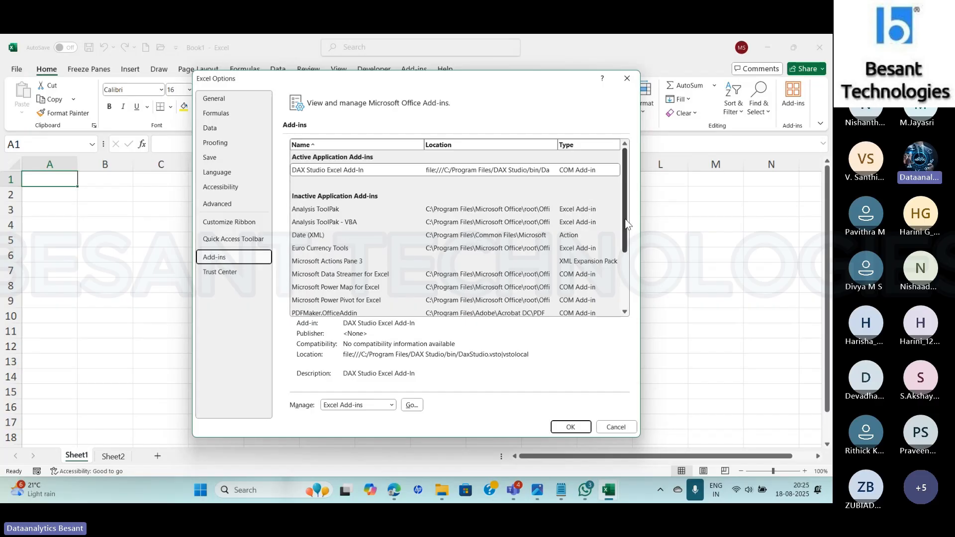
pyautogui.moveTo(627, 223); pyautogui.dragTo(626, 263)
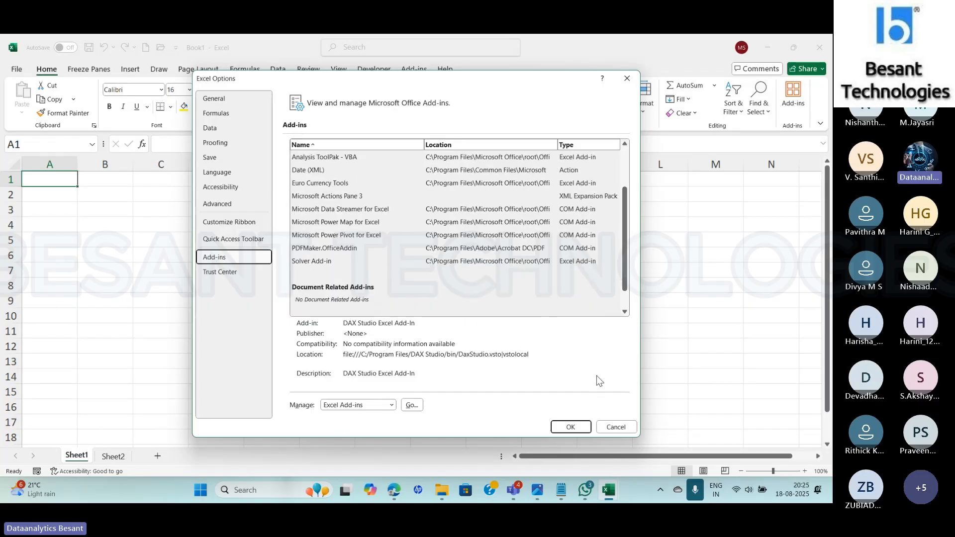
pyautogui.click(329, 235)
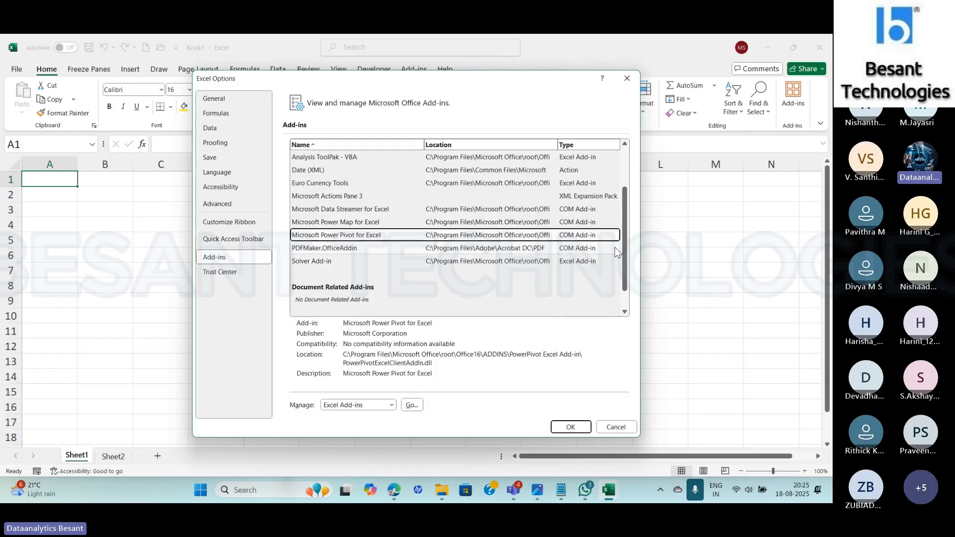
pyautogui.moveTo(626, 263); pyautogui.dragTo(632, 199)
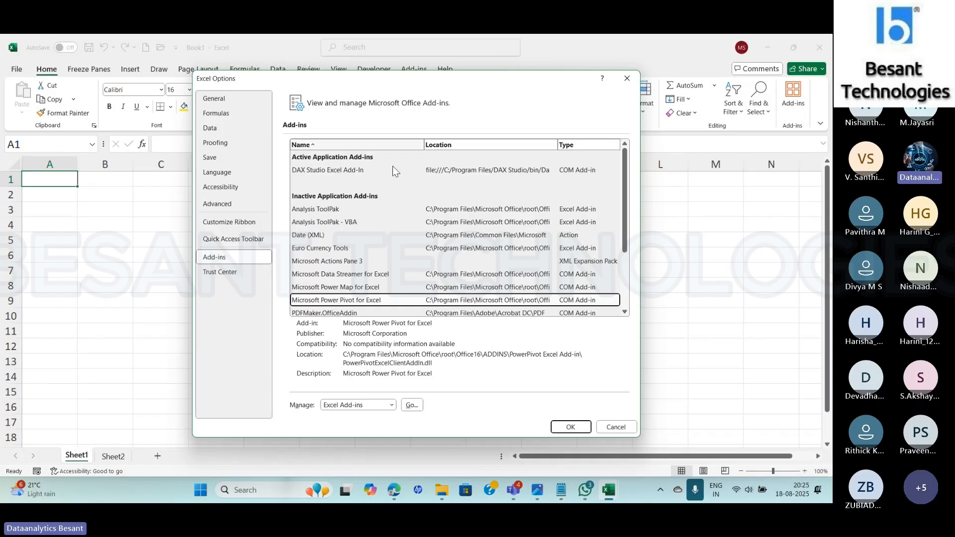
# - Re-enable the Microsoft Power Pivot for Excel add-in among the COM add-ins, dismissing the Add Add-in file browser
pyautogui.click(358, 404)
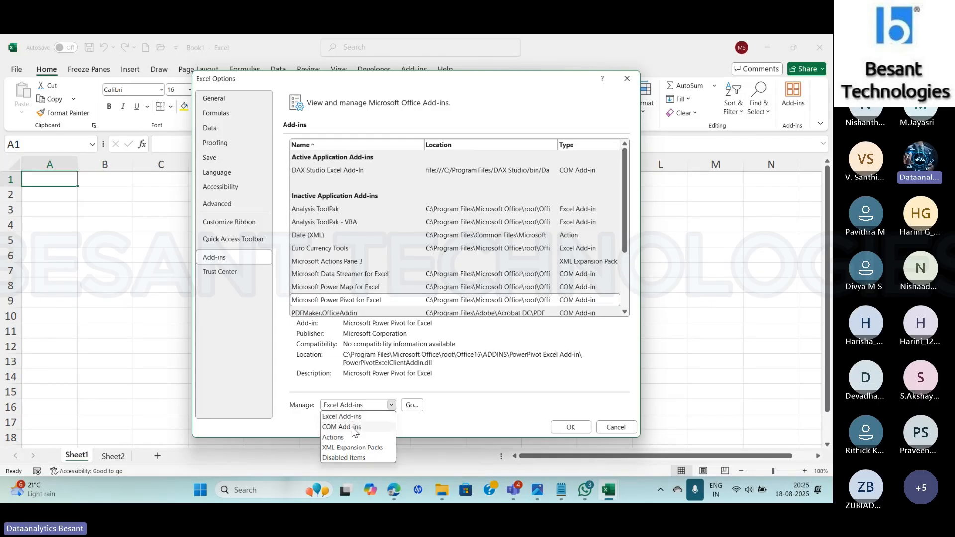
pyautogui.click(348, 437)
pyautogui.click(391, 405)
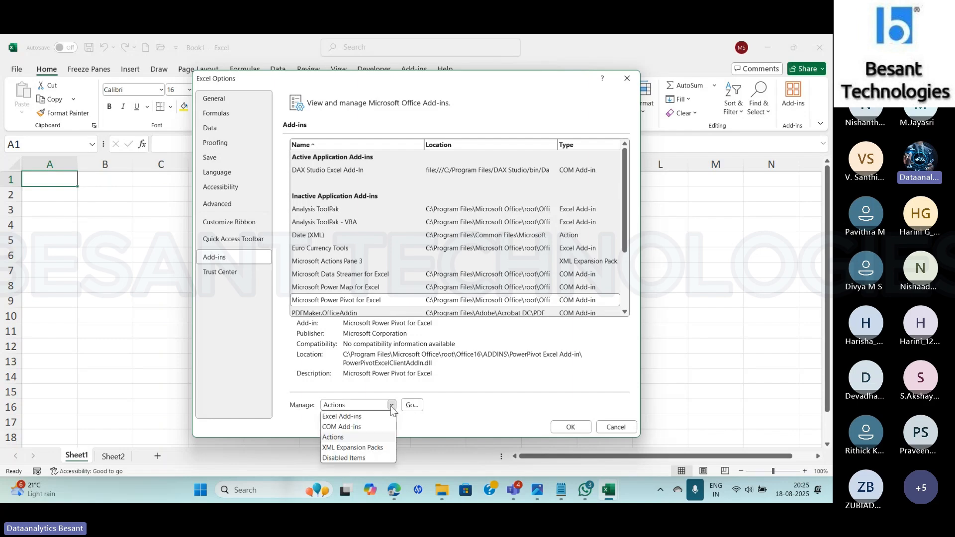
pyautogui.click(359, 428)
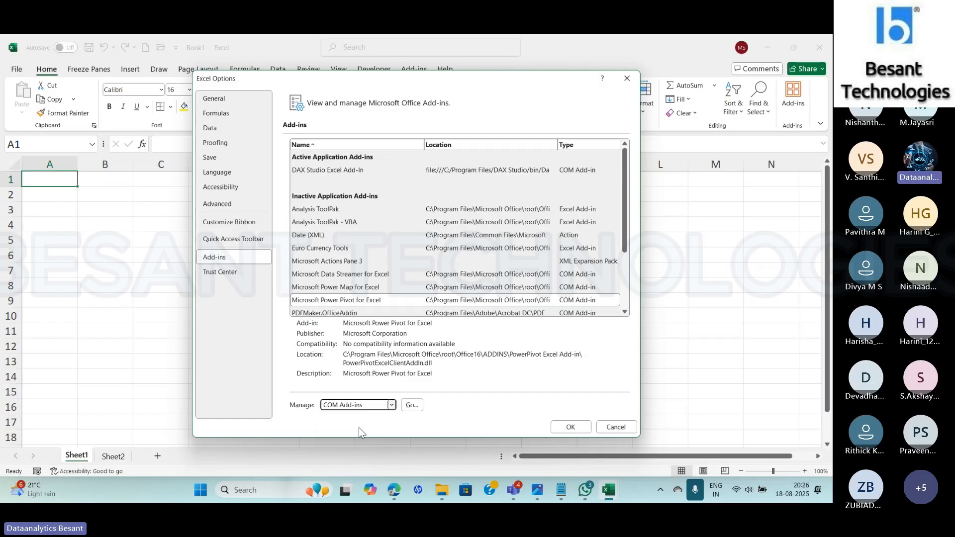
pyautogui.click(412, 406)
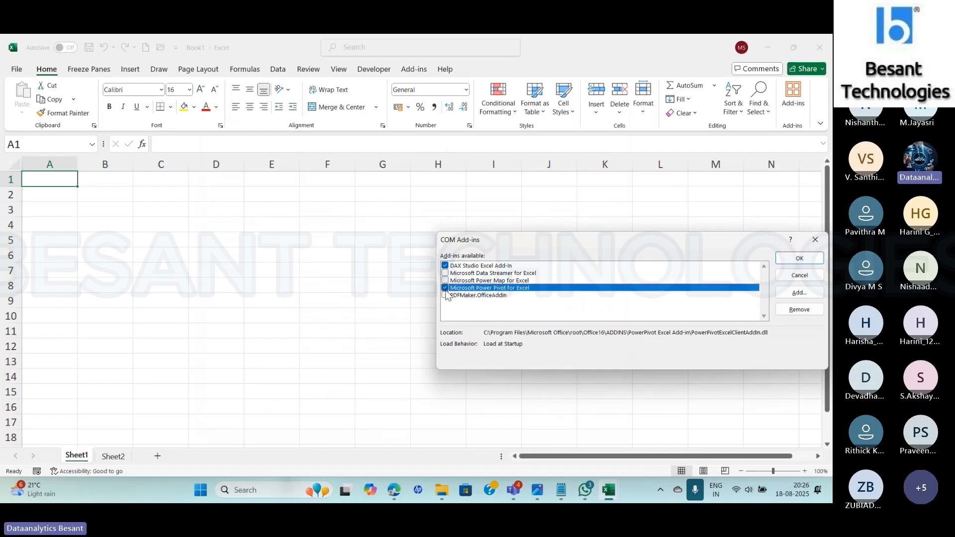
pyautogui.click(445, 288)
pyautogui.click(797, 292)
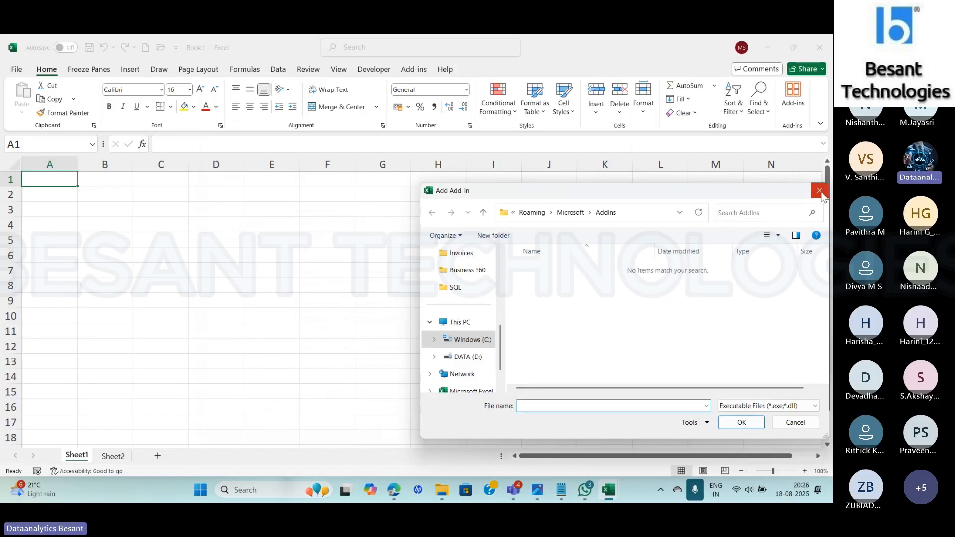
pyautogui.click(817, 190)
pyautogui.click(799, 258)
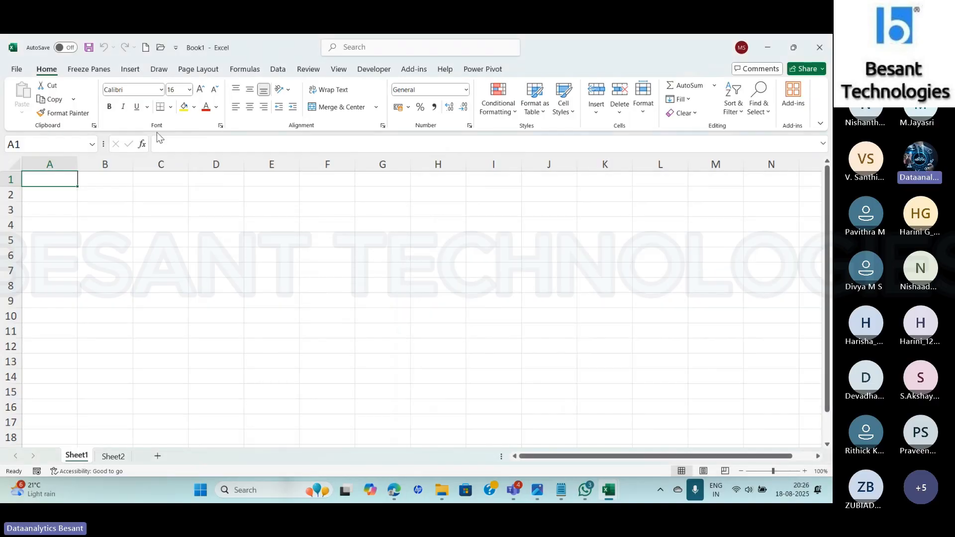
# - Review the Add-ins and Trust Center pages in Excel Options
pyautogui.click(16, 70)
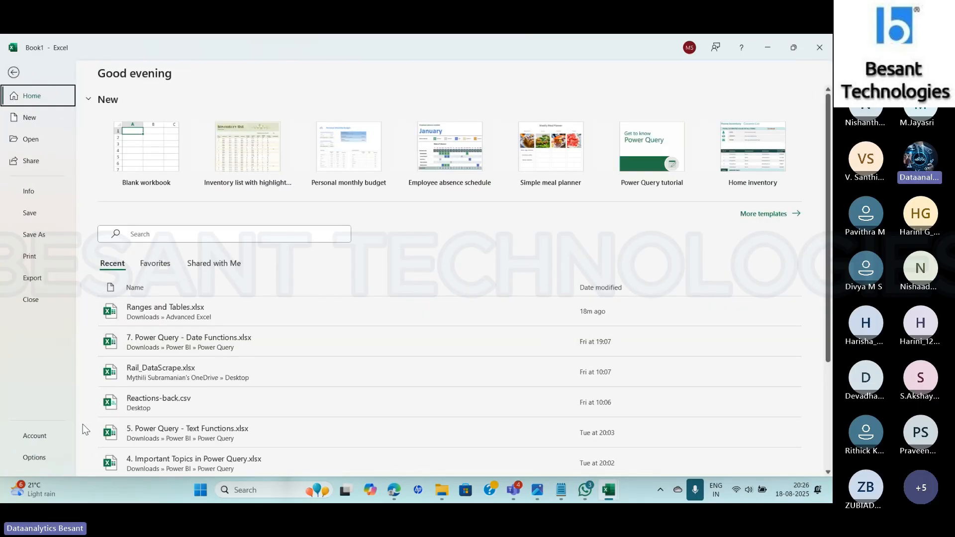
pyautogui.click(46, 457)
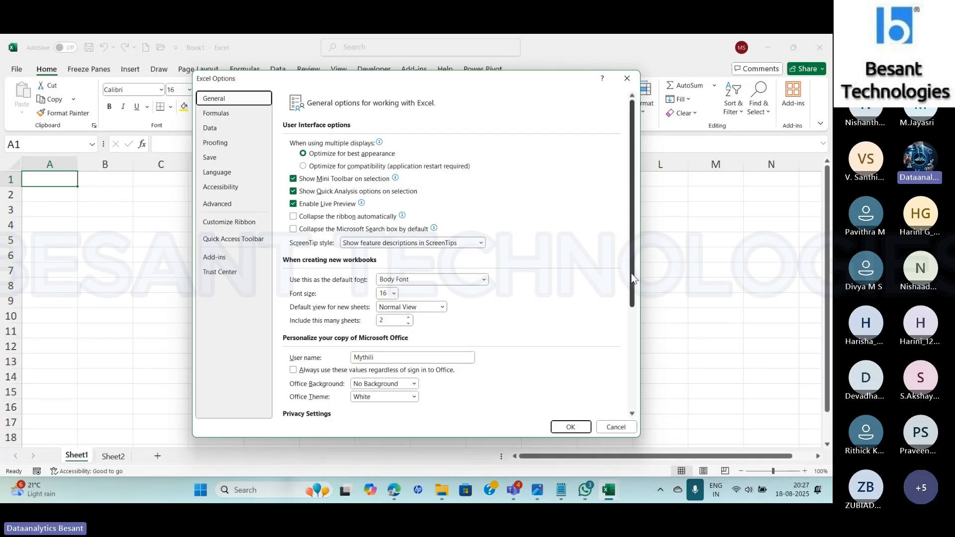
pyautogui.click(217, 260)
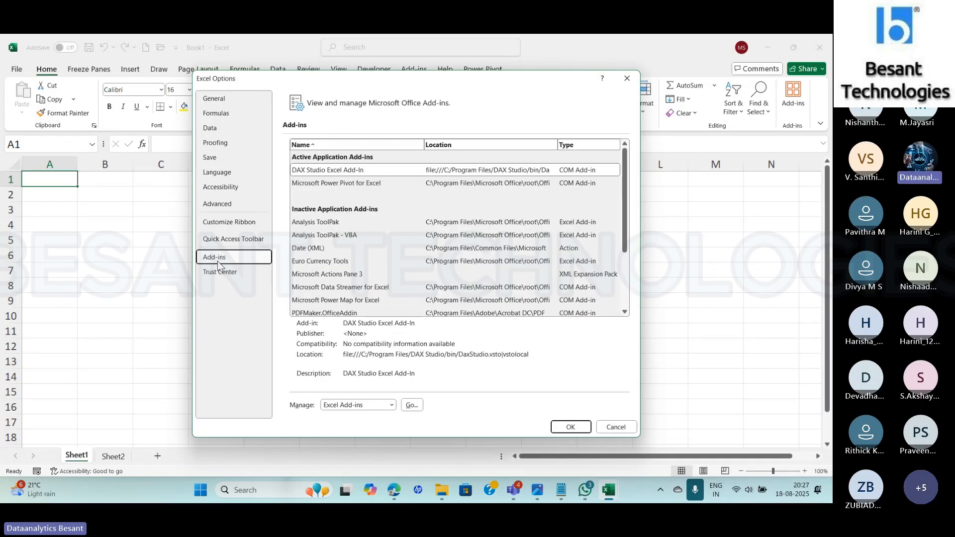
pyautogui.click(224, 272)
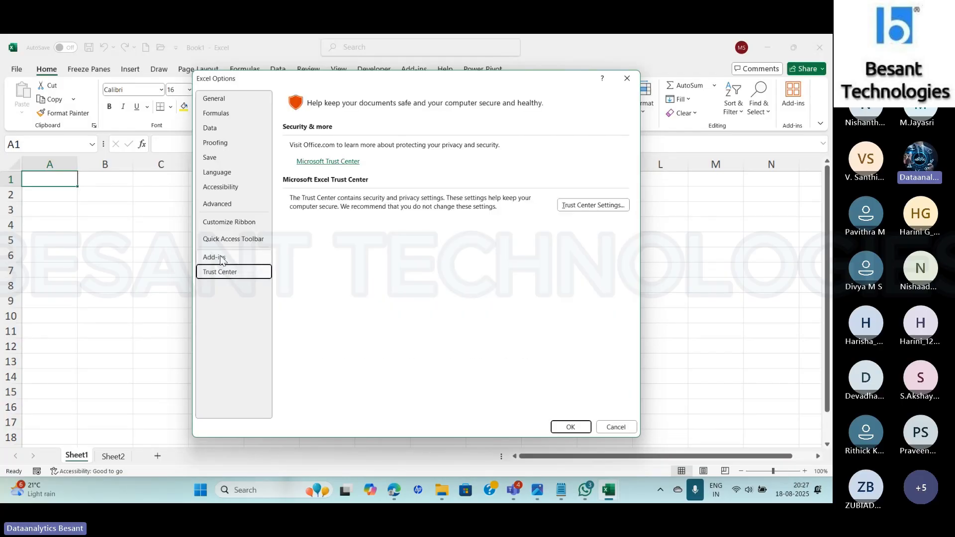
pyautogui.click(221, 258)
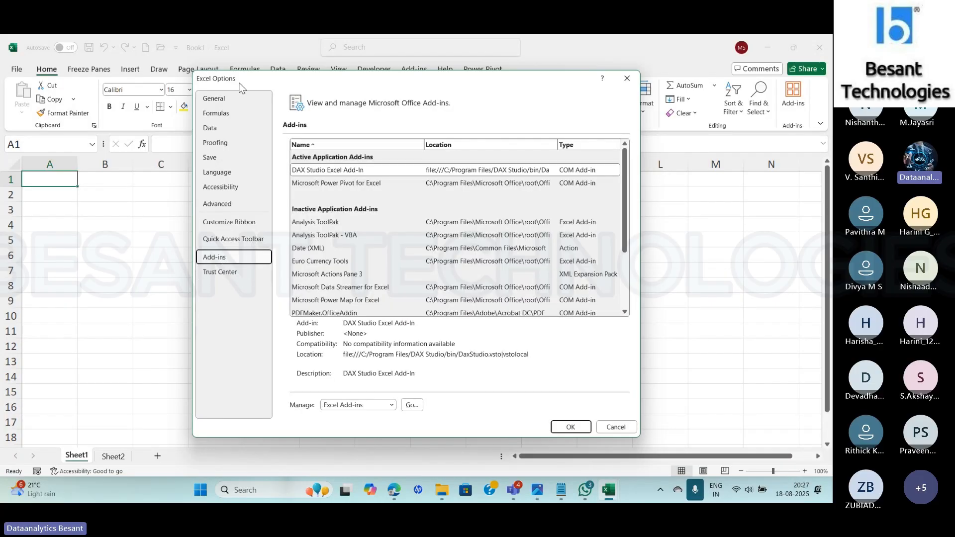
# - Set new workbooks to include 1 sheet in the General options and apply the change
pyautogui.click(216, 98)
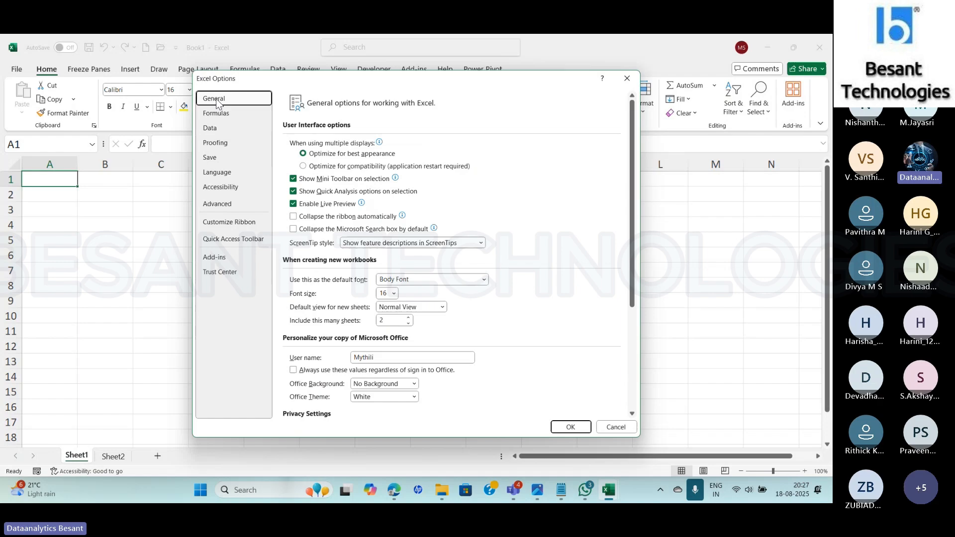
pyautogui.click(409, 323)
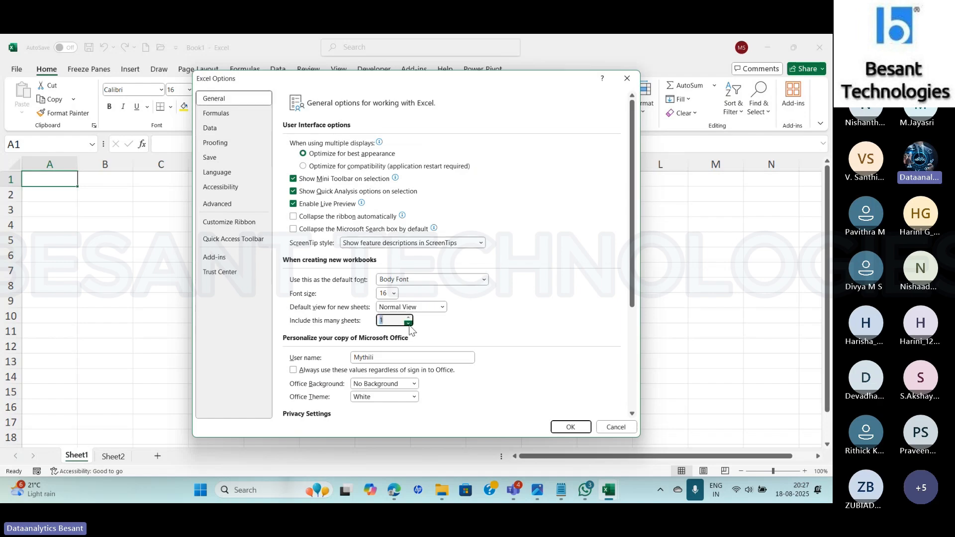
pyautogui.click(569, 427)
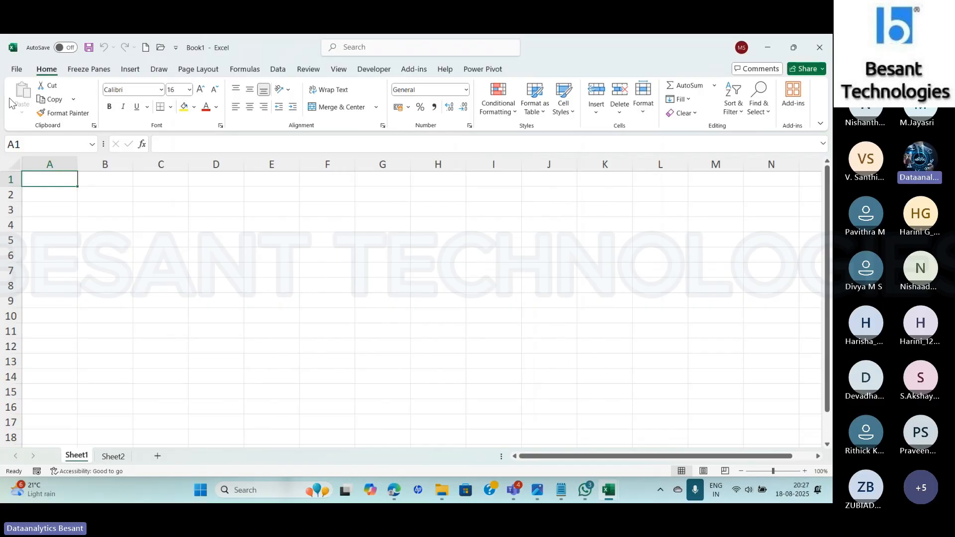
# - Review the backstage Home, New and Open pages and the Share options, dismiss the Share dialog and return to the backstage view
pyautogui.click(18, 70)
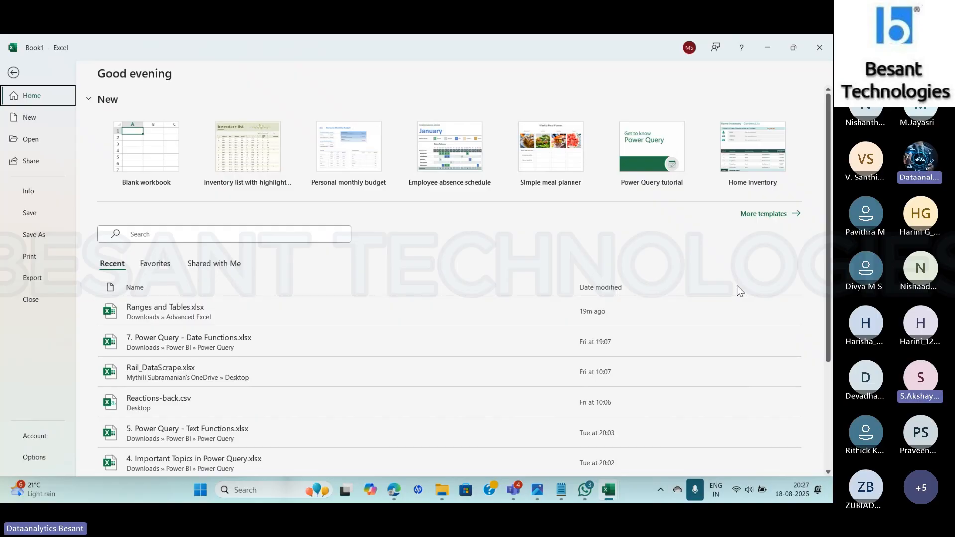
pyautogui.click(37, 117)
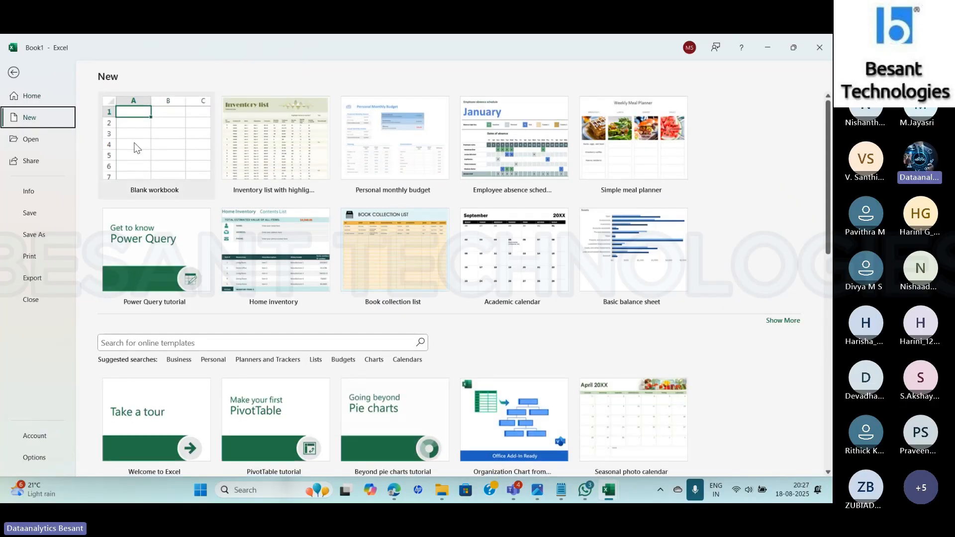
pyautogui.click(30, 140)
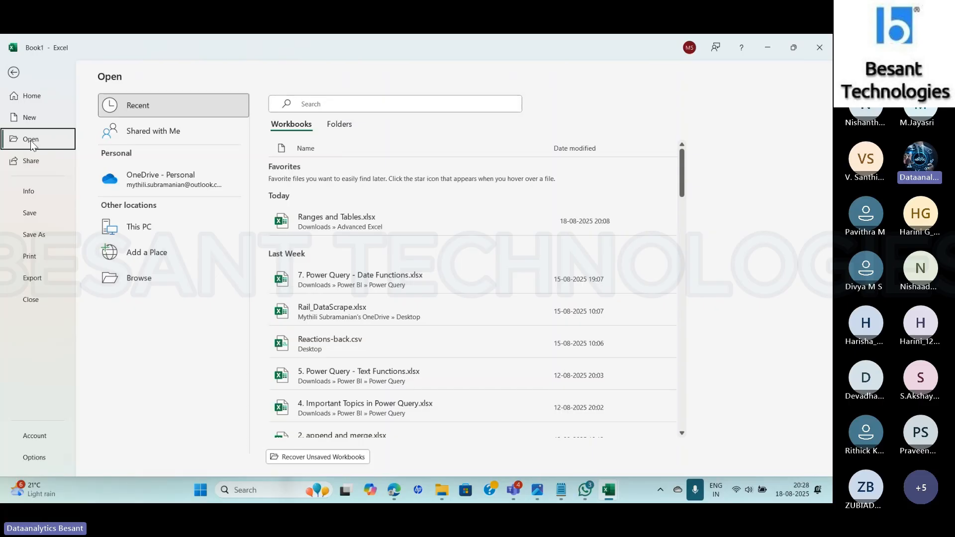
pyautogui.click(25, 158)
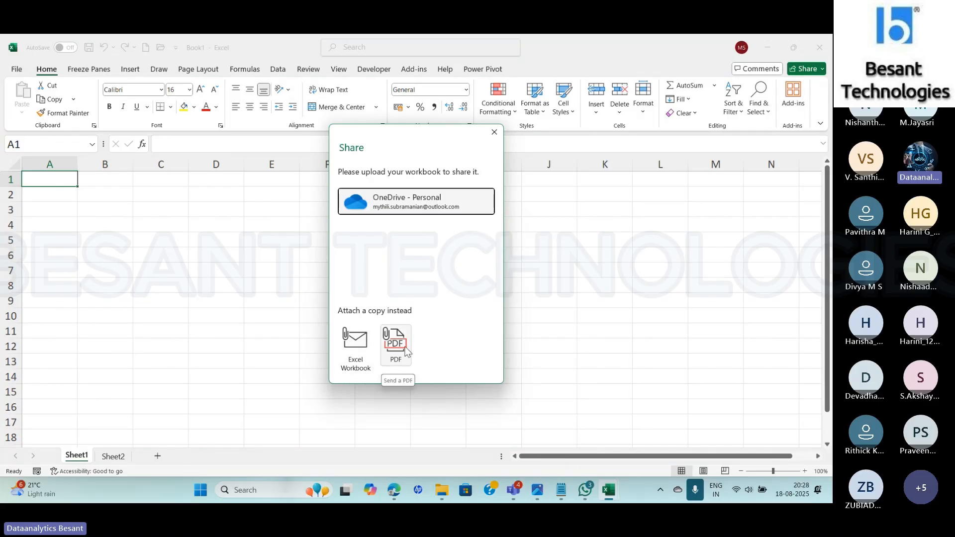
pyautogui.click(495, 132)
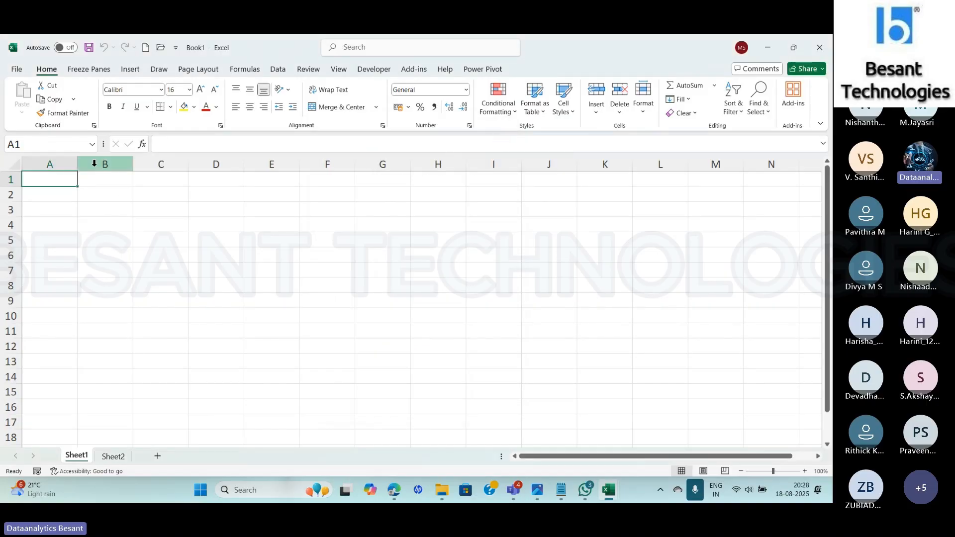
pyautogui.click(18, 69)
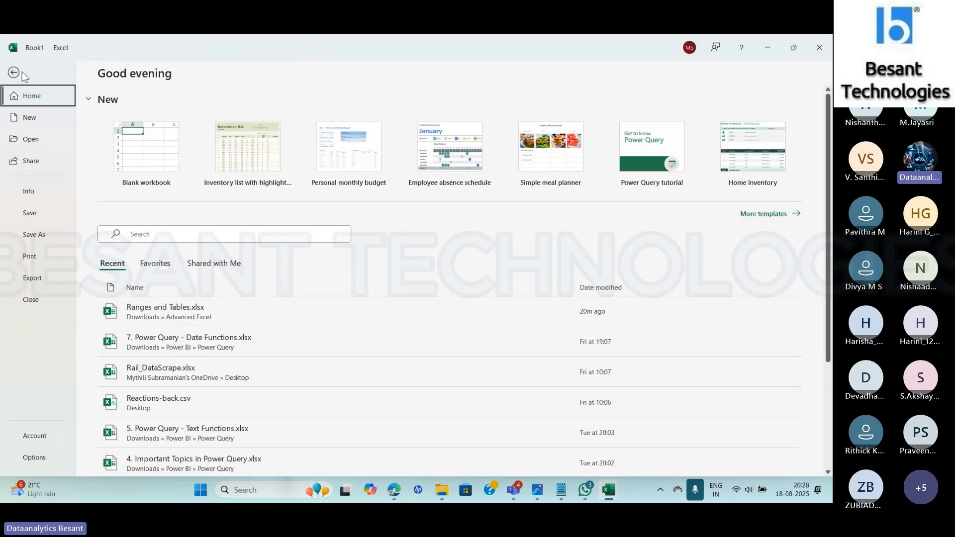
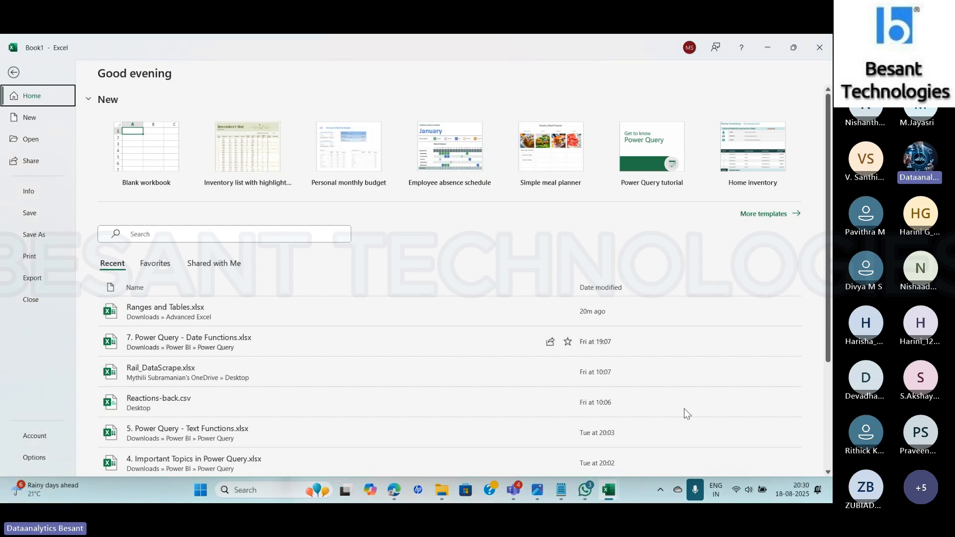
pyautogui.click(694, 490)
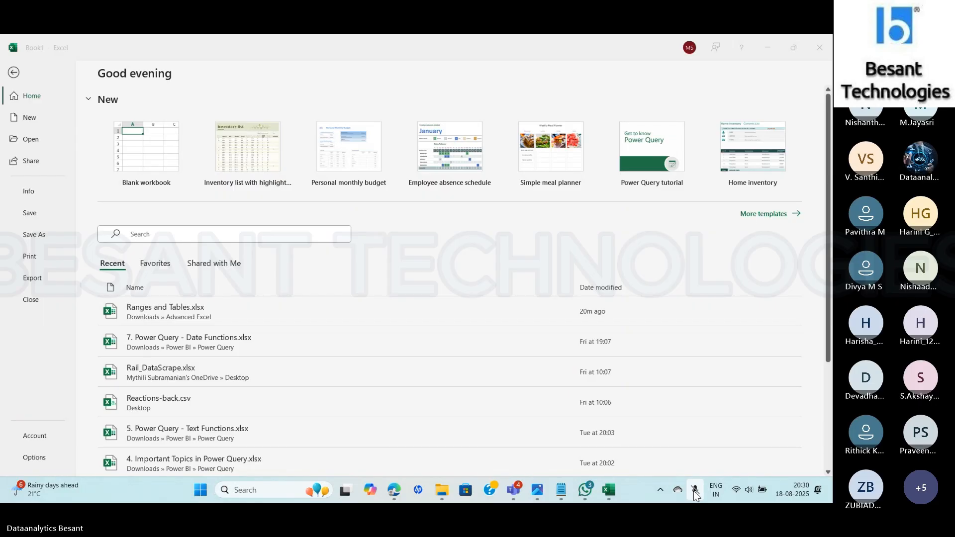
pyautogui.click(694, 491)
# - Review the backstage Info page and the author's contact card, checking the Teams meeting window in between
pyautogui.click(28, 193)
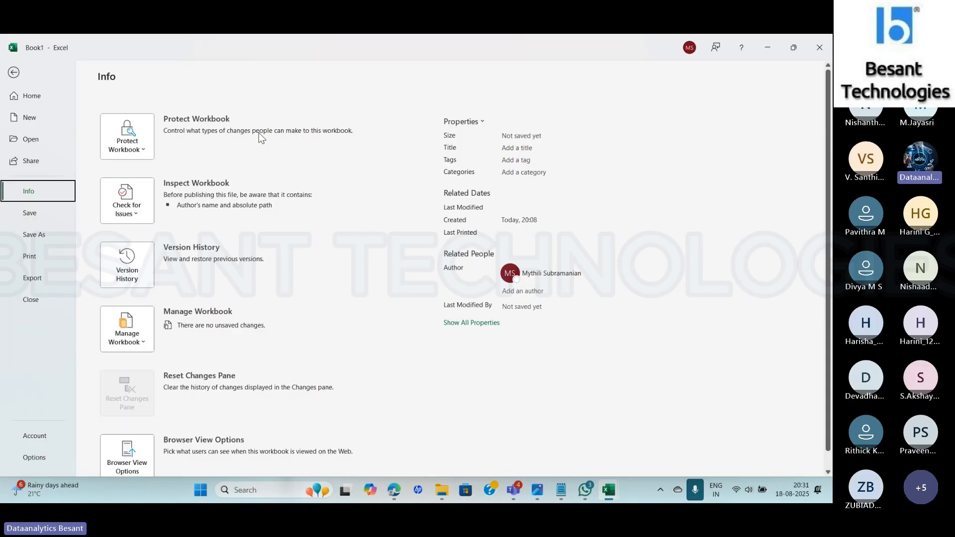
pyautogui.hotkey('alt', 'Tab')
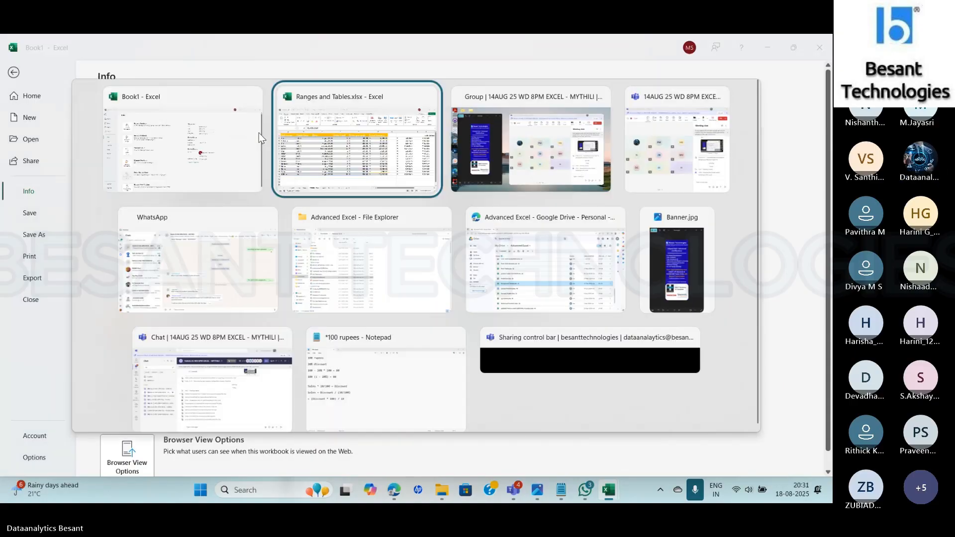
pyautogui.hotkey('alt', 'Tab')
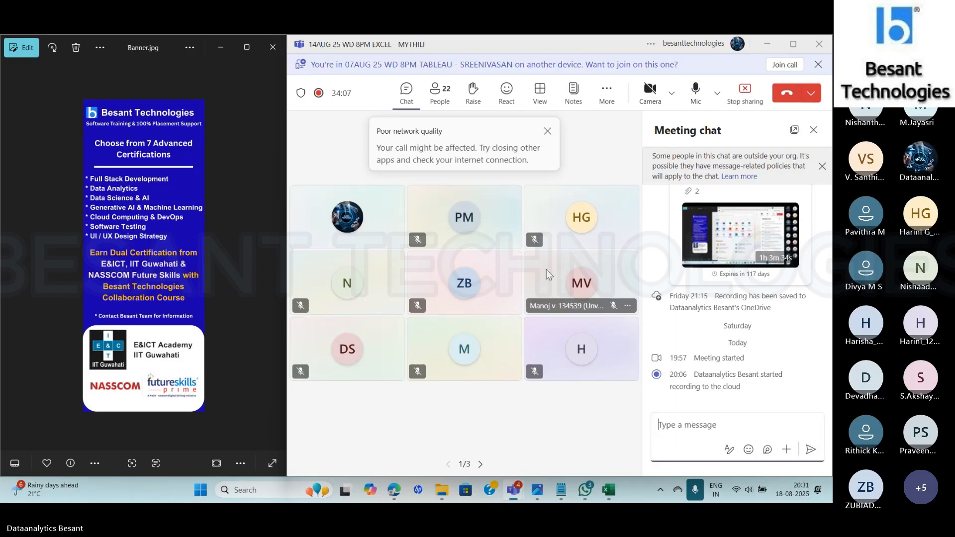
pyautogui.hotkey('alt', 'Tab')
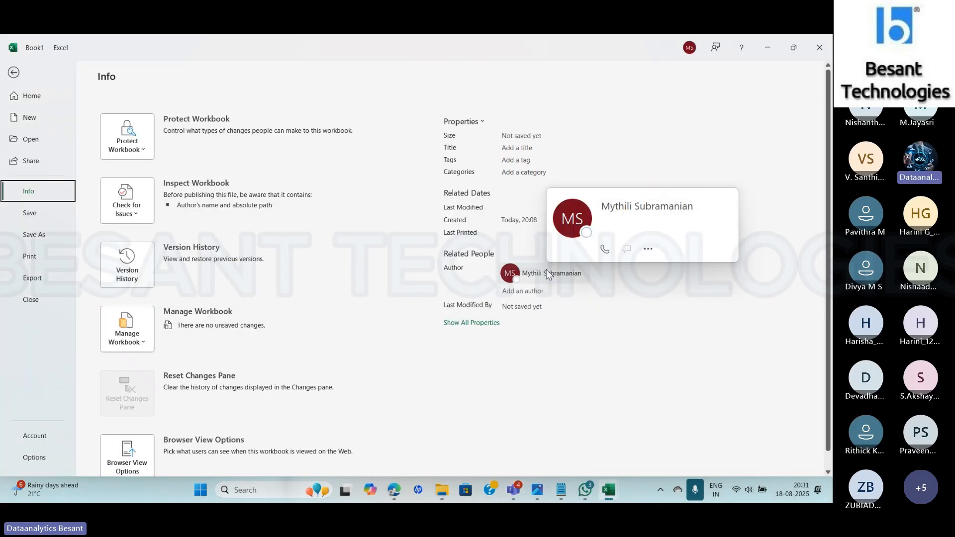
pyautogui.click(546, 269)
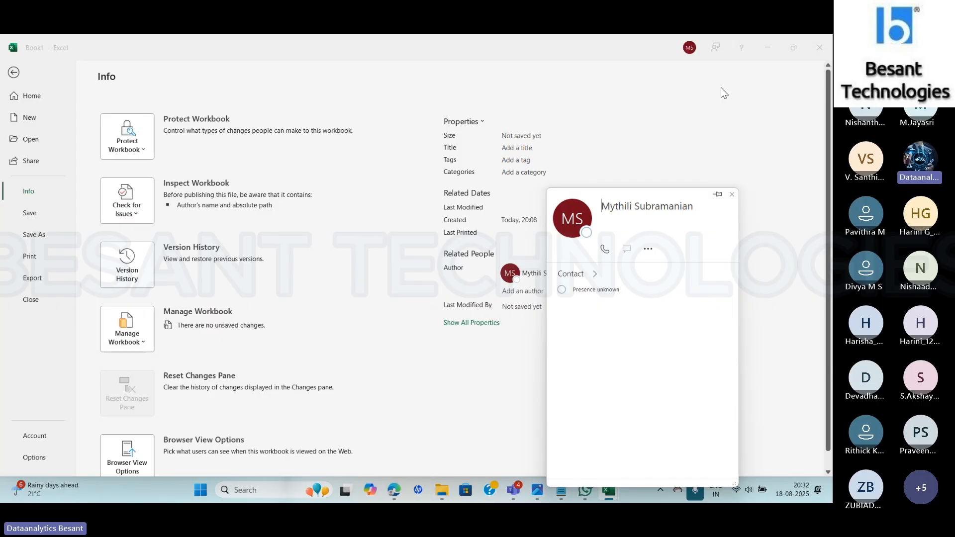
pyautogui.press('Escape')
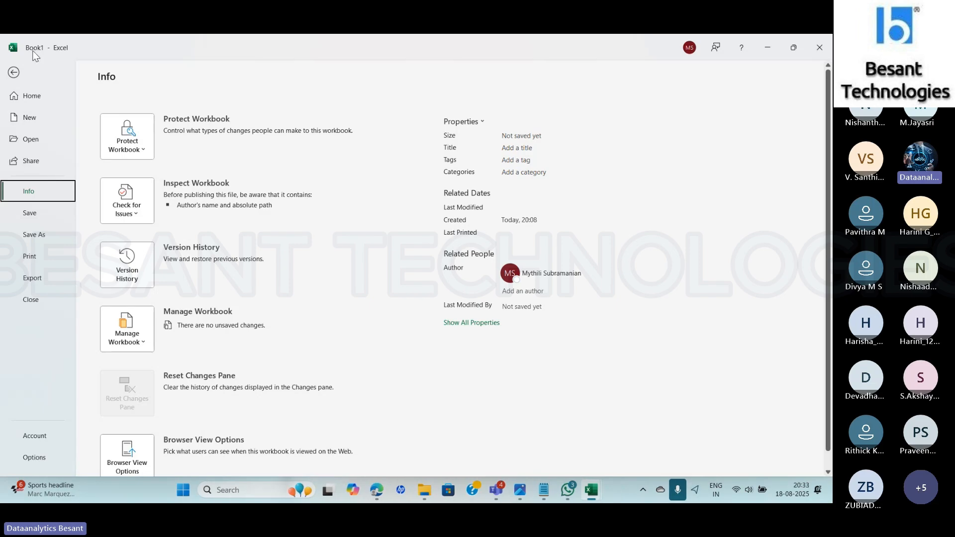
# - Review the backstage Print page, the Export page with its Change File Type options, and the Account page
pyautogui.click(32, 257)
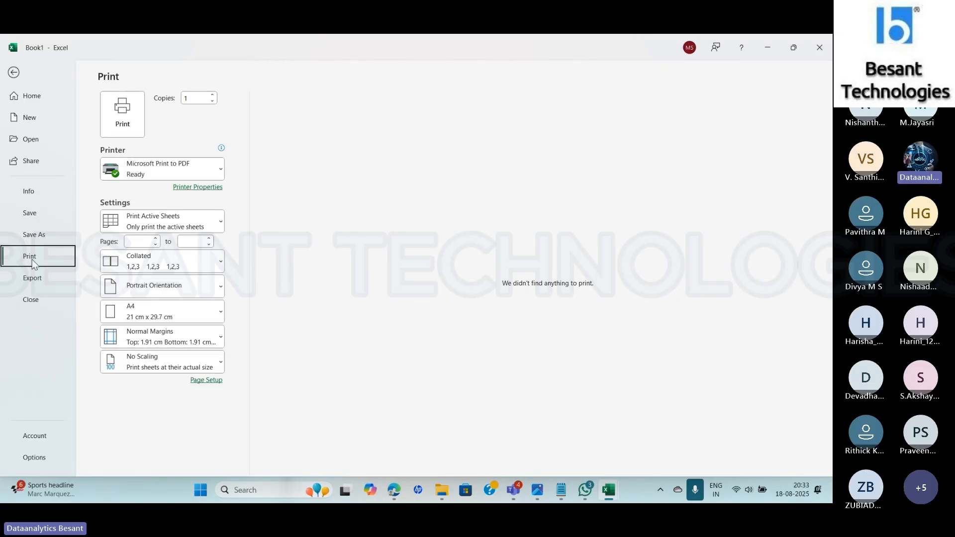
pyautogui.click(30, 284)
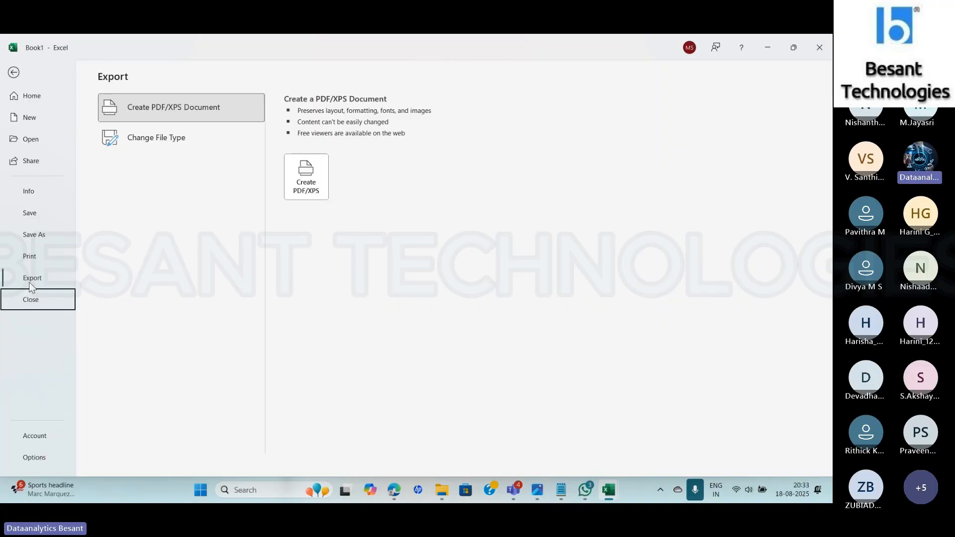
pyautogui.click(172, 144)
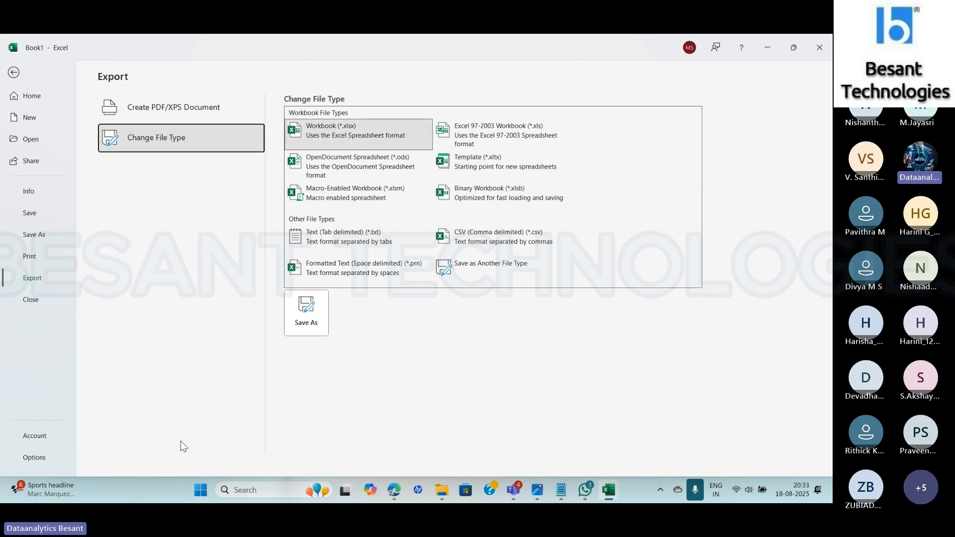
pyautogui.click(34, 437)
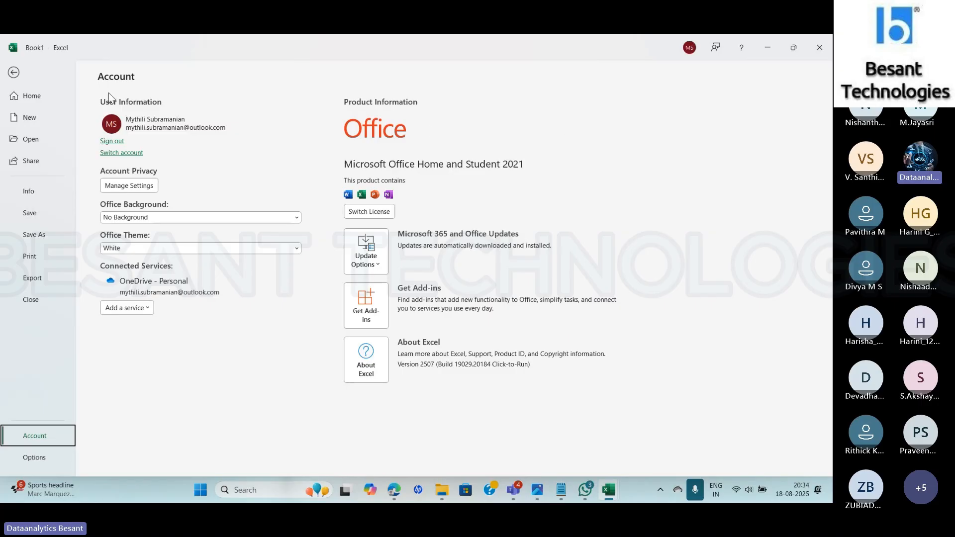
# - Leave the backstage view and close the Book1 workbook
pyautogui.click(14, 72)
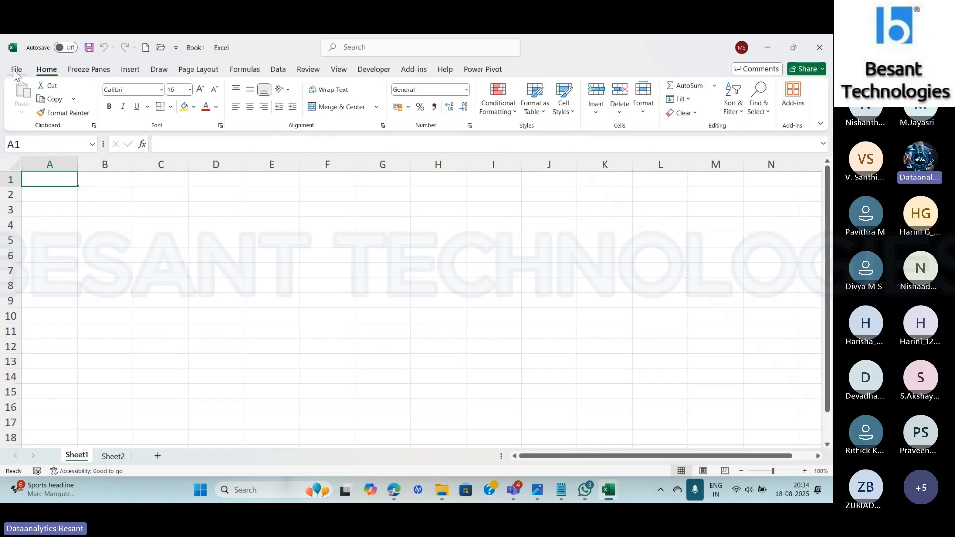
pyautogui.click(16, 71)
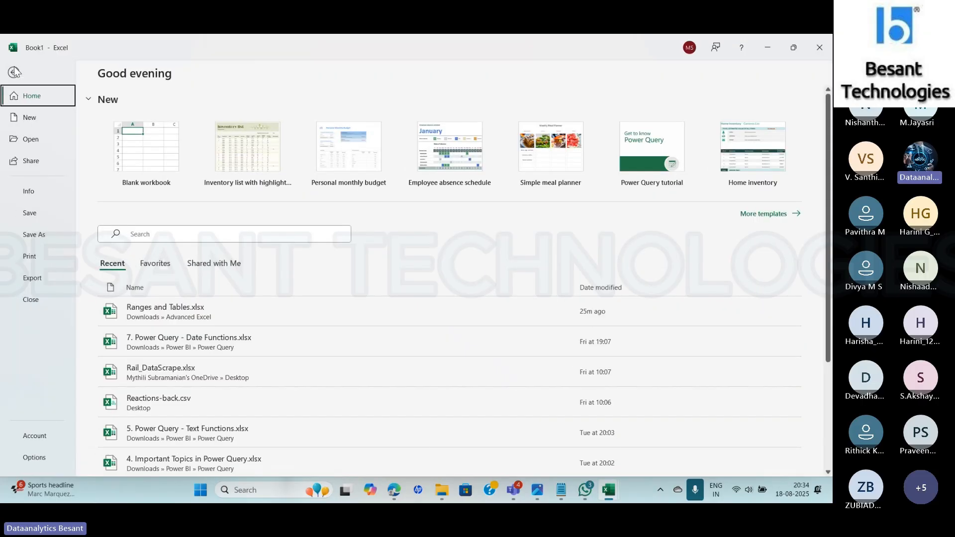
pyautogui.click(14, 72)
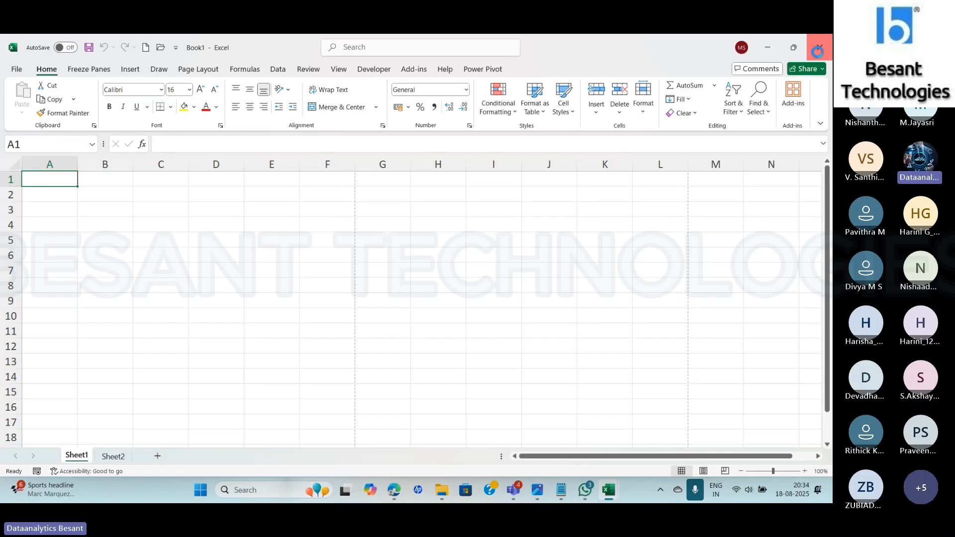
pyautogui.click(818, 48)
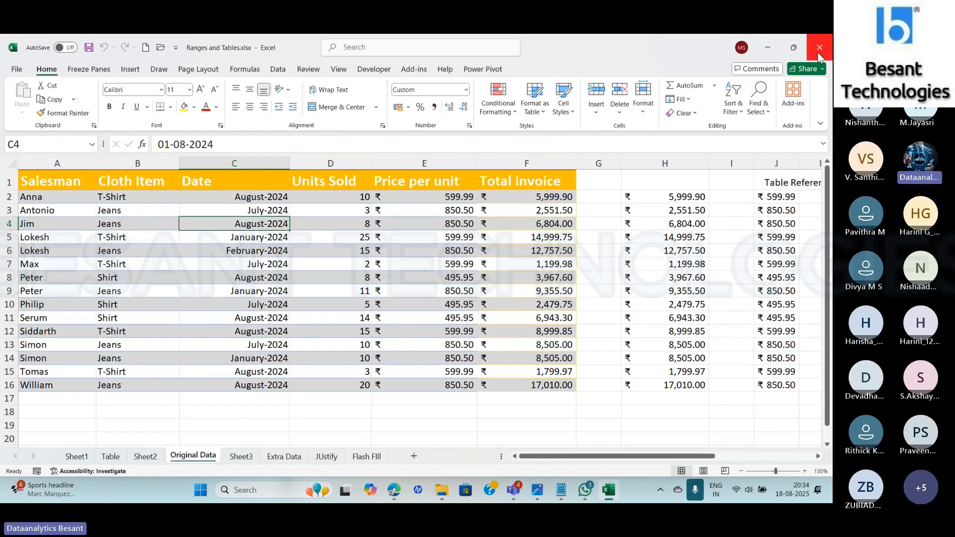
# - Display Sheet1 of the Ranges and Tables workbook at 150% zoom
pyautogui.click(77, 461)
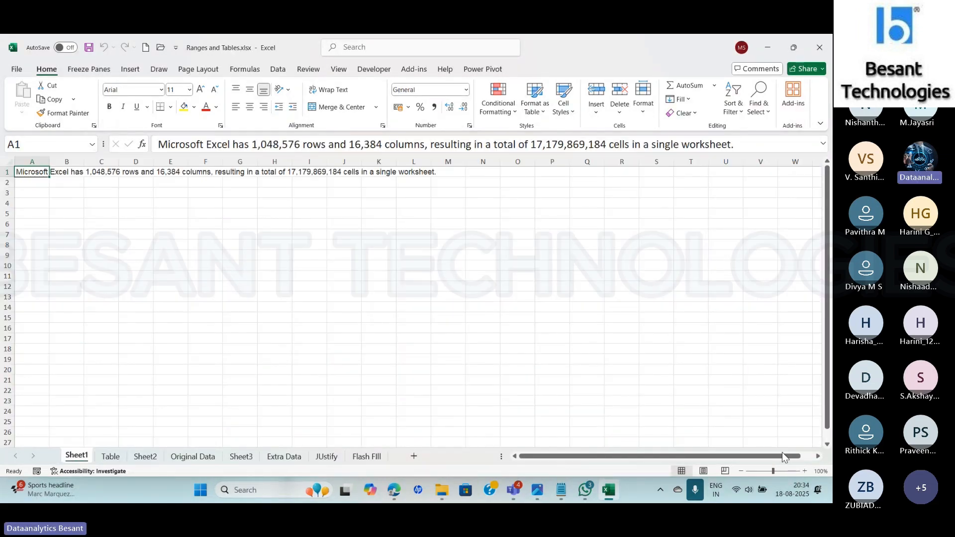
pyautogui.click(805, 471)
pyautogui.click(805, 471)
pyautogui.click(805, 471)
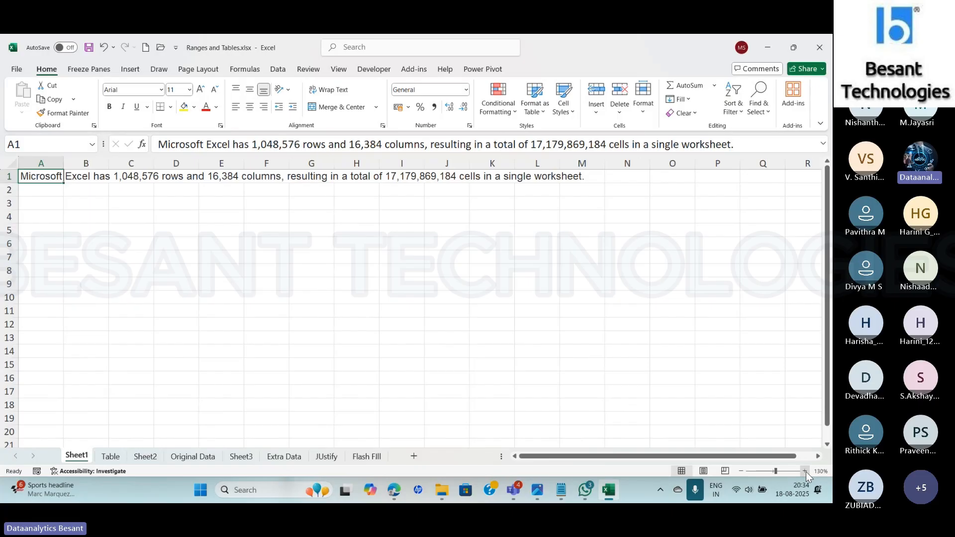
pyautogui.click(804, 471)
pyautogui.click(804, 471)
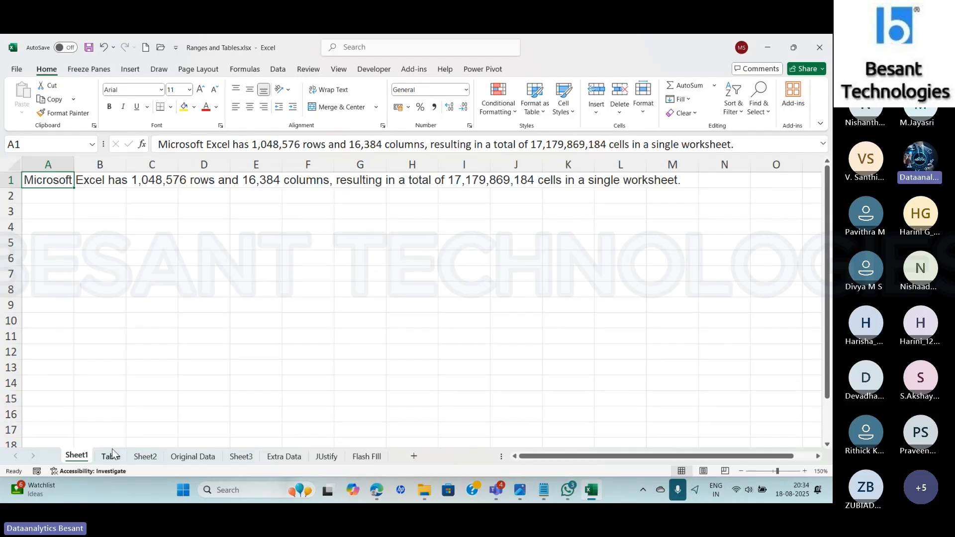
# - Switch to Sheet2 and close the WhatsApp and Notepad windows
pyautogui.click(155, 458)
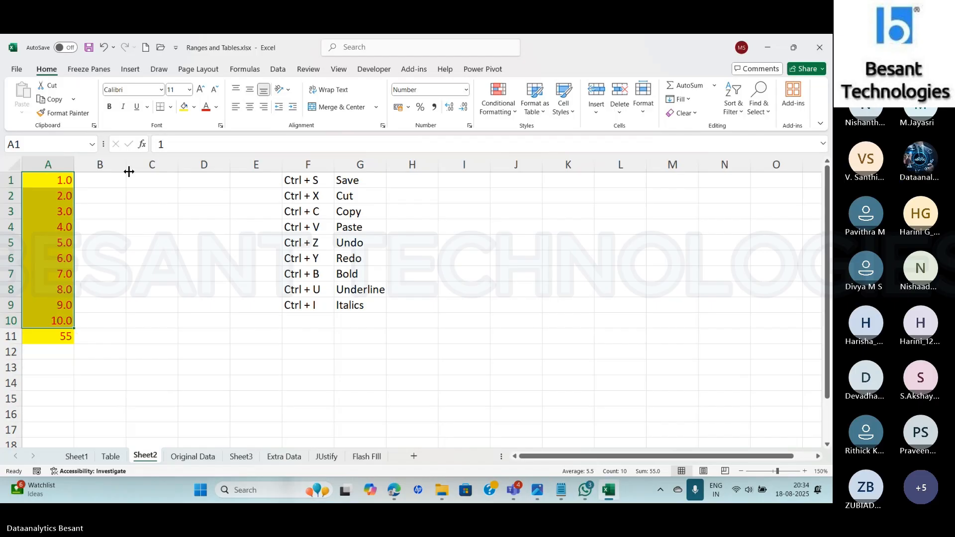
pyautogui.click(143, 206)
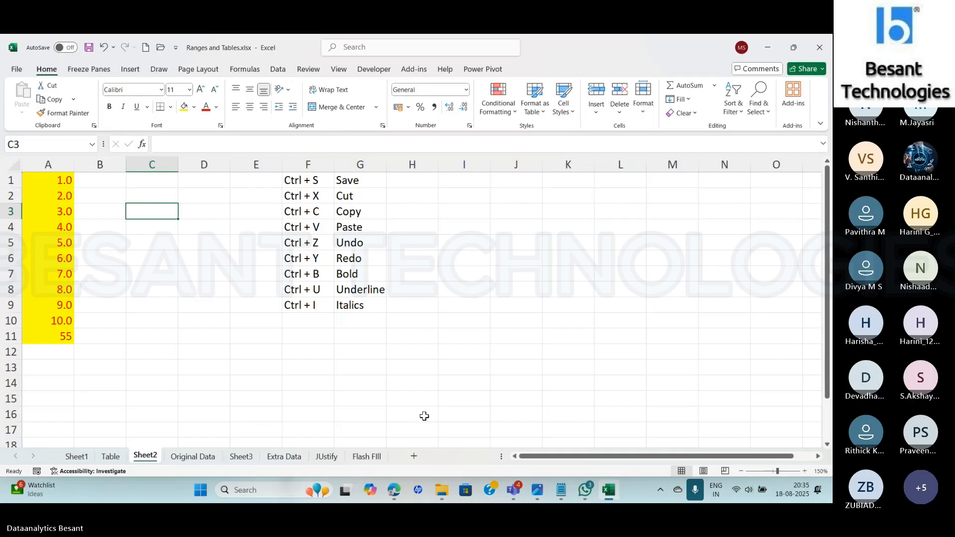
pyautogui.moveTo(582, 499)
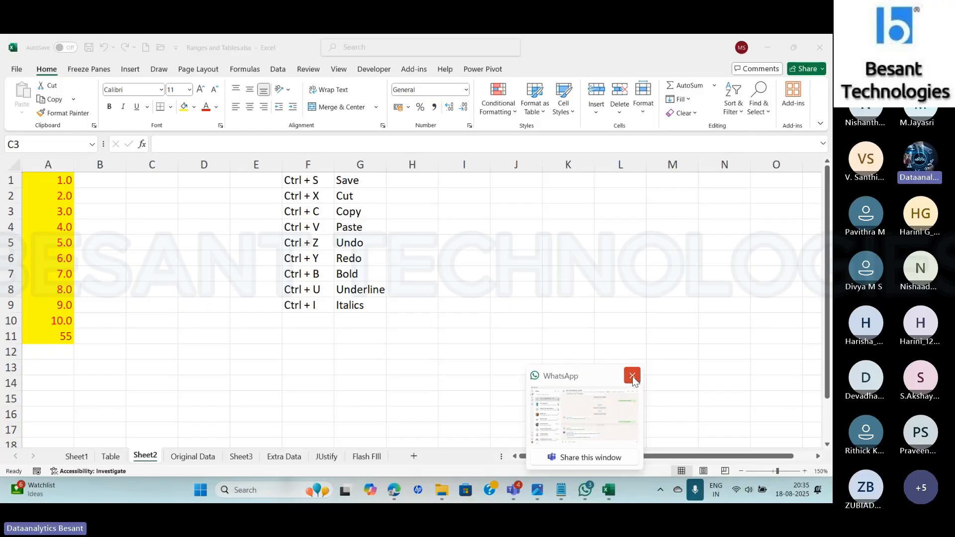
pyautogui.click(632, 376)
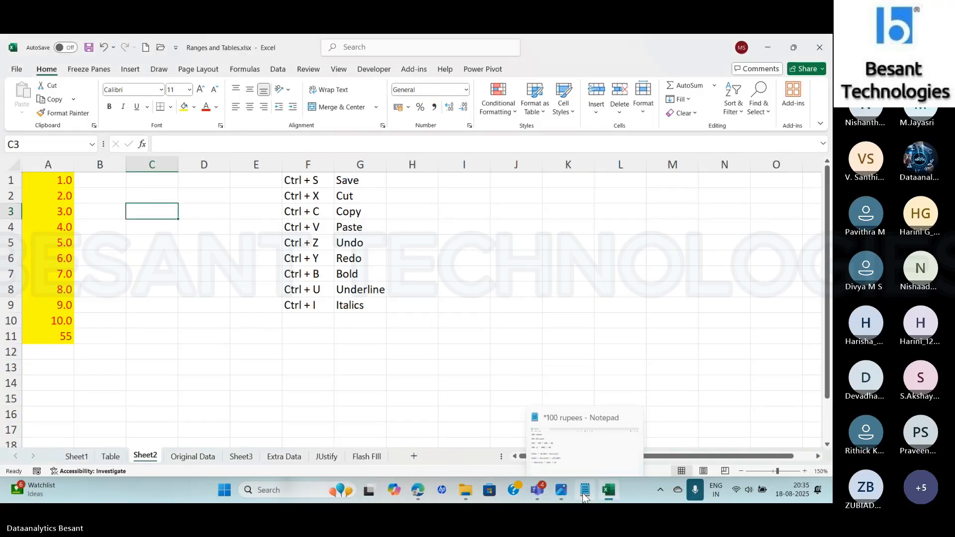
pyautogui.click(628, 407)
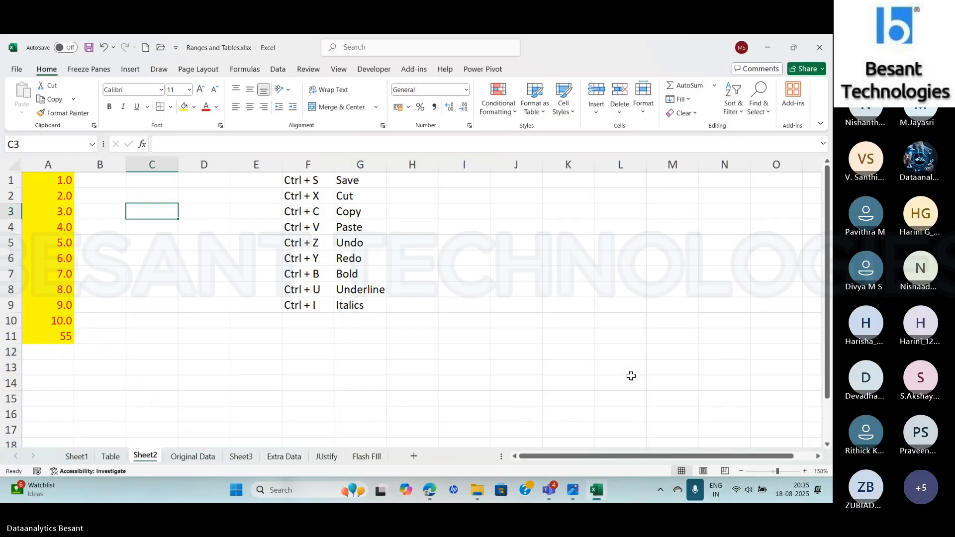
# - Examine the numbers in A1:A10 and the total formula in A11 on Sheet2
pyautogui.click(102, 182)
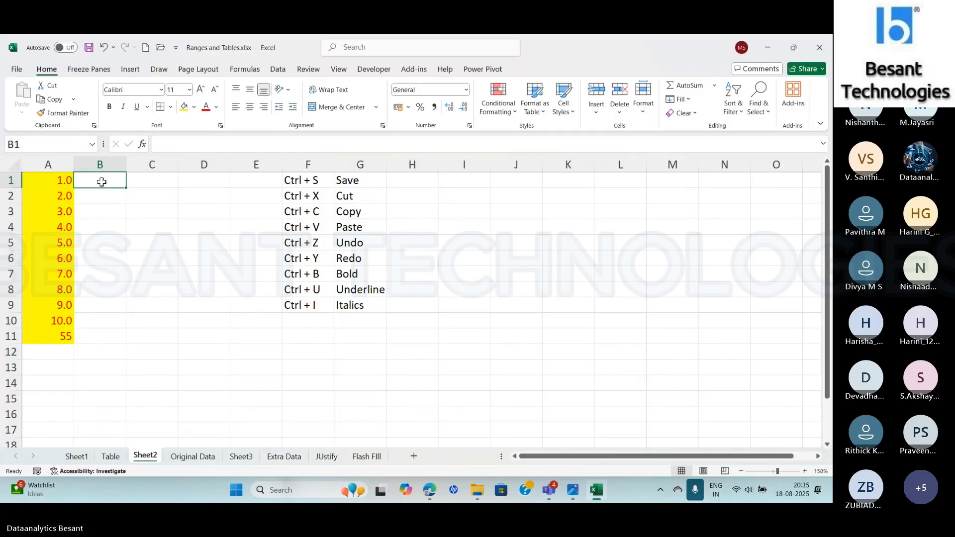
pyautogui.moveTo(60, 179); pyautogui.dragTo(60, 320)
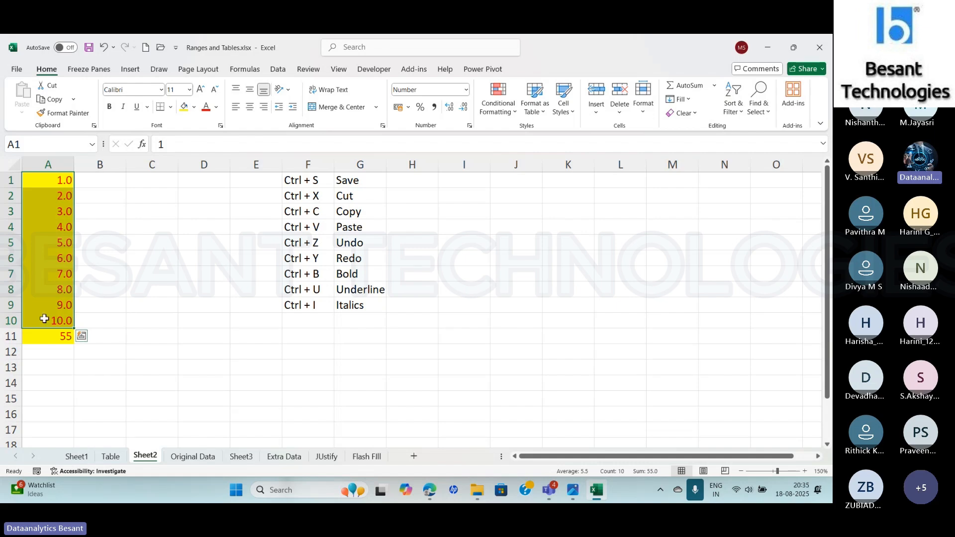
pyautogui.click(47, 338)
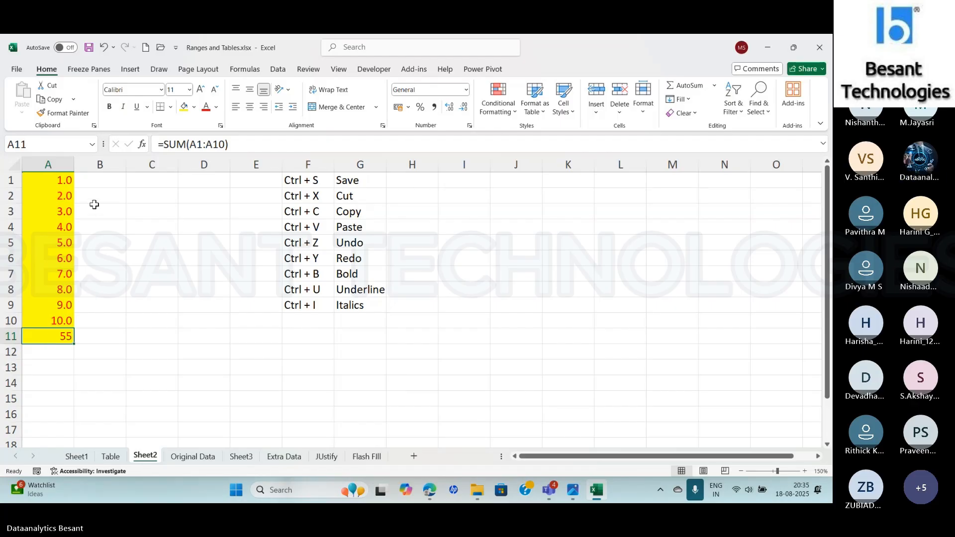
# - Cut the range A1:A11 on Sheet2 and paste it at C1, and undo the move
pyautogui.click(51, 175)
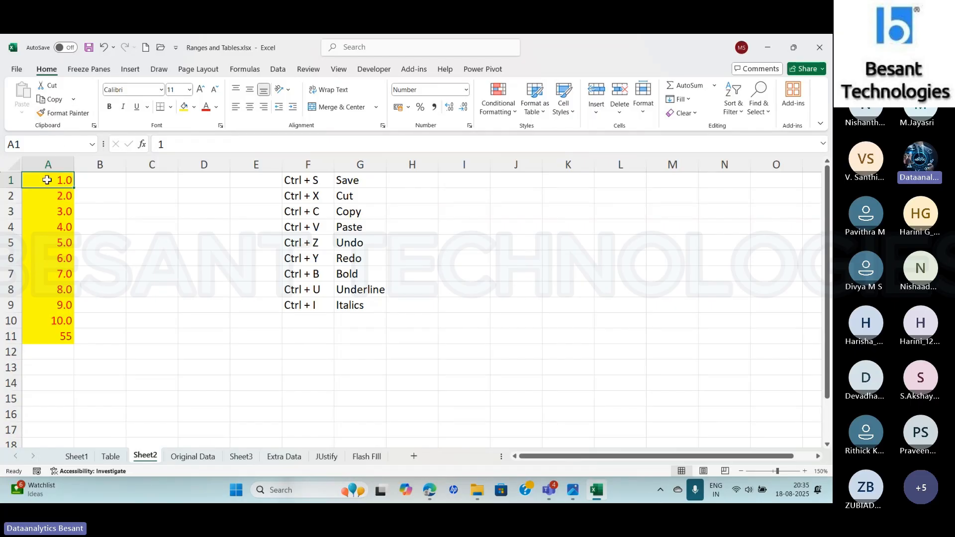
pyautogui.moveTo(47, 179); pyautogui.dragTo(50, 335)
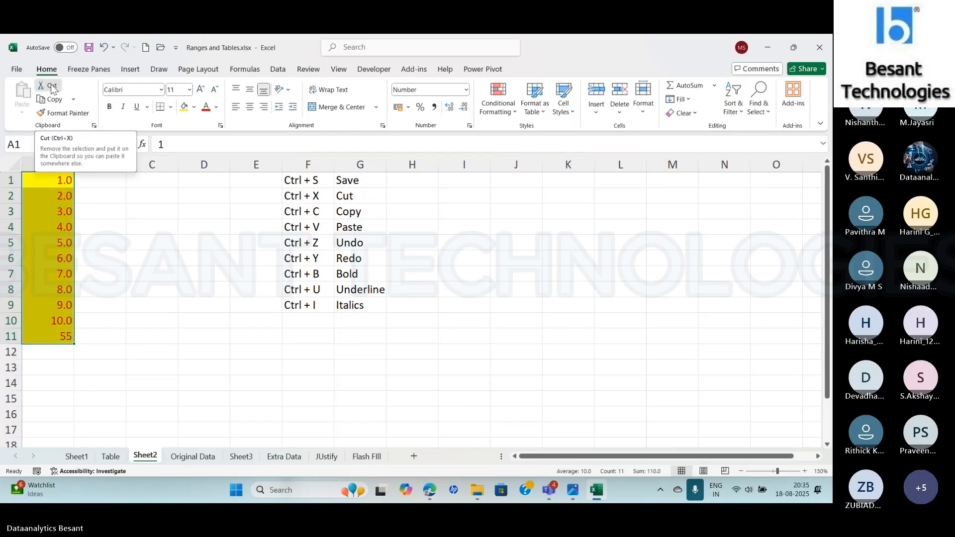
pyautogui.click(51, 86)
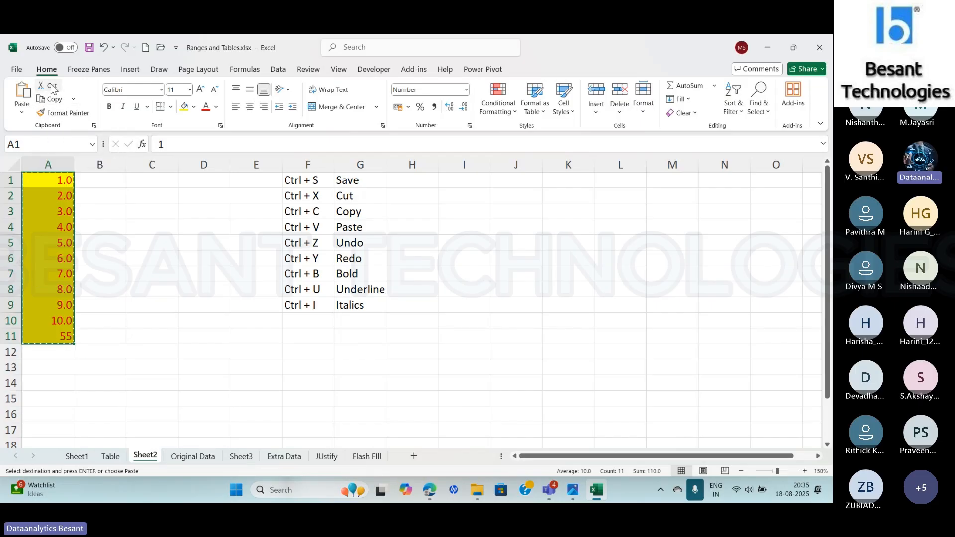
pyautogui.click(168, 180)
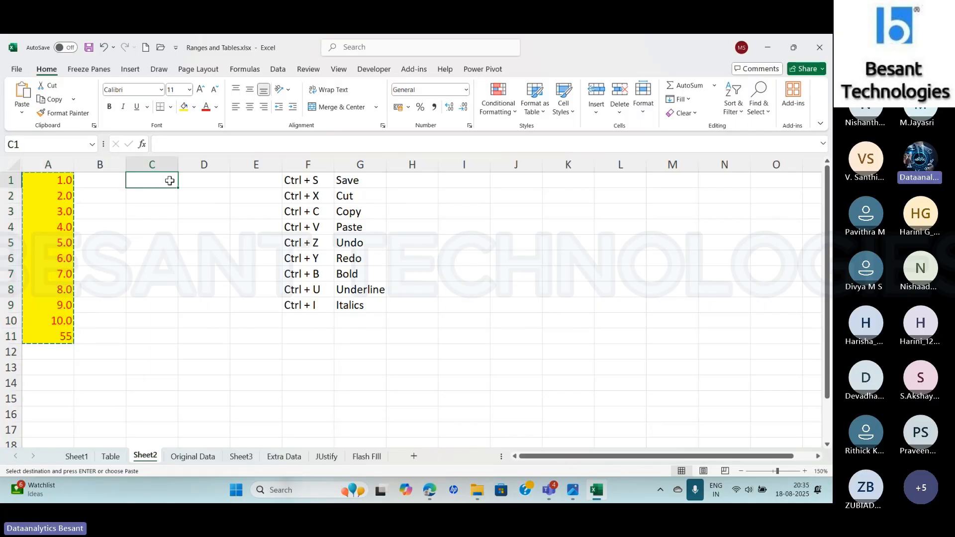
pyautogui.click(23, 112)
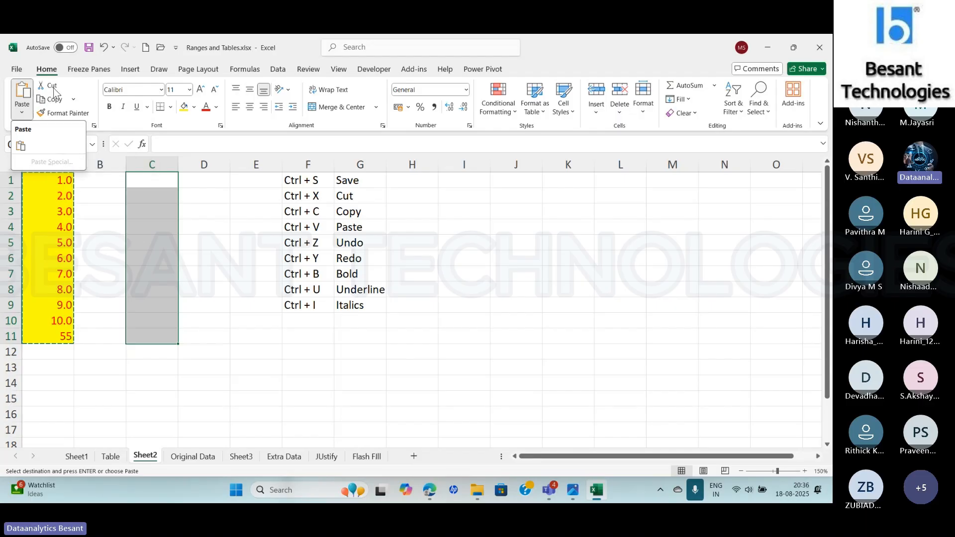
pyautogui.click(23, 146)
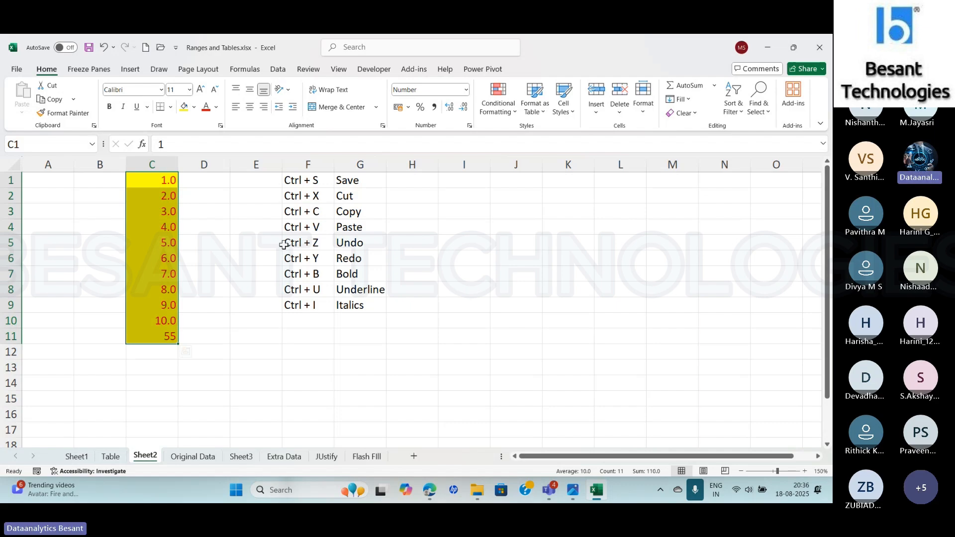
pyautogui.hotkey('ctrl', 'z')
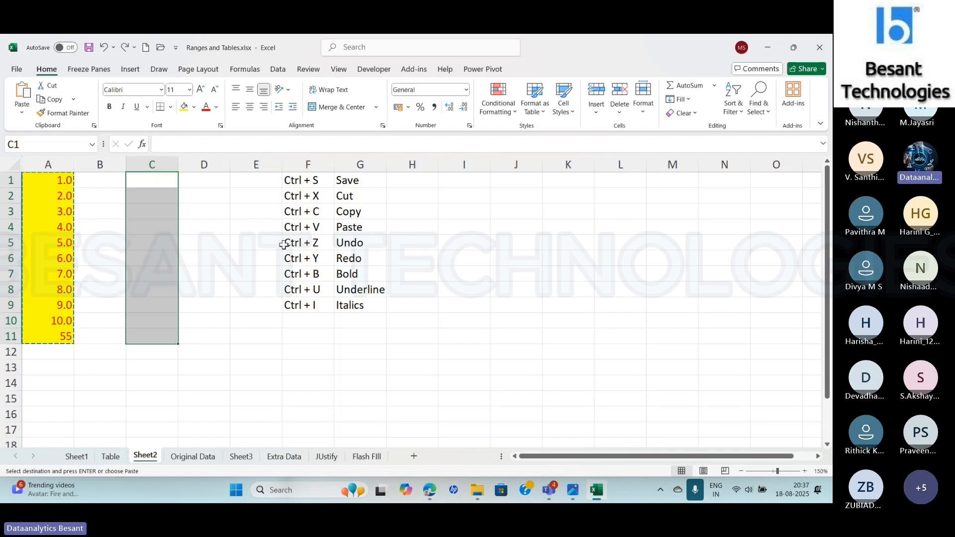
pyautogui.click(164, 235)
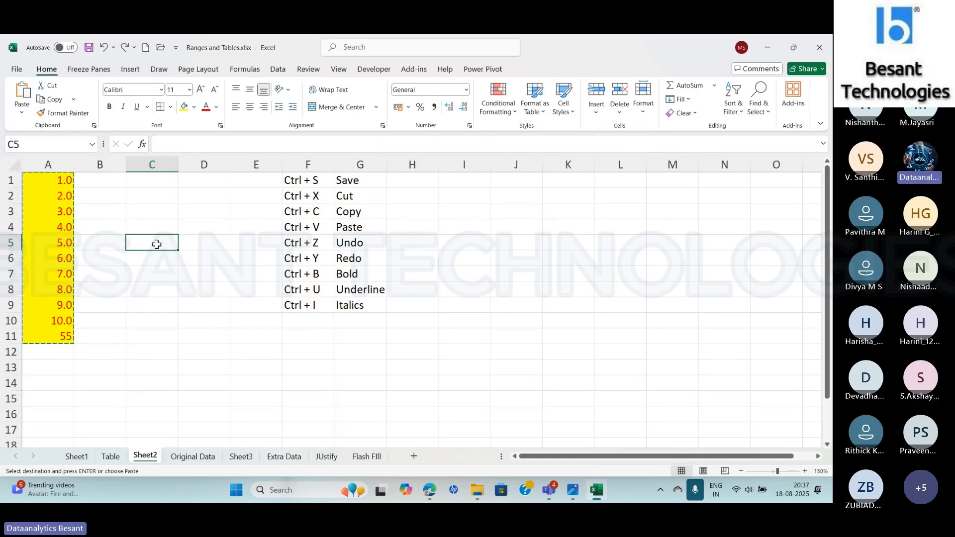
# - Copy the range A1:A11 and paste it at C1 with the standard Paste option, then clear the copy selection
pyautogui.moveTo(46, 179); pyautogui.dragTo(52, 332)
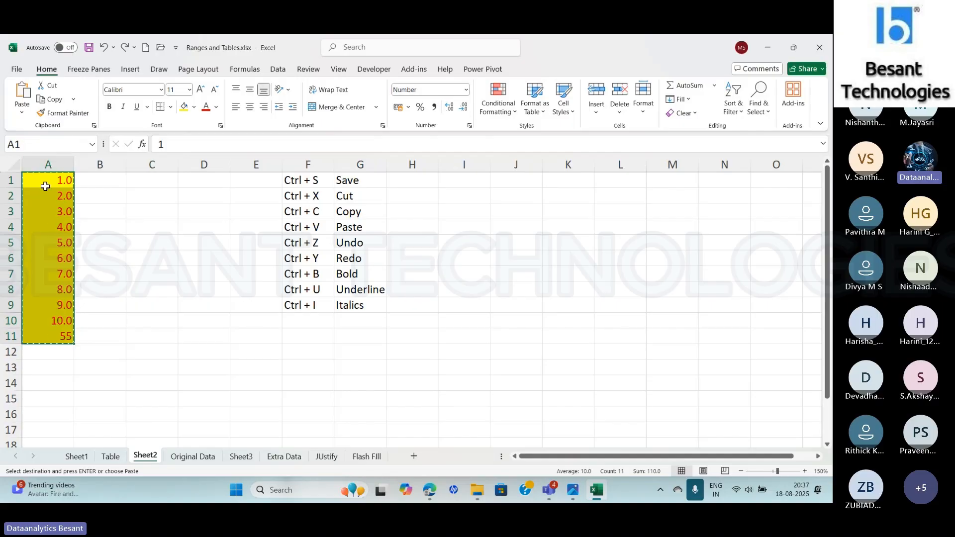
pyautogui.click(48, 100)
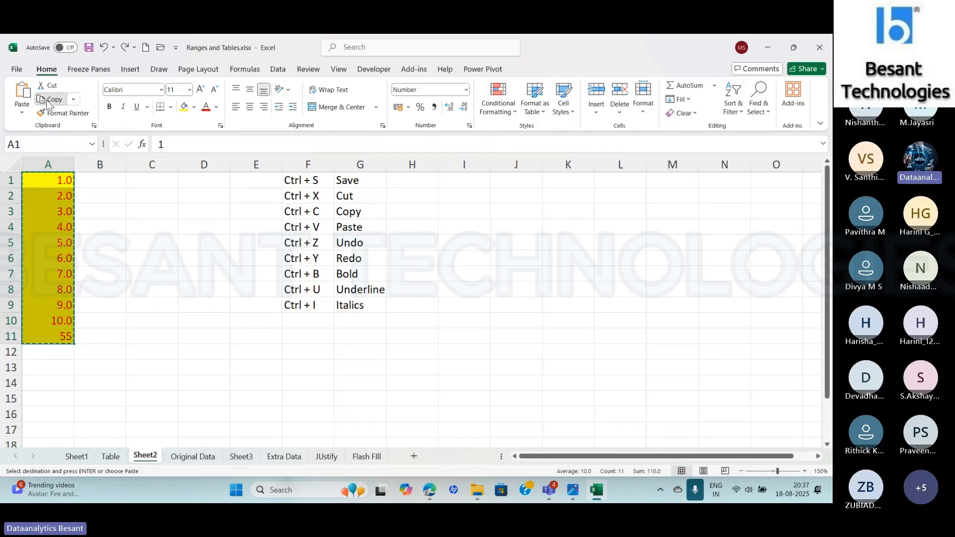
pyautogui.click(167, 180)
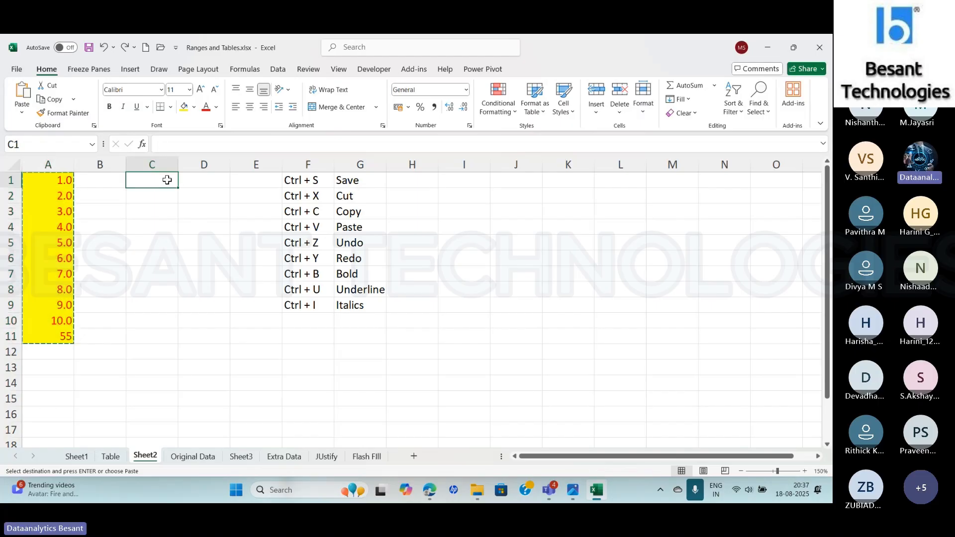
pyautogui.click(23, 114)
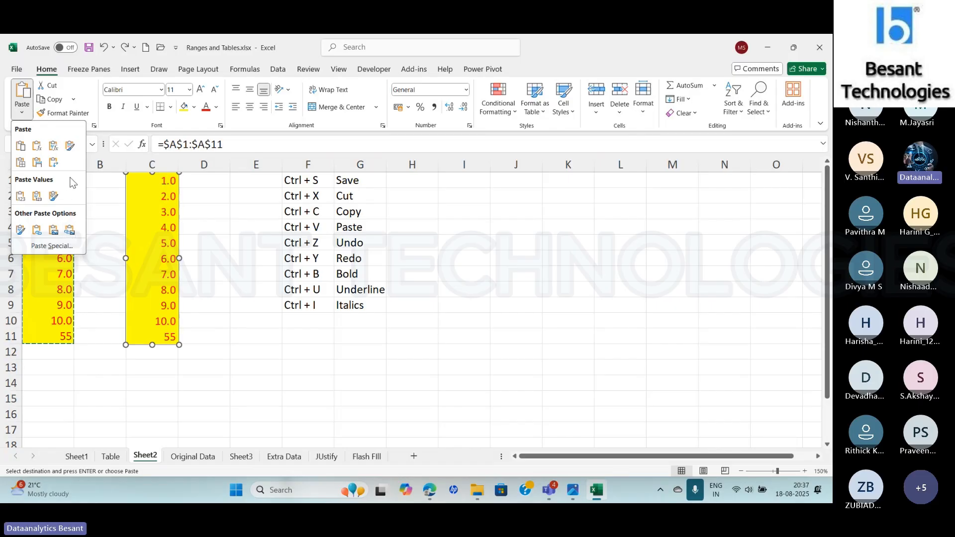
pyautogui.click(20, 146)
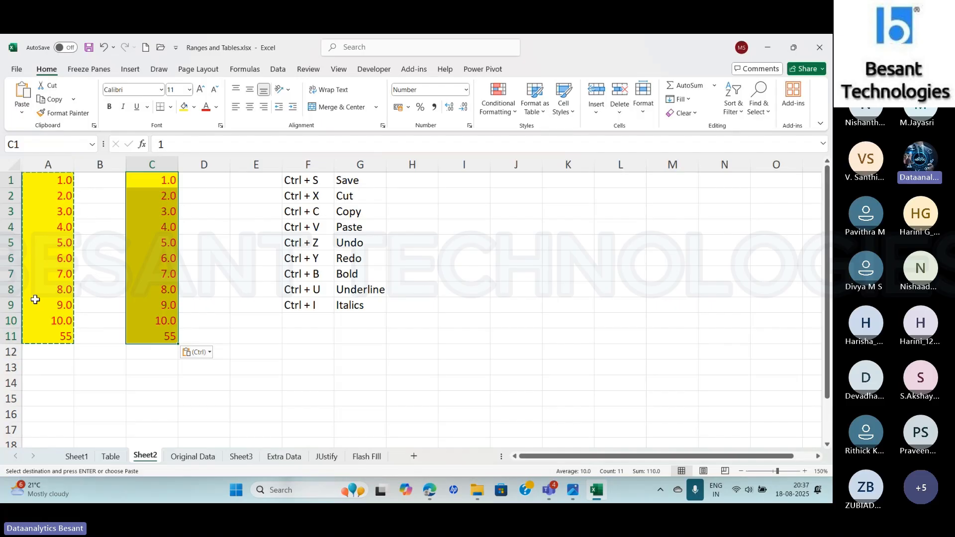
pyautogui.press('Escape')
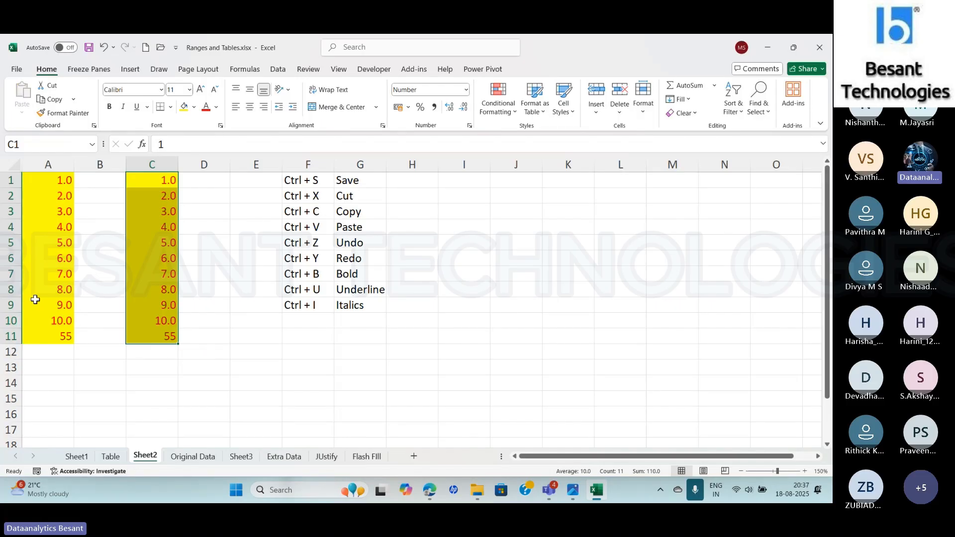
# - Check the pasted cells C1 and C11 against the source column, and undo the paste
pyautogui.click(149, 186)
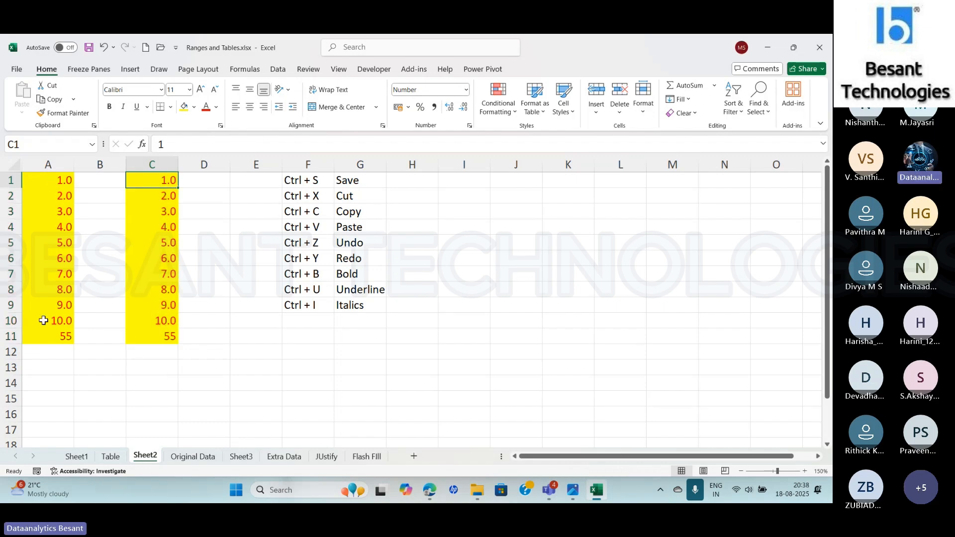
pyautogui.click(158, 338)
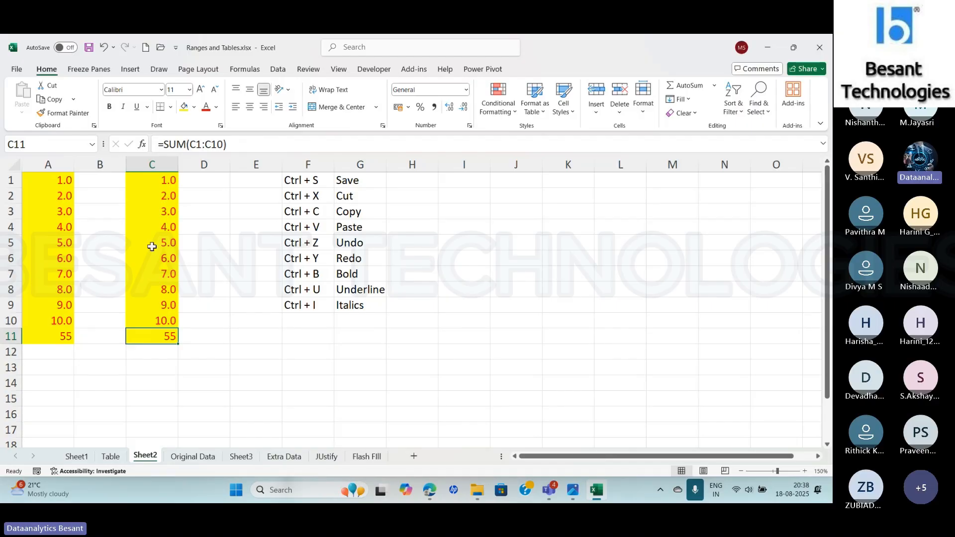
pyautogui.hotkey('ctrl', 'z')
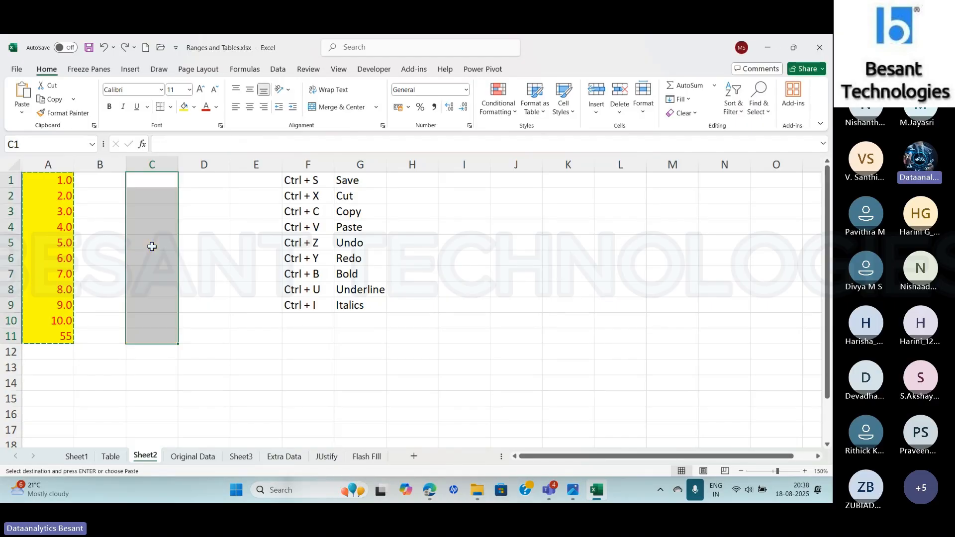
# - Copy the range A1:A11 again and paste it at C1 with the Formulas option
pyautogui.click(45, 181)
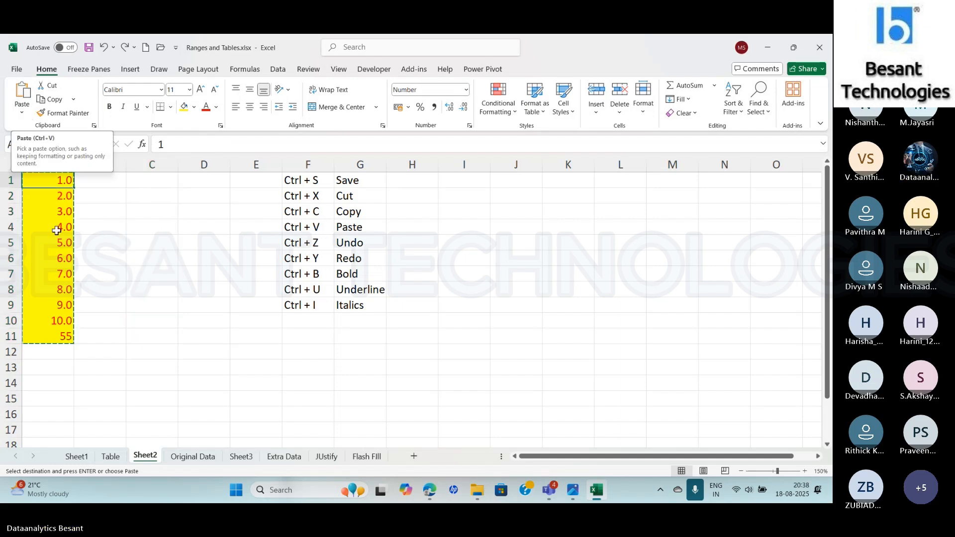
pyautogui.press('Escape')
pyautogui.moveTo(46, 180); pyautogui.dragTo(45, 338)
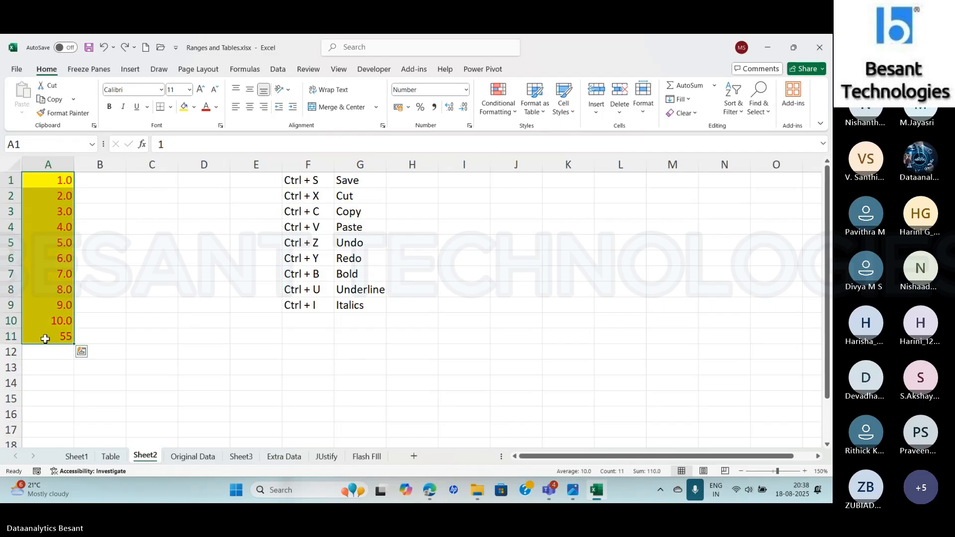
pyautogui.hotkey('ctrl', 'q')
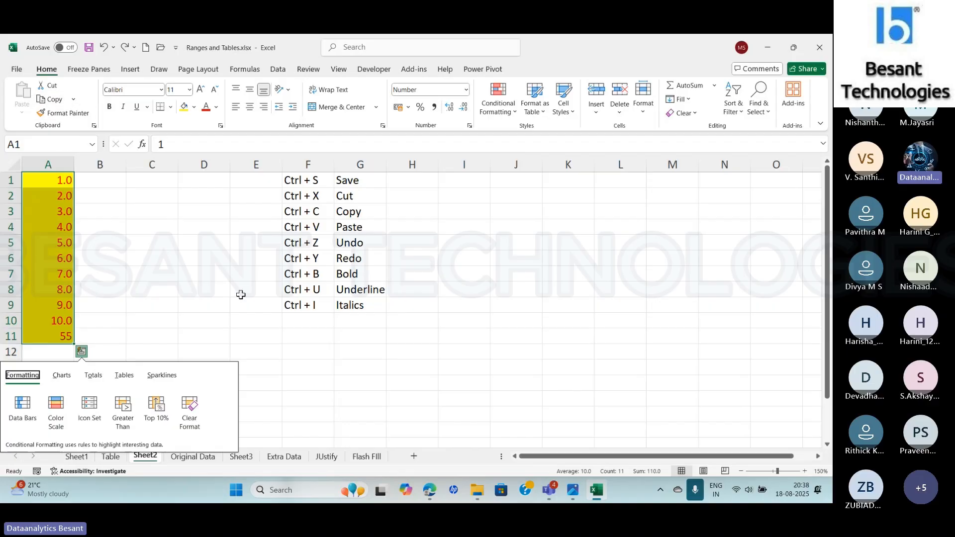
pyautogui.press('Escape')
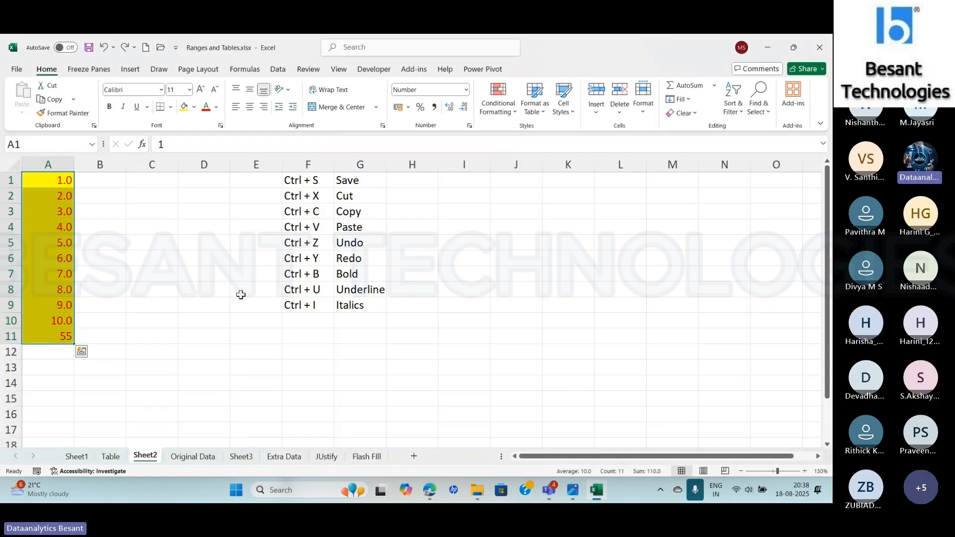
pyautogui.hotkey('ctrl', 'c')
pyautogui.click(167, 184)
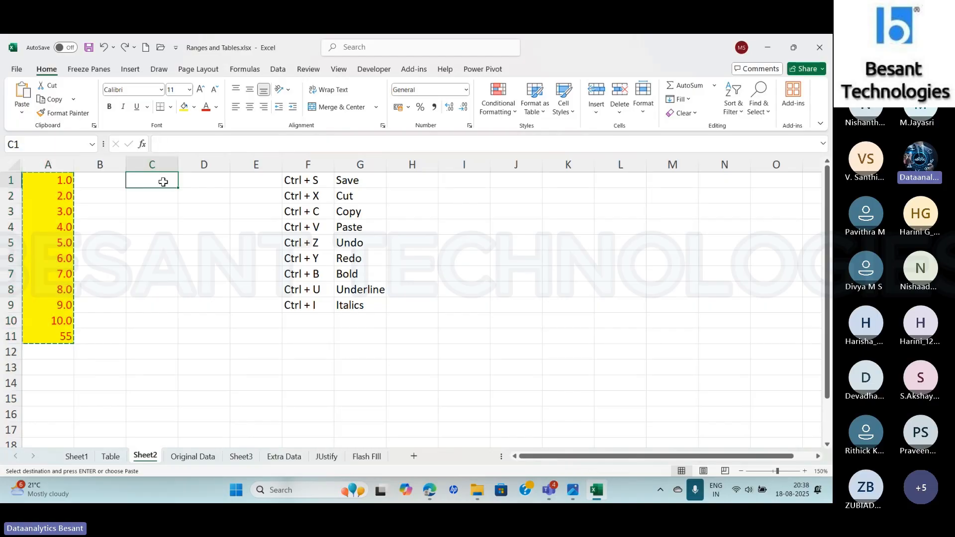
pyautogui.click(28, 117)
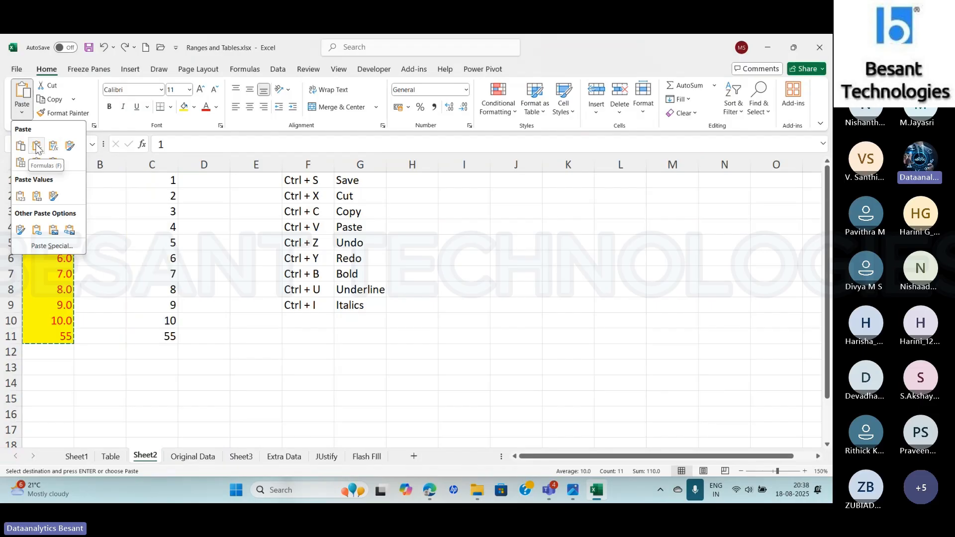
pyautogui.click(37, 146)
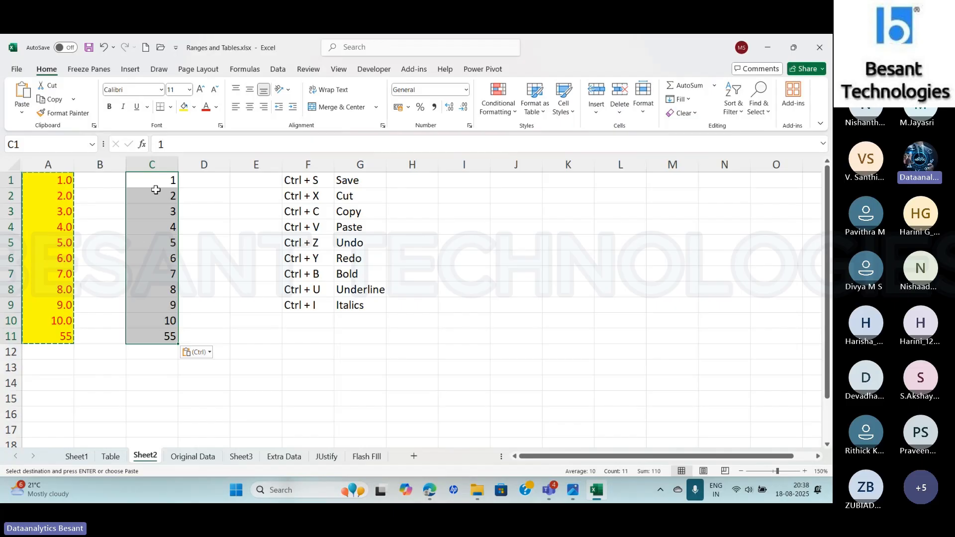
# - Examine the total formula in C11, the available number formats and the Formulas paste option
pyautogui.click(152, 333)
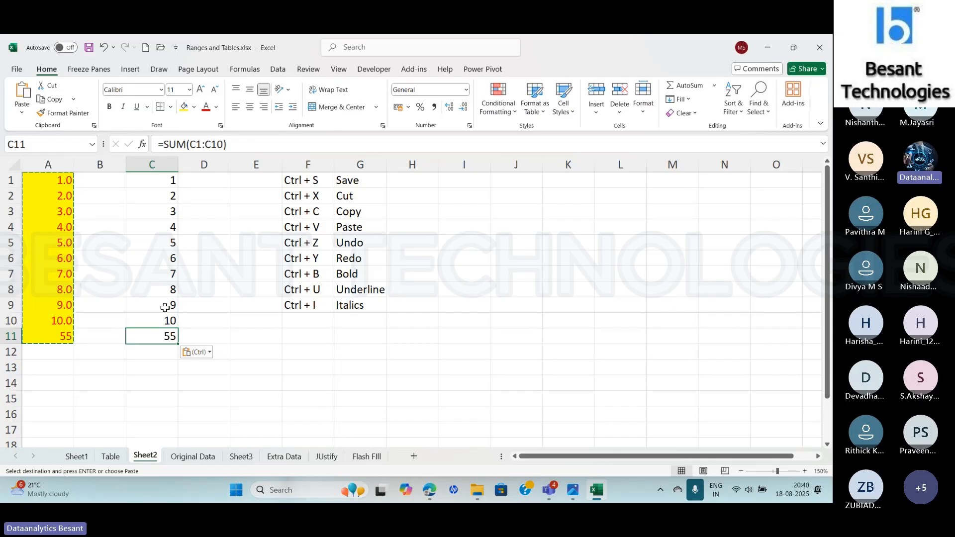
pyautogui.click(467, 91)
pyautogui.click(551, 286)
pyautogui.click(26, 115)
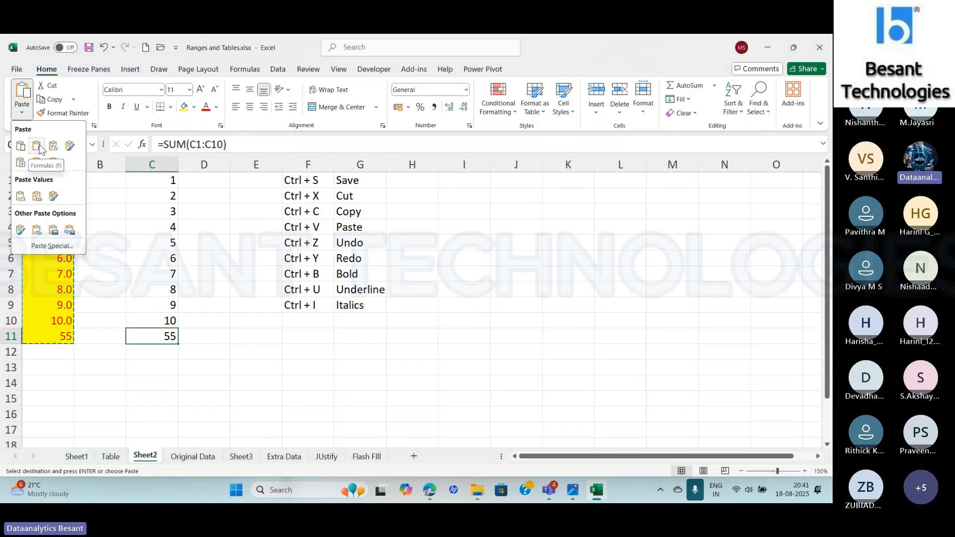
pyautogui.click(200, 199)
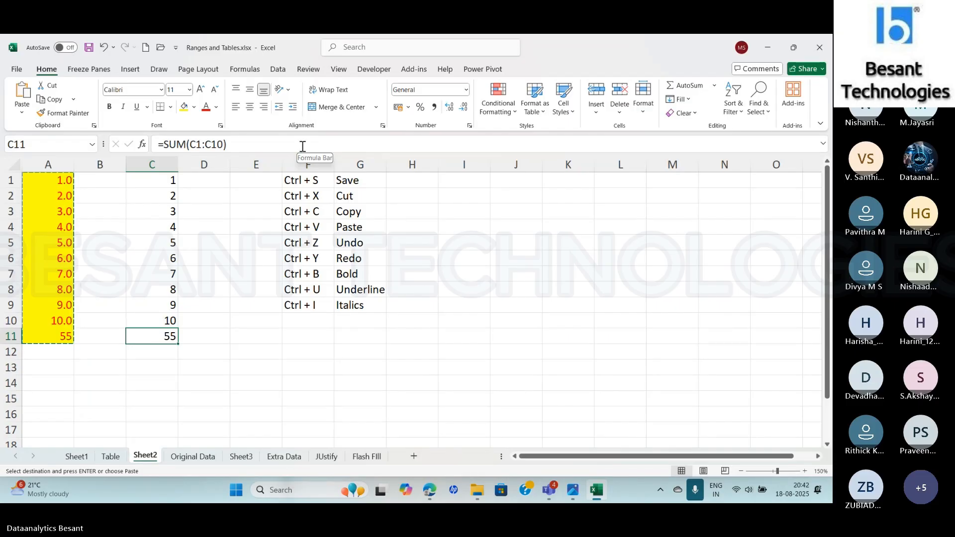
# - Undo the Formulas paste in C1:C11 and return to Sheet2 after a brief switch to Sheet1
pyautogui.hotkey('ctrl', 'z')
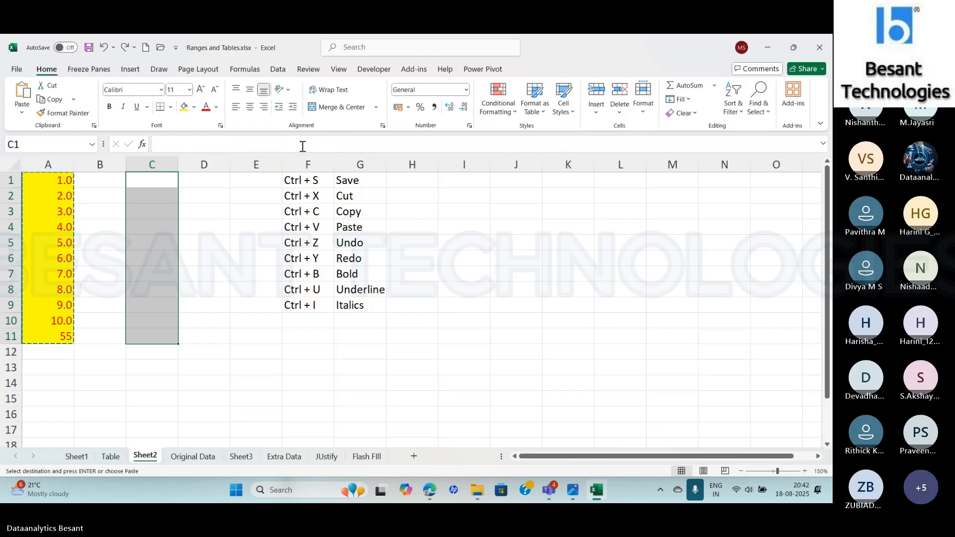
pyautogui.hotkey('ctrl', 'pageup')
pyautogui.hotkey('ctrl', 'pageup')
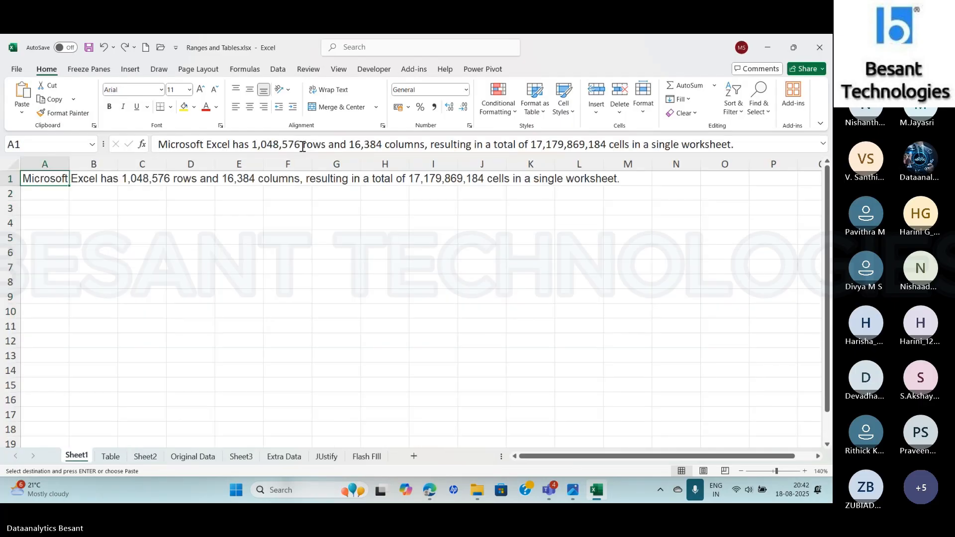
pyautogui.click(145, 456)
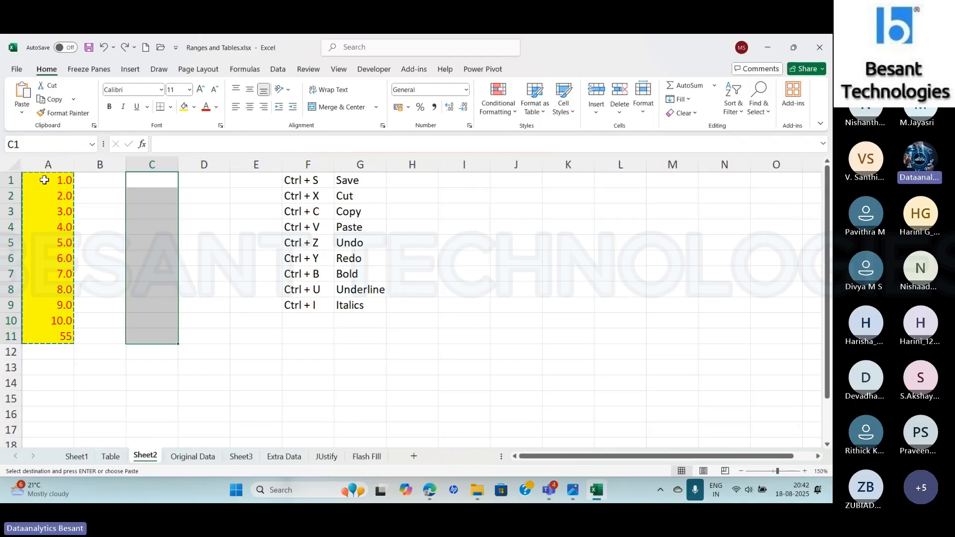
# - Paste the copied range A1:A11 at C1 with Formulas & Number Formatting, and undo it after checking C11
pyautogui.moveTo(44, 180); pyautogui.dragTo(57, 340)
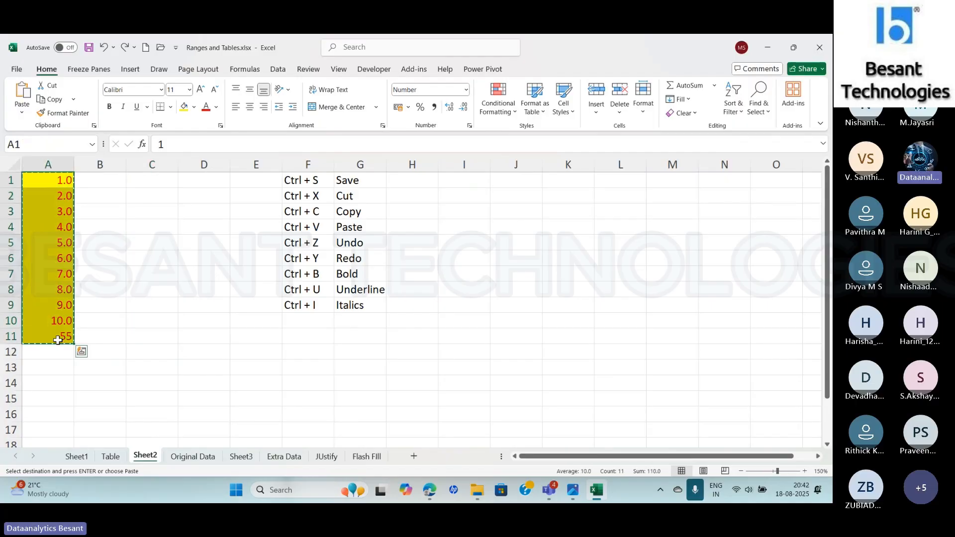
pyautogui.click(151, 178)
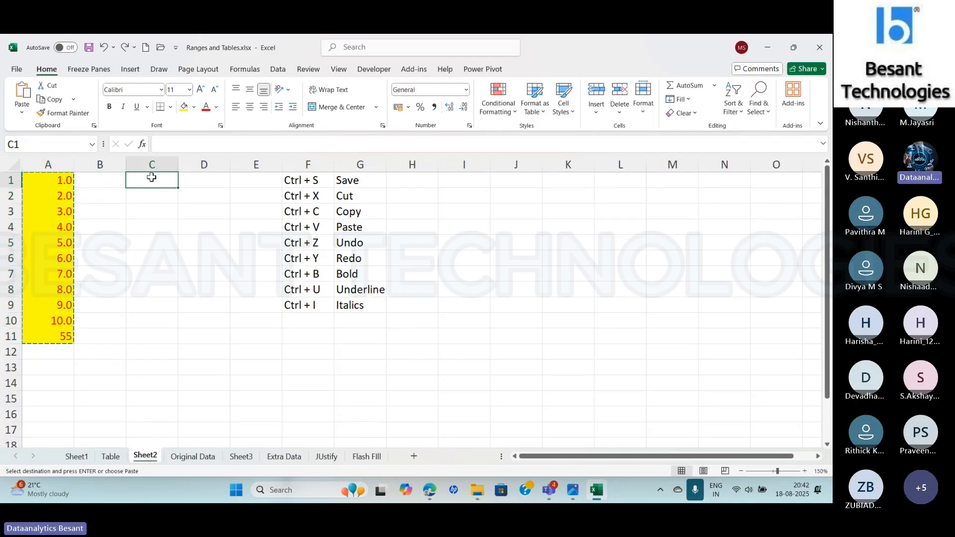
pyautogui.click(23, 114)
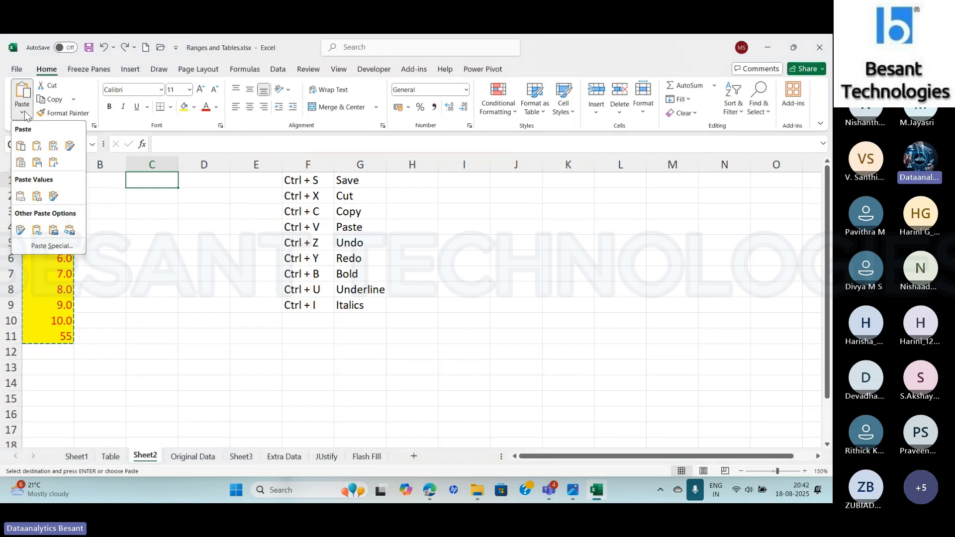
pyautogui.click(53, 146)
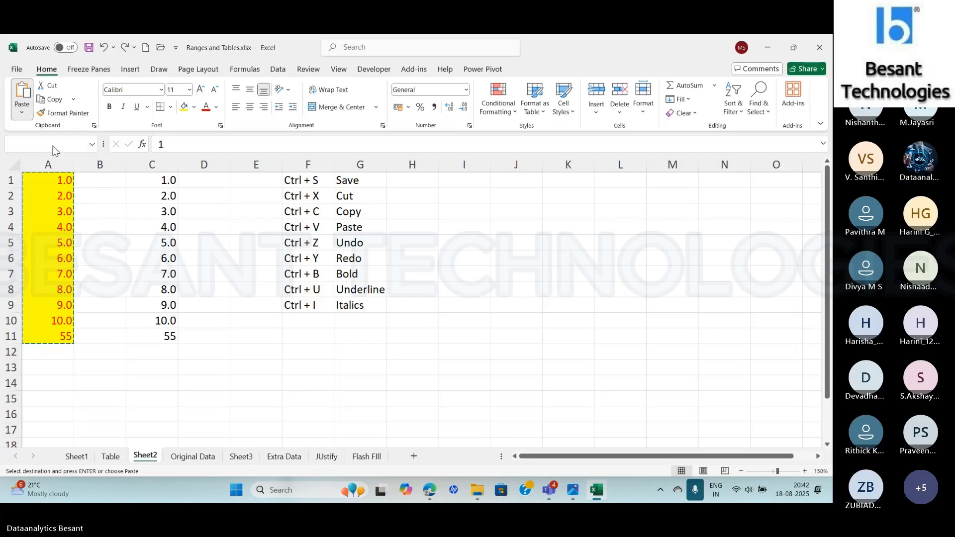
pyautogui.click(156, 337)
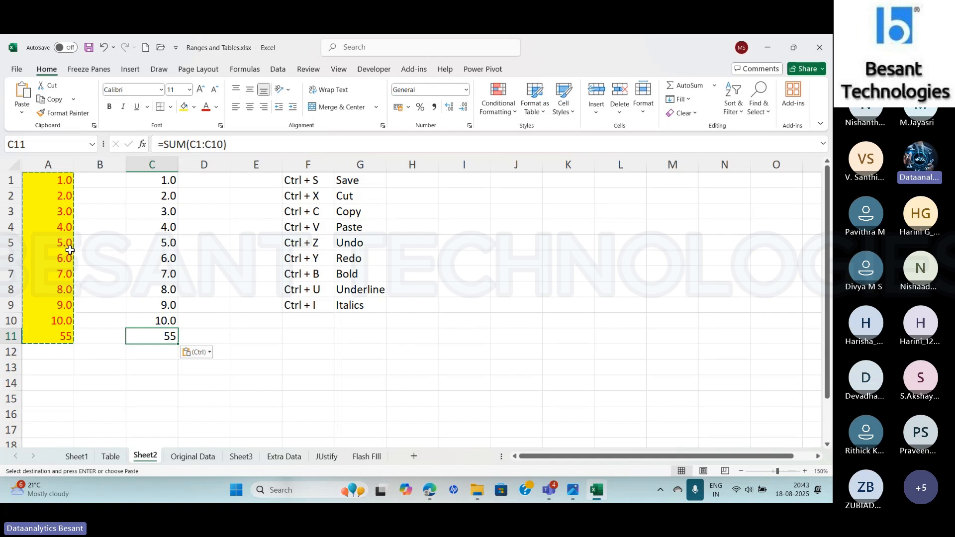
pyautogui.hotkey('ctrl', 'z')
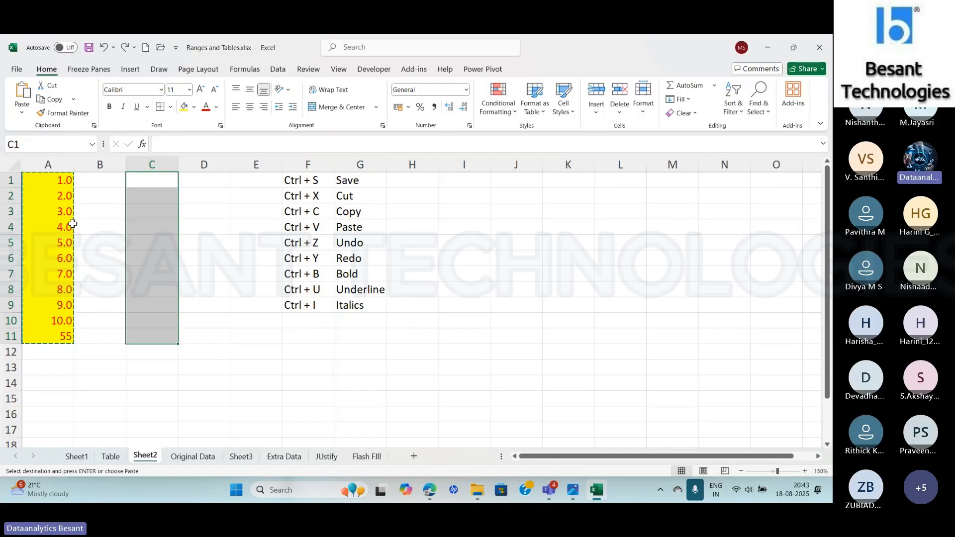
# - Paste the copied range A1:A11 at C1 with Keep Source Formatting and review the remaining paste options
pyautogui.click(44, 179)
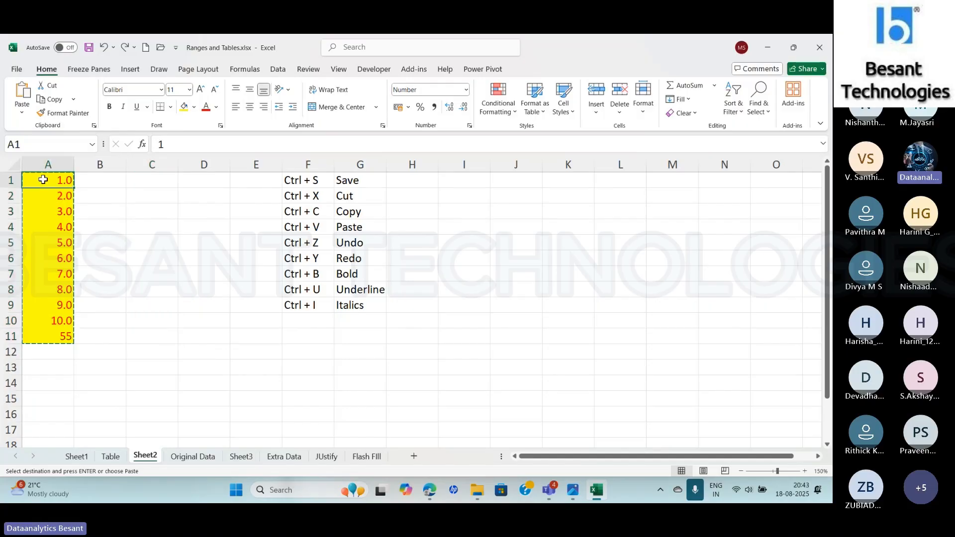
pyautogui.moveTo(44, 179); pyautogui.dragTo(57, 338)
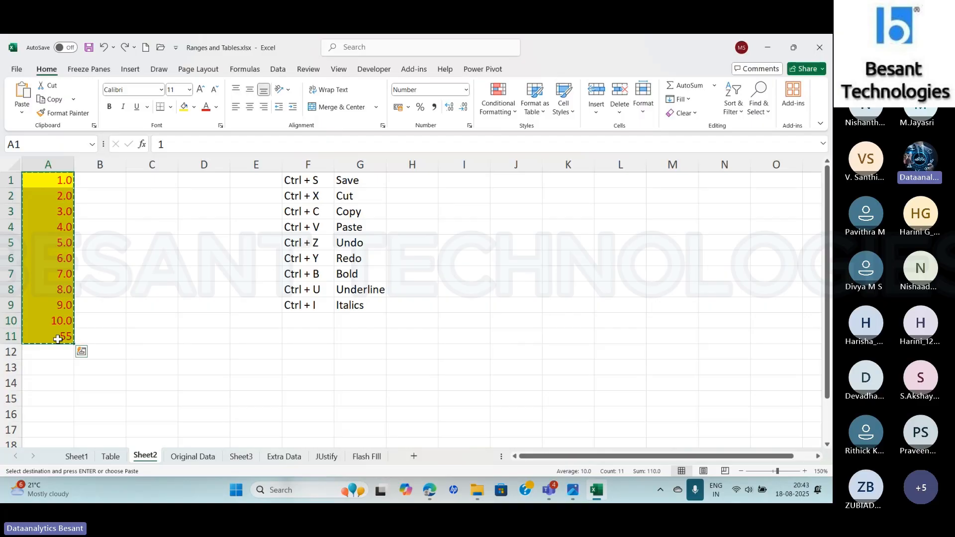
pyautogui.click(164, 185)
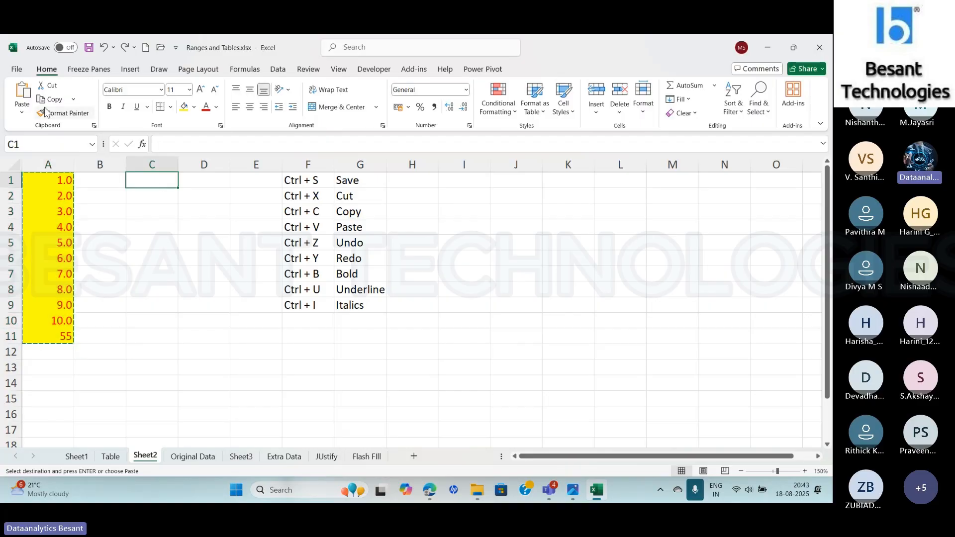
pyautogui.click(23, 111)
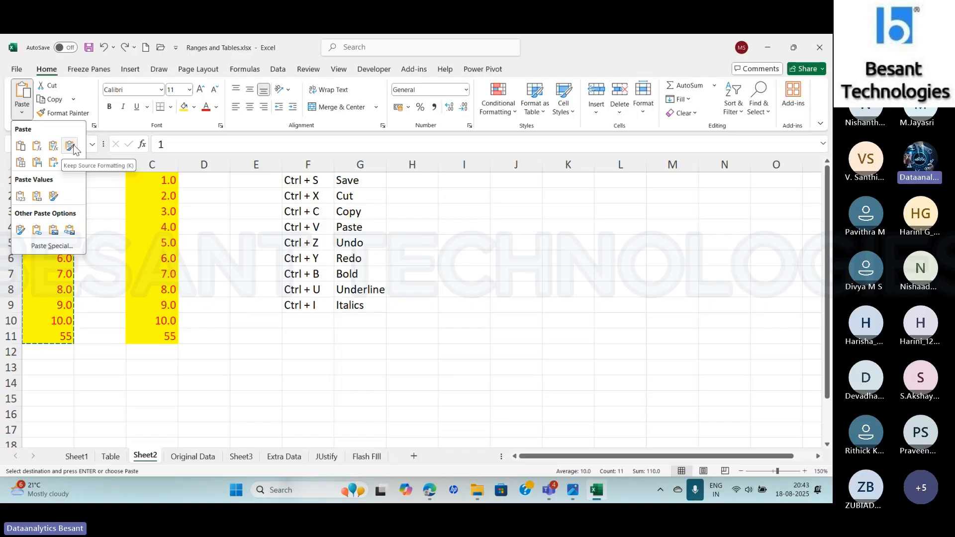
pyautogui.click(70, 146)
pyautogui.click(22, 112)
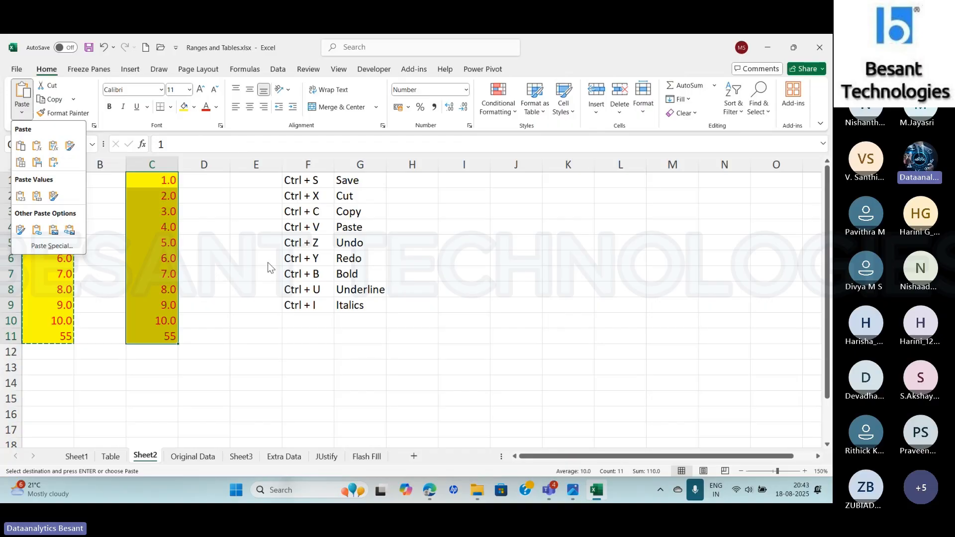
pyautogui.click(209, 251)
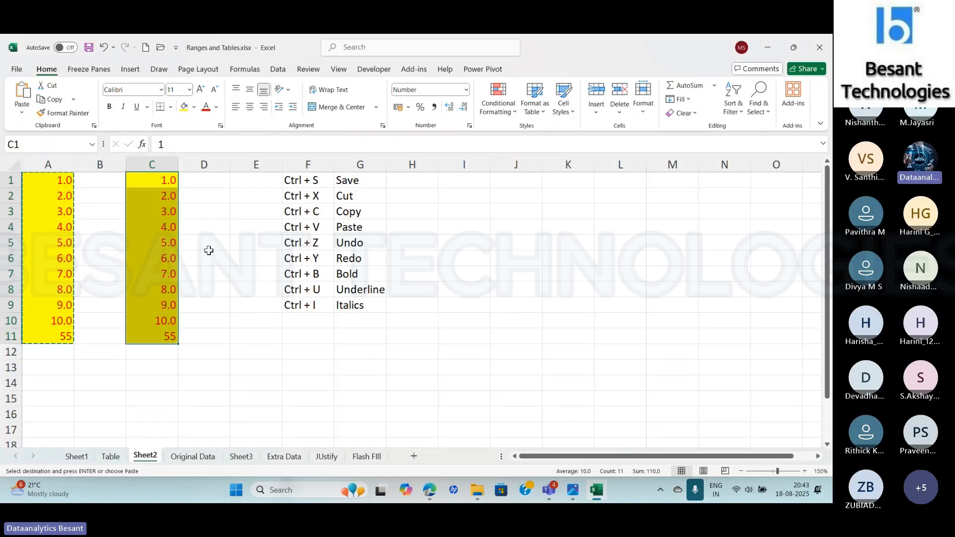
# - Check the total formula in C11 and the Keep Source Formatting option, and undo the paste in C1:C11
pyautogui.click(153, 337)
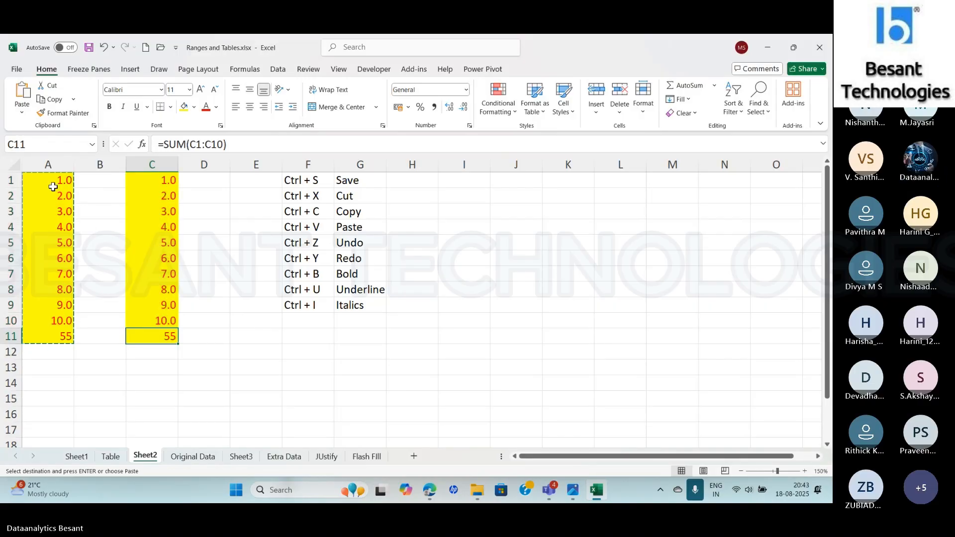
pyautogui.click(22, 114)
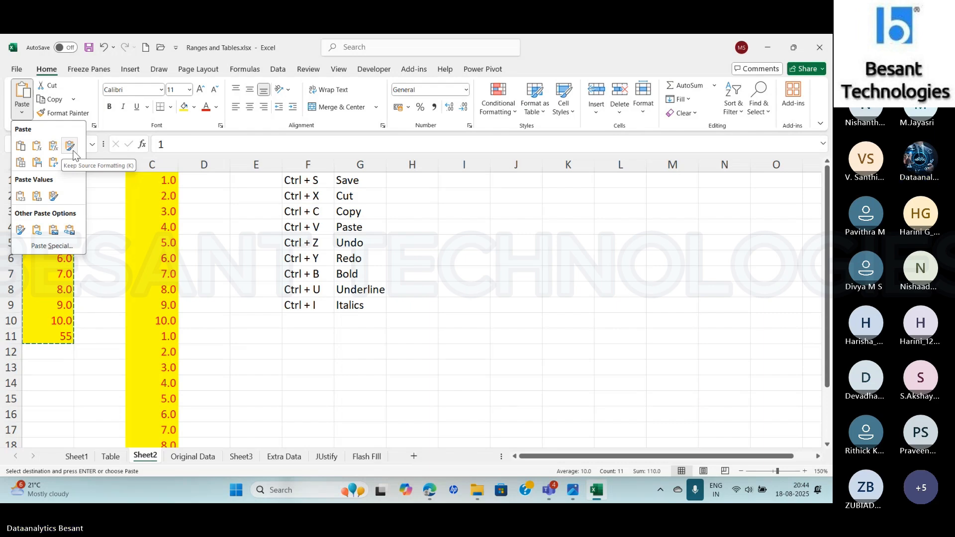
pyautogui.click(234, 225)
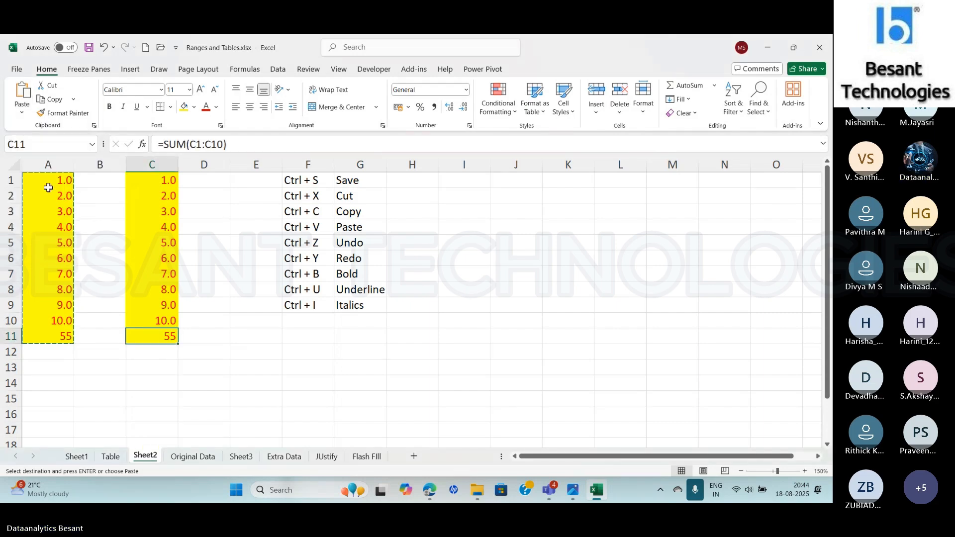
pyautogui.hotkey('ctrl', 'z')
pyautogui.moveTo(47, 182); pyautogui.dragTo(47, 332)
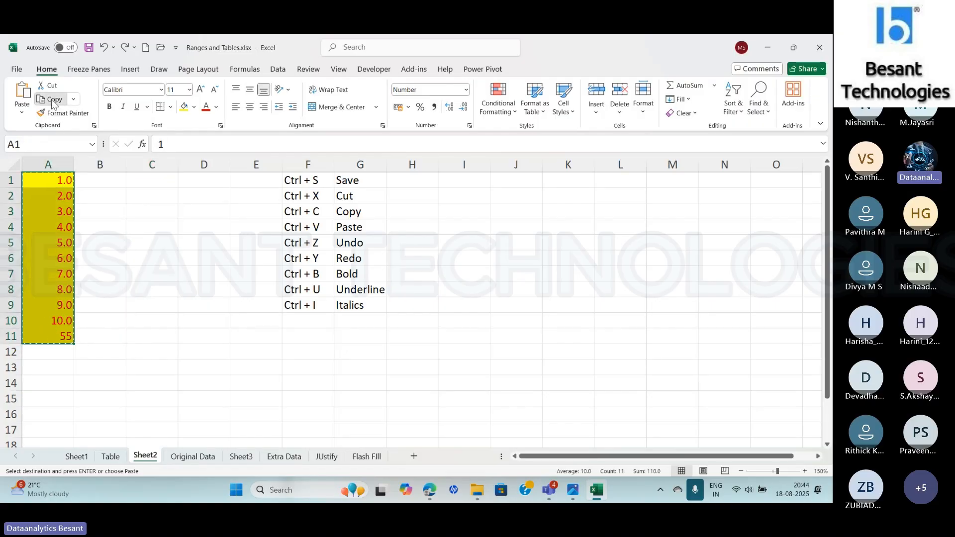
pyautogui.click(151, 180)
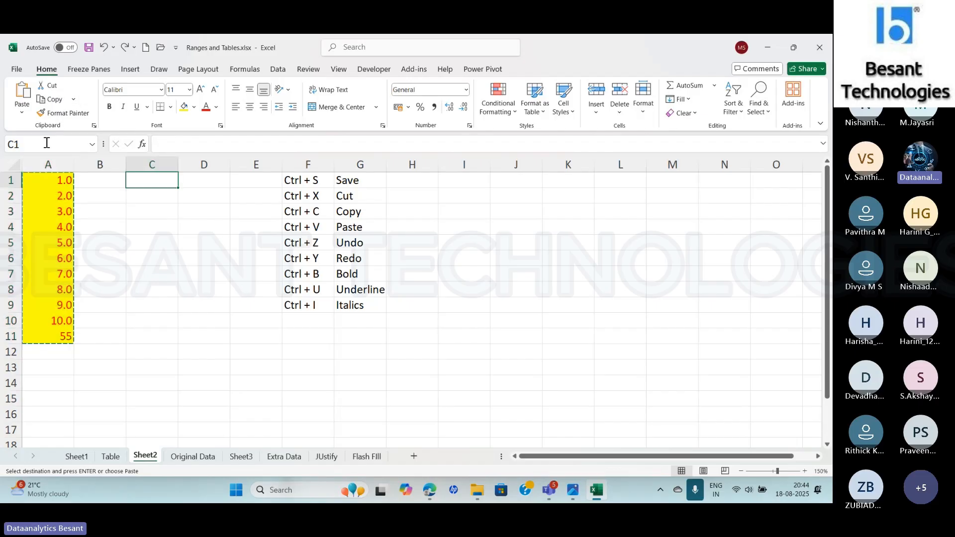
pyautogui.click(22, 113)
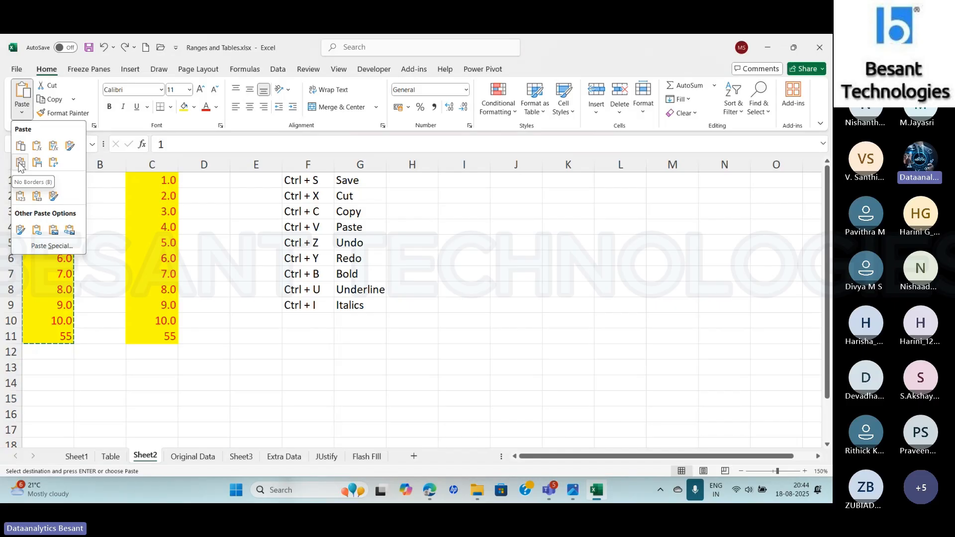
pyautogui.click(207, 293)
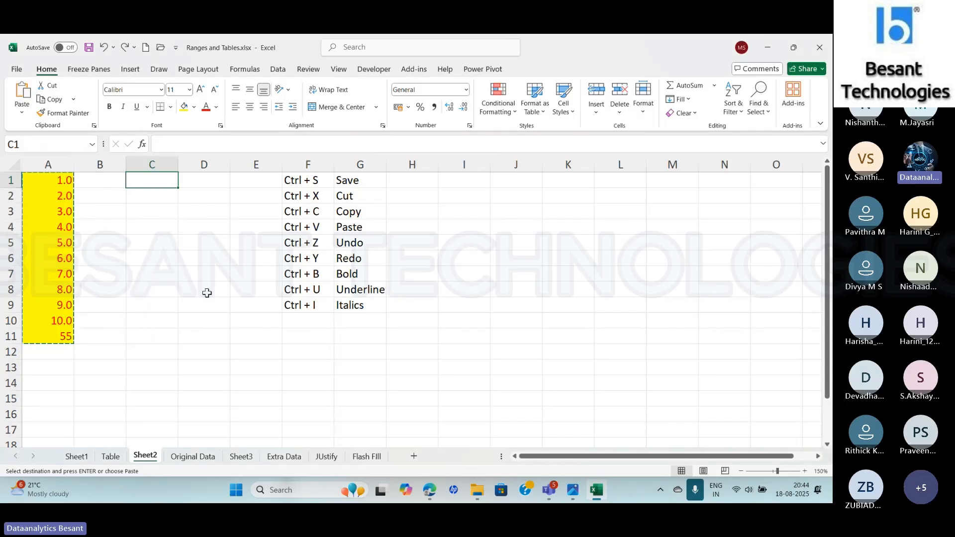
pyautogui.press('Escape')
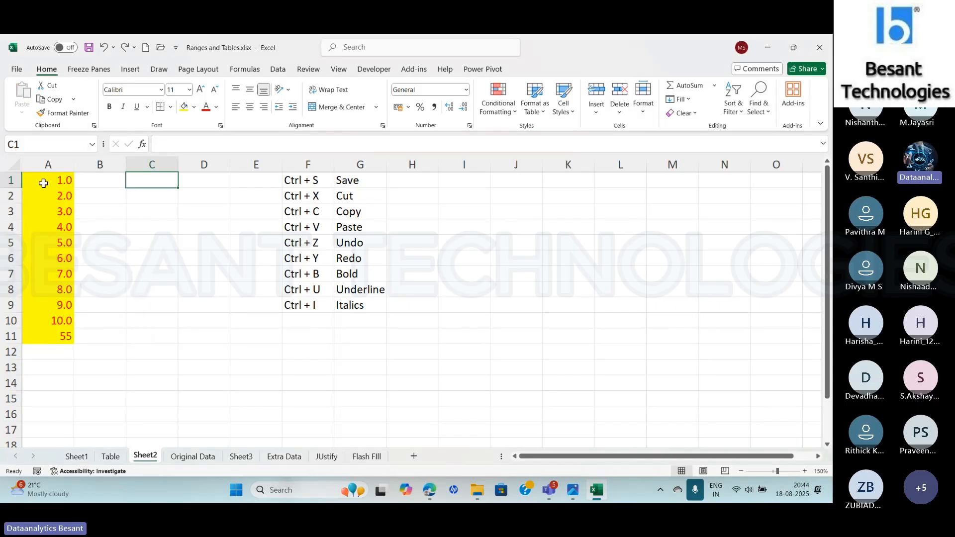
# - Apply All Borders to the range A1:A11
pyautogui.moveTo(44, 183); pyautogui.dragTo(46, 335)
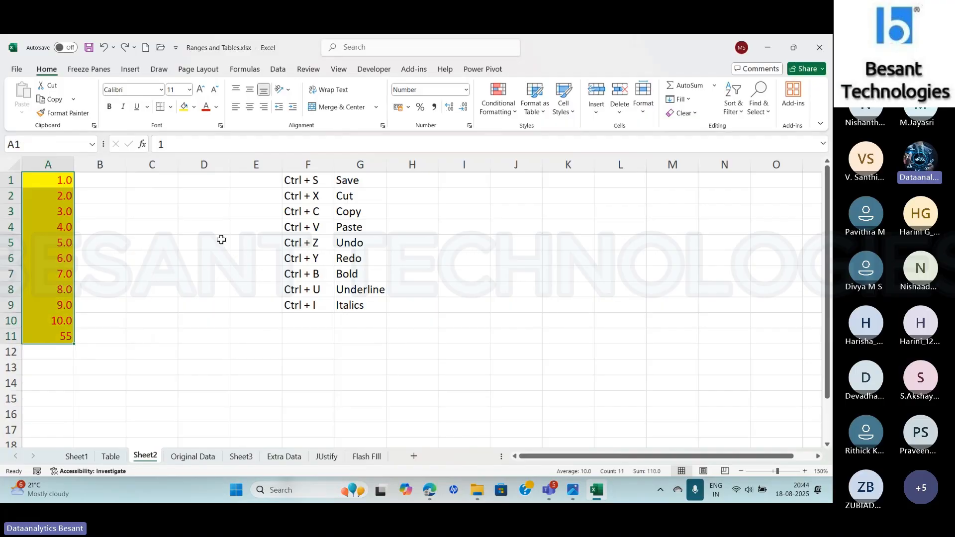
pyautogui.click(171, 107)
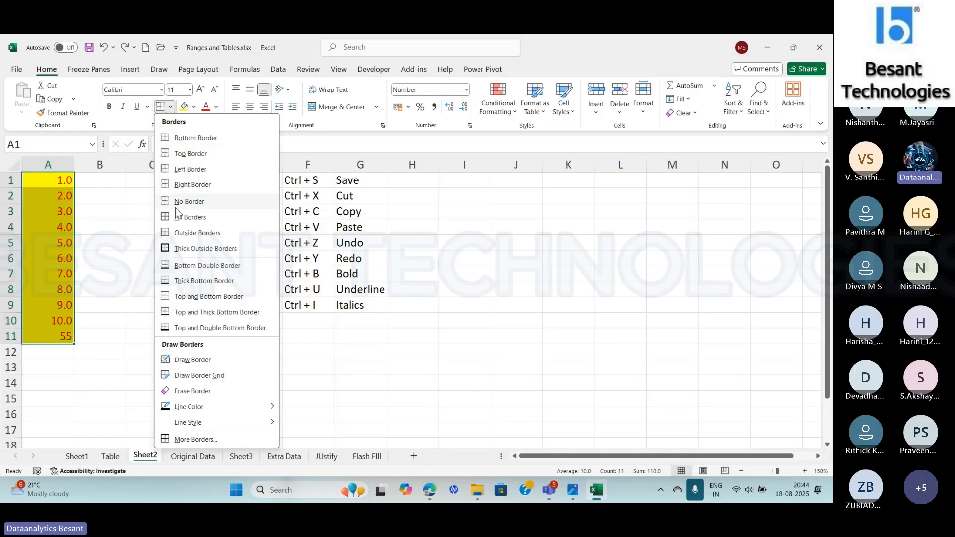
pyautogui.click(184, 219)
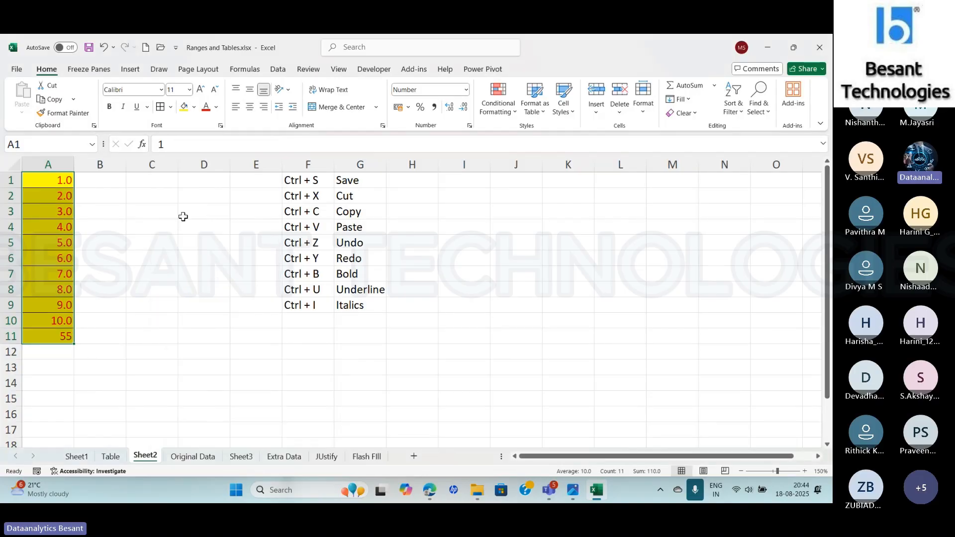
pyautogui.click(129, 248)
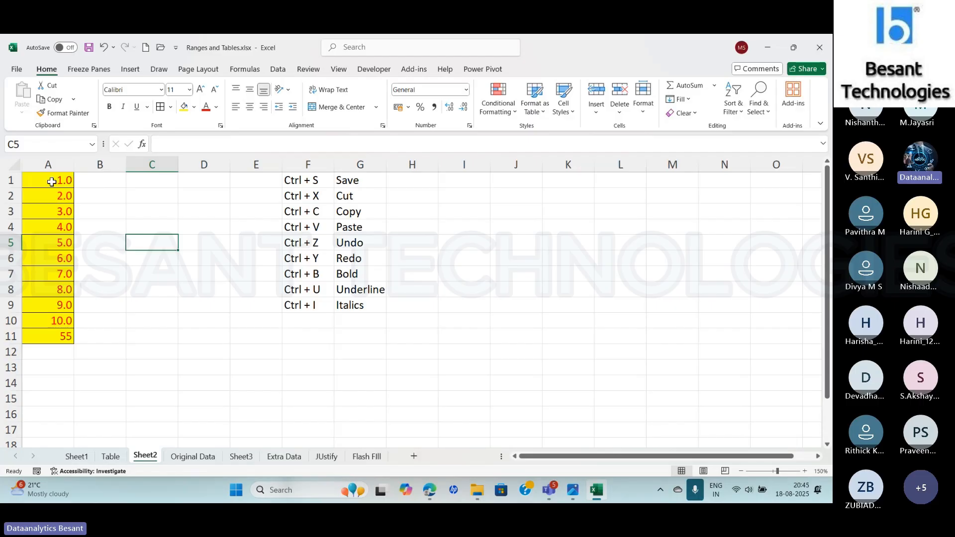
# - Copy the bordered range A1:A11 and paste it at C1 with the No Borders option
pyautogui.moveTo(52, 182); pyautogui.dragTo(59, 333)
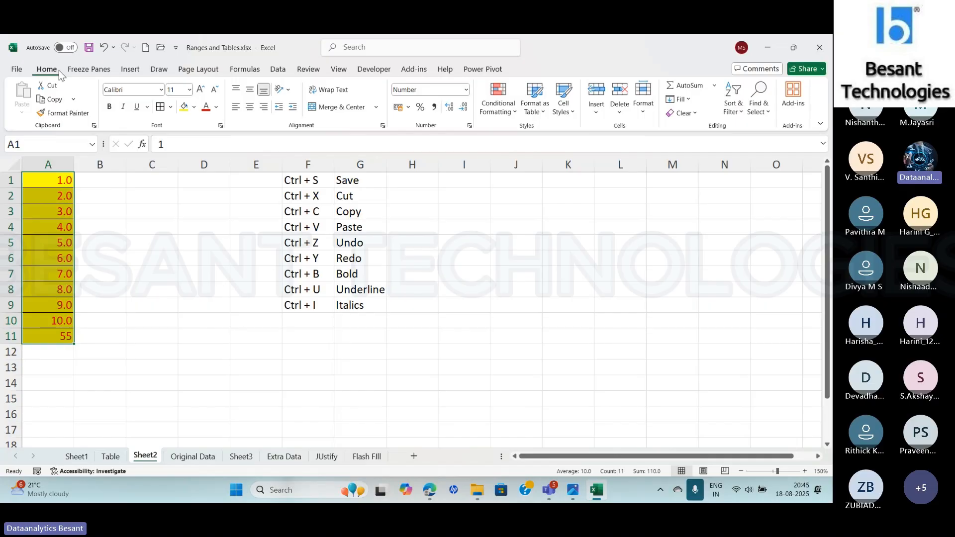
pyautogui.click(53, 98)
pyautogui.click(161, 180)
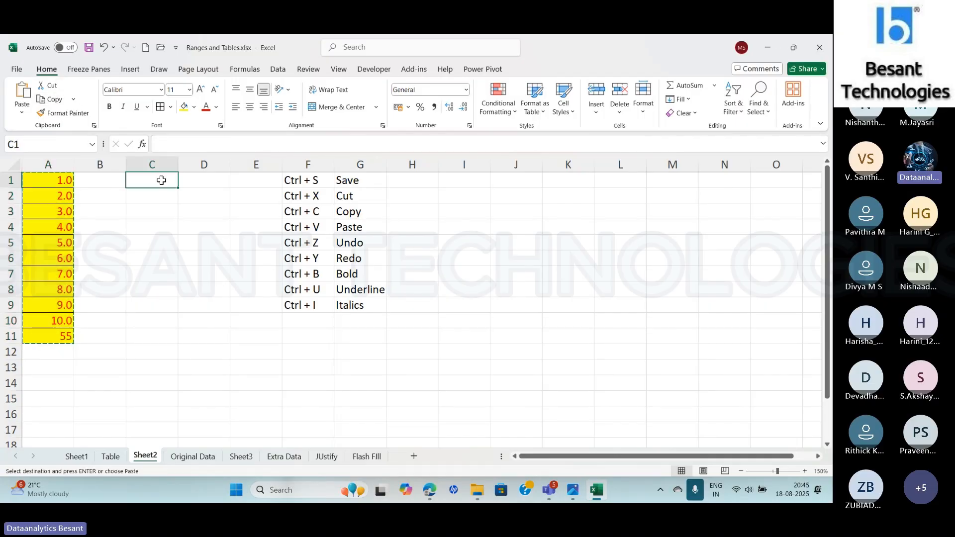
pyautogui.click(21, 108)
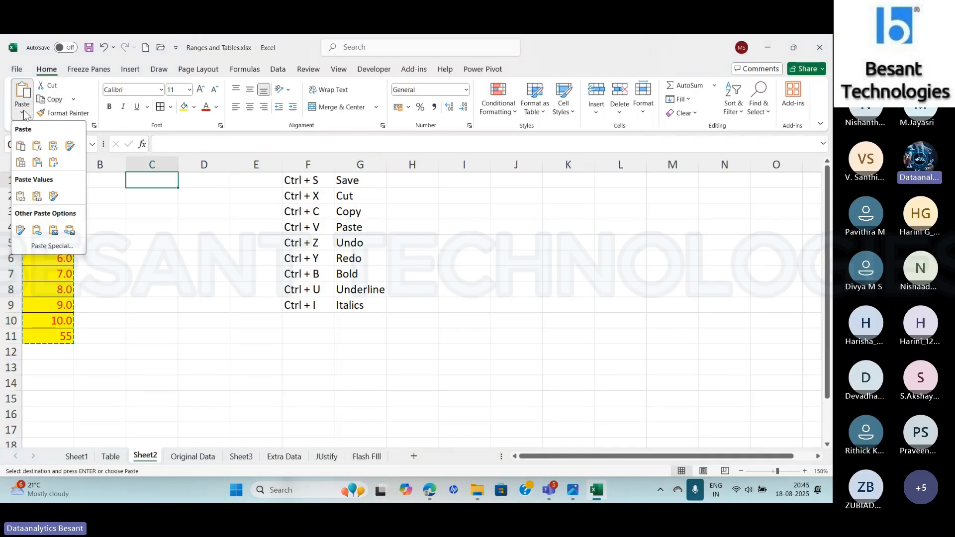
pyautogui.click(19, 168)
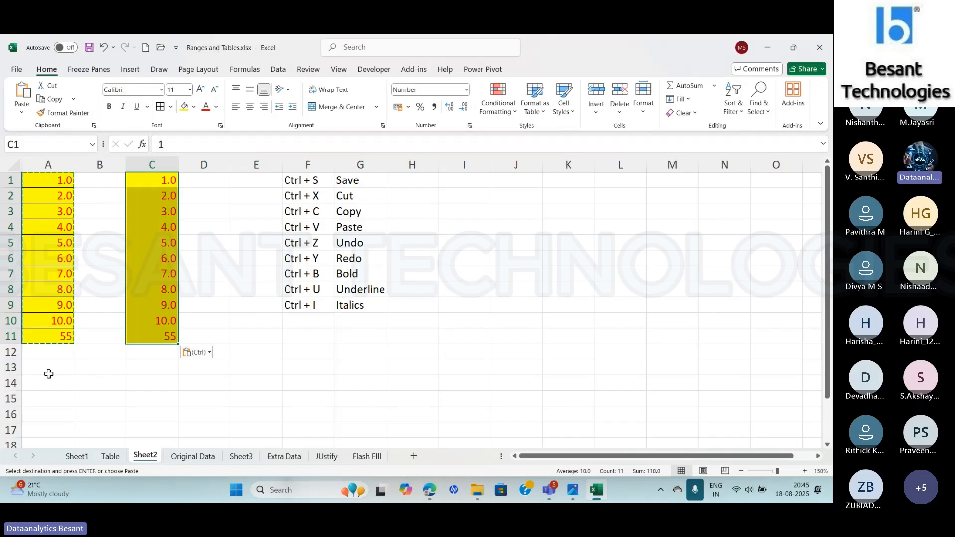
# - Check the pasted cells C1 and C11, and undo the No Borders paste
pyautogui.click(153, 186)
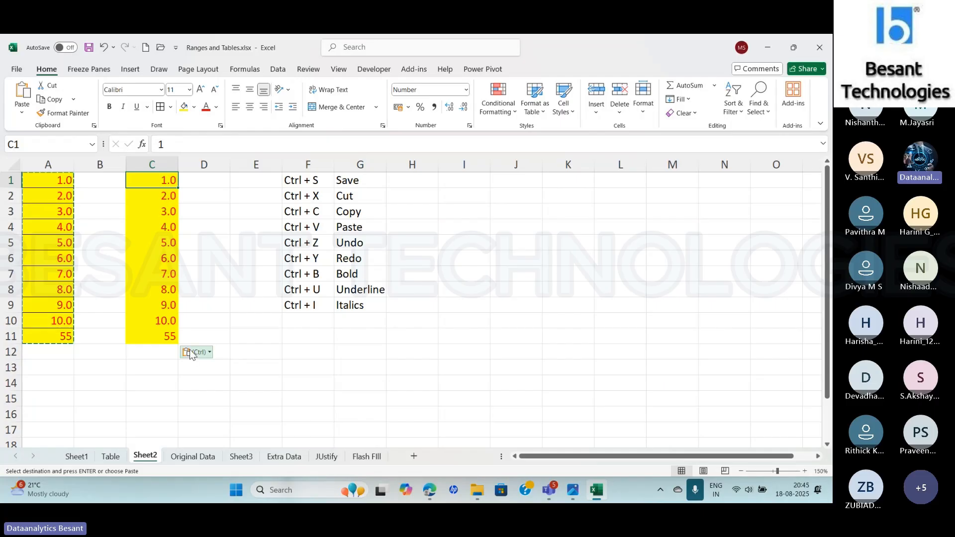
pyautogui.click(159, 336)
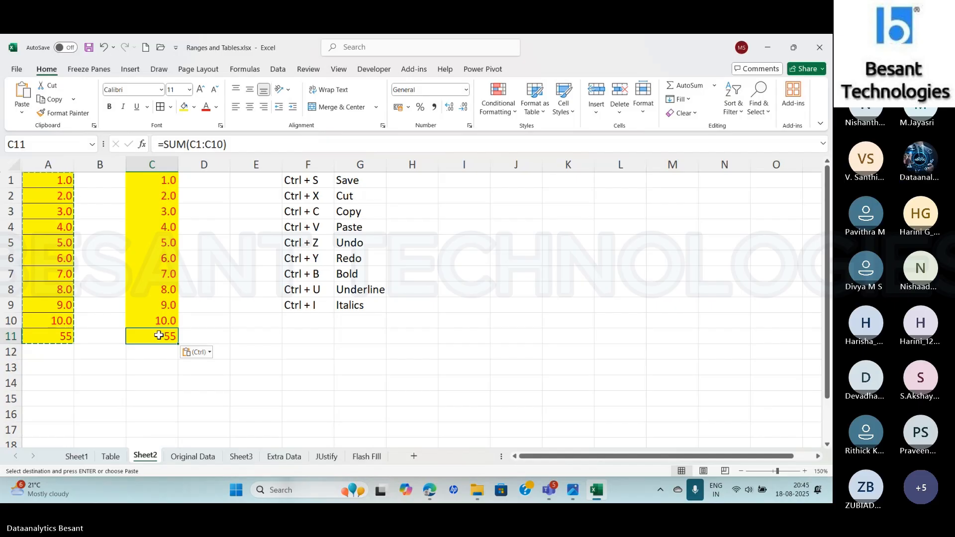
pyautogui.hotkey('ctrl', 'z')
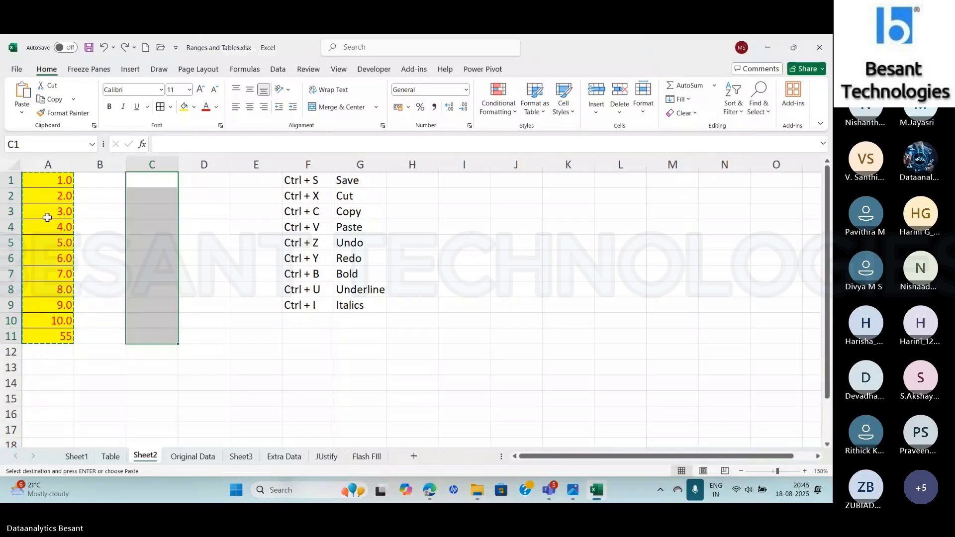
pyautogui.moveTo(47, 189); pyautogui.dragTo(51, 334)
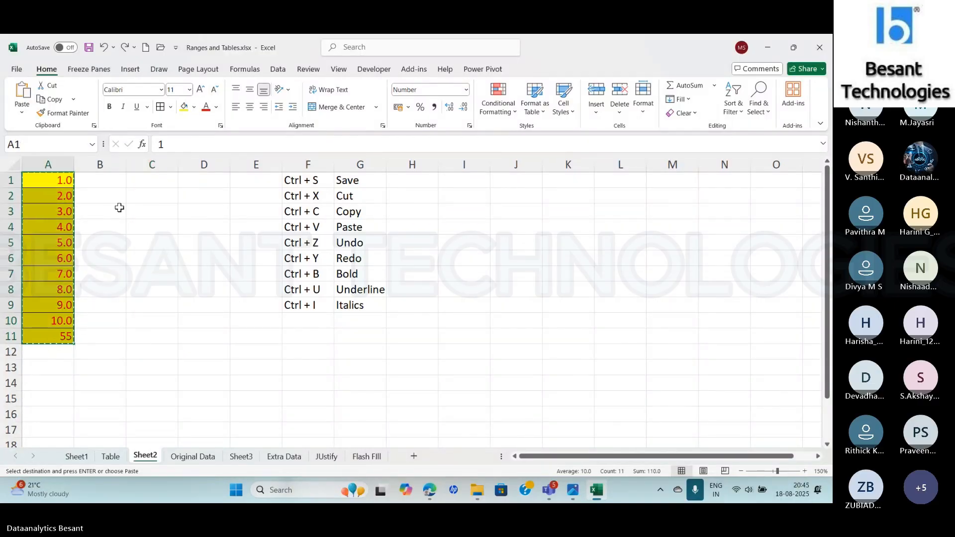
pyautogui.click(153, 181)
pyautogui.click(24, 114)
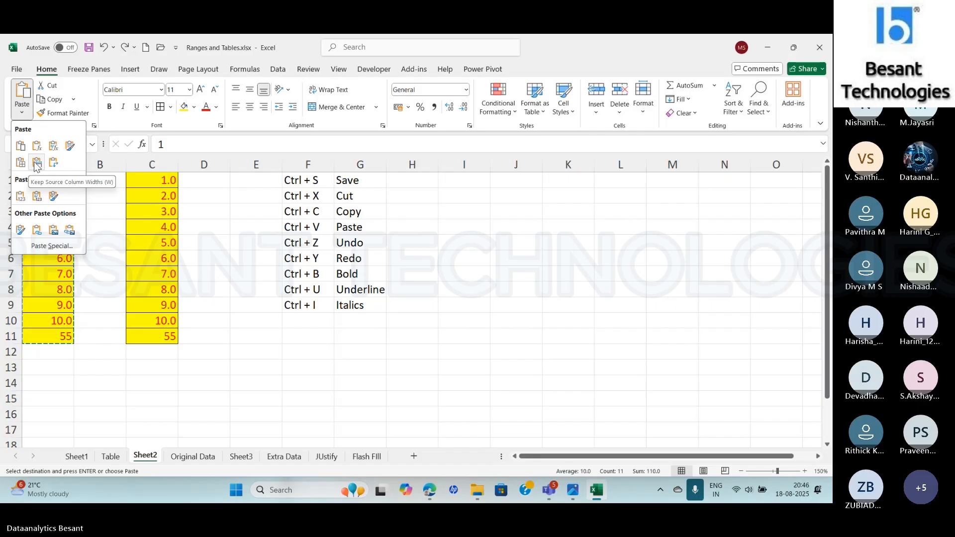
pyautogui.click(105, 211)
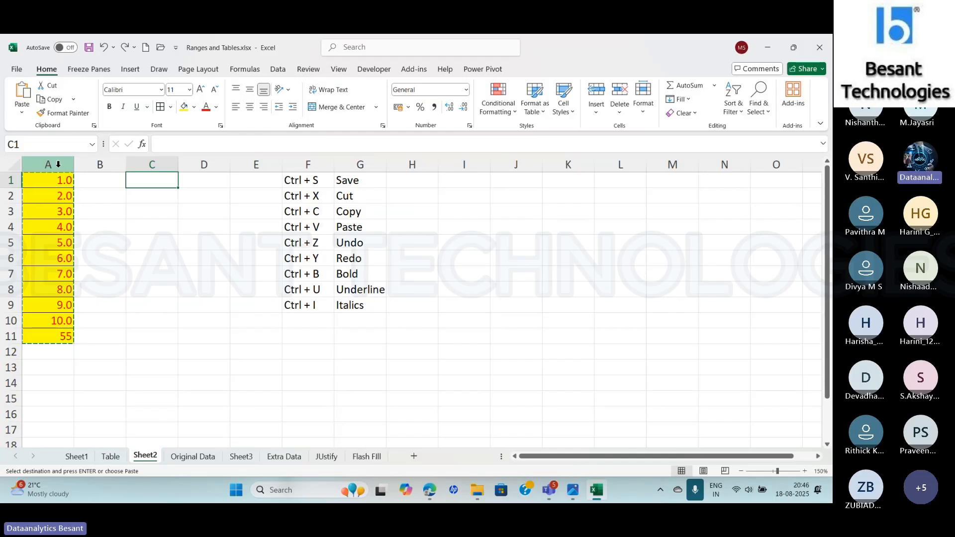
pyautogui.press('Escape')
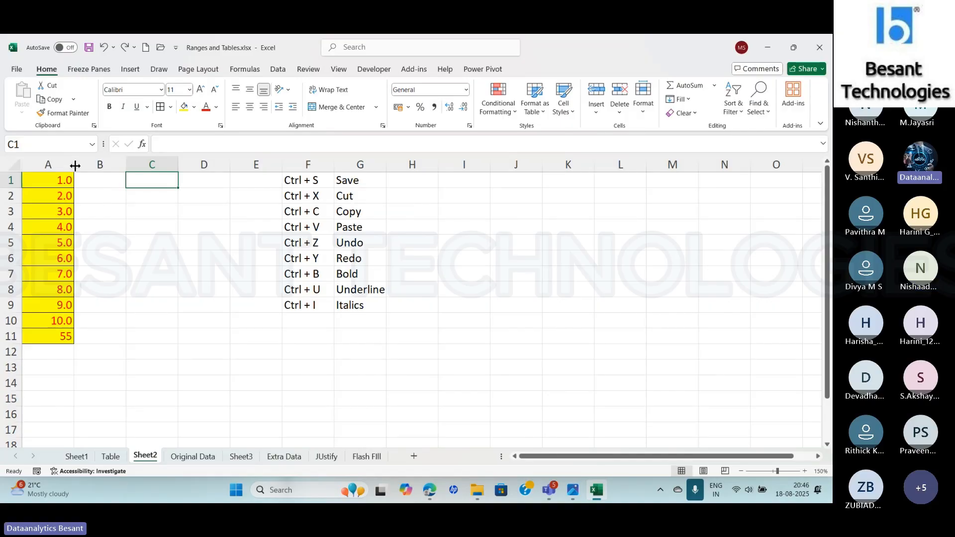
# - Set the width of column A to 15
pyautogui.click(56, 160)
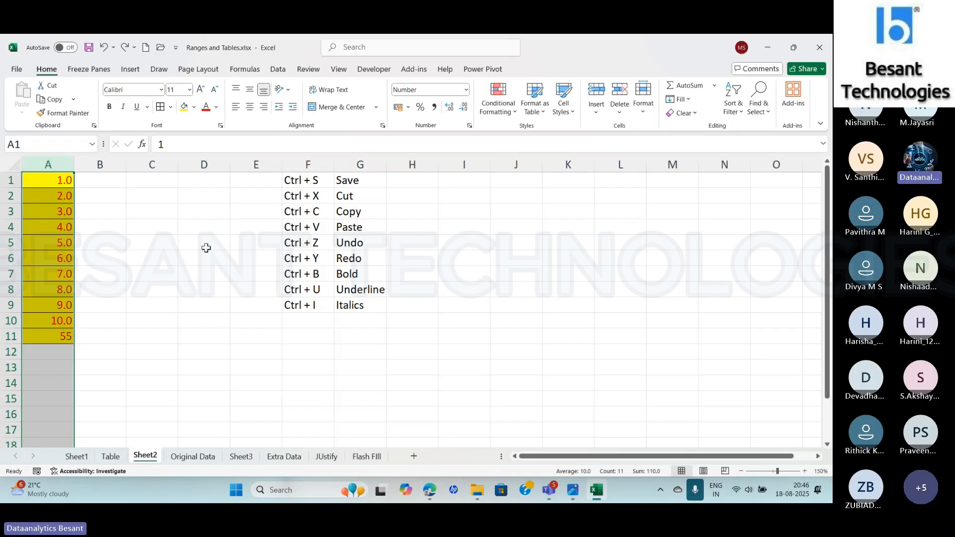
pyautogui.click(643, 113)
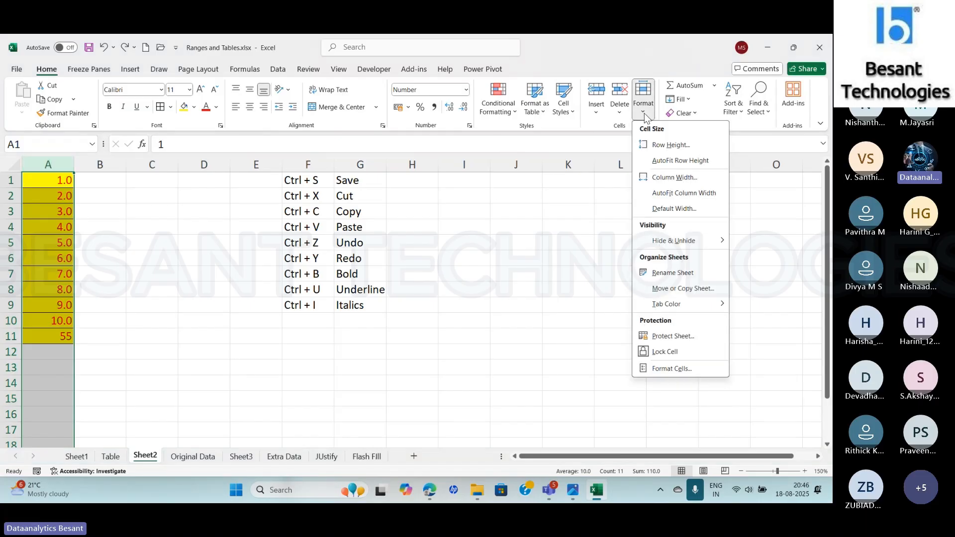
pyautogui.click(653, 178)
pyautogui.click(653, 320)
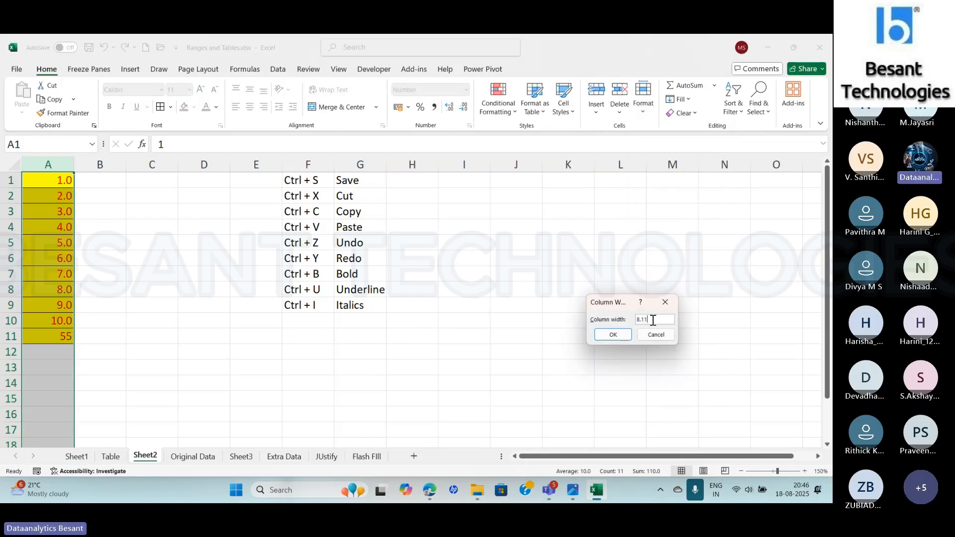
pyautogui.press('BackSpace')
pyautogui.press('BackSpace')
pyautogui.press('BackSpace')
pyautogui.press('BackSpace')
pyautogui.write('15')
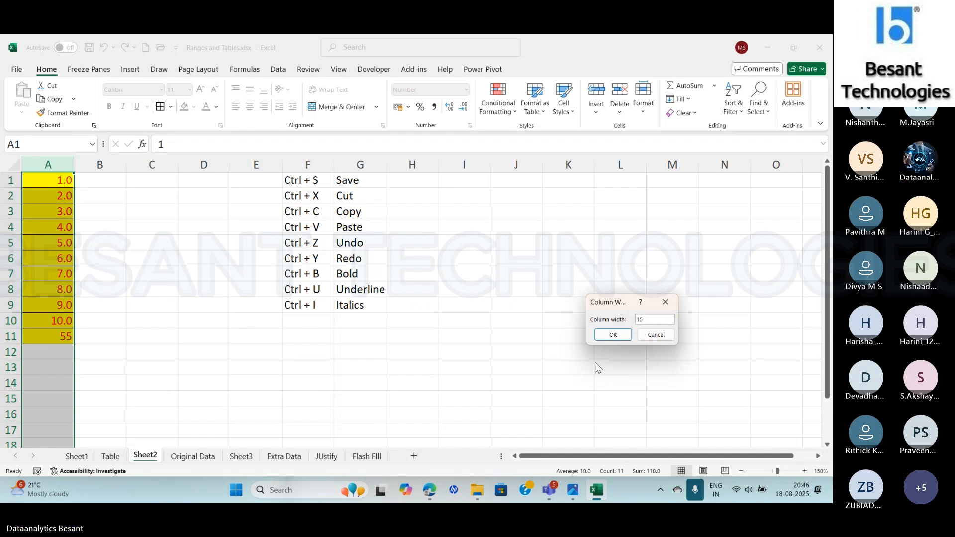
pyautogui.click(612, 335)
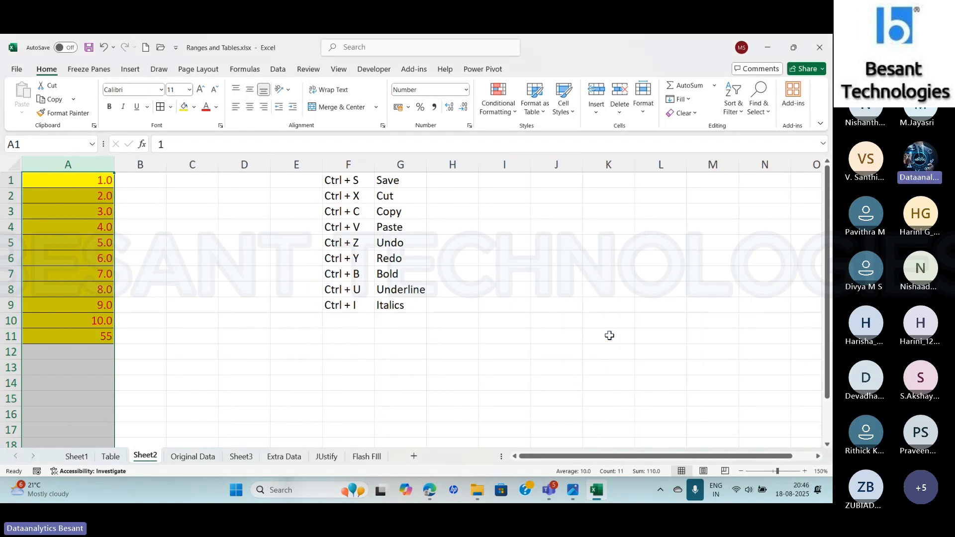
# - Copy the range A1:A11 and paste it at C1 with Keep Source Column Widths
pyautogui.moveTo(79, 179); pyautogui.dragTo(79, 334)
pyautogui.hotkey('ctrl', 'q')
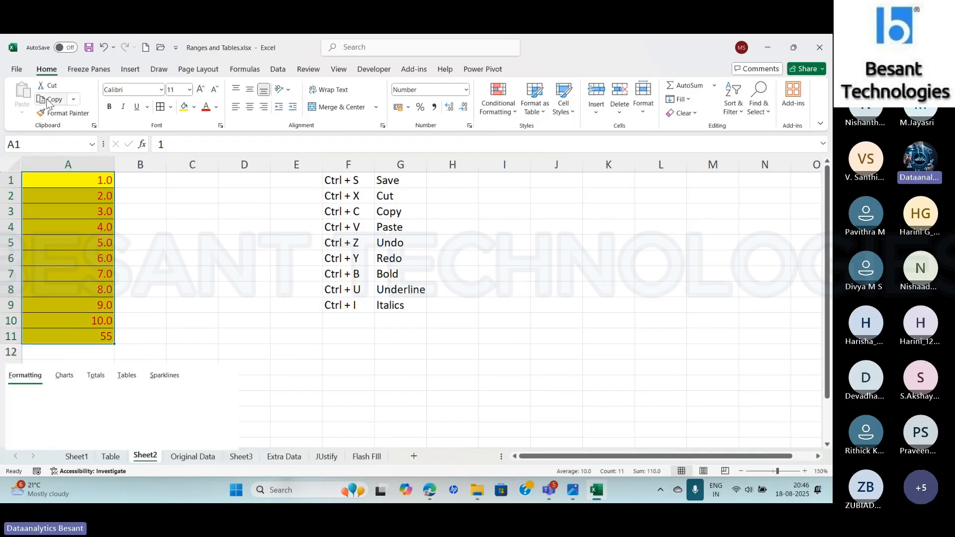
pyautogui.click(51, 99)
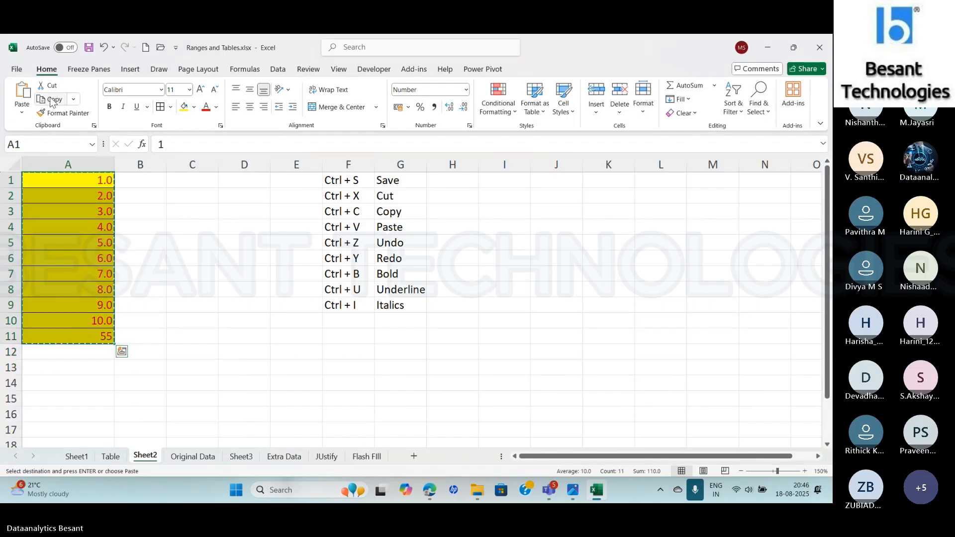
pyautogui.click(215, 183)
pyautogui.click(22, 113)
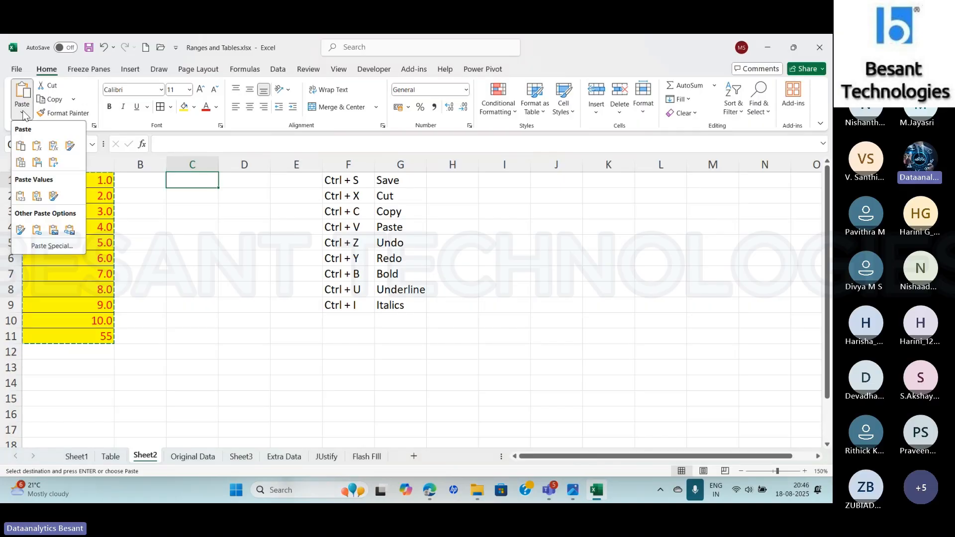
pyautogui.click(35, 160)
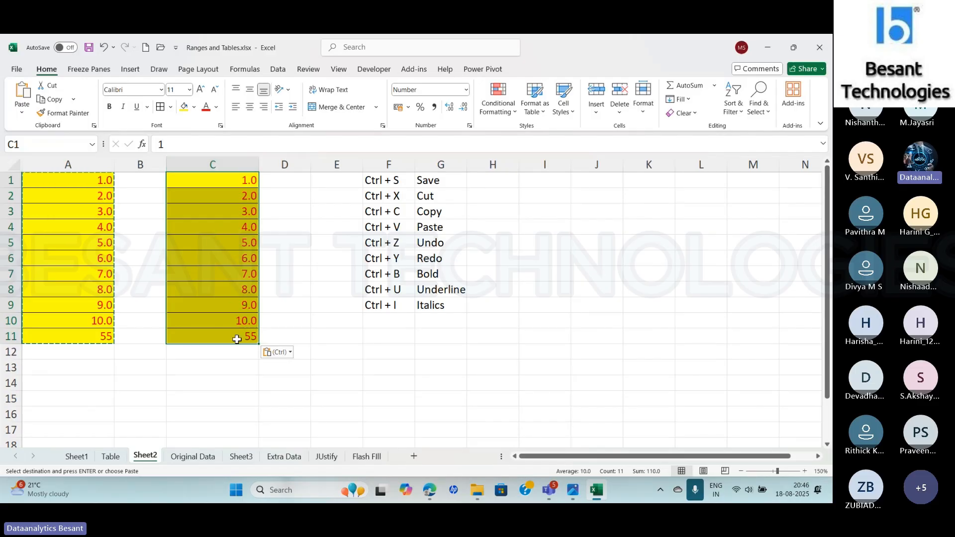
# - Check the width of column C, and undo the Keep Source Column Widths paste at C1
pyautogui.click(213, 164)
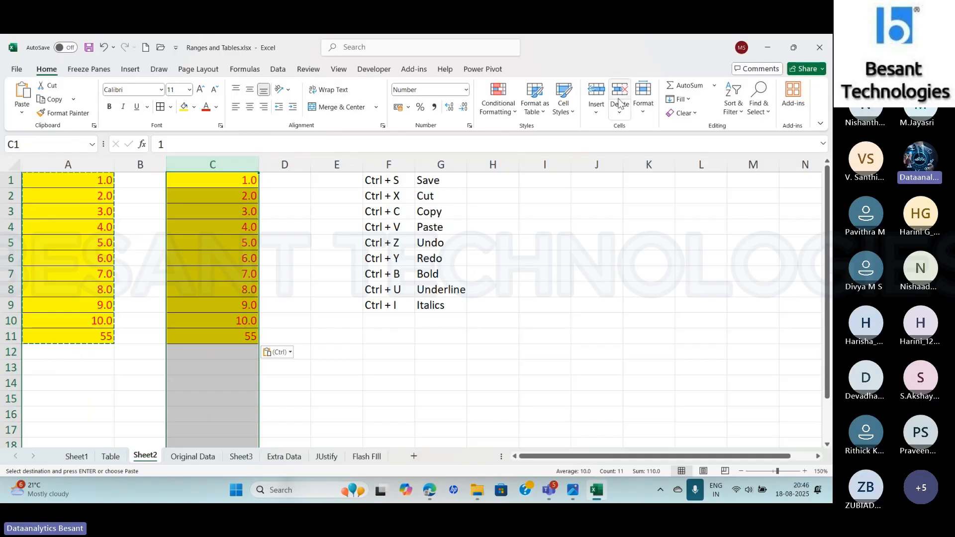
pyautogui.click(643, 104)
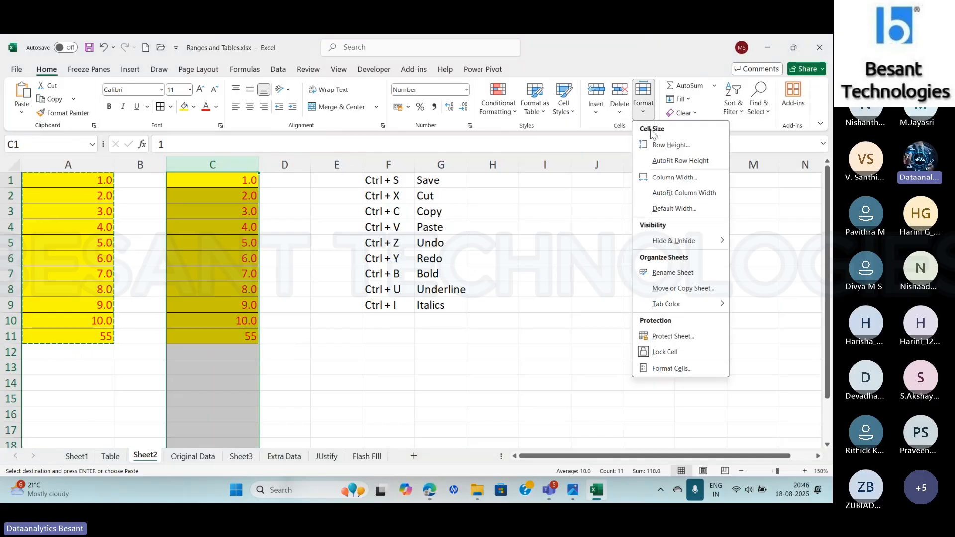
pyautogui.click(658, 178)
pyautogui.click(651, 320)
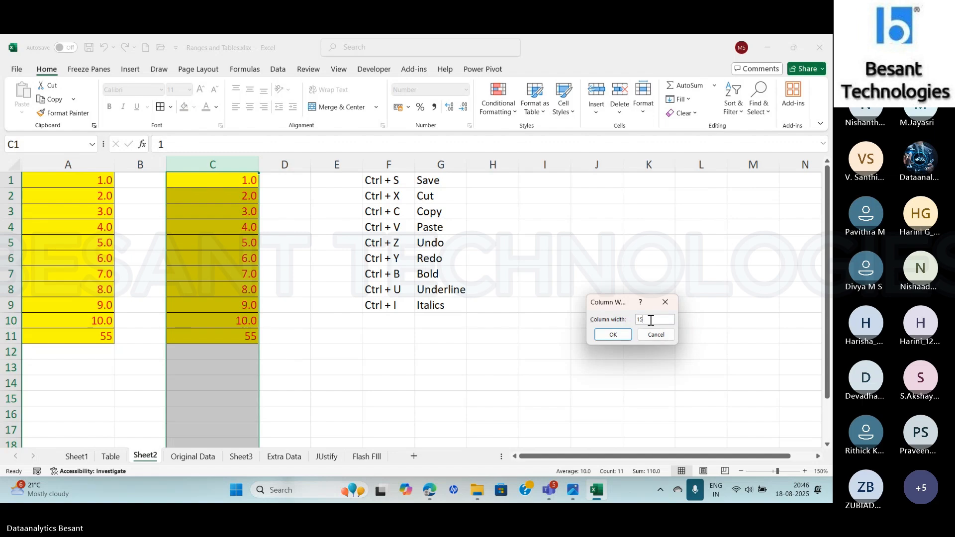
pyautogui.click(651, 339)
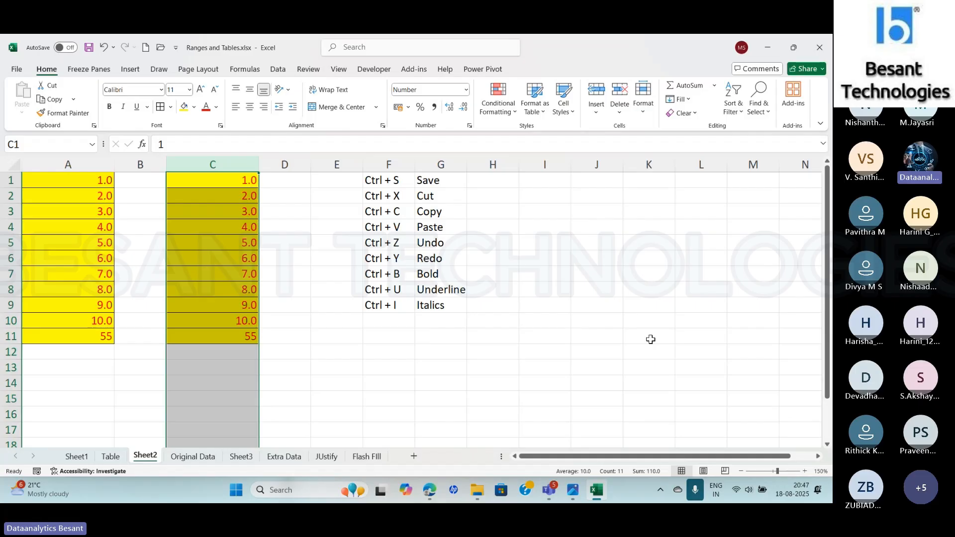
pyautogui.hotkey('ctrl', 'z')
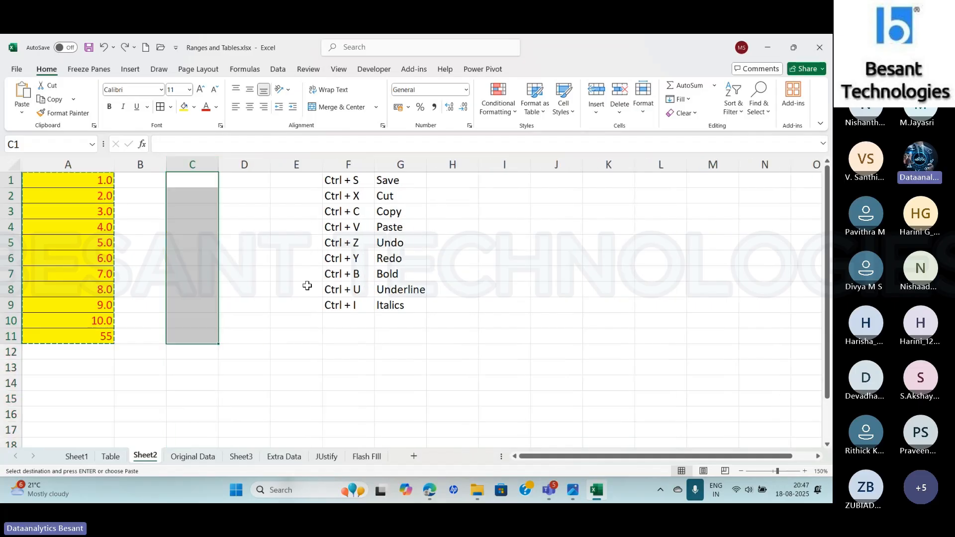
# - Copy the range A1:A11 and paste it as a row starting at C14 with the Transpose option
pyautogui.moveTo(48, 179); pyautogui.dragTo(68, 338)
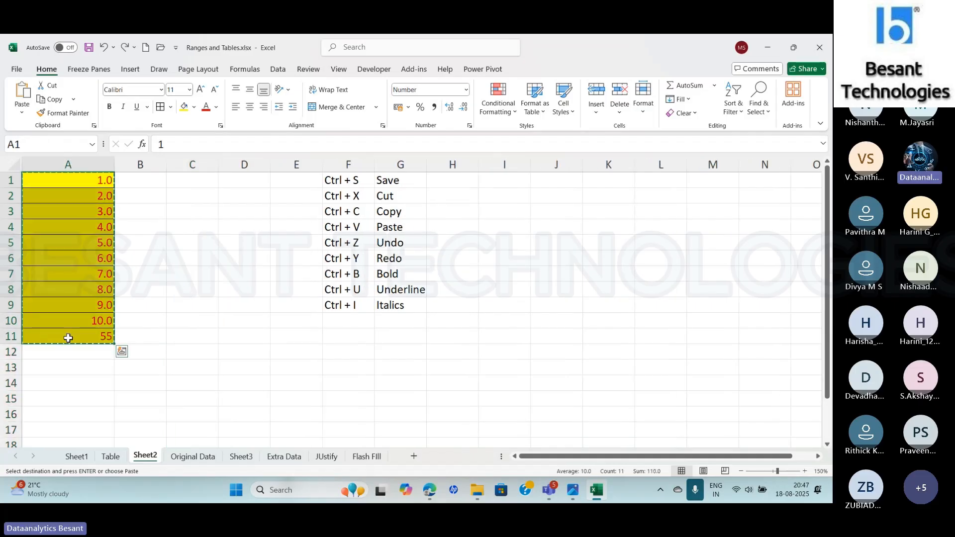
pyautogui.click(204, 181)
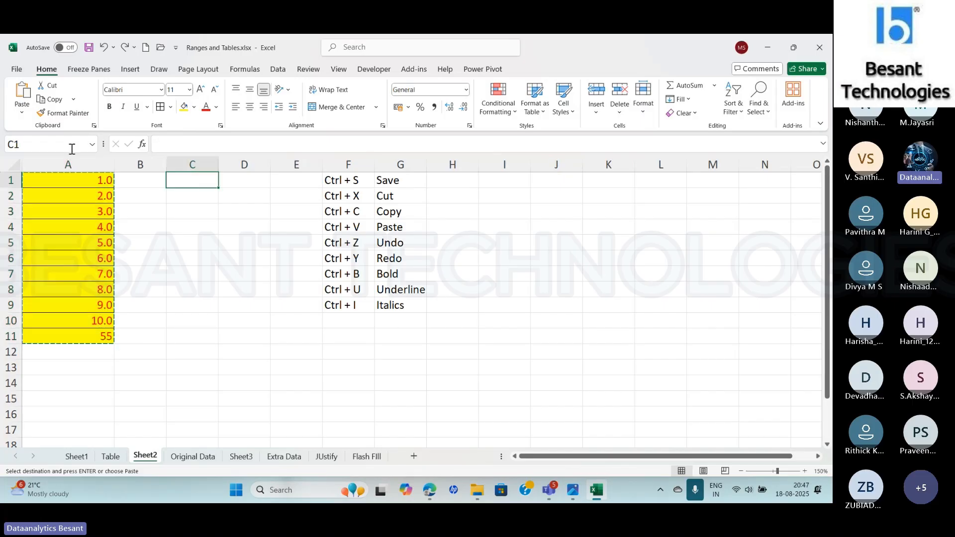
pyautogui.click(28, 115)
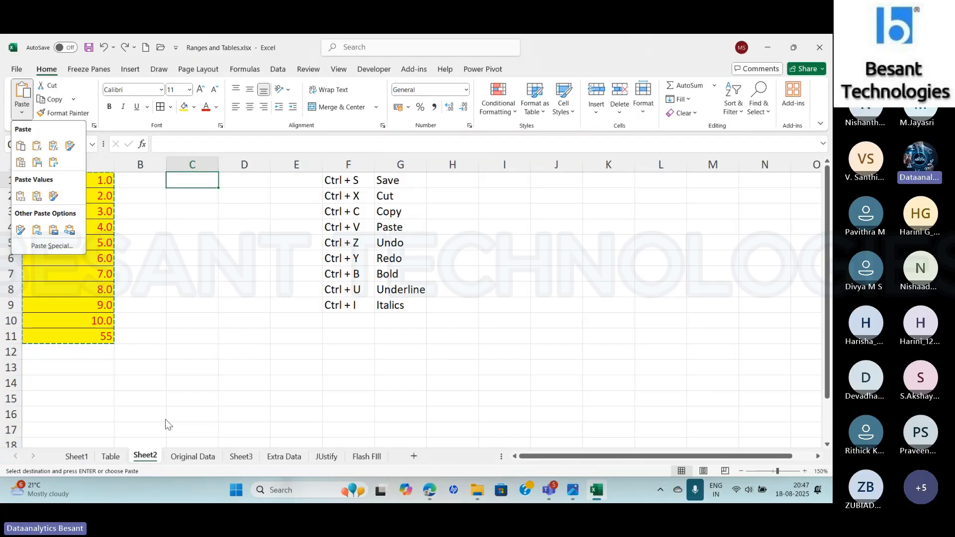
pyautogui.click(180, 385)
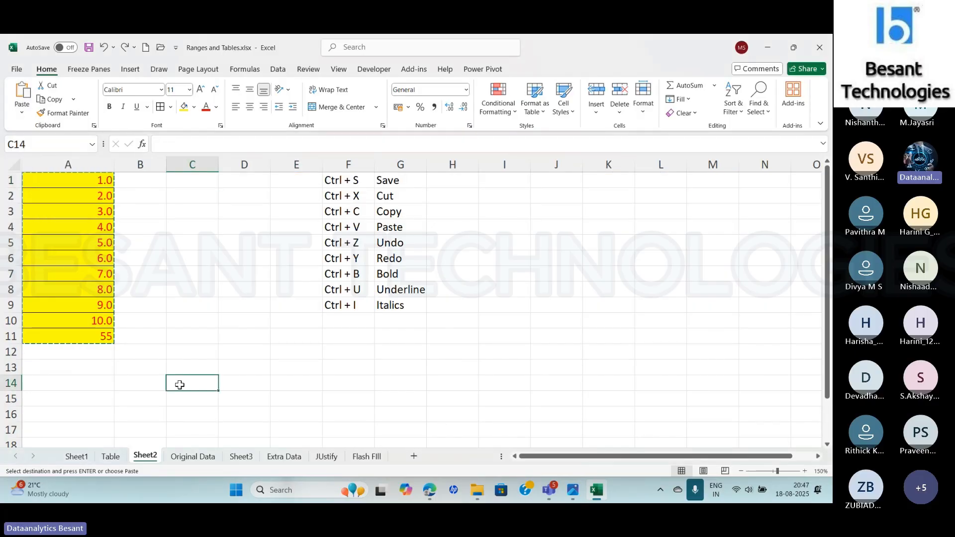
pyautogui.click(22, 112)
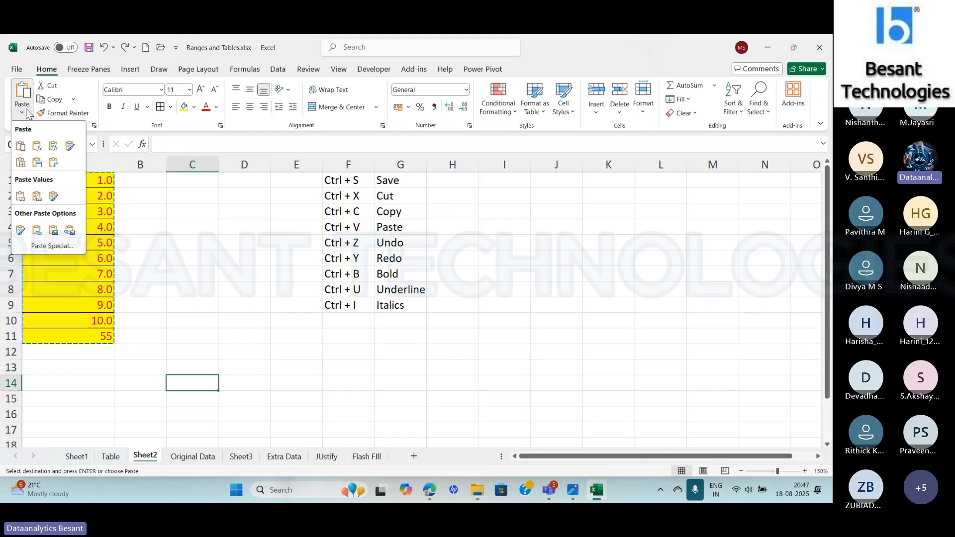
pyautogui.click(52, 163)
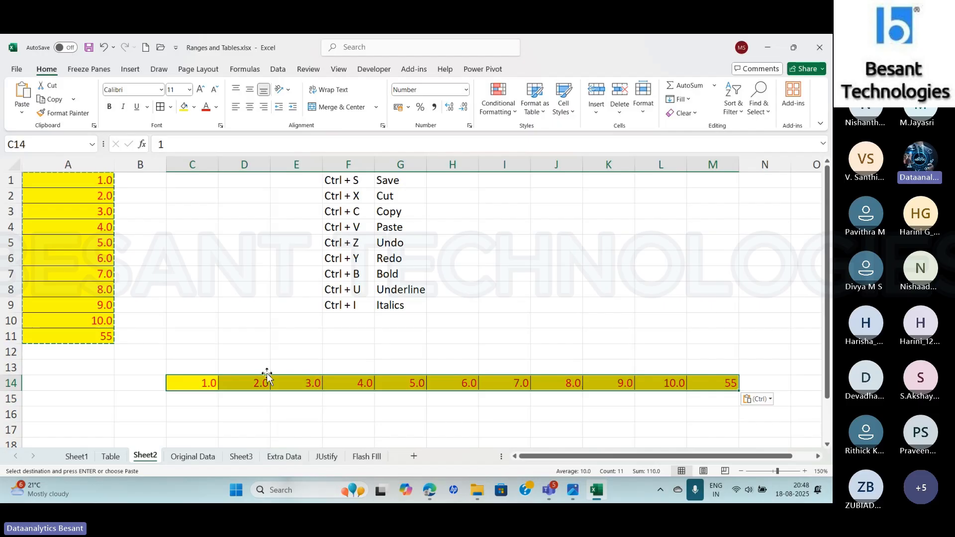
# - Copy the transposed row C14:M14 and paste it as a column starting at C17 with Transpose
pyautogui.hotkey('ctrl', 'c')
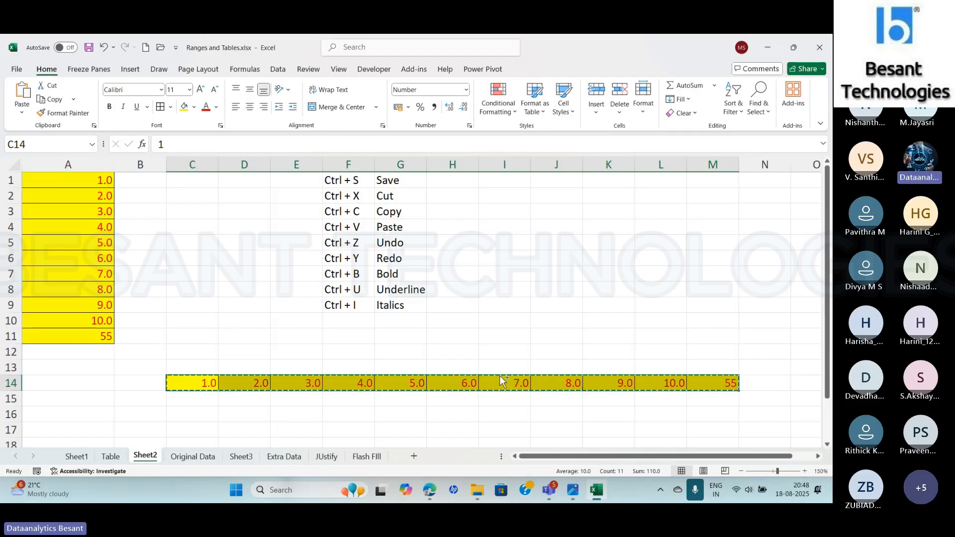
pyautogui.click(184, 429)
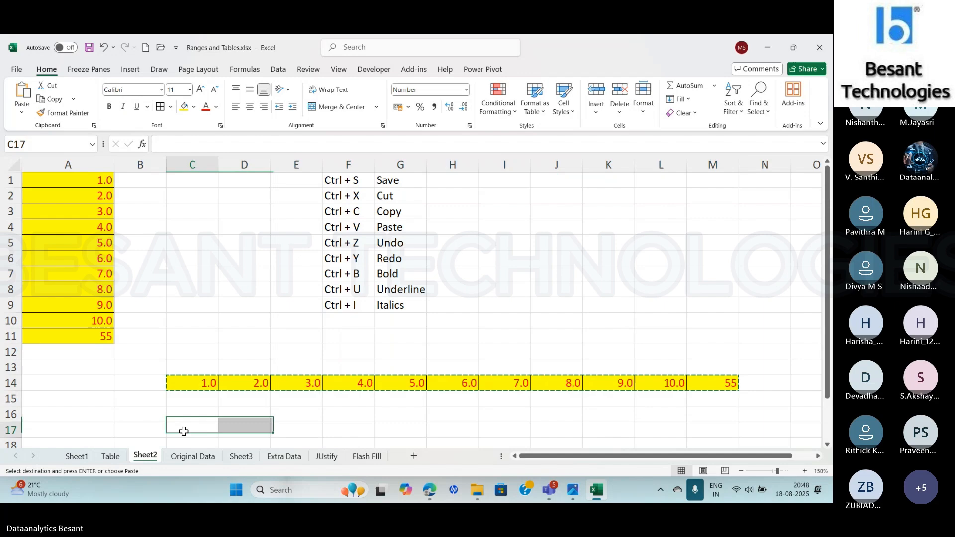
pyautogui.click(22, 114)
pyautogui.click(55, 159)
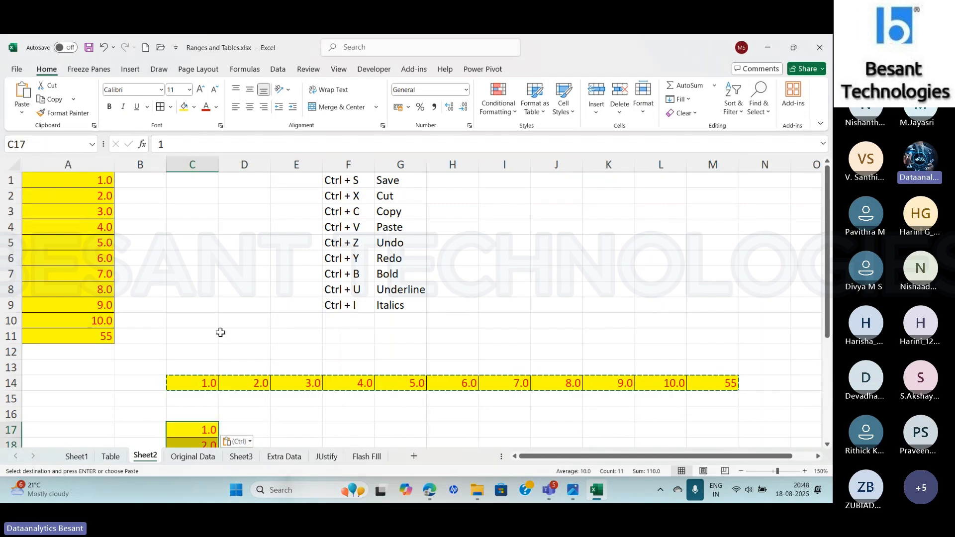
pyautogui.moveTo(827, 240); pyautogui.dragTo(827, 348)
# - Preview the Transpose paste of the copied row at F20 without applying it
pyautogui.click(338, 319)
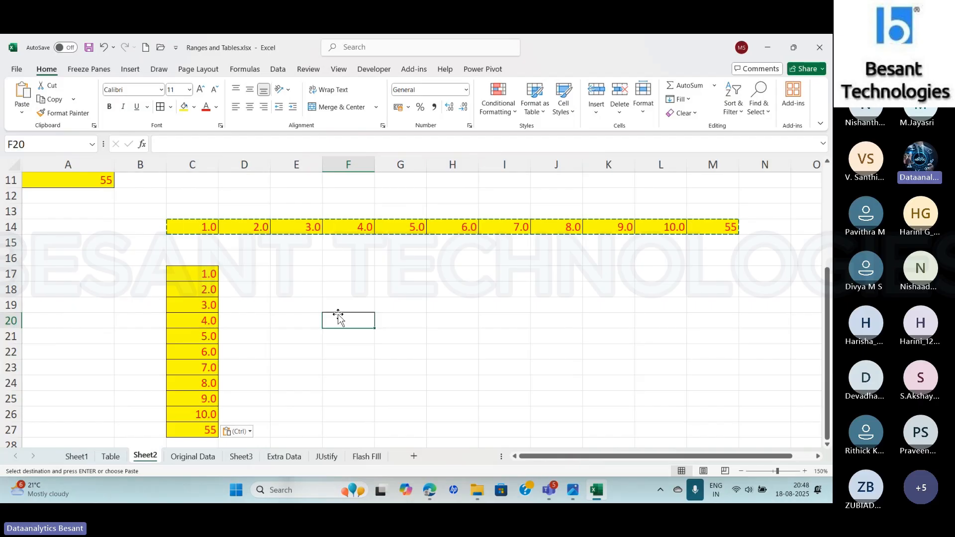
pyautogui.click(22, 112)
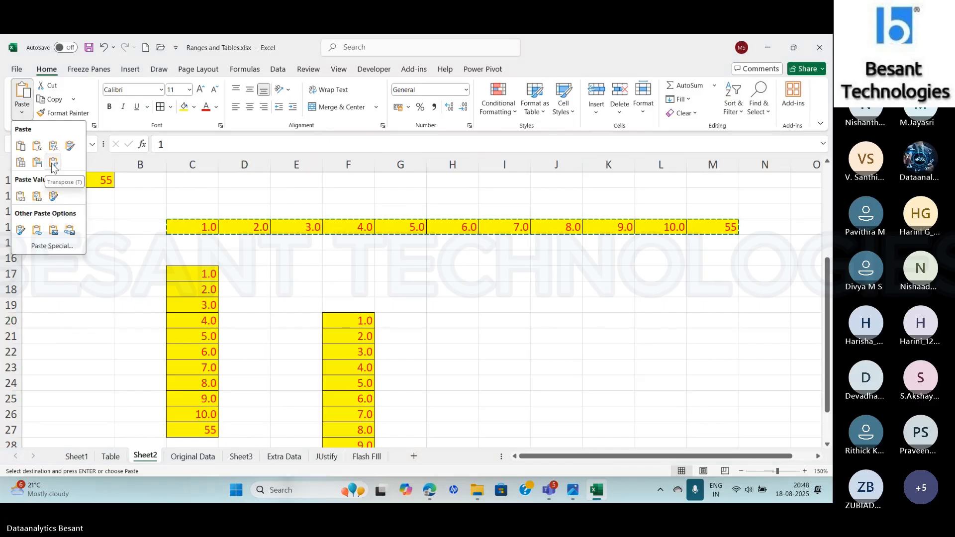
pyautogui.click(61, 342)
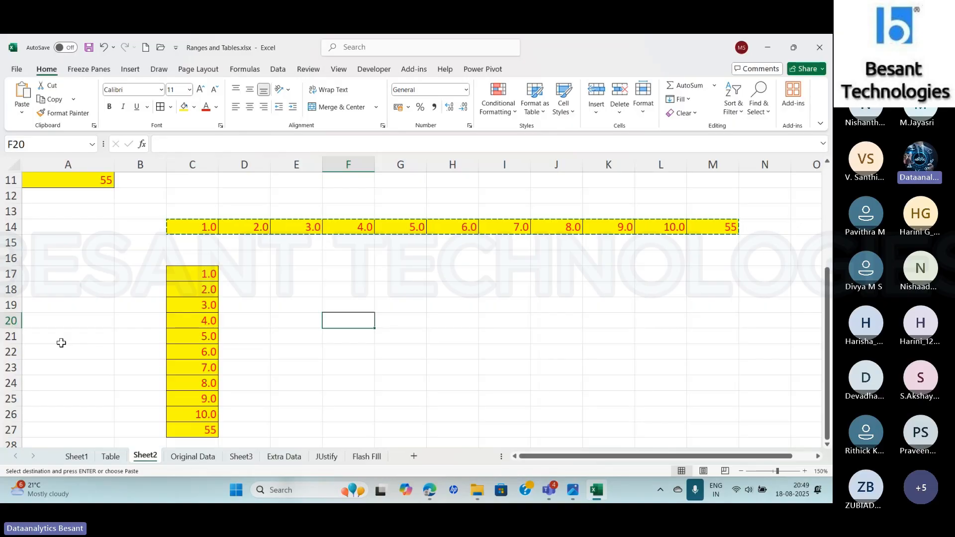
# - Clear the contents of C14:M27, covering both transposed copies
pyautogui.click(187, 227)
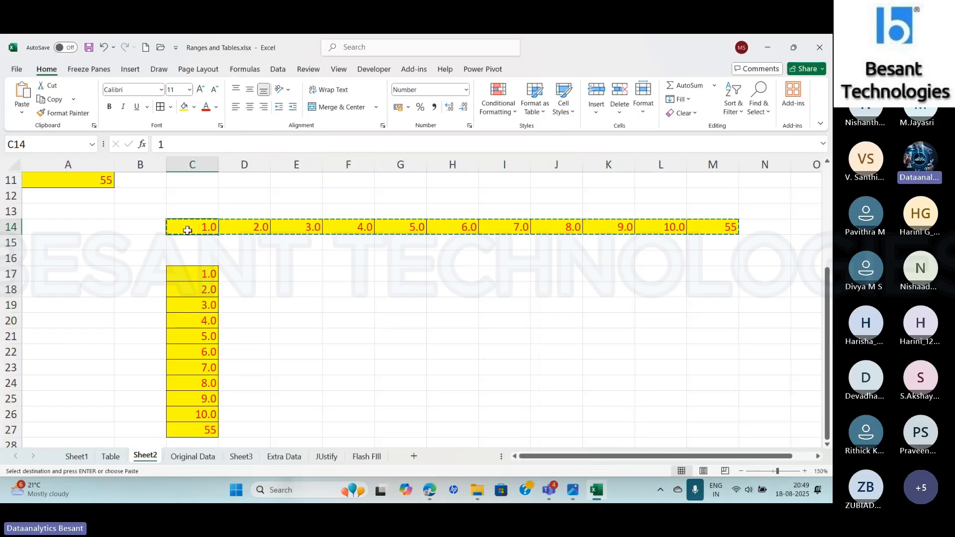
pyautogui.hotkey('ctrl', 'shift', 'Right')
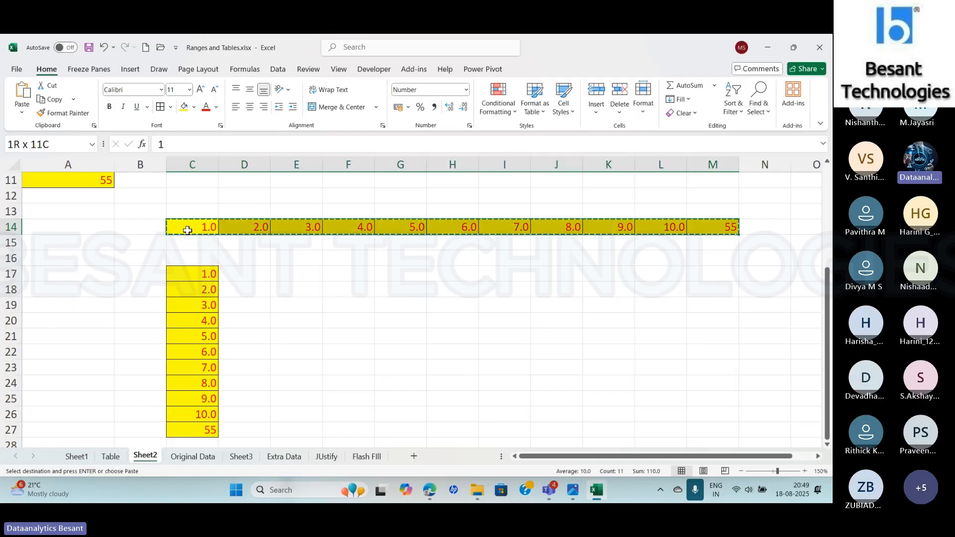
pyautogui.hotkey('shift', 'Down')
pyautogui.hotkey('shift', 'Down')
pyautogui.hotkey('shift', 'Down')
pyautogui.hotkey('shift', 'Down')
pyautogui.hotkey('shift', 'Down')
pyautogui.hotkey('shift', 'Down')
pyautogui.hotkey('shift', 'Down')
pyautogui.hotkey('shift', 'Down')
pyautogui.hotkey('shift', 'Down')
pyautogui.hotkey('shift', 'Down')
pyautogui.hotkey('shift', 'Down')
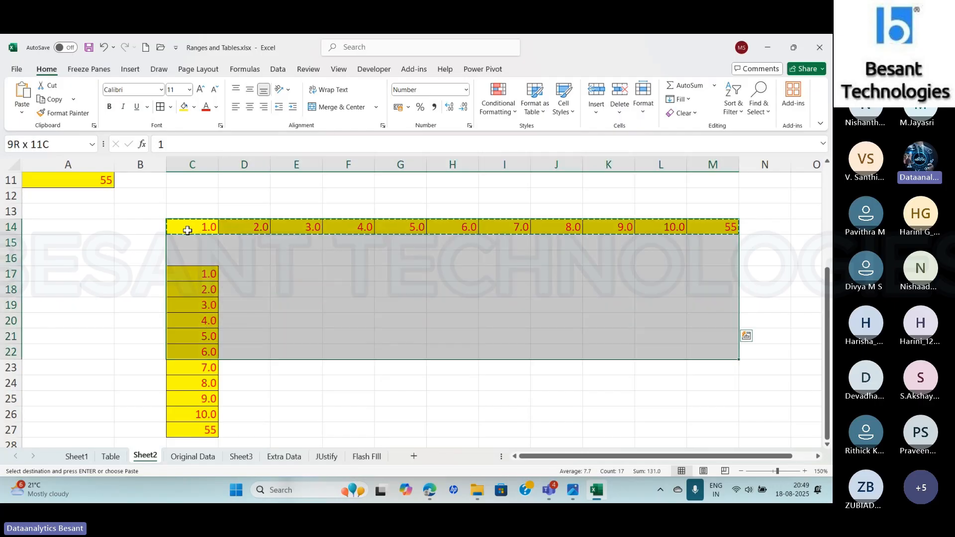
pyautogui.hotkey('shift', 'Down')
pyautogui.hotkey('shift', 'Down')
pyautogui.press('Delete')
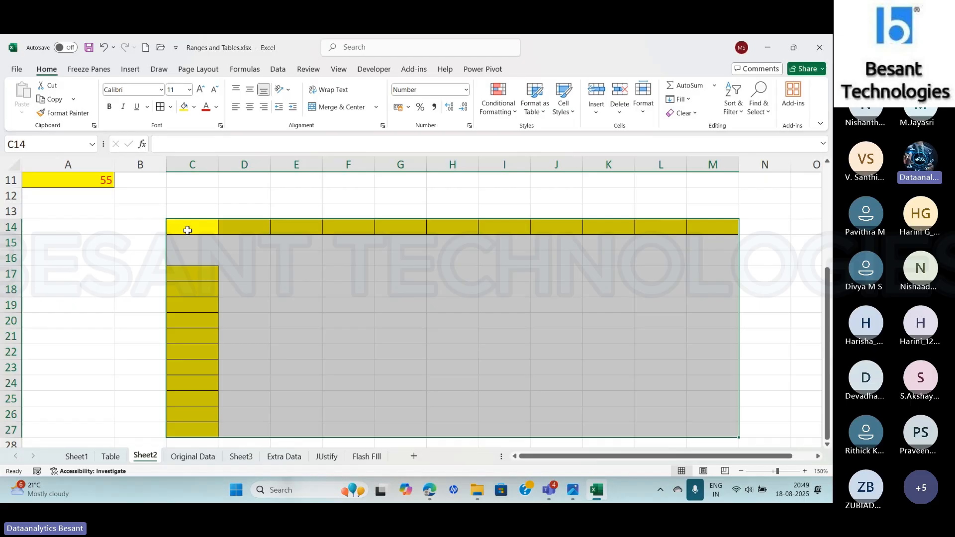
# - Delete the cleared range C14:M27 with the Entire row option, and return to cell A1
pyautogui.rightClick(188, 230)
pyautogui.click(223, 272)
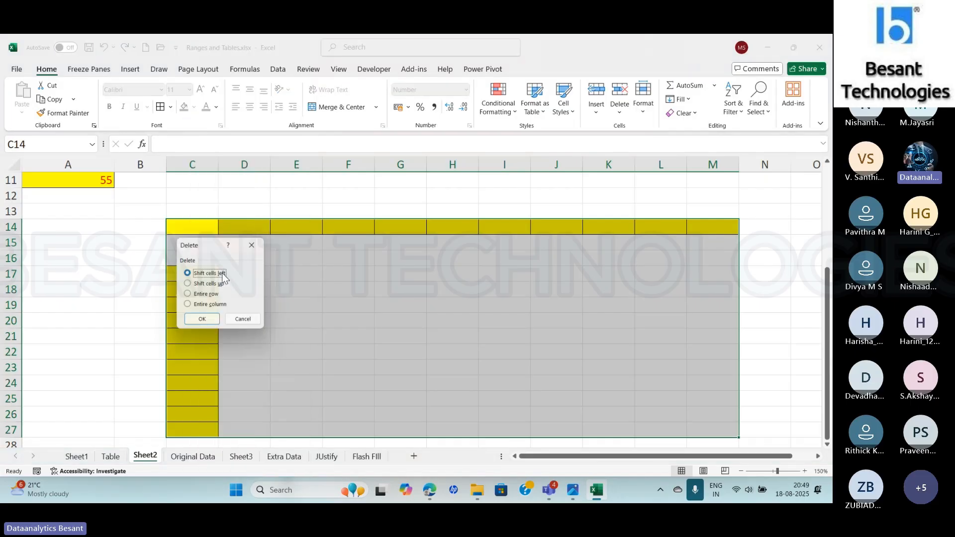
pyautogui.click(206, 294)
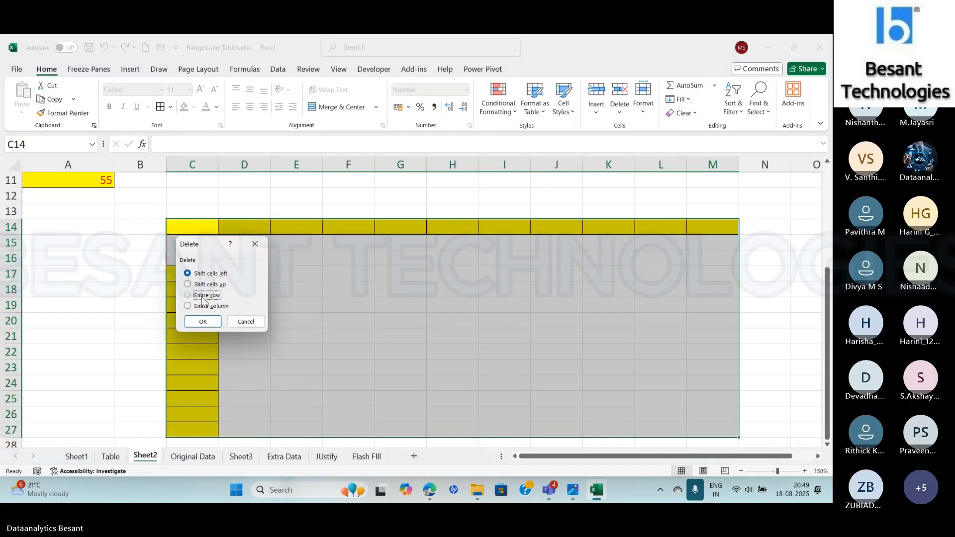
pyautogui.click(200, 319)
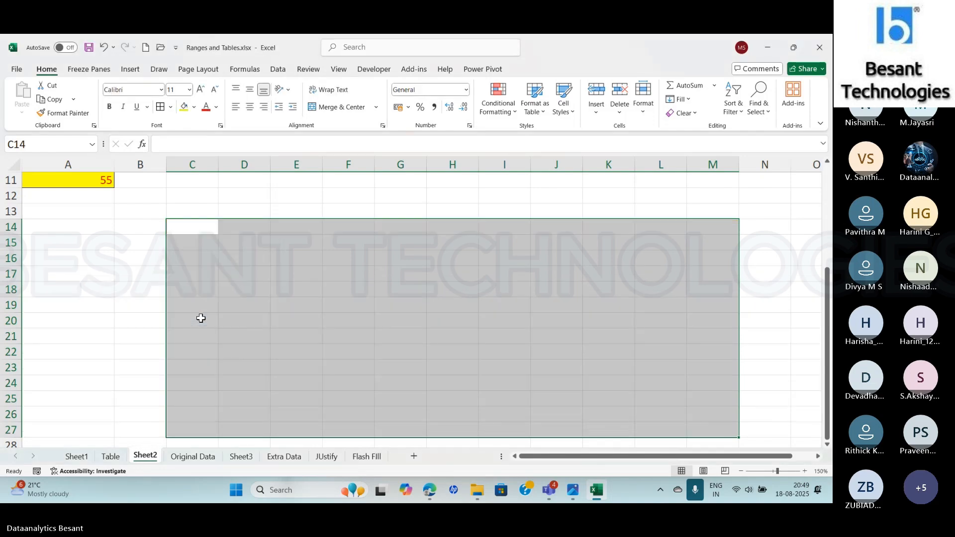
pyautogui.click(286, 285)
pyautogui.hotkey('ctrl', 'Home')
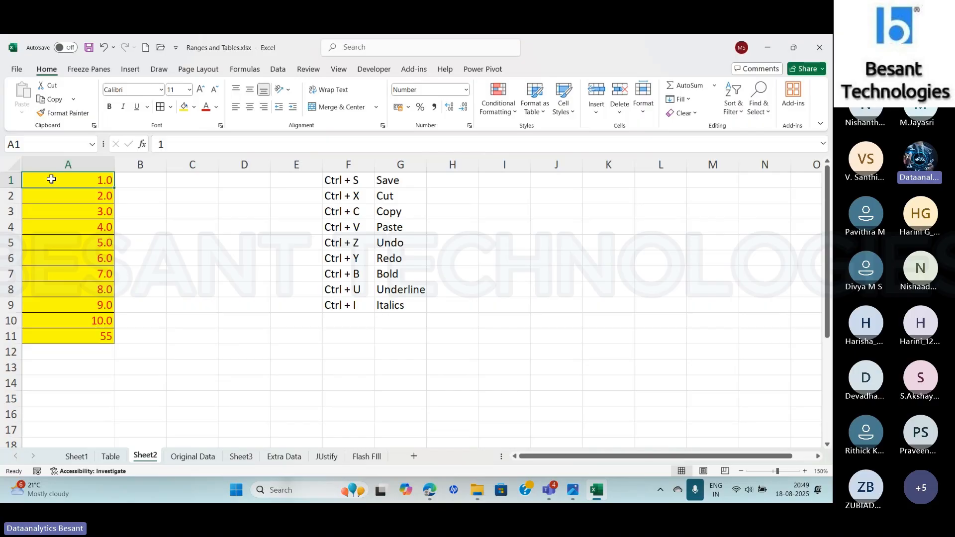
# - Copy the range A1:A11 and paste it at C1 with the Values option
pyautogui.moveTo(49, 180); pyautogui.dragTo(59, 337)
pyautogui.hotkey('ctrl', 'c')
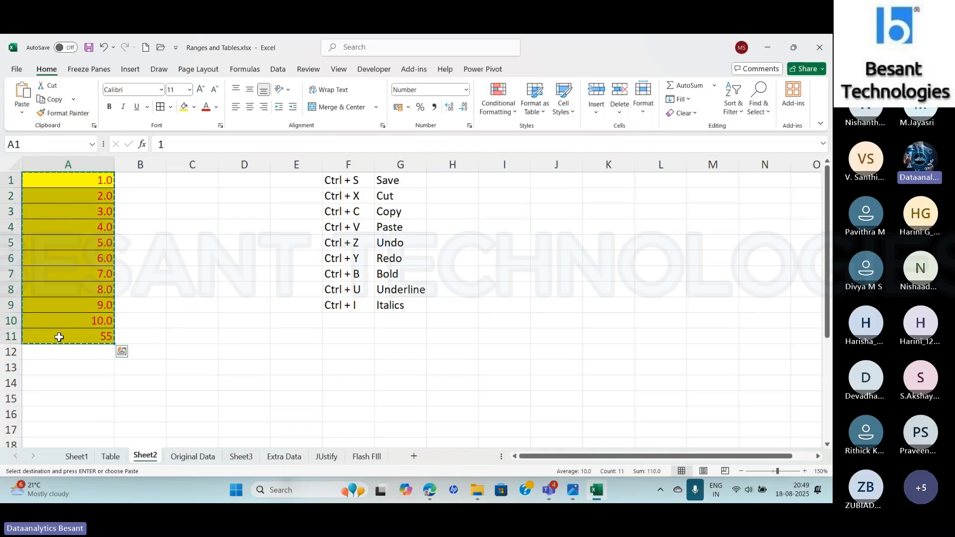
pyautogui.click(189, 184)
pyautogui.click(22, 113)
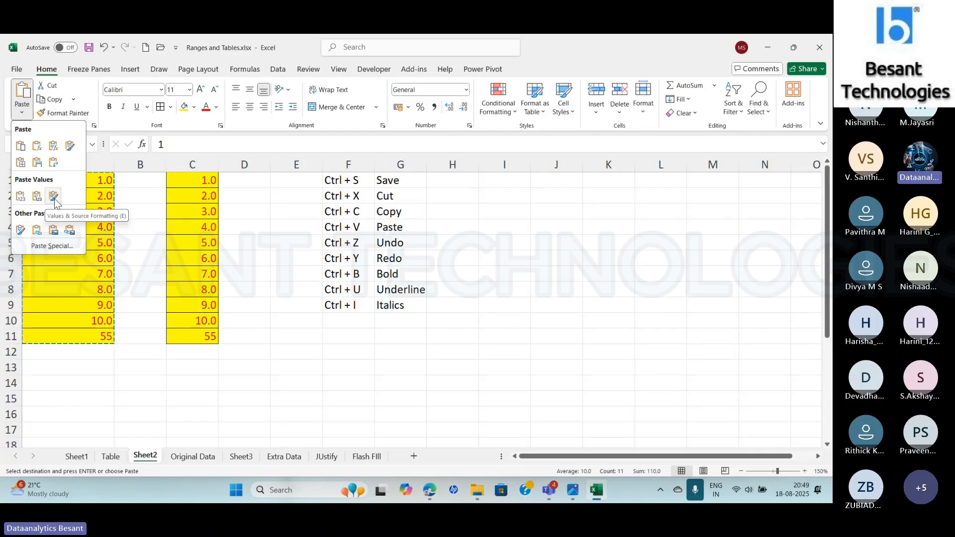
pyautogui.click(19, 197)
# - Check the pasted cells C11 and C1, and undo the Values paste
pyautogui.click(187, 336)
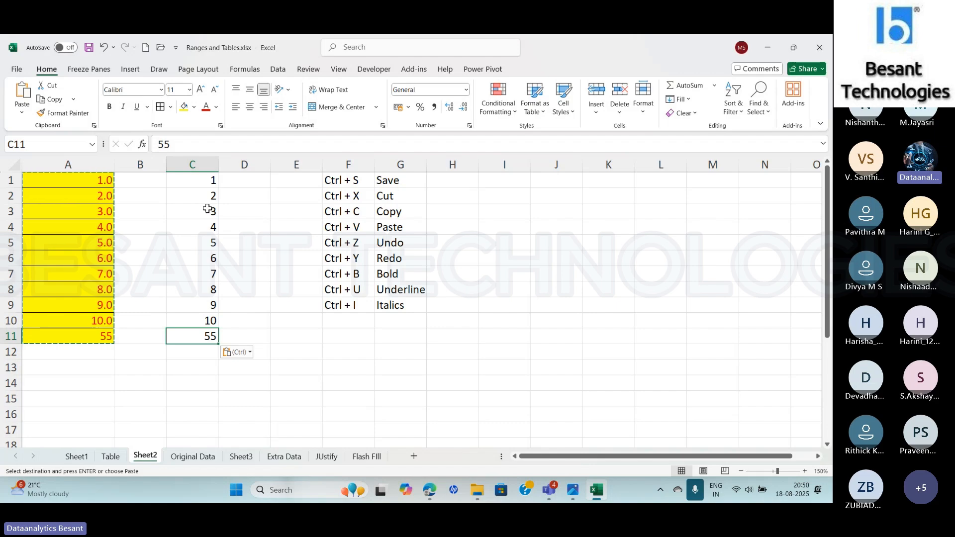
pyautogui.click(22, 112)
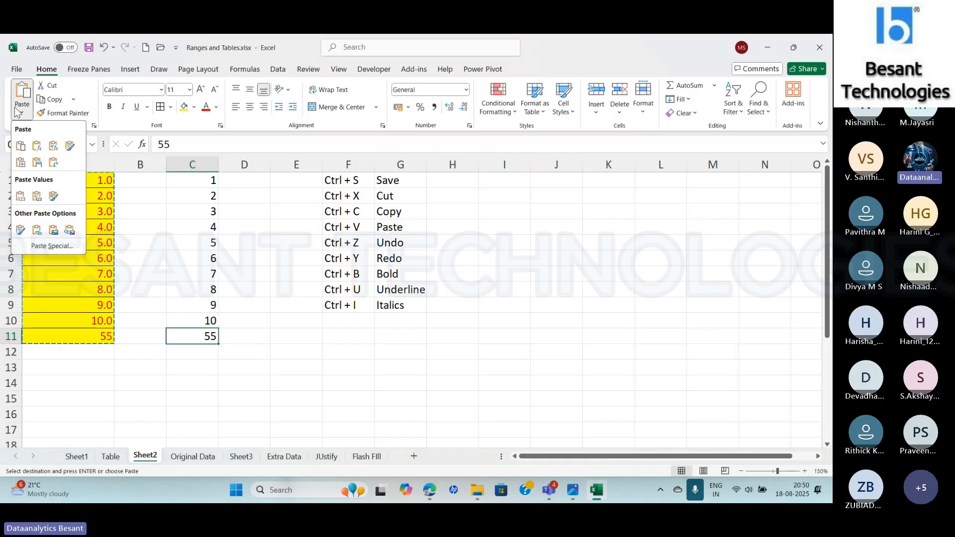
pyautogui.click(22, 199)
pyautogui.click(188, 180)
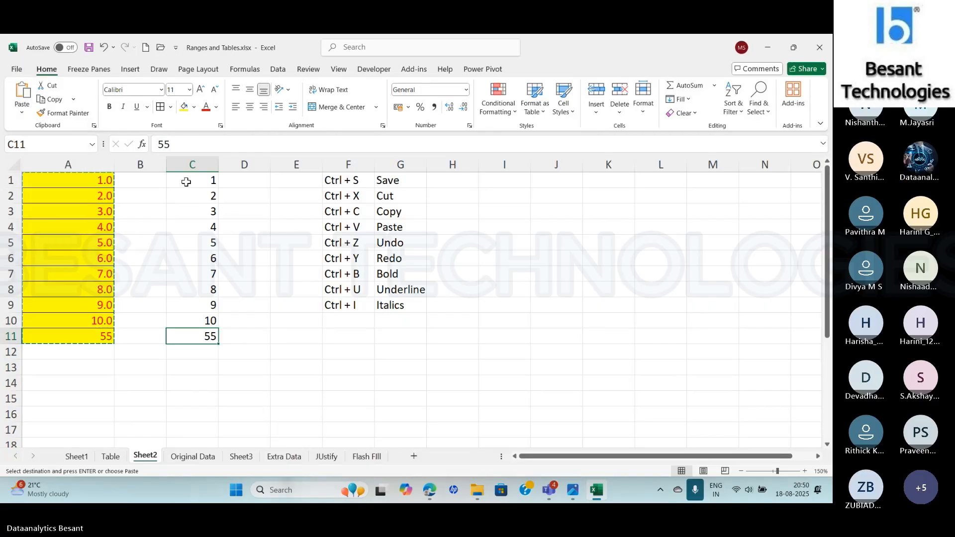
pyautogui.click(187, 182)
pyautogui.press('Escape')
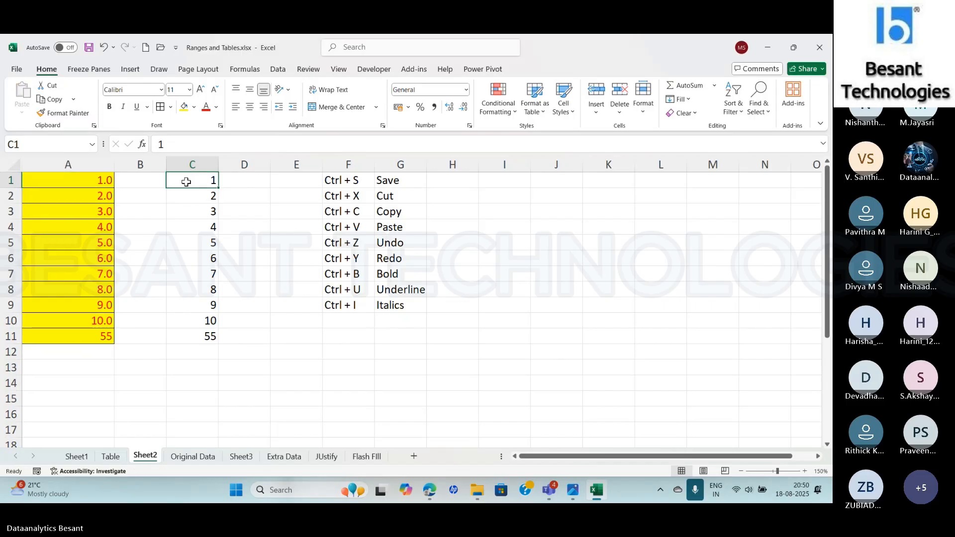
pyautogui.hotkey('ctrl', 'z')
# - Copy the range A1:A11 and paste it at C1 with the Values & Number Formatting option
pyautogui.click(88, 184)
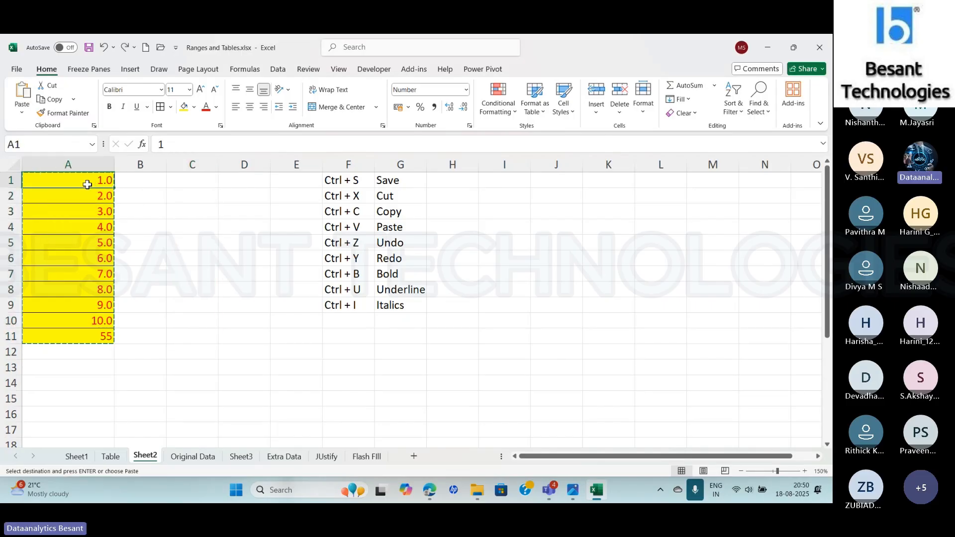
pyautogui.moveTo(87, 184); pyautogui.dragTo(94, 330)
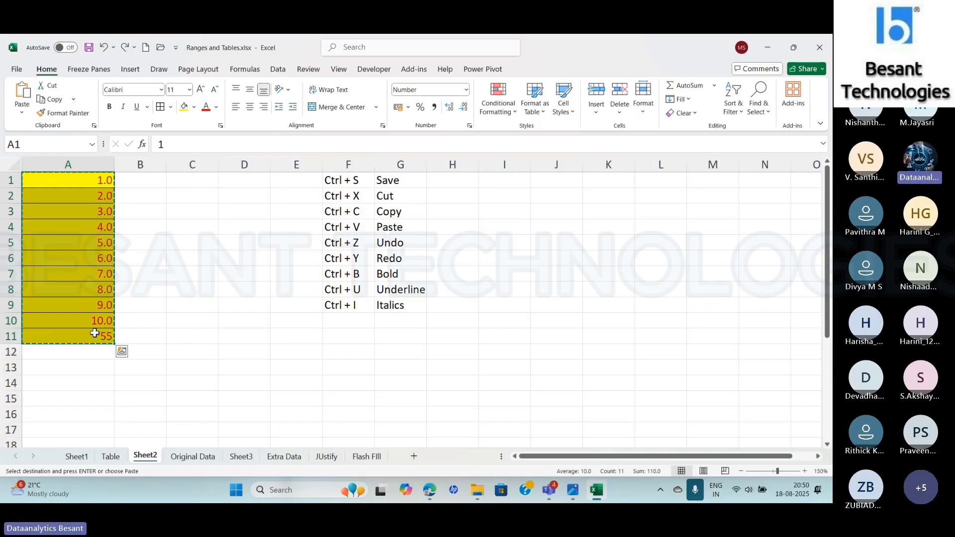
pyautogui.click(201, 183)
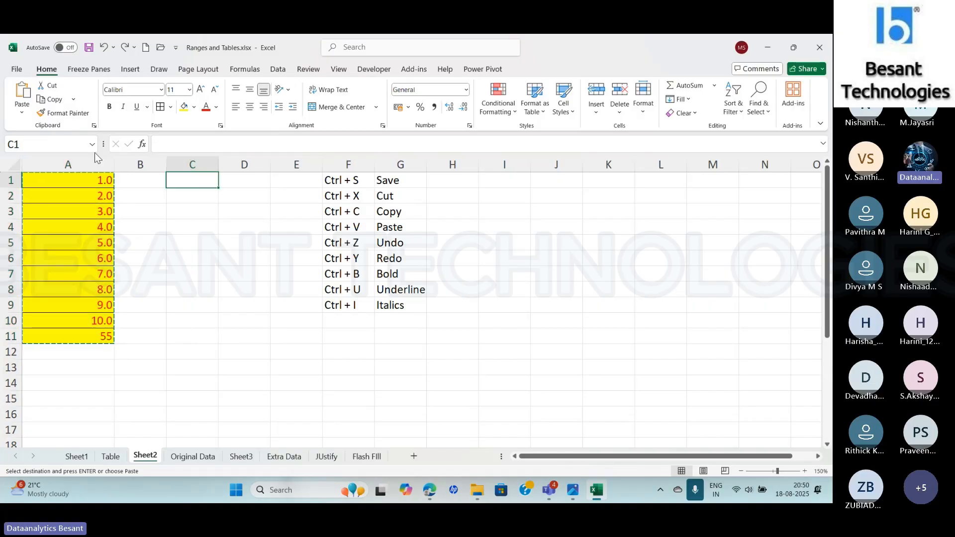
pyautogui.click(22, 113)
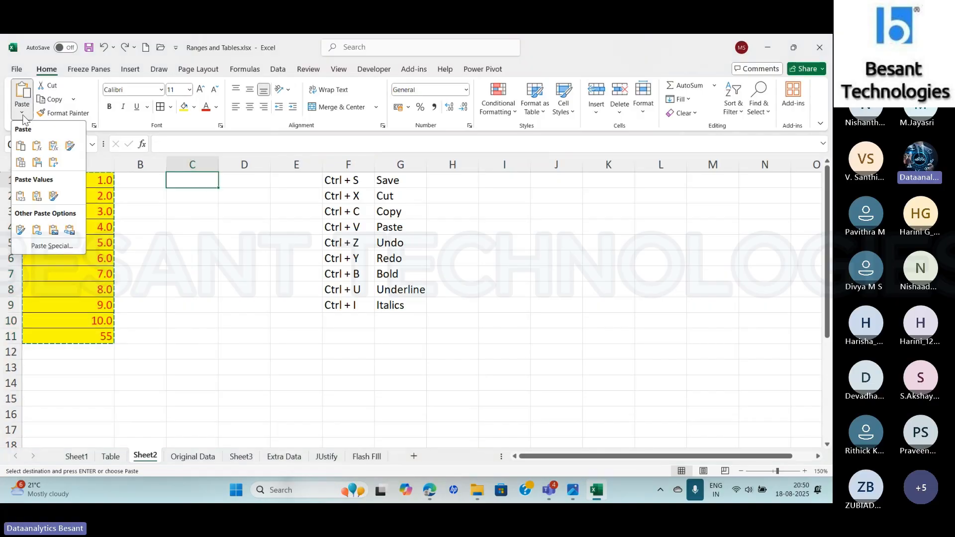
pyautogui.click(36, 198)
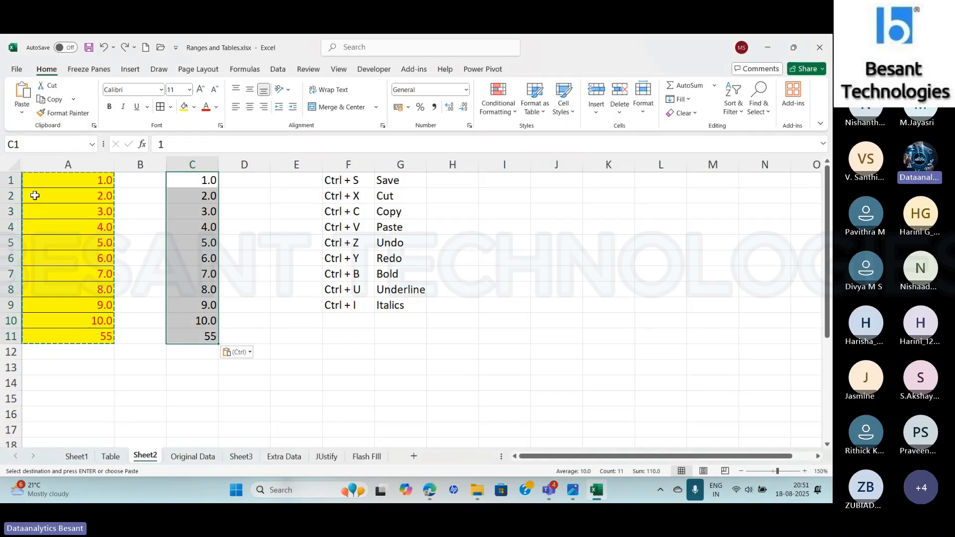
# - Check the pasted cells C1 and C11, and undo the Values & Number Formatting paste
pyautogui.click(192, 183)
pyautogui.click(195, 336)
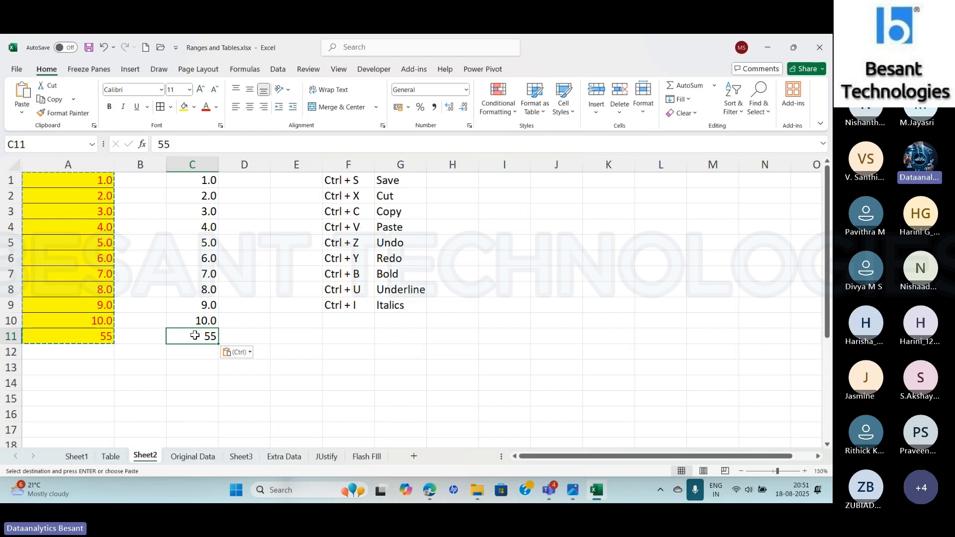
pyautogui.hotkey('ctrl', 'z')
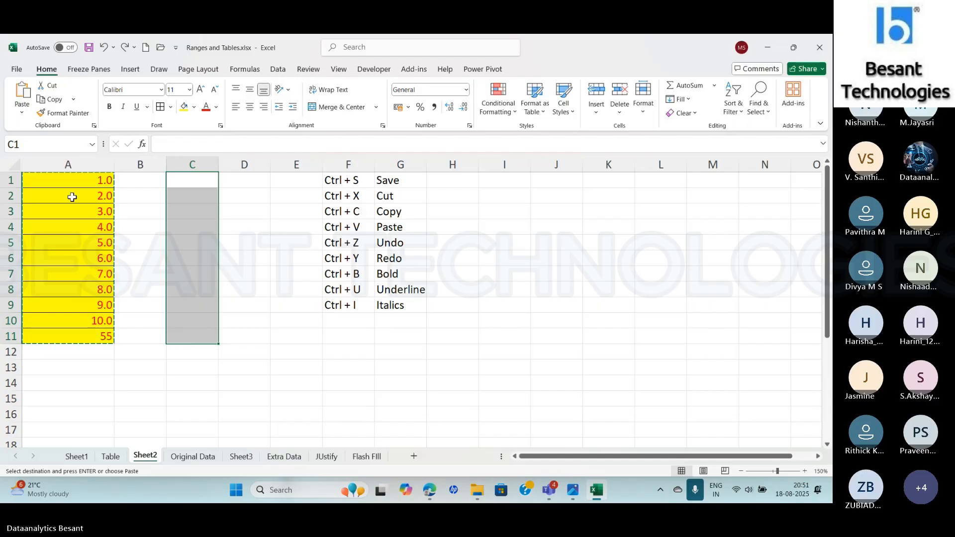
# - Copy the range A1:A11 and paste it at C1 with the Values & Source Formatting option
pyautogui.moveTo(70, 186); pyautogui.dragTo(92, 342)
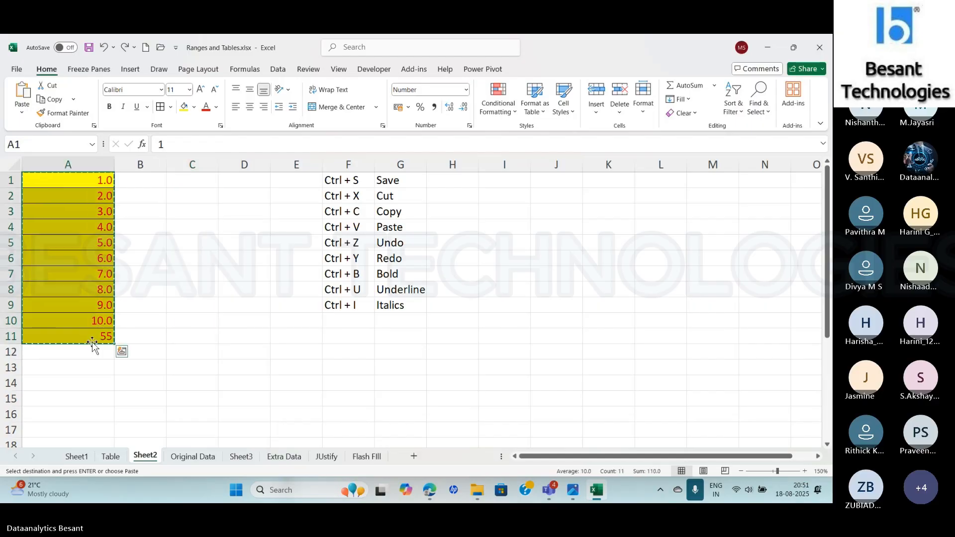
pyautogui.click(192, 183)
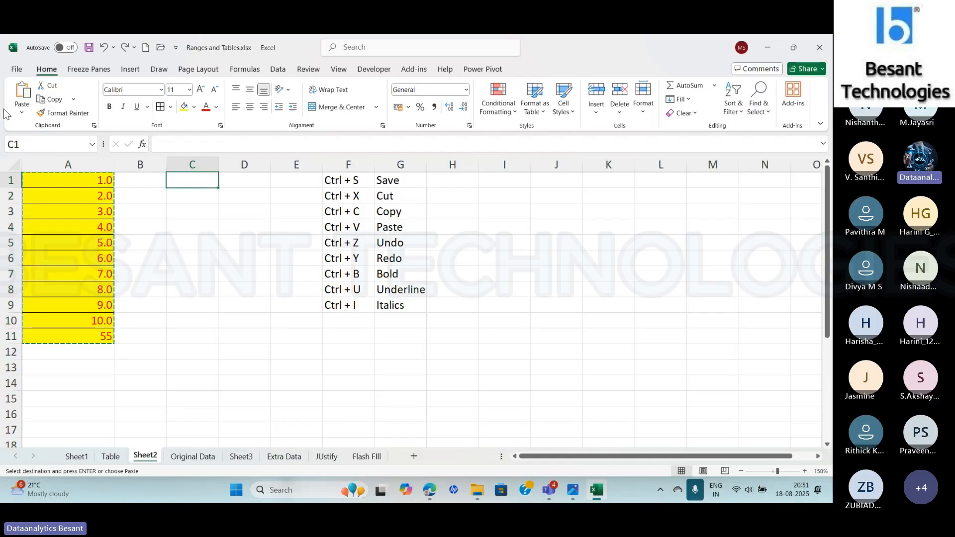
pyautogui.click(20, 114)
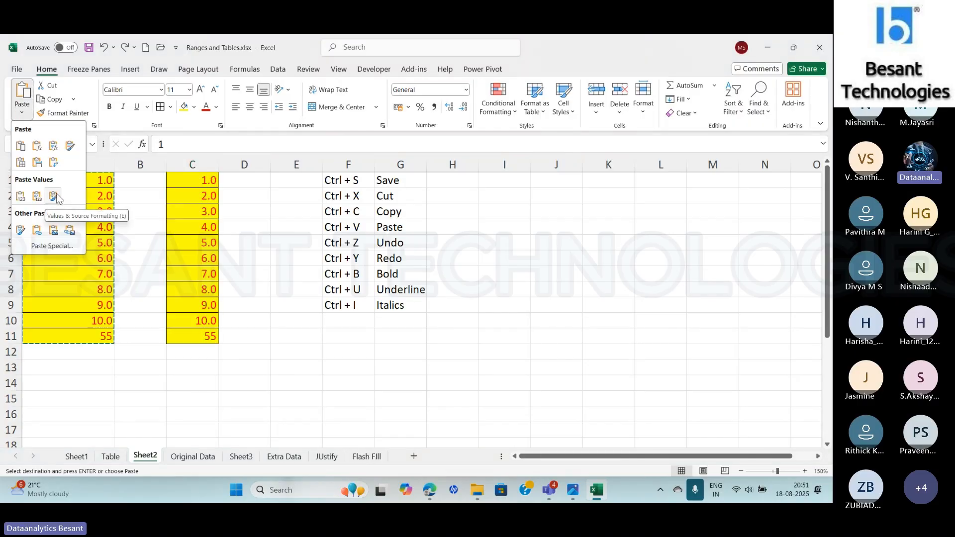
pyautogui.click(53, 195)
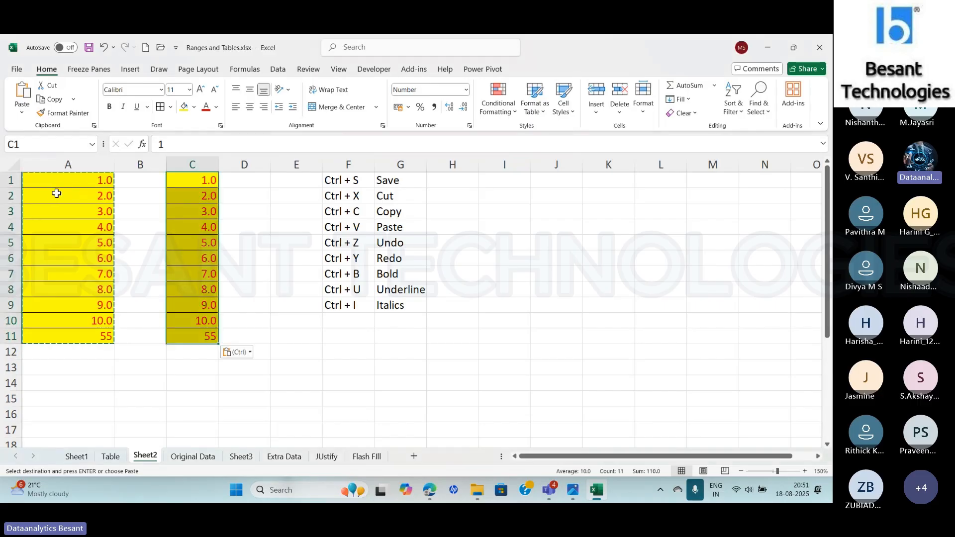
# - Check the pasted cells C1 and C11, and undo the Values & Source Formatting paste
pyautogui.click(192, 182)
pyautogui.click(192, 333)
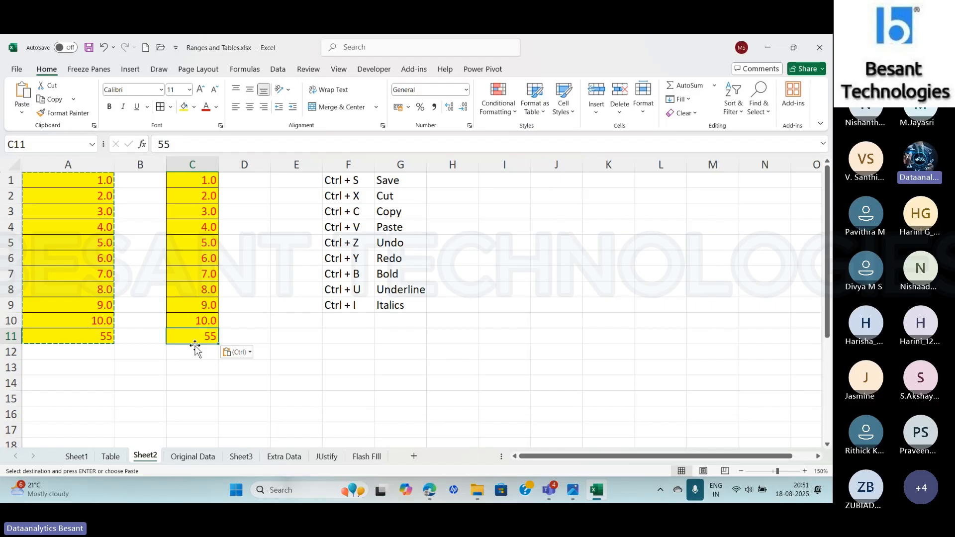
pyautogui.click(22, 111)
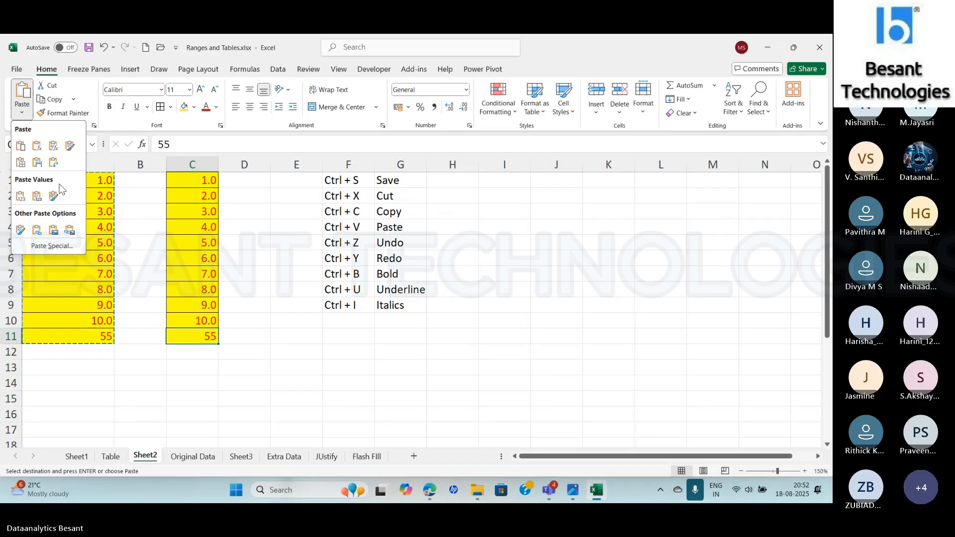
pyautogui.click(246, 186)
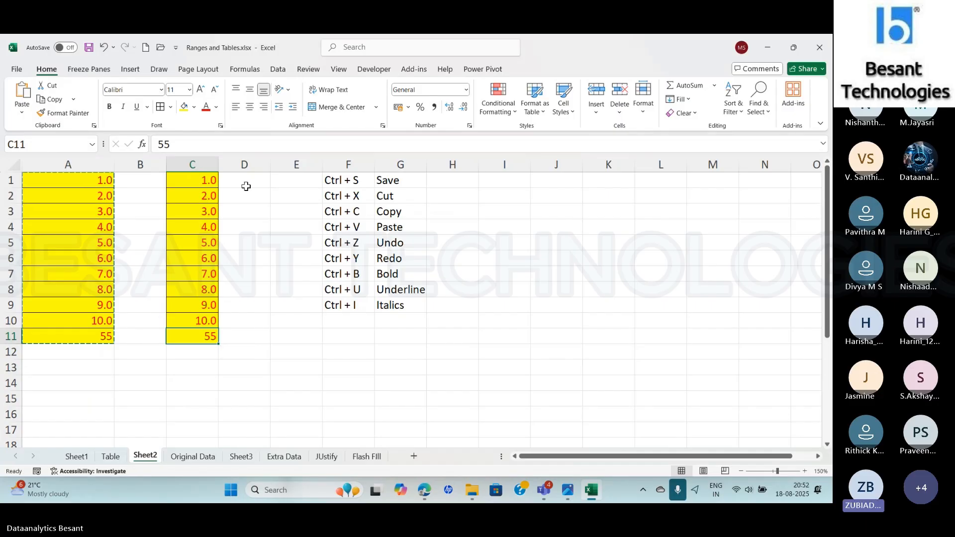
pyautogui.hotkey('ctrl', 'z')
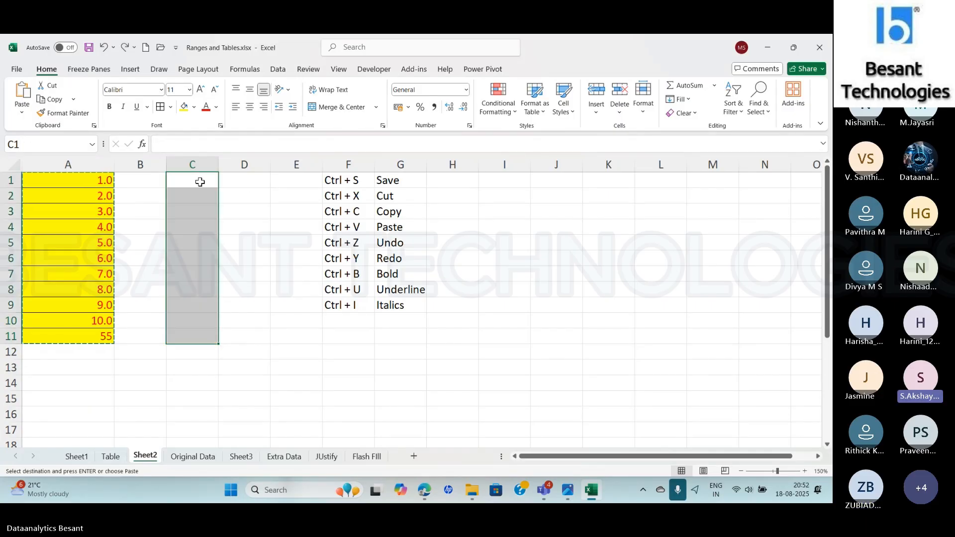
pyautogui.click(73, 184)
pyautogui.hotkey('alt', 'Tab')
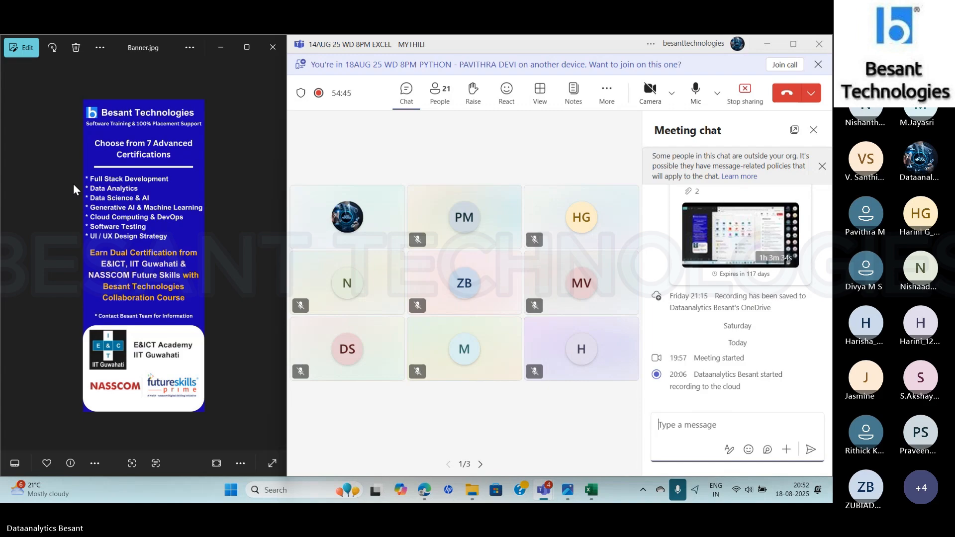
pyautogui.hotkey('alt', 'Tab')
# - Copy the range A1:A11, paste only its formatting at C1, and undo that paste
pyautogui.moveTo(73, 183); pyautogui.dragTo(79, 338)
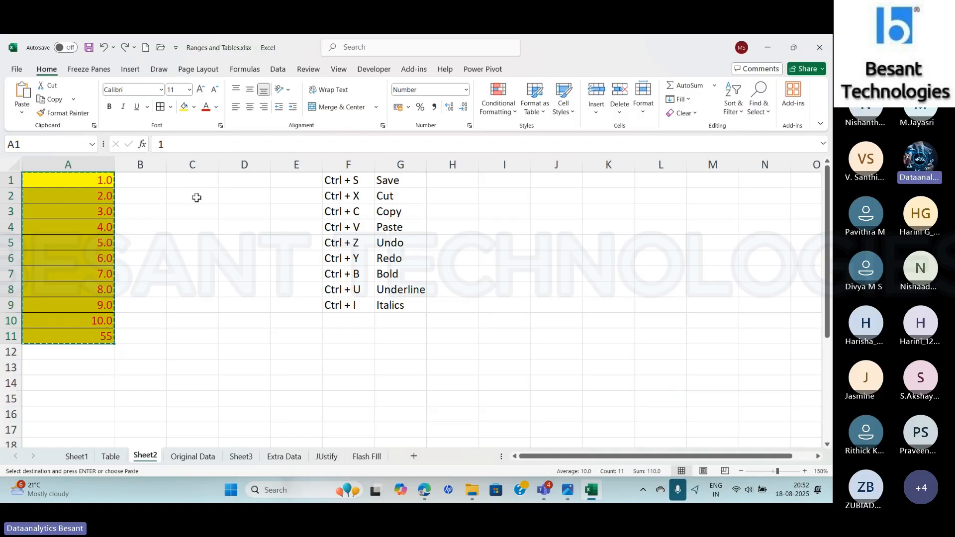
pyautogui.click(203, 182)
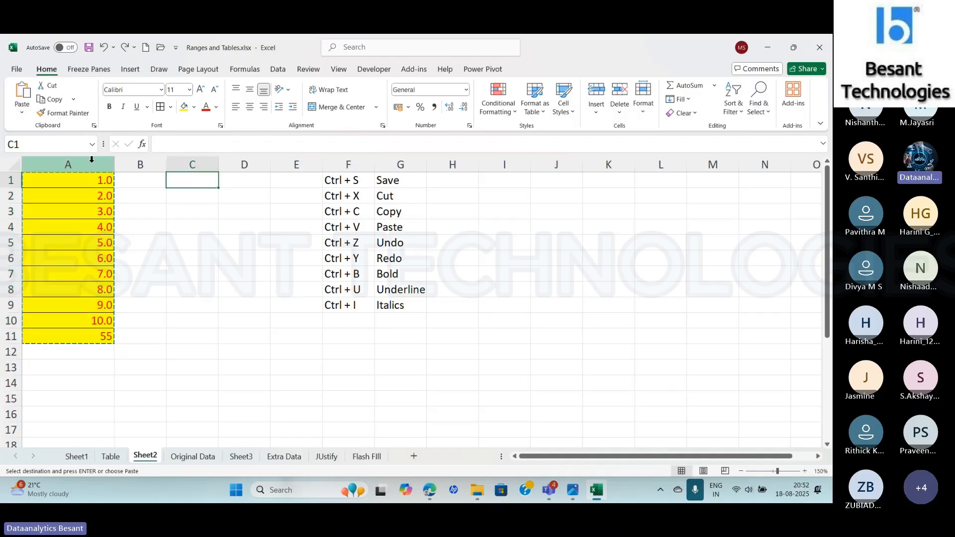
pyautogui.click(23, 114)
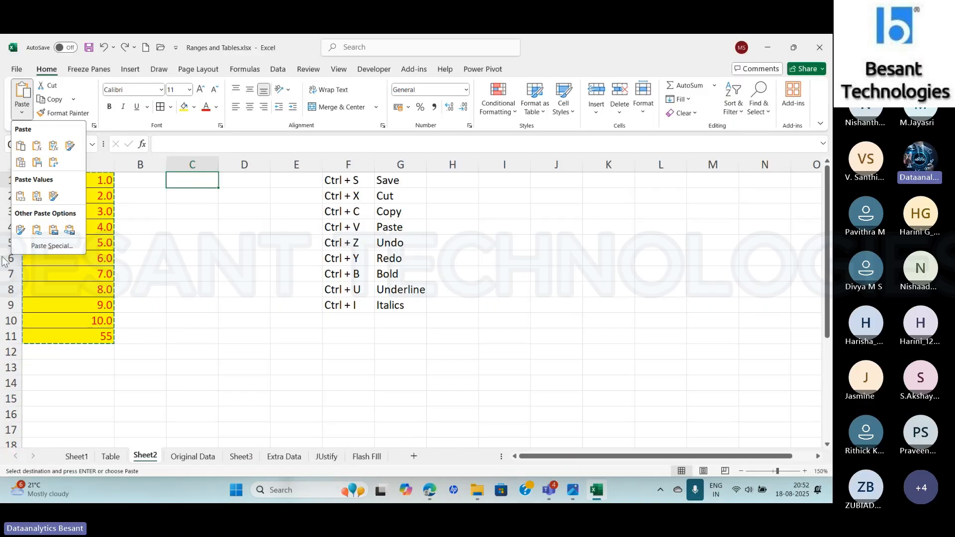
pyautogui.click(20, 230)
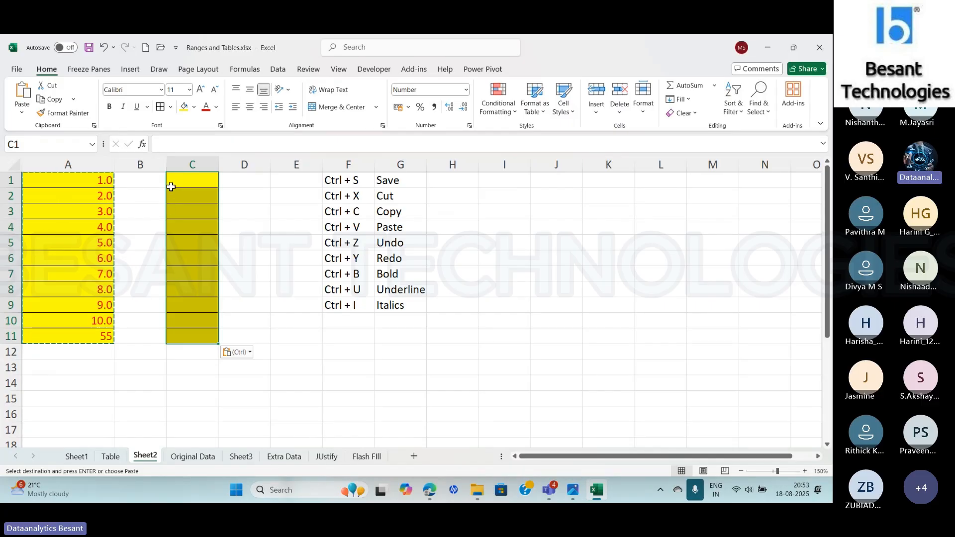
pyautogui.click(22, 113)
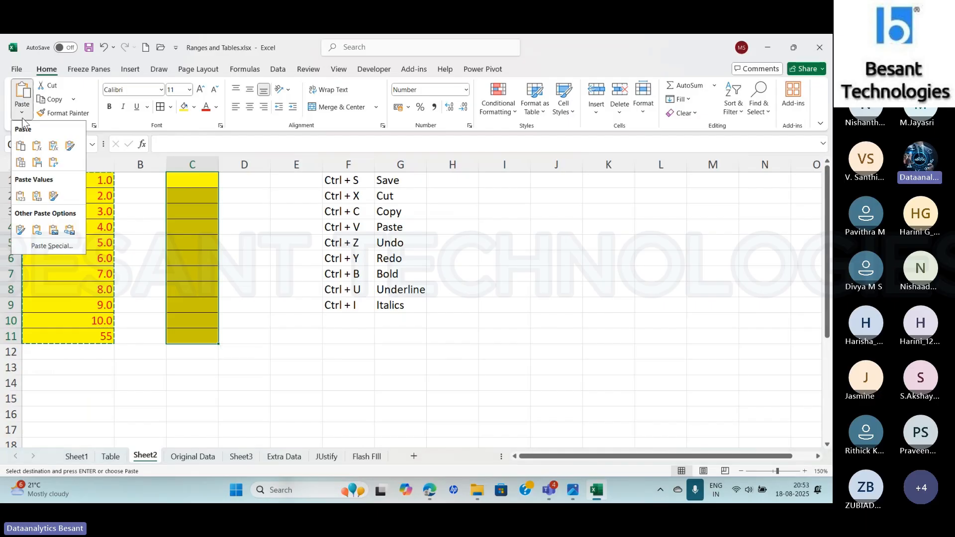
pyautogui.click(141, 374)
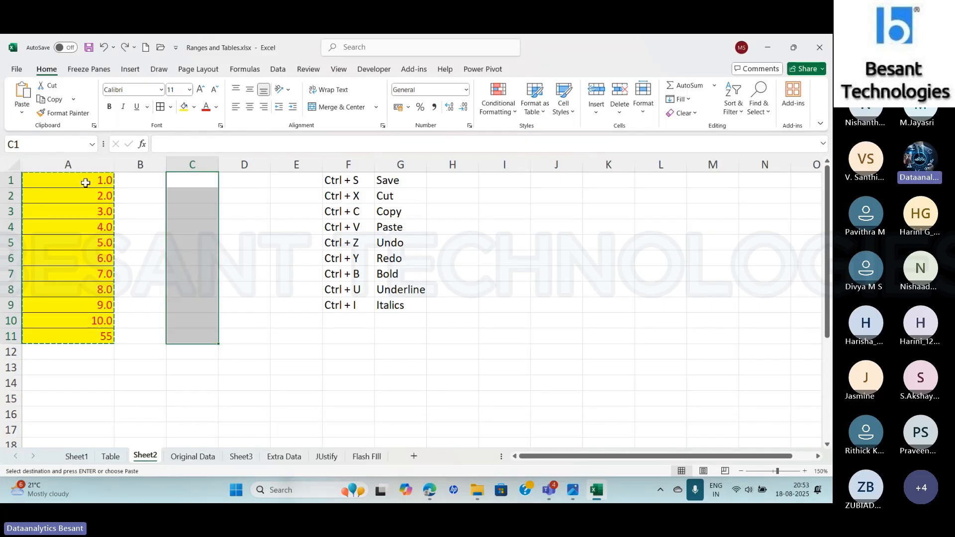
# - Apply the formatting of A1:A11 to the shortcut list F1:G9 with Format Painter, and undo it
pyautogui.moveTo(85, 181); pyautogui.dragTo(98, 338)
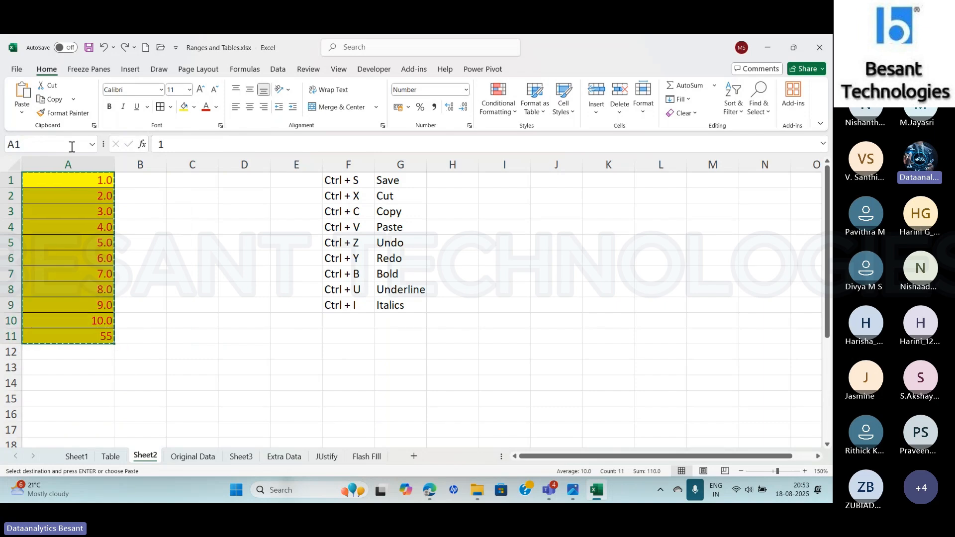
pyautogui.click(59, 113)
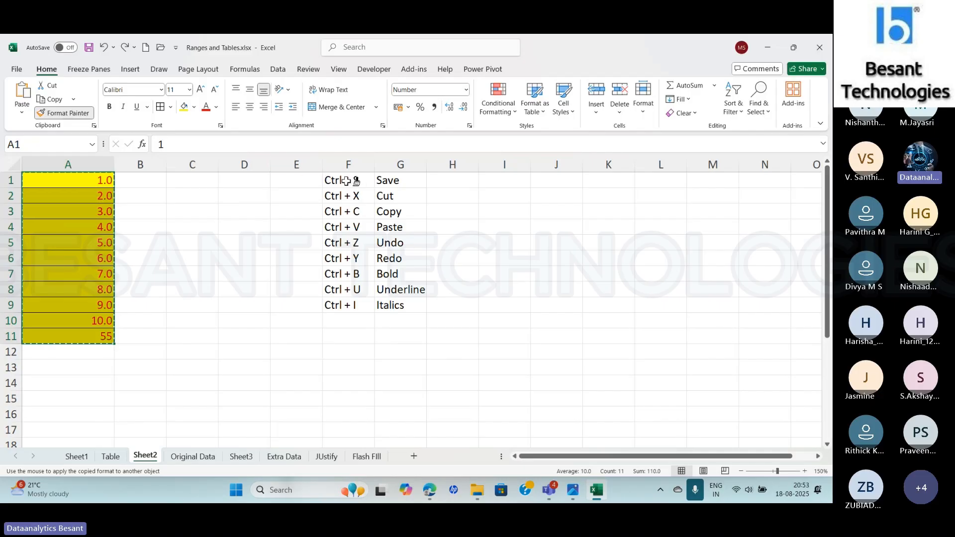
pyautogui.moveTo(346, 180); pyautogui.dragTo(398, 310)
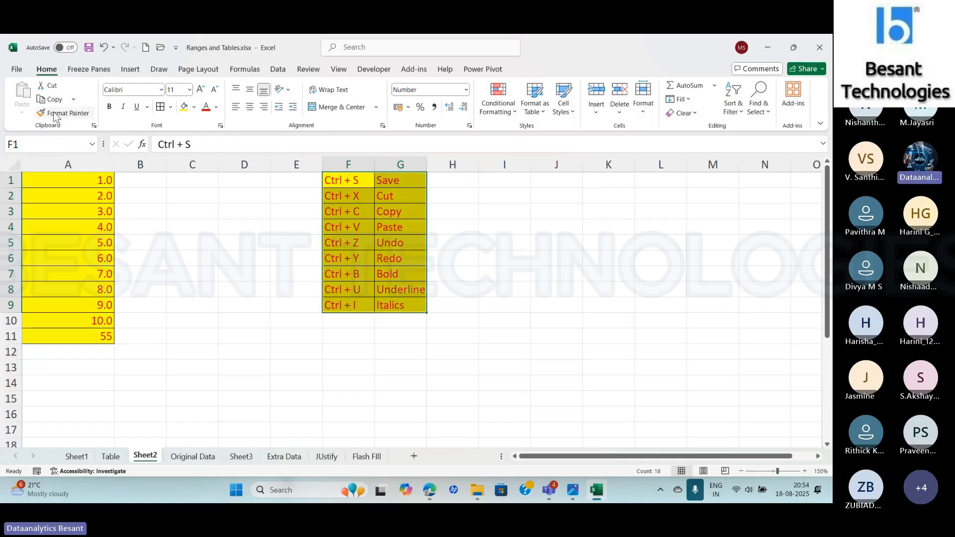
pyautogui.hotkey('ctrl', 'z')
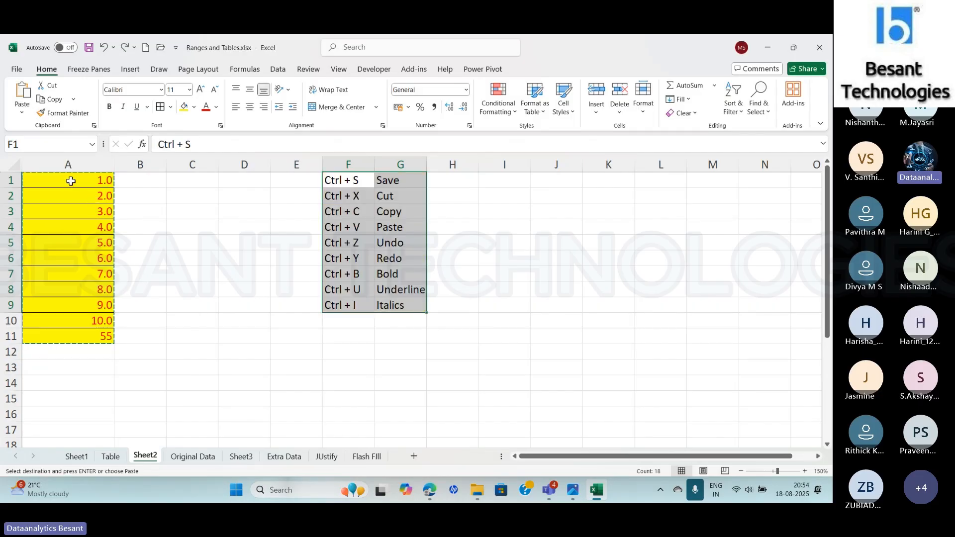
# - Copy the range A1:A11 and paste it at C1 with the Paste Link option
pyautogui.moveTo(70, 180); pyautogui.dragTo(73, 338)
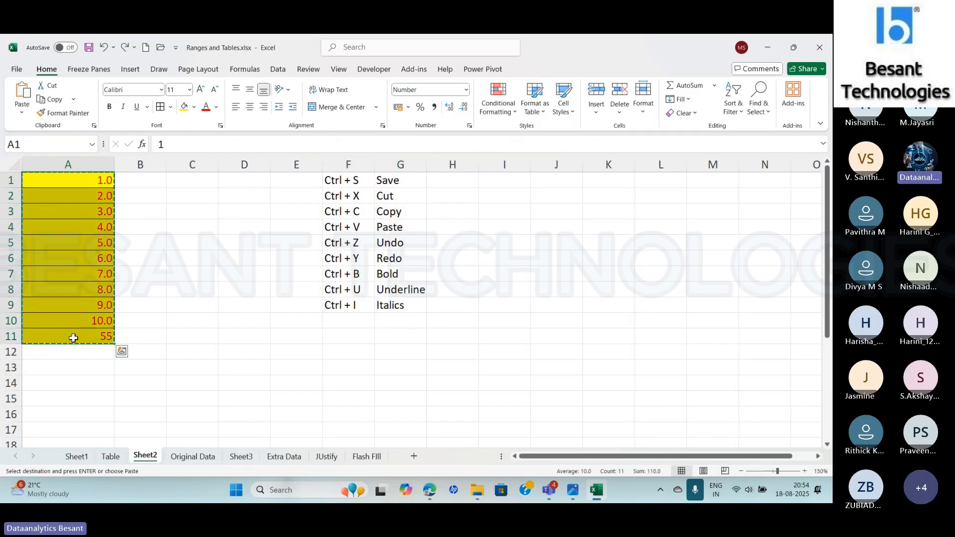
pyautogui.click(204, 180)
pyautogui.click(23, 114)
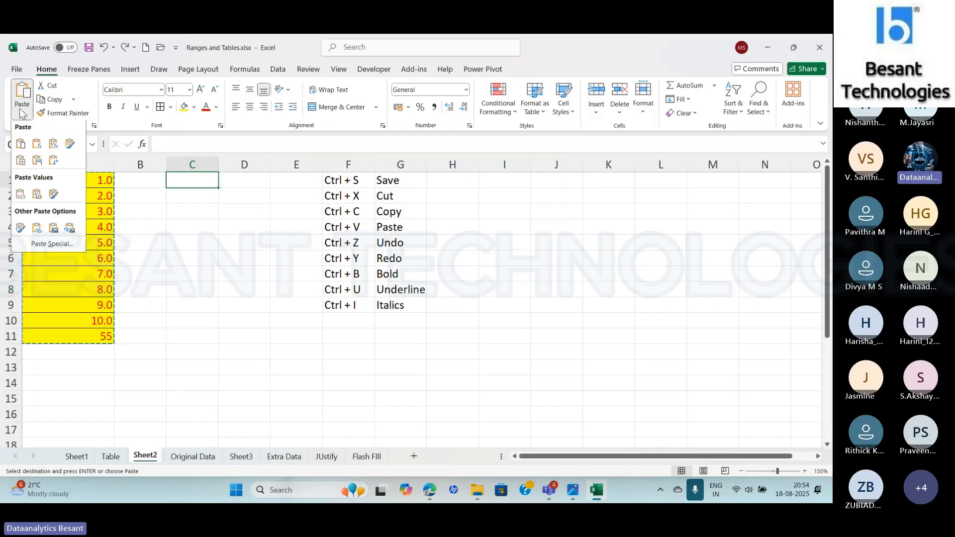
pyautogui.click(37, 230)
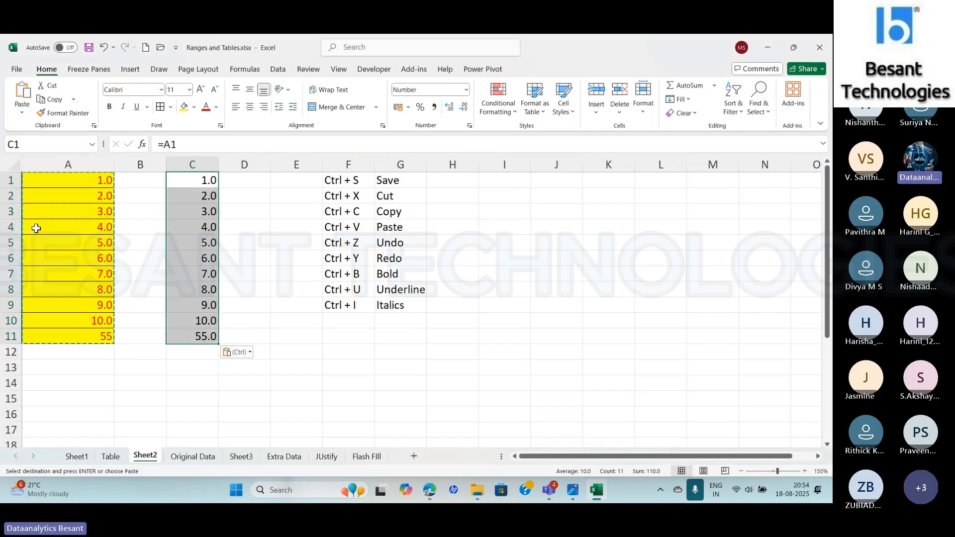
# - Inspect the formulas of the linked cells C1, C2 and C11, and compare them with source cell A1
pyautogui.click(192, 187)
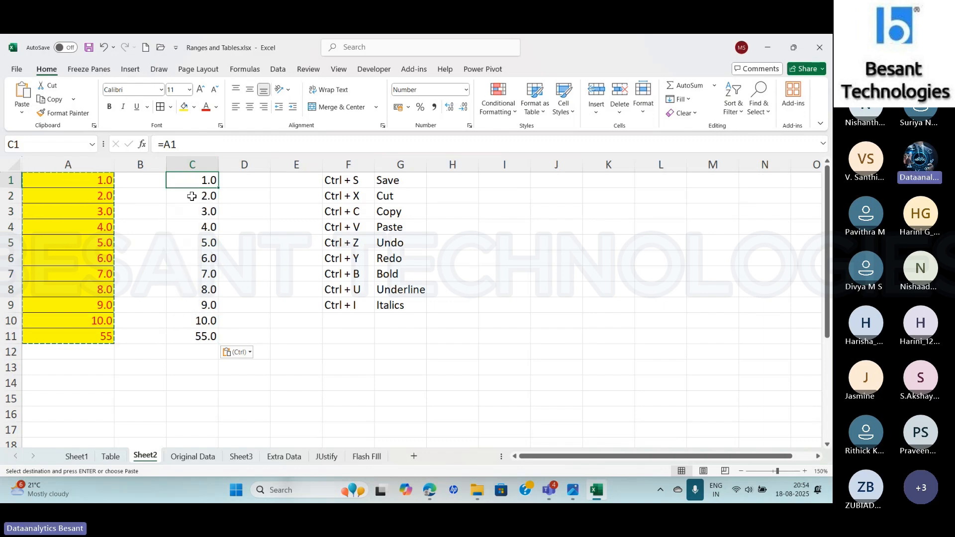
pyautogui.click(193, 195)
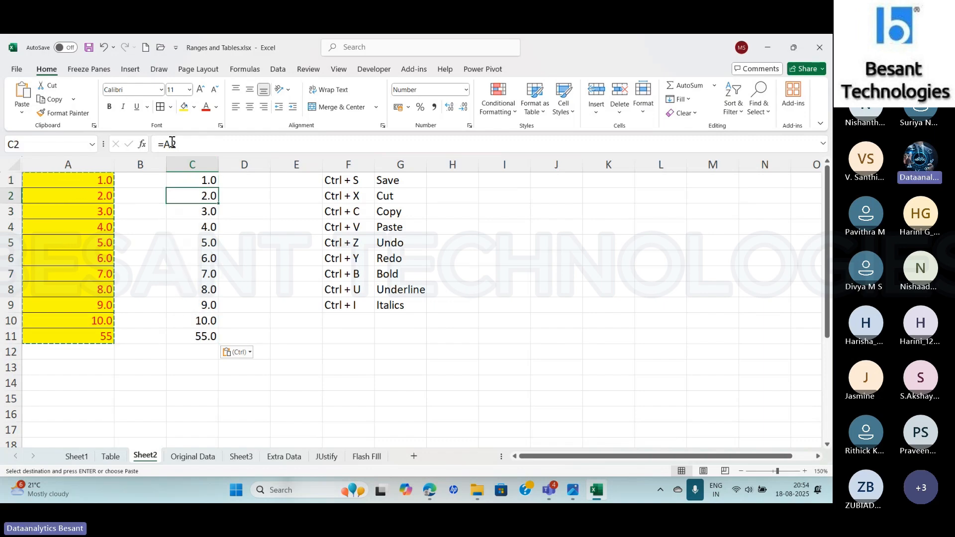
pyautogui.click(195, 181)
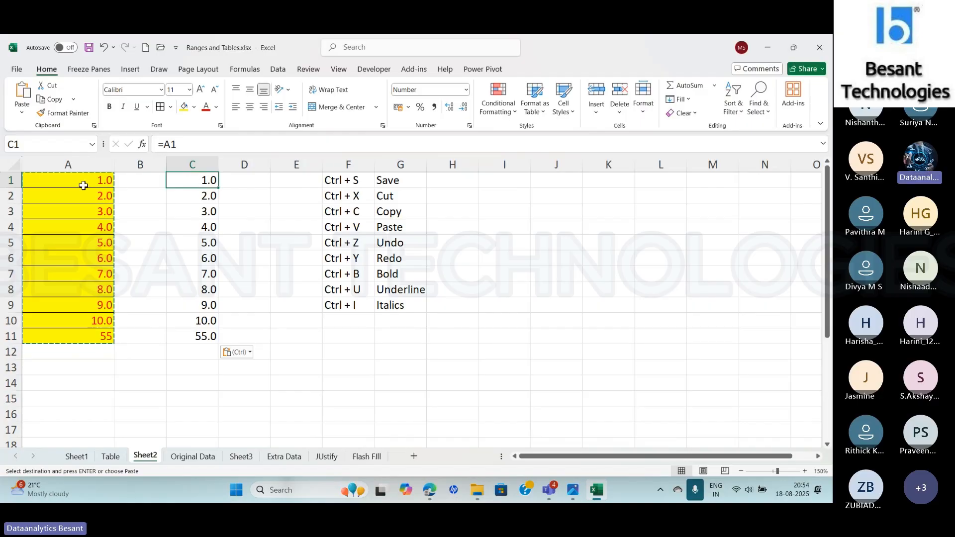
pyautogui.click(190, 197)
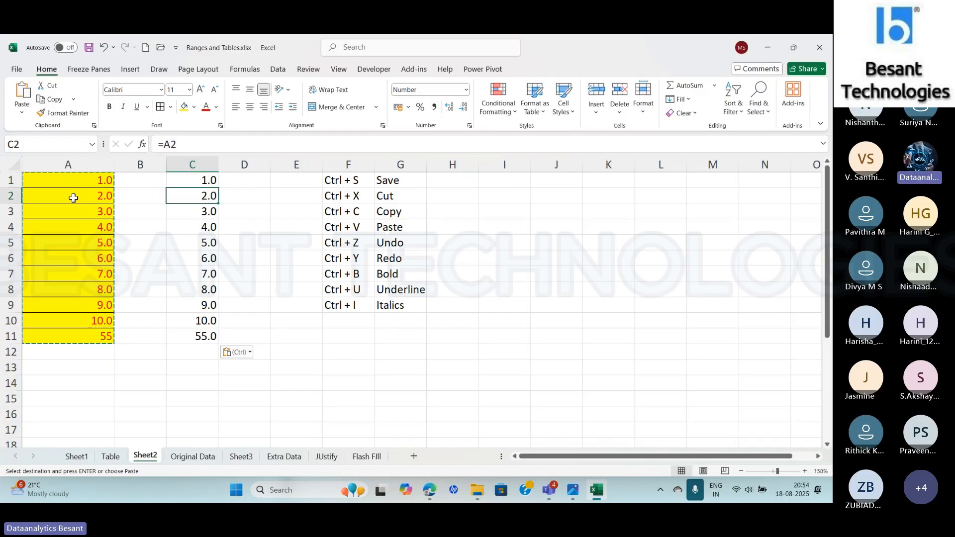
pyautogui.click(190, 336)
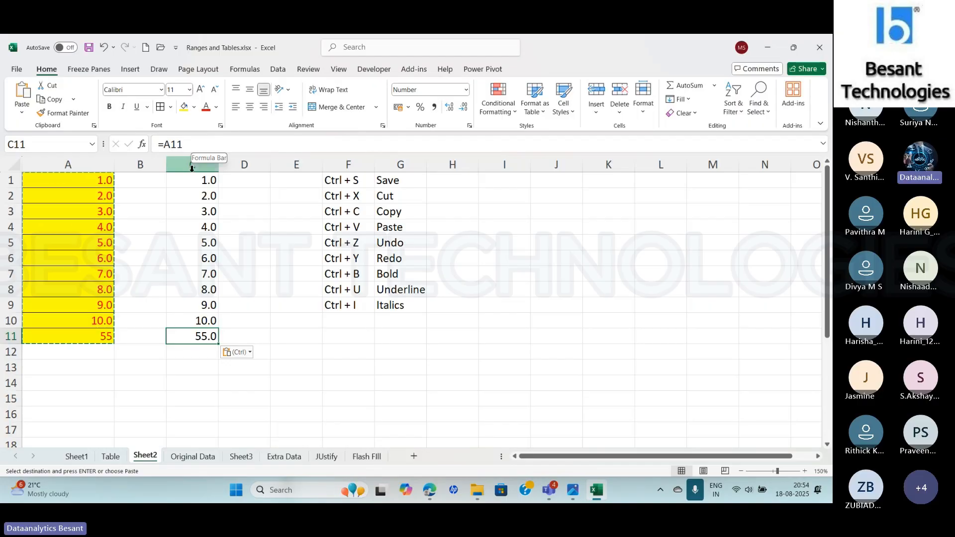
pyautogui.click(76, 183)
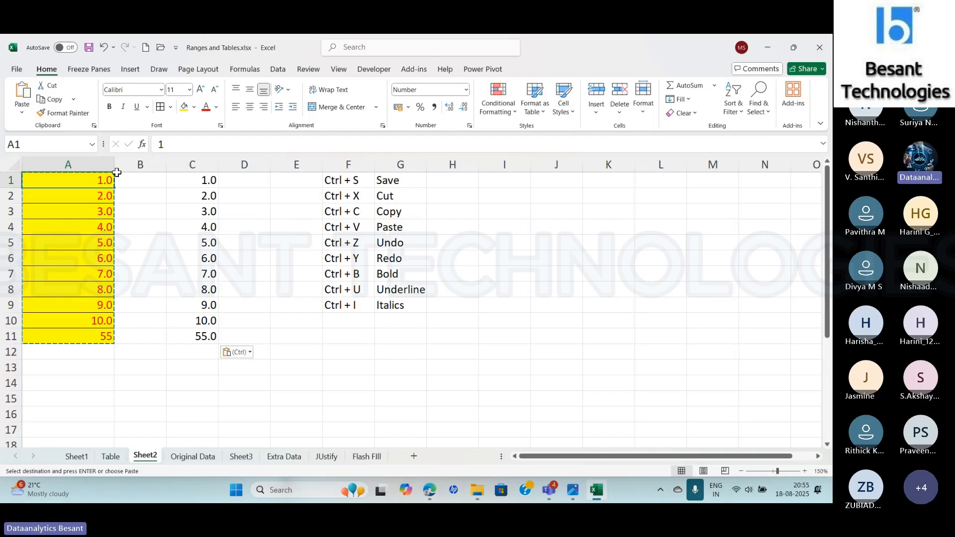
# - Change the value of source cell A1 to 1.5 and check the linked cell C1 against it
pyautogui.click(200, 144)
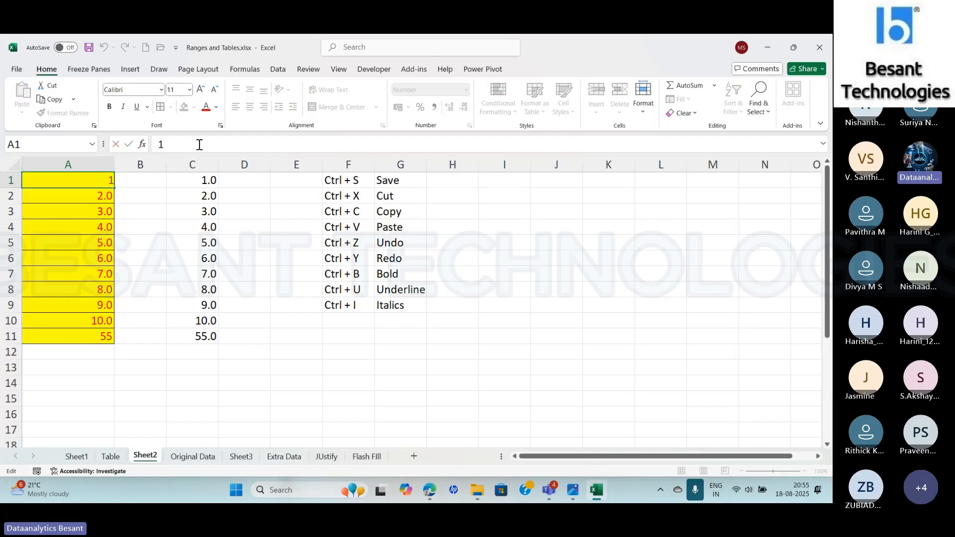
pyautogui.write('.5')
pyautogui.press('Return')
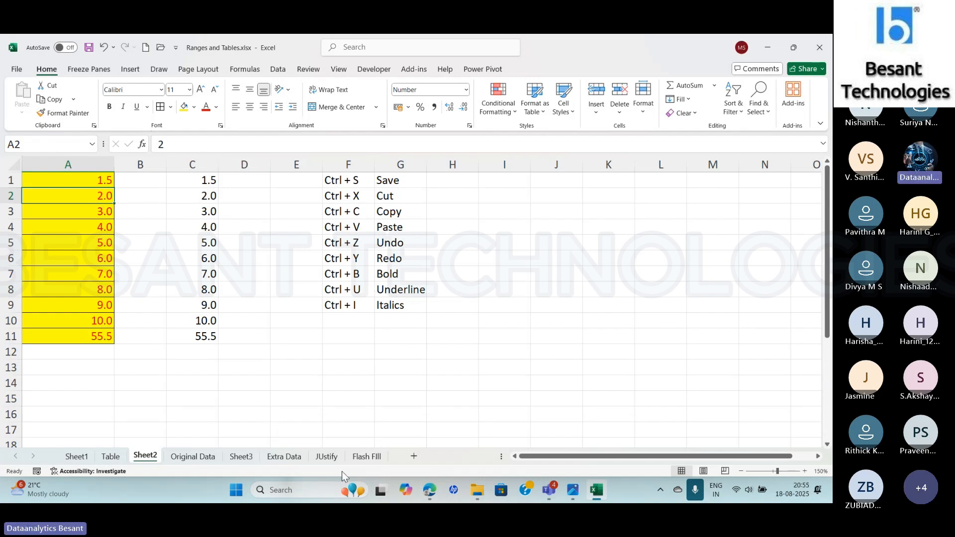
pyautogui.moveTo(377, 487)
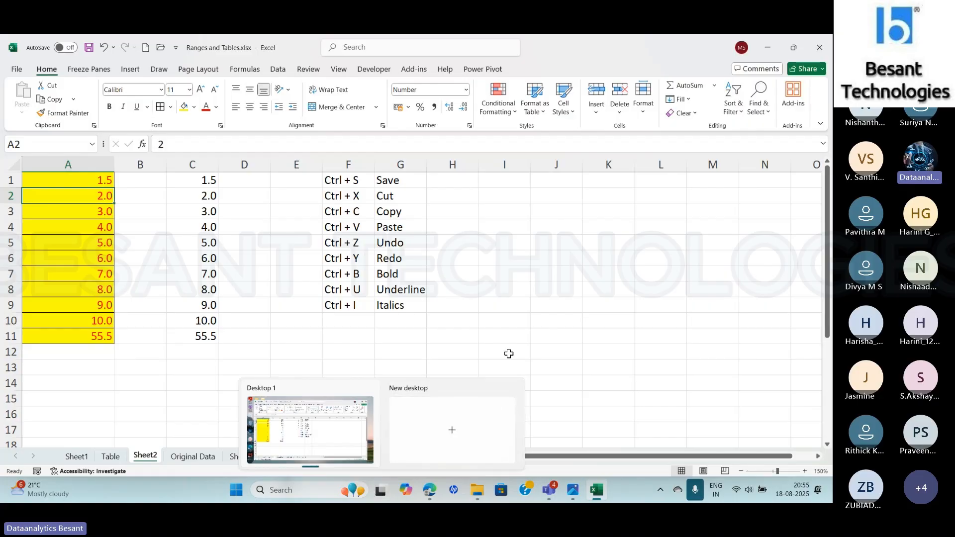
pyautogui.click(185, 182)
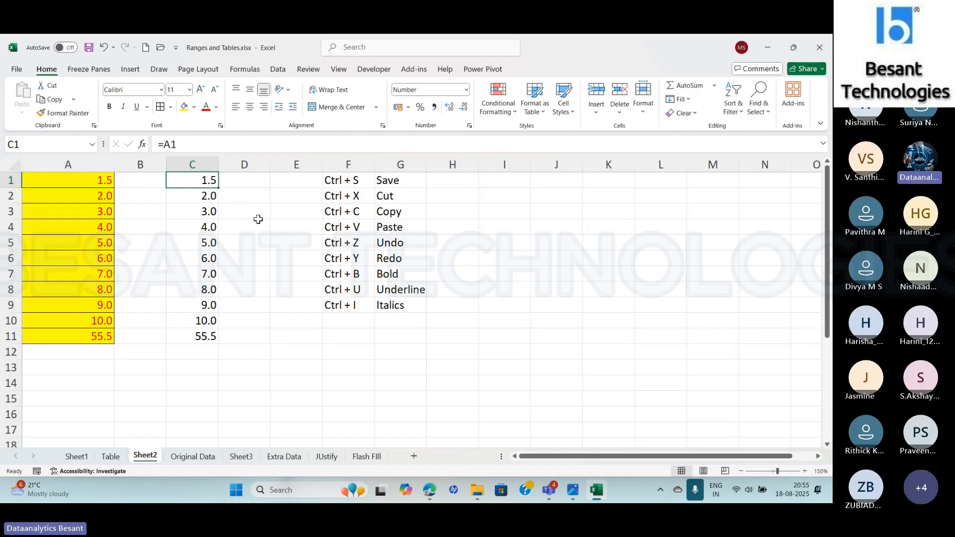
pyautogui.click(78, 182)
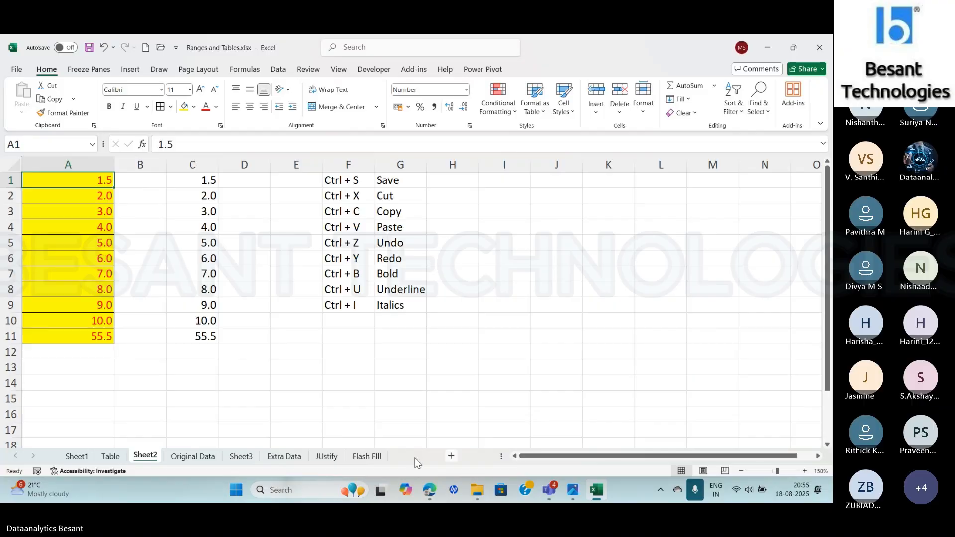
# - Add a new blank worksheet directly after Sheet2 and enlarge its view to 140%
pyautogui.click(414, 456)
pyautogui.click(804, 471)
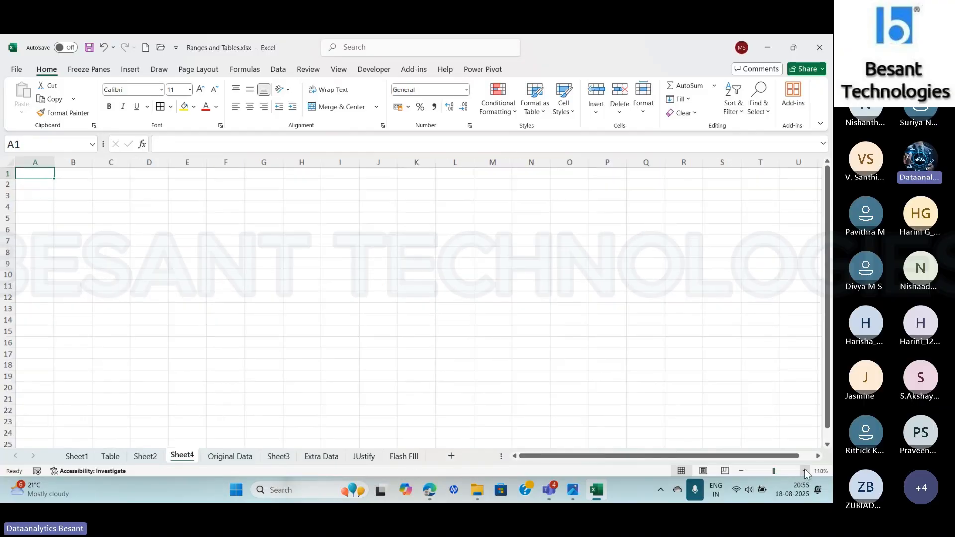
pyautogui.click(805, 471)
pyautogui.click(805, 471)
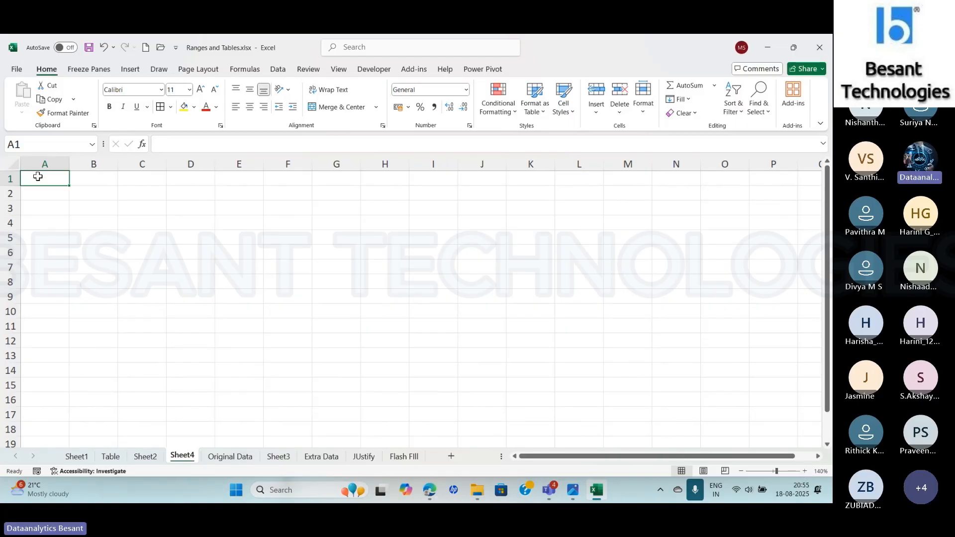
# - Link cell A1 of the new worksheet to cell A1 of Sheet2 with the formula =Sheet2!A1
pyautogui.click(159, 144)
pyautogui.write('=')
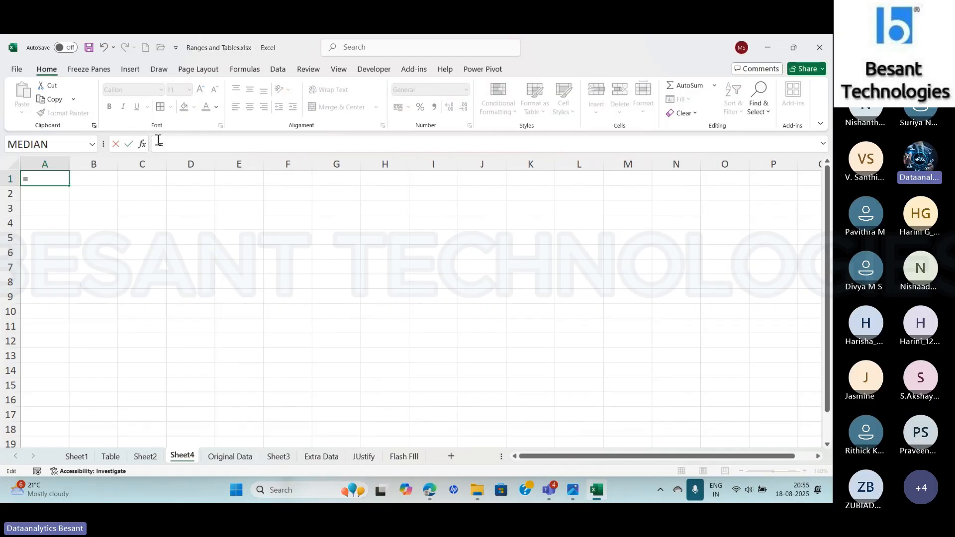
pyautogui.click(146, 459)
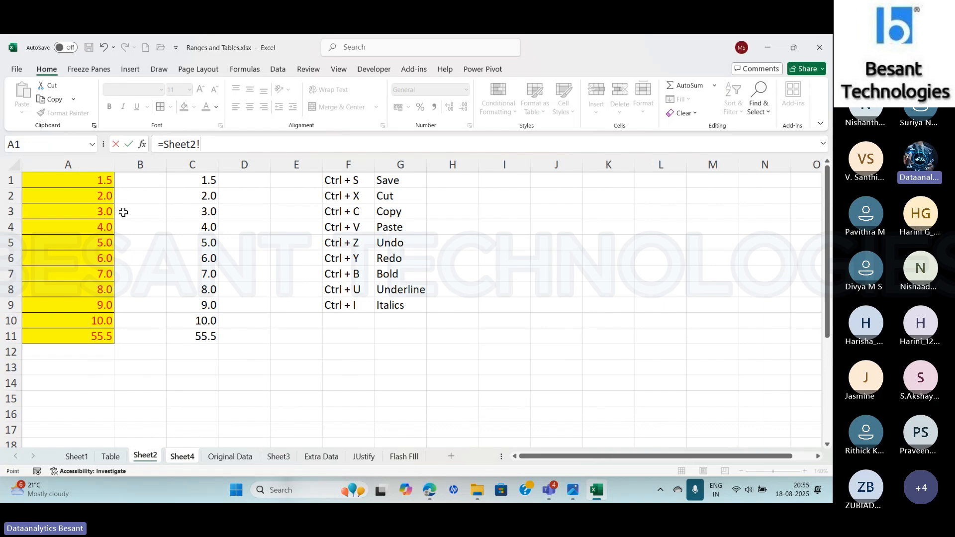
pyautogui.click(72, 178)
pyautogui.press('Return')
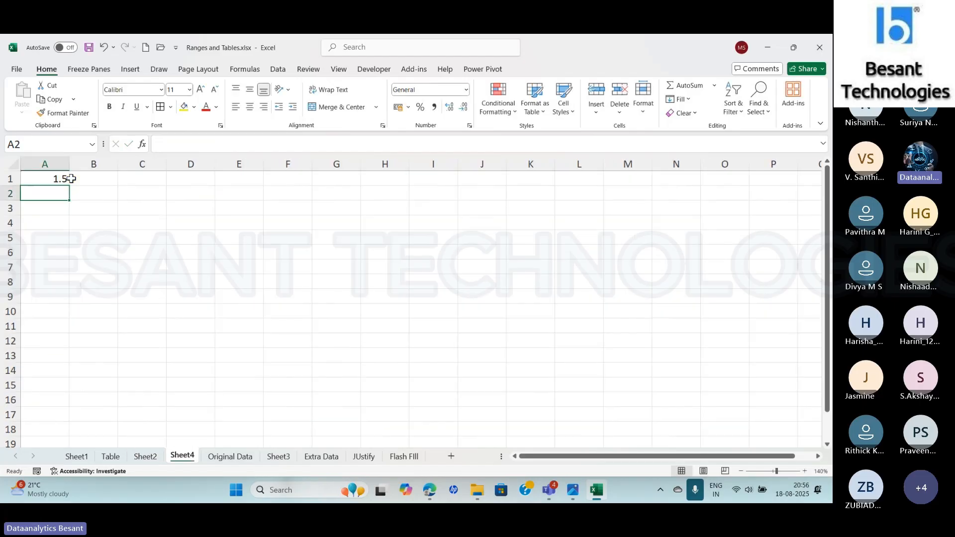
# - Compare the cross-sheet formula in A1 of Sheet4 with the same-sheet link formula in C1 of Sheet2
pyautogui.click(44, 178)
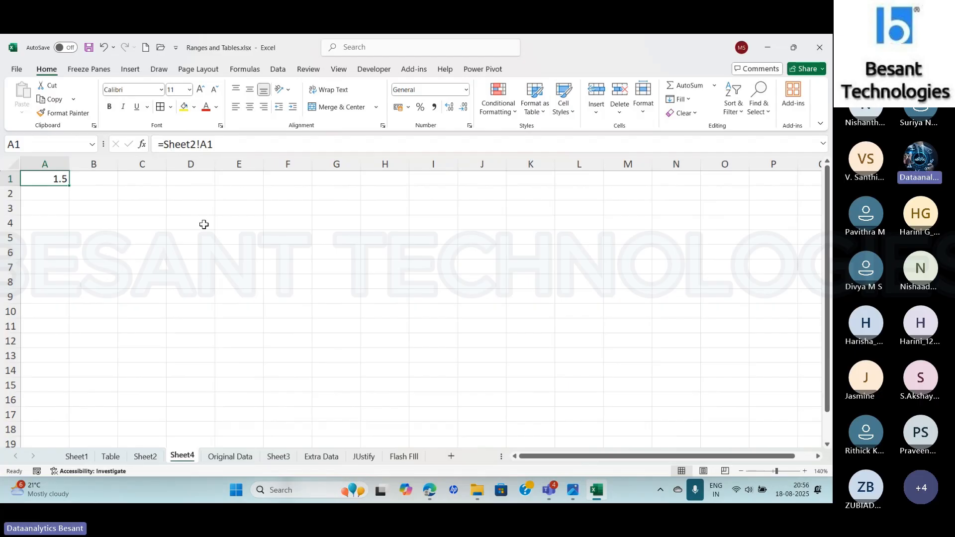
pyautogui.click(77, 457)
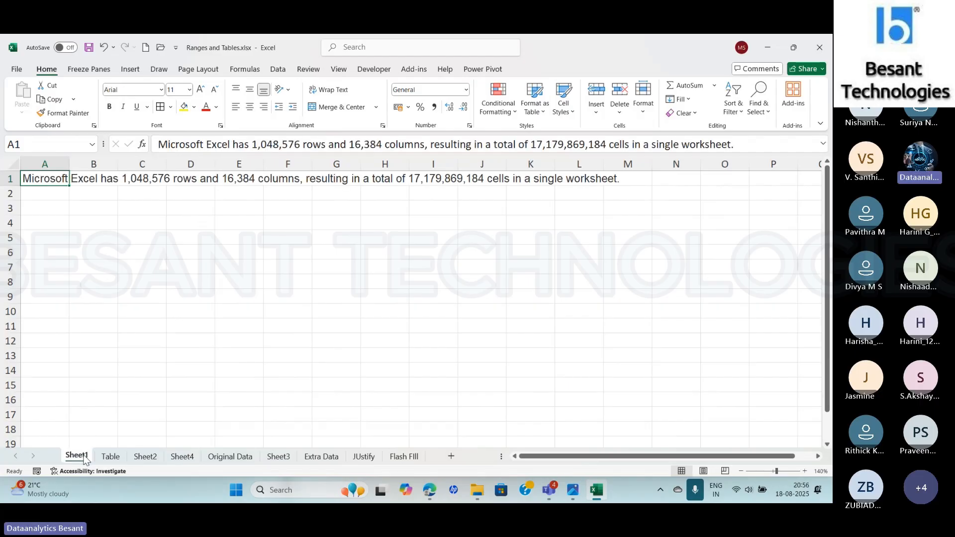
pyautogui.click(145, 456)
pyautogui.click(192, 187)
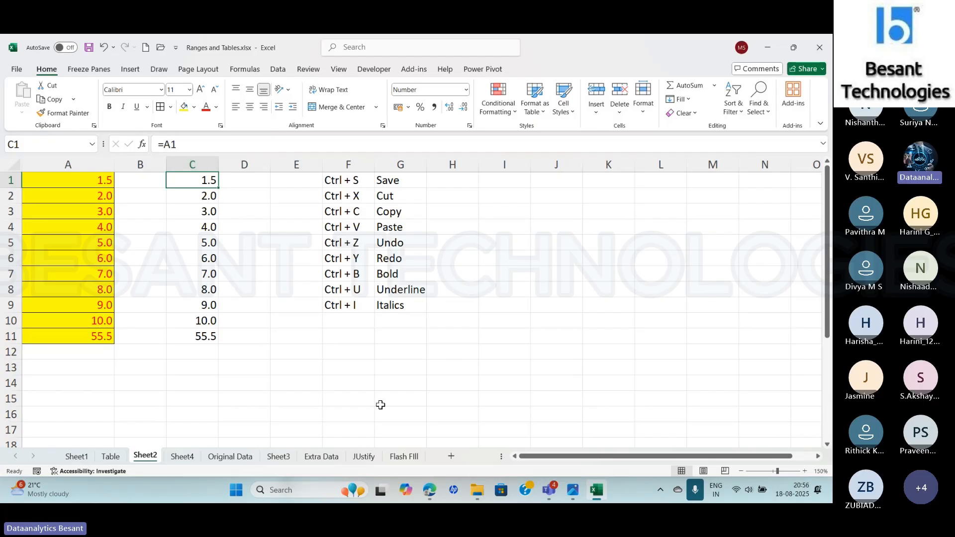
pyautogui.click(180, 456)
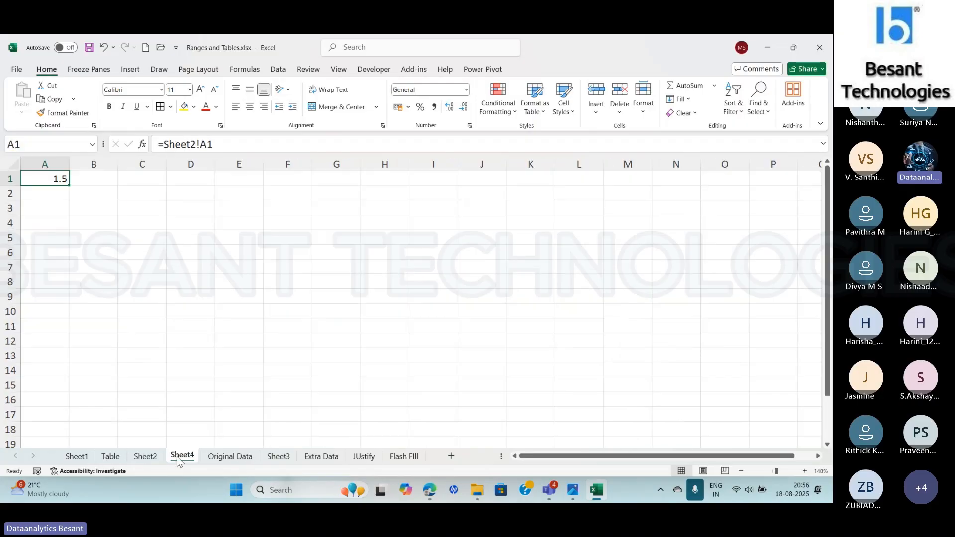
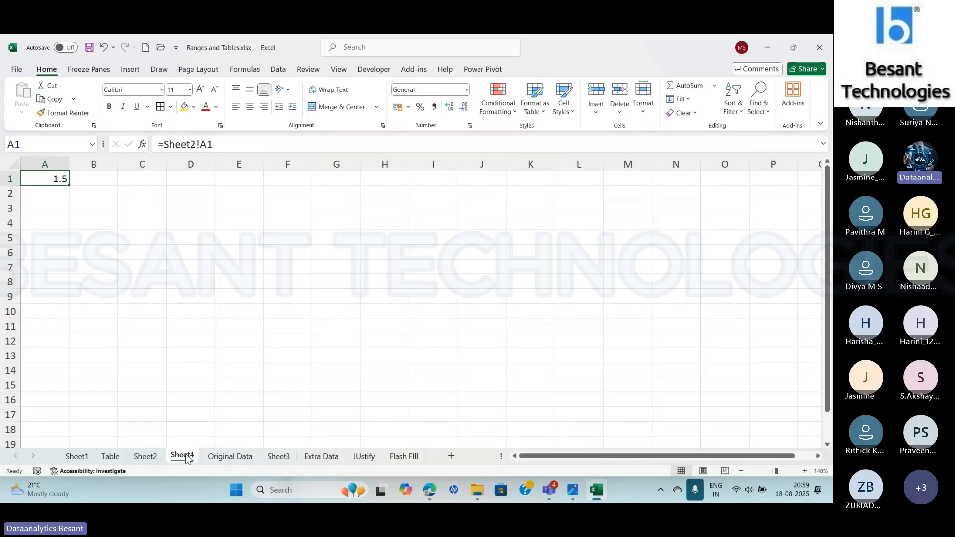
# - Rename the Sheet4 worksheet as Jan
pyautogui.click(145, 457)
pyautogui.click(180, 457)
pyautogui.doubleClick(183, 456)
pyautogui.press('BackSpace')
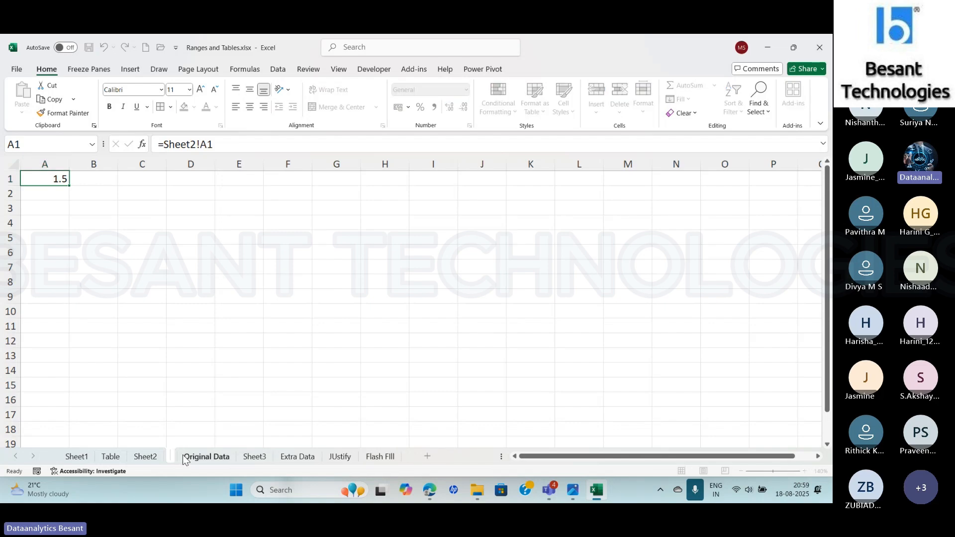
pyautogui.write('Jan')
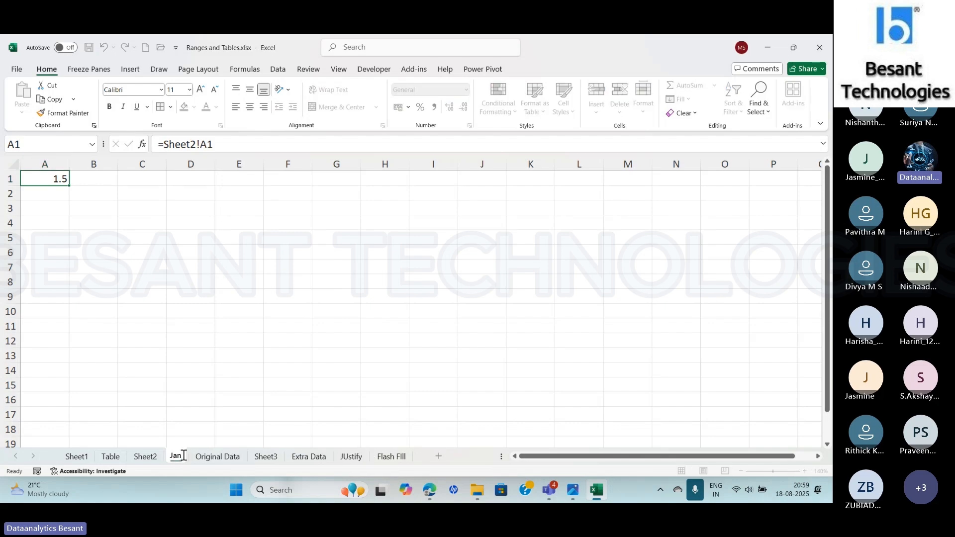
pyautogui.press('Return')
# - Create a copy of the Jan sheet before Original Data and name the copy Feb
pyautogui.rightClick(183, 454)
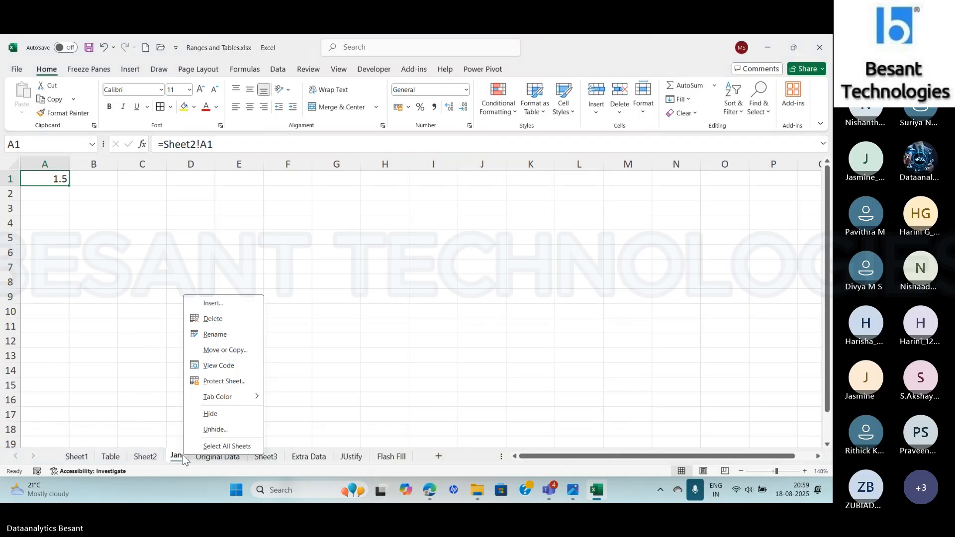
pyautogui.click(227, 350)
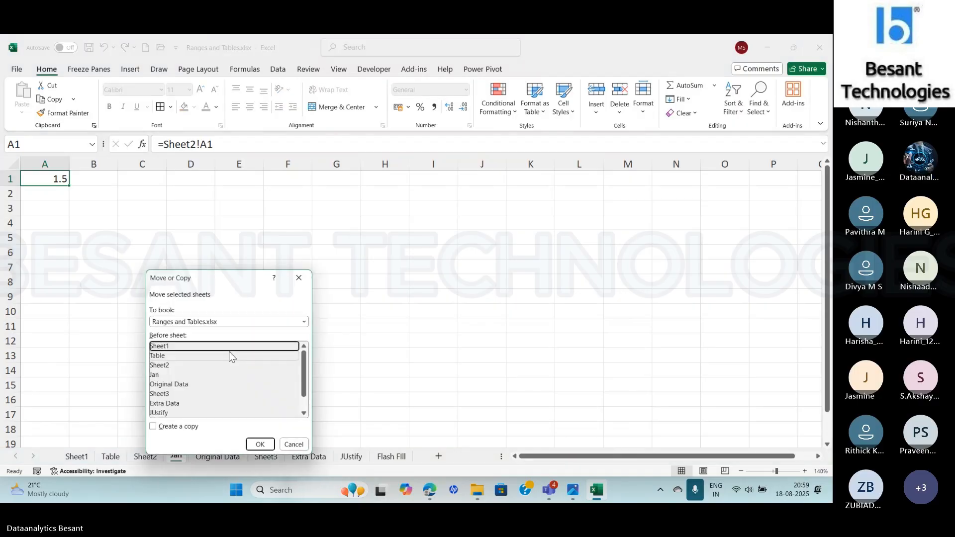
pyautogui.click(153, 427)
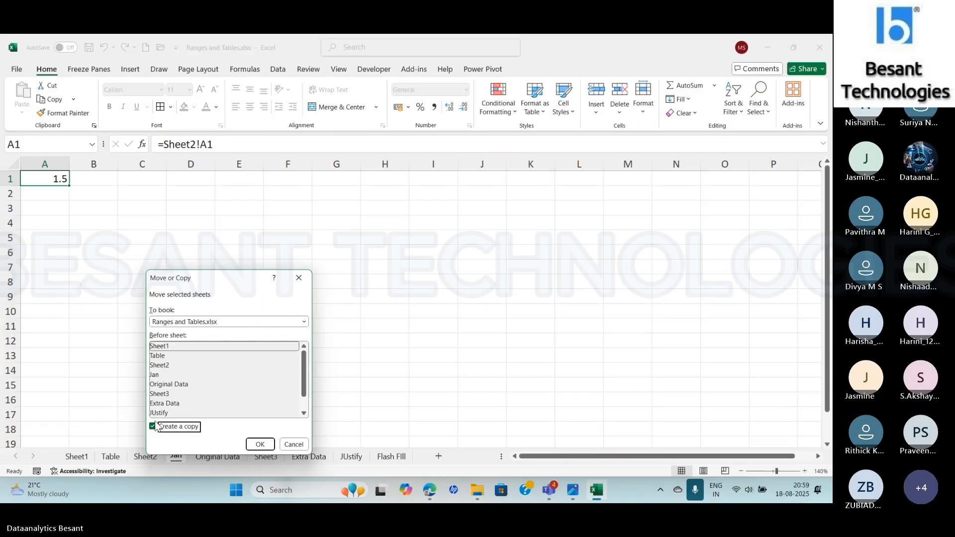
pyautogui.click(168, 385)
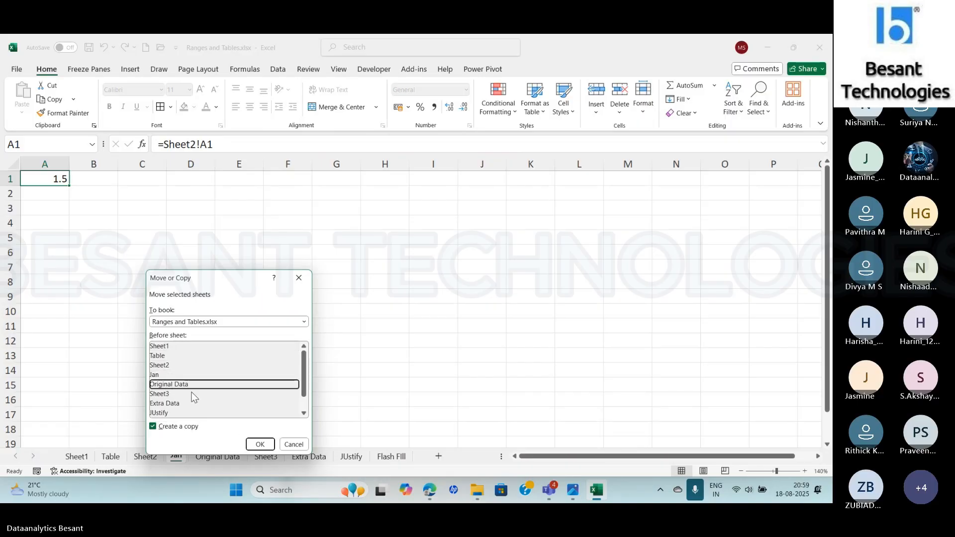
pyautogui.click(253, 444)
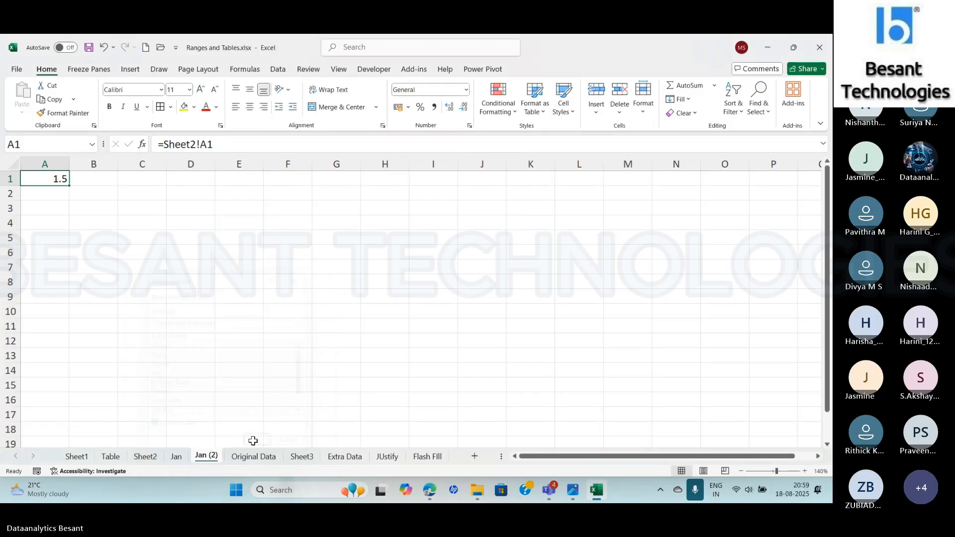
pyautogui.doubleClick(208, 456)
pyautogui.write('Feb')
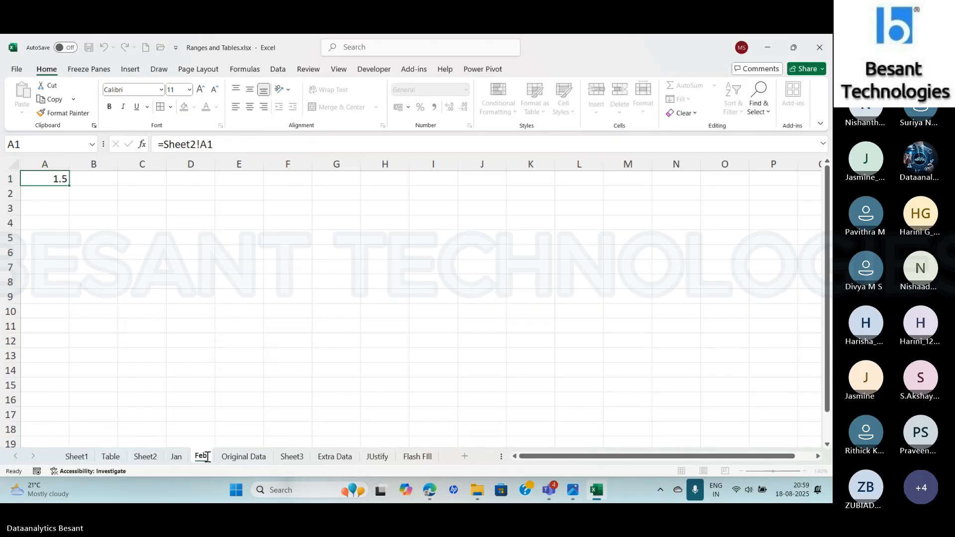
pyautogui.press('Return')
# - Create a copy of the Feb sheet before Original Data and name the copy Consolidate
pyautogui.rightClick(207, 457)
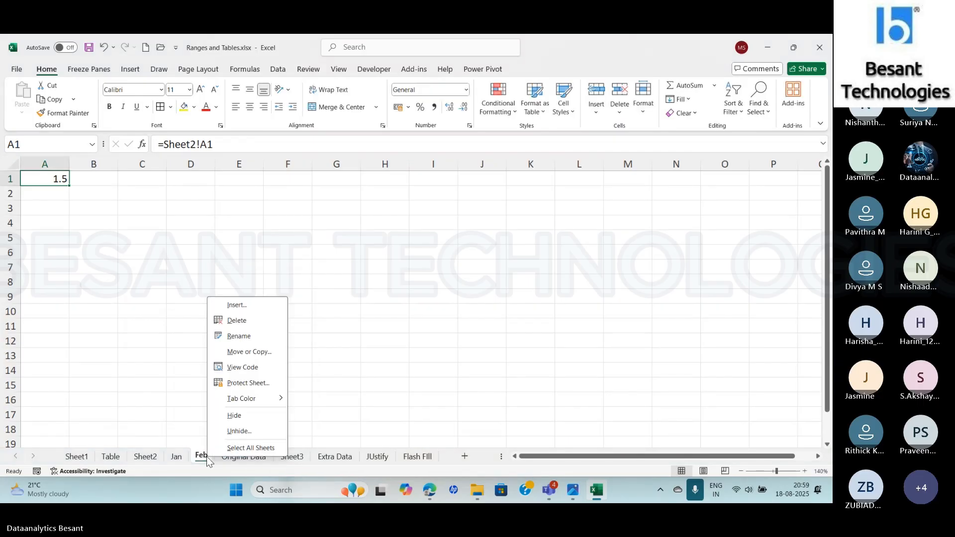
pyautogui.click(236, 352)
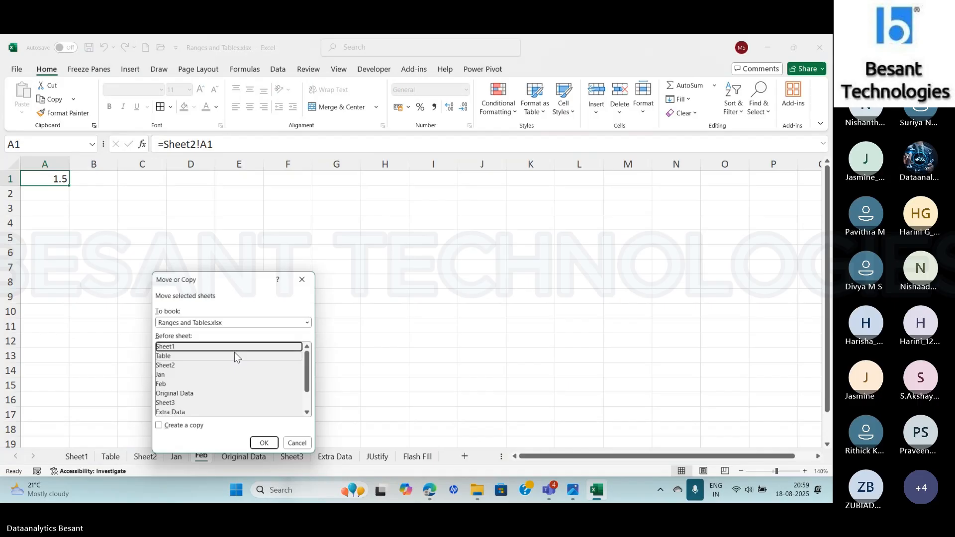
pyautogui.click(169, 394)
pyautogui.click(158, 427)
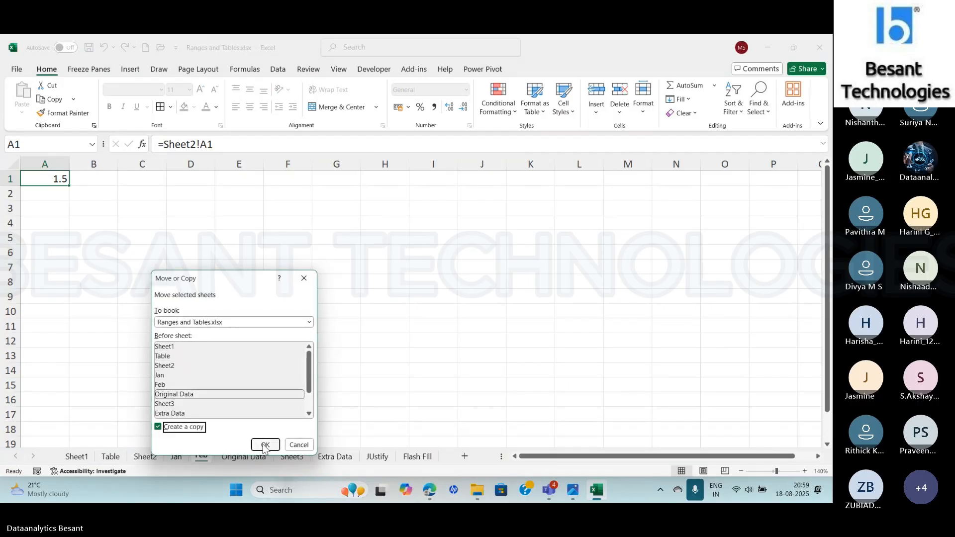
pyautogui.click(265, 446)
pyautogui.doubleClick(235, 458)
pyautogui.write('C')
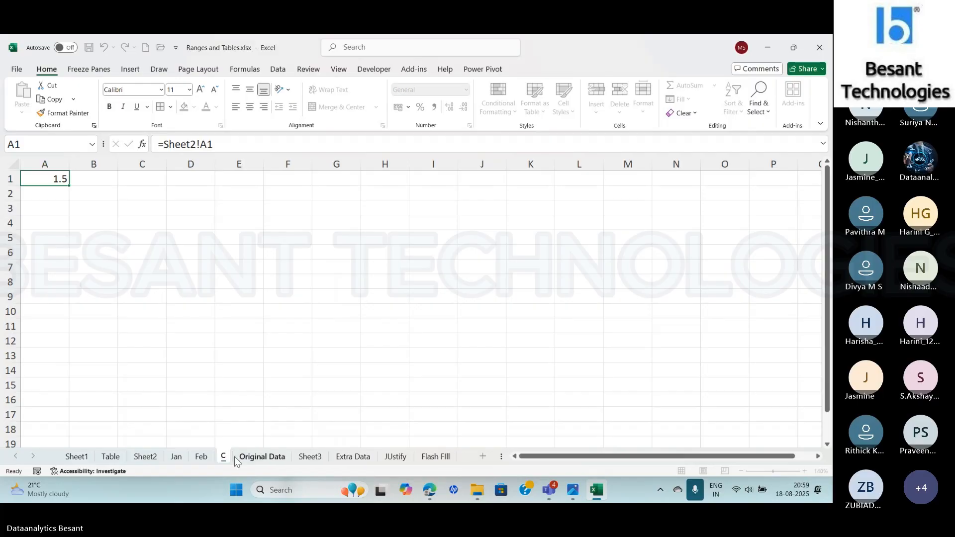
pyautogui.write('onsolidate')
pyautogui.press('Return')
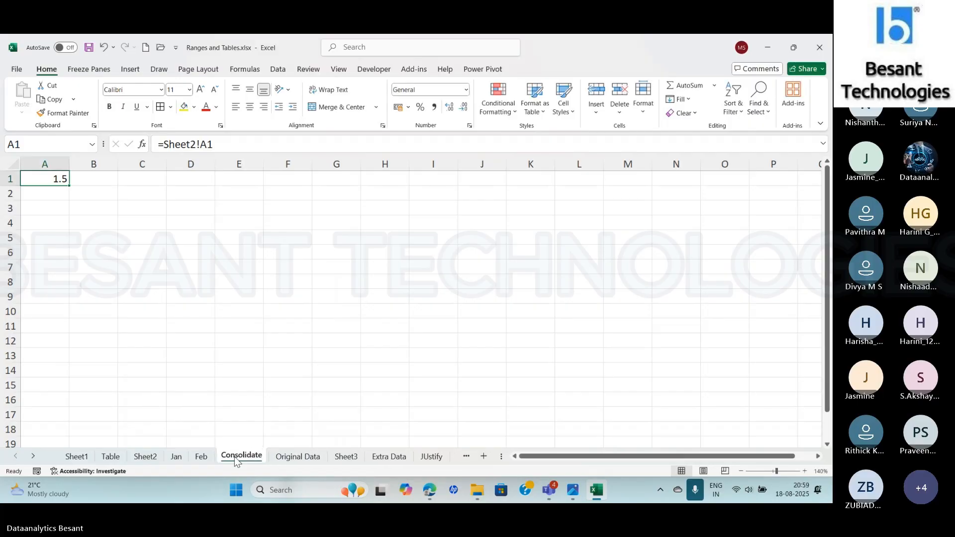
# - Enter Product A in cell A1 and 2500 in cell B1 of the Jan sheet
pyautogui.click(181, 457)
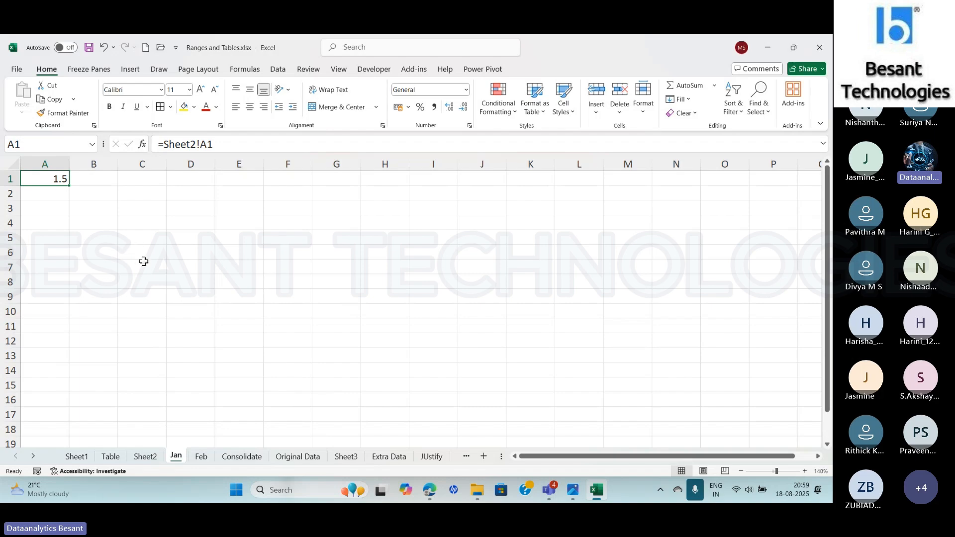
pyautogui.write('Product')
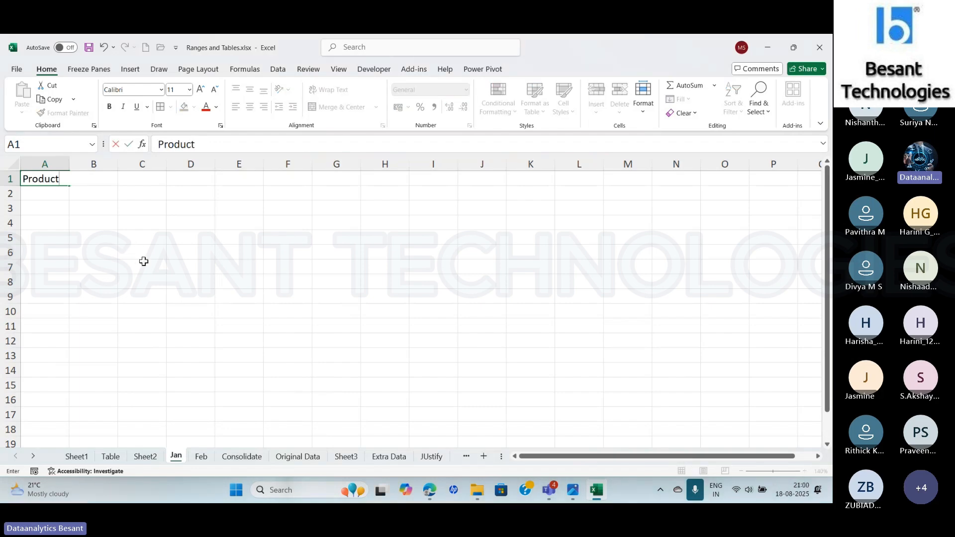
pyautogui.write(' A')
pyautogui.press('Tab')
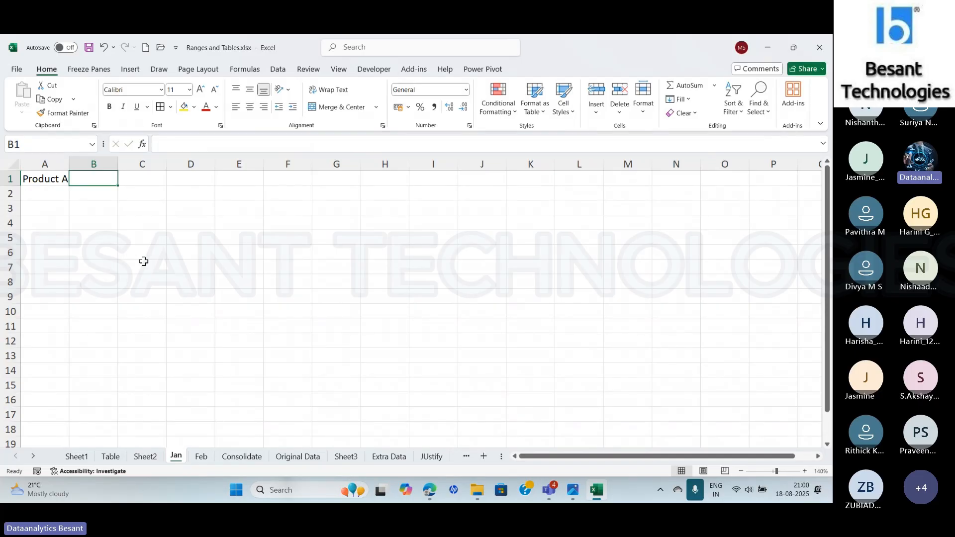
pyautogui.write('2500')
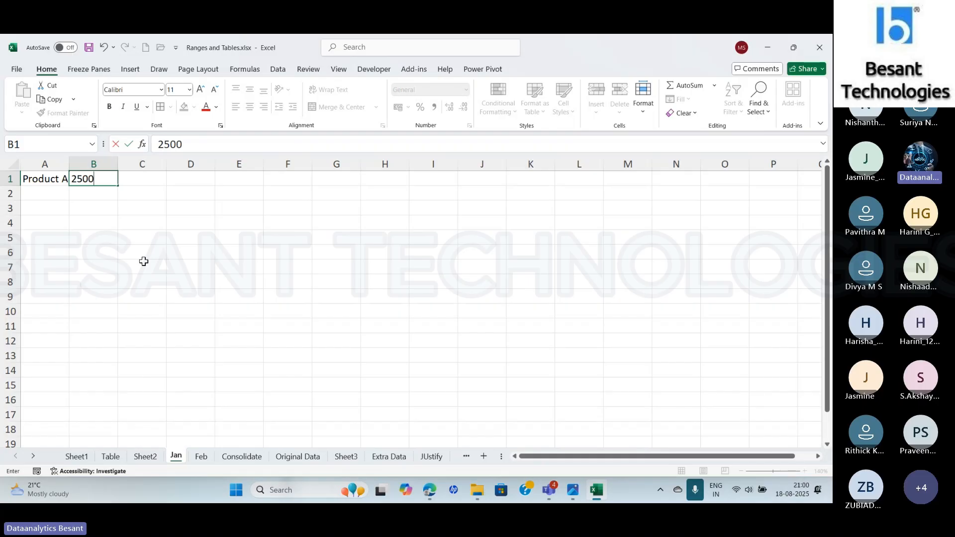
pyautogui.press('Tab')
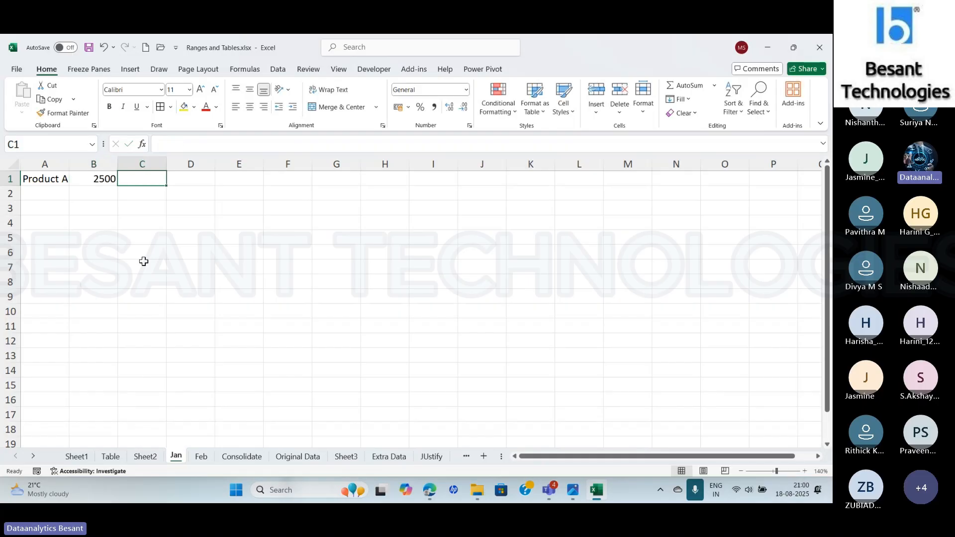
# - Apply the rupee (₹) accounting number format to cell B1 of the Jan sheet
pyautogui.click(94, 179)
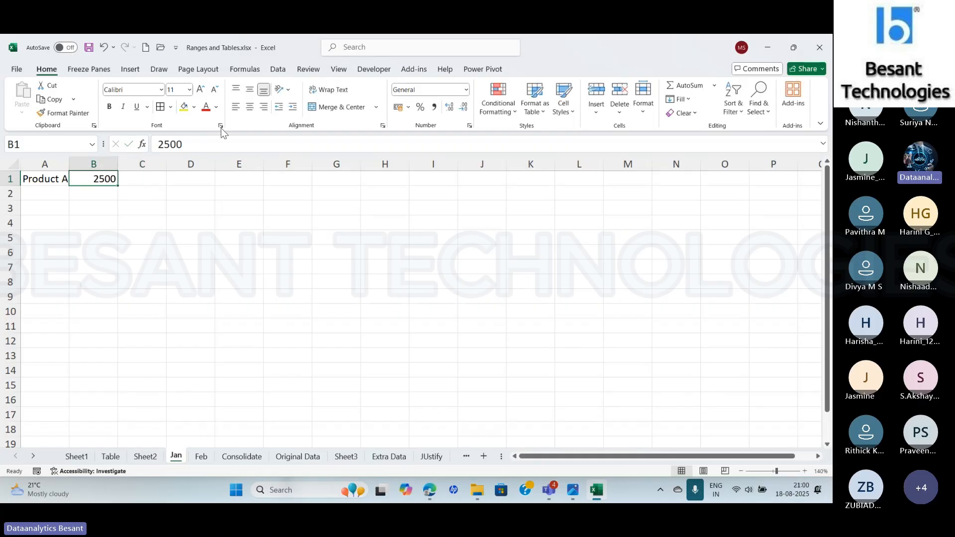
pyautogui.click(408, 107)
pyautogui.click(426, 123)
# - Copy A1:B1 from the Jan sheet to A1 of the Feb sheet and fit columns A and B to their contents
pyautogui.click(201, 457)
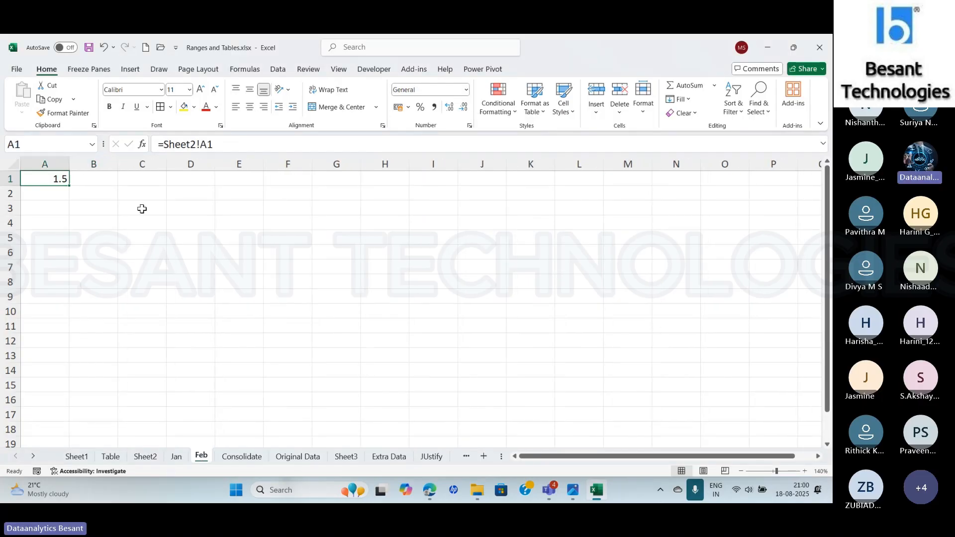
pyautogui.click(176, 456)
pyautogui.moveTo(55, 180); pyautogui.dragTo(112, 179)
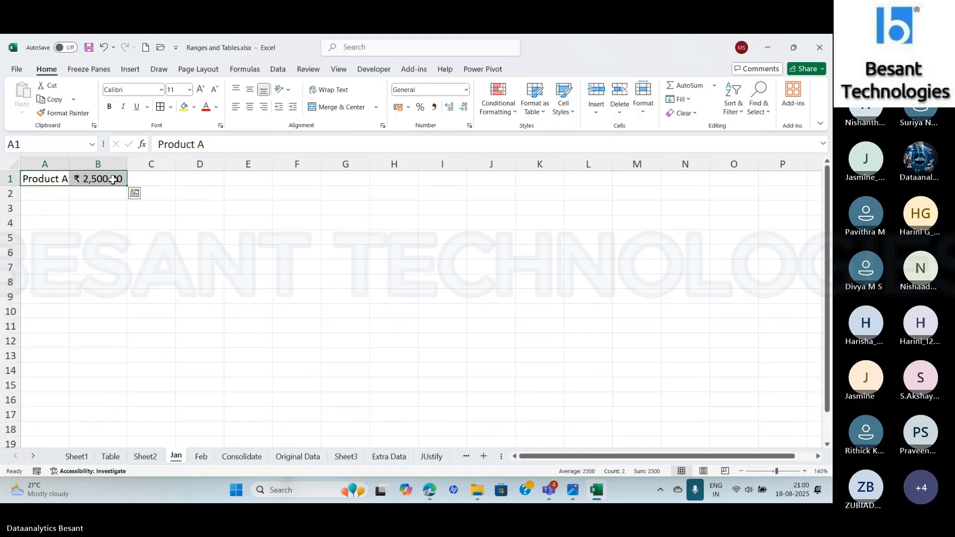
pyautogui.hotkey('ctrl', 'c')
pyautogui.click(200, 457)
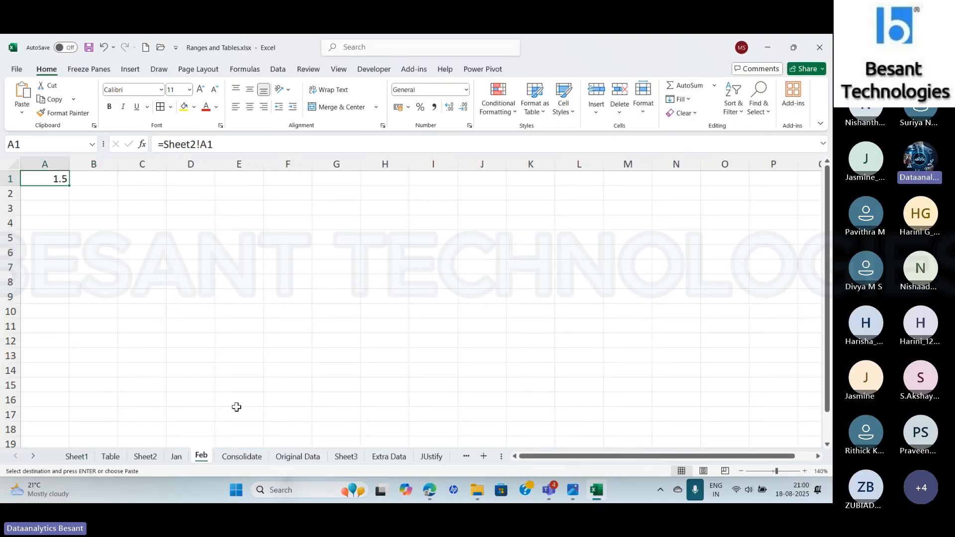
pyautogui.hotkey('ctrl', 'v')
pyautogui.moveTo(68, 163); pyautogui.dragTo(71, 163)
pyautogui.doubleClick(118, 162)
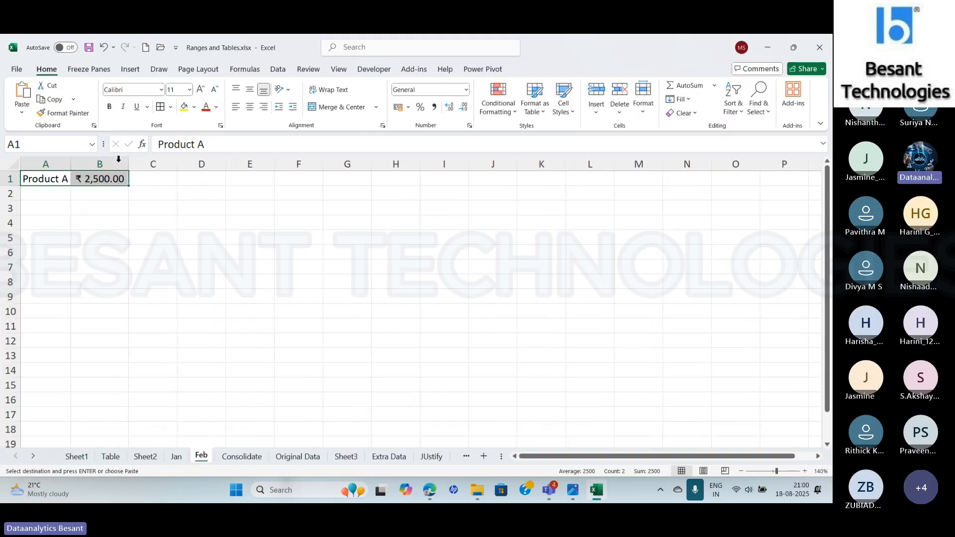
# - Change the Product A amount in cell B1 of the Feb sheet to 6000
pyautogui.click(100, 179)
pyautogui.click(197, 148)
pyautogui.press('BackSpace')
pyautogui.press('BackSpace')
pyautogui.press('BackSpace')
pyautogui.press('BackSpace')
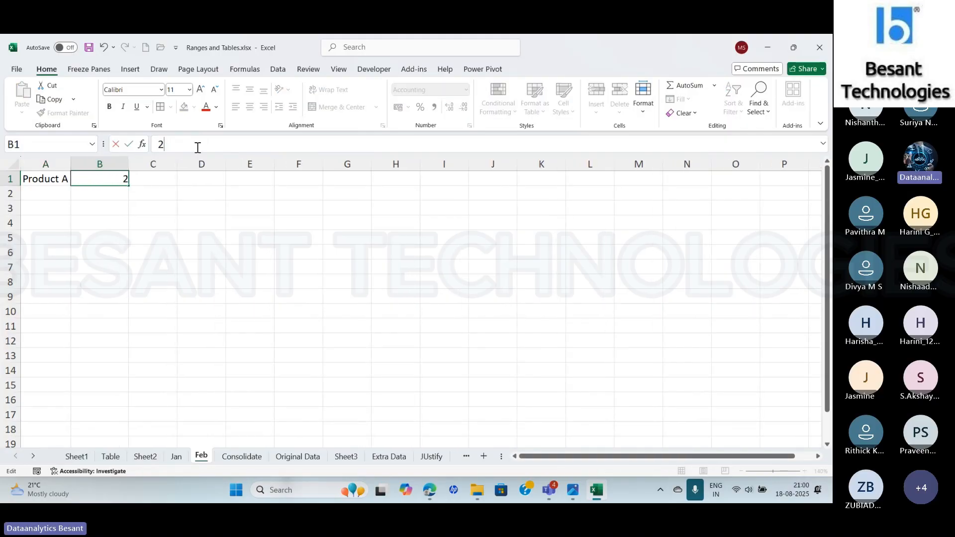
pyautogui.write('6000')
pyautogui.press('Return')
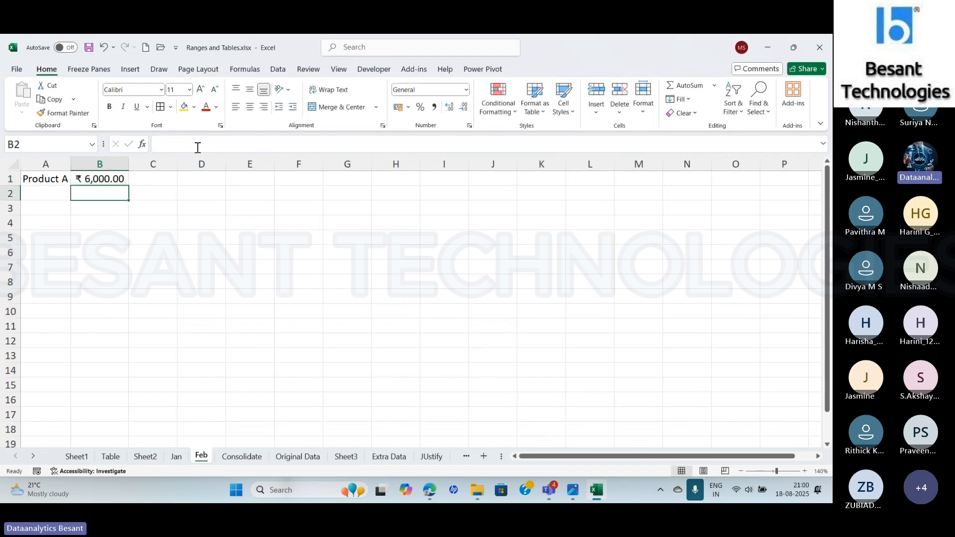
pyautogui.click(112, 182)
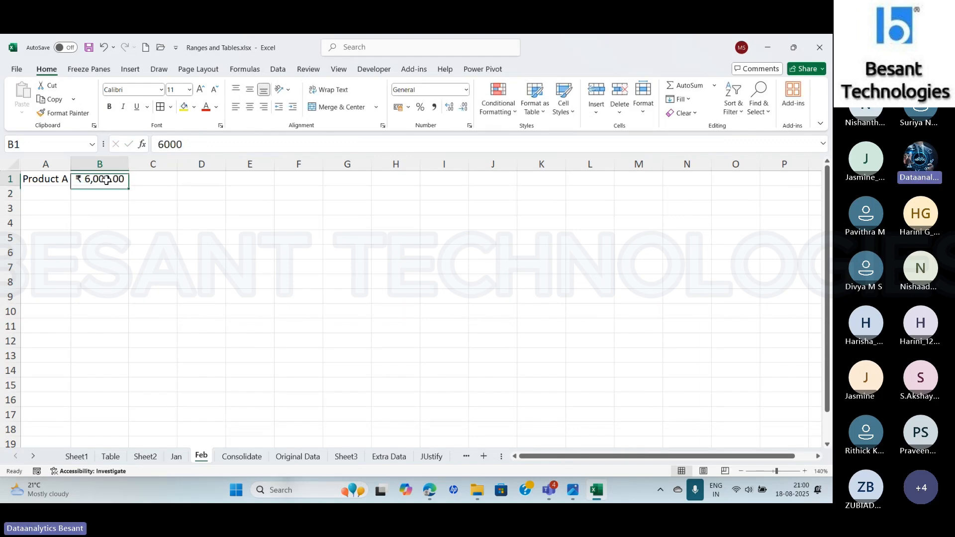
# - Replace the link formula in cell A1 of the Consolidate sheet with the label Total Sales
pyautogui.click(242, 456)
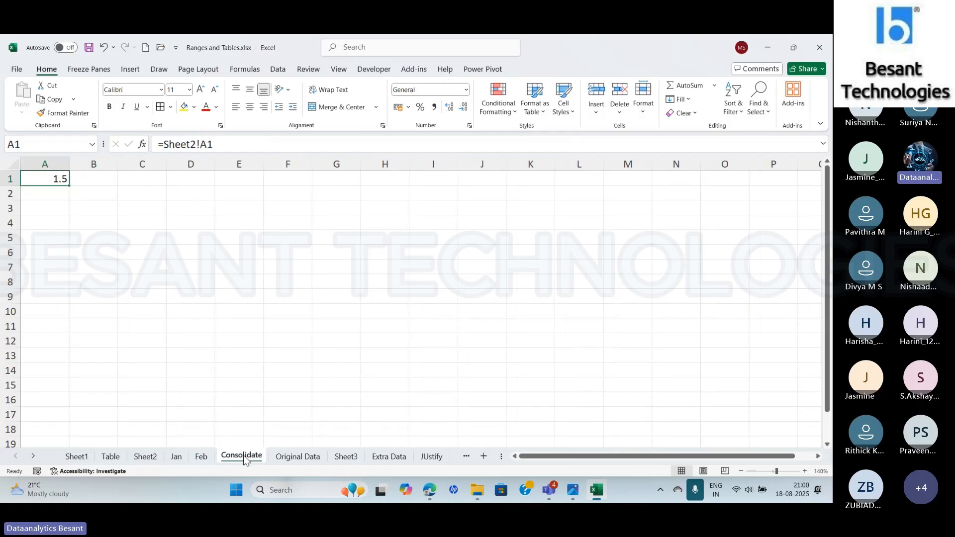
pyautogui.press('Delete')
pyautogui.write('Tot')
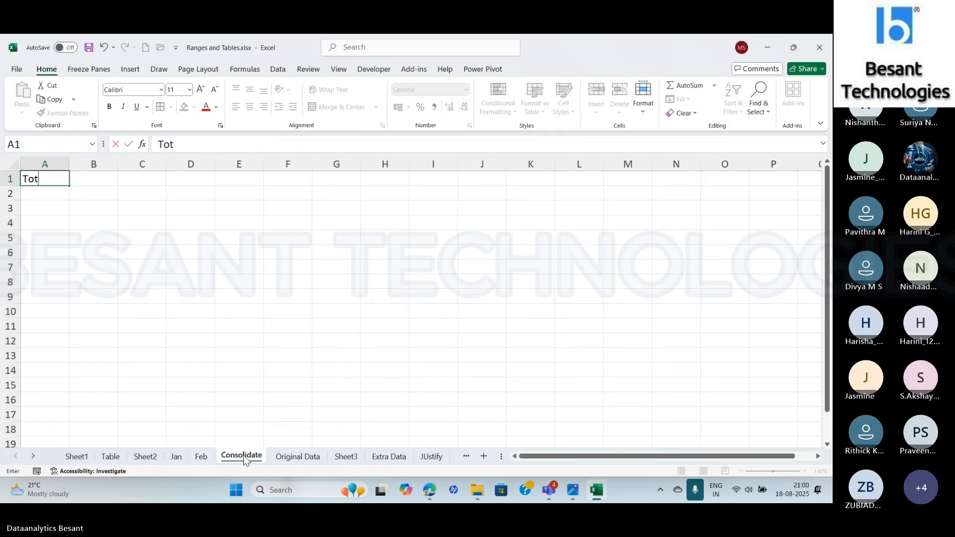
pyautogui.write('al Sales')
pyautogui.press('Tab')
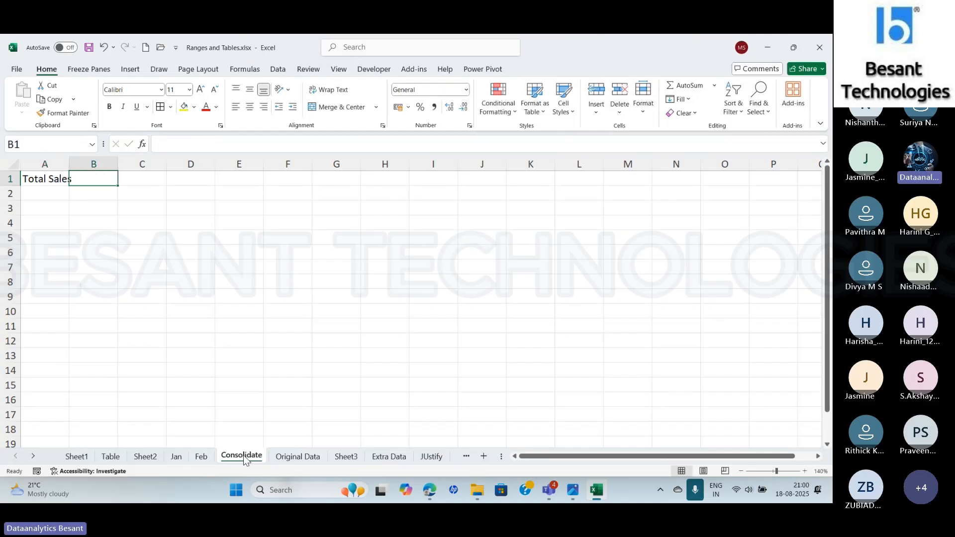
# - Enter a SUM formula in cell B1 of the Consolidate sheet that adds Jan!B1 and Feb!B1
pyautogui.write('=su')
pyautogui.press('Tab')
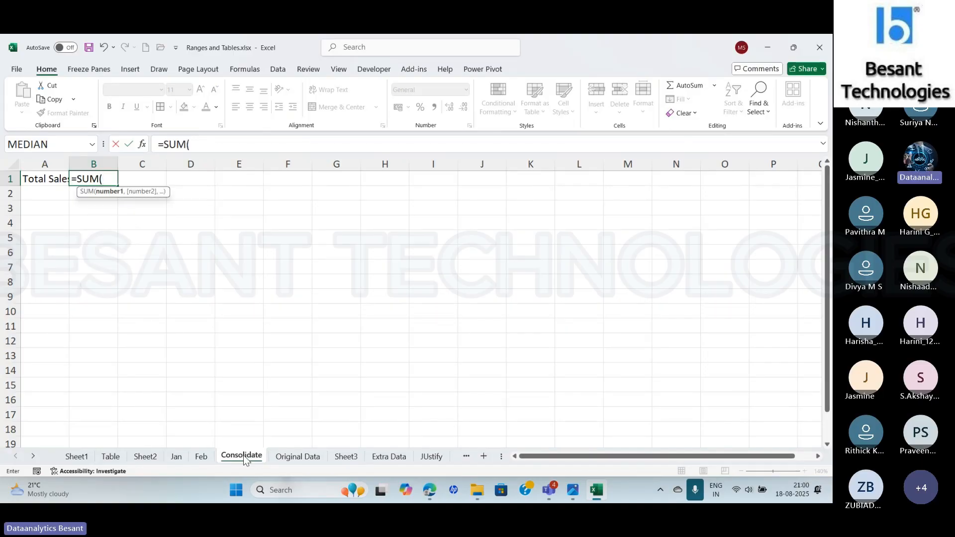
pyautogui.click(178, 459)
pyautogui.click(97, 179)
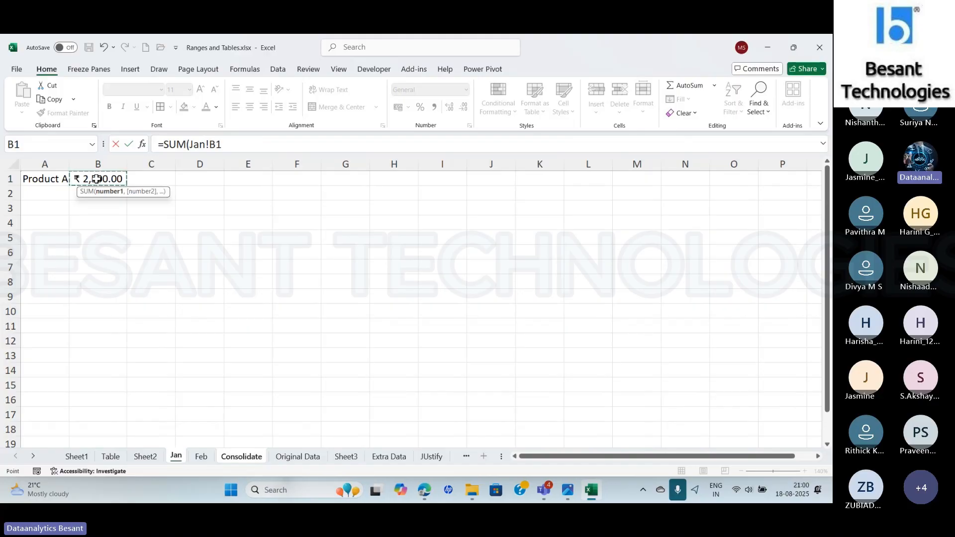
pyautogui.click(240, 146)
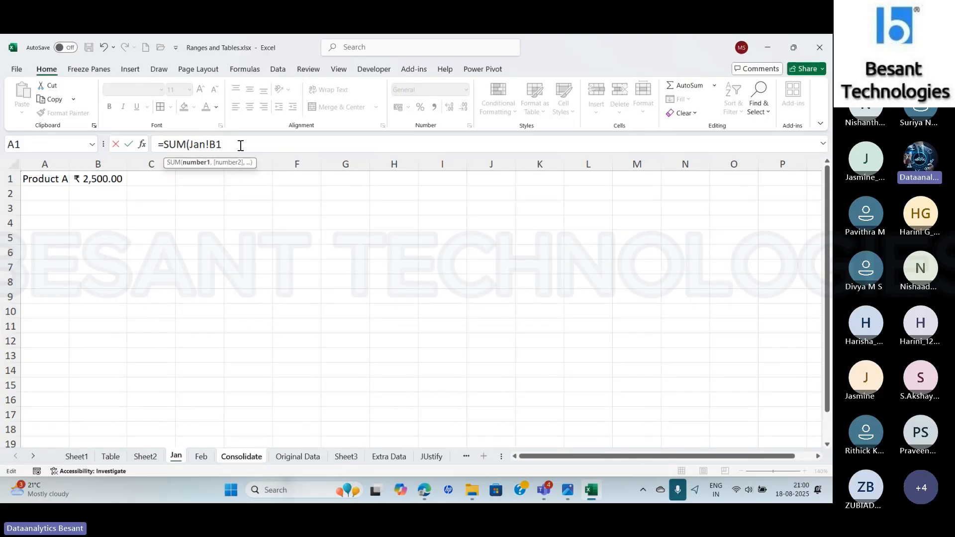
pyautogui.write(',')
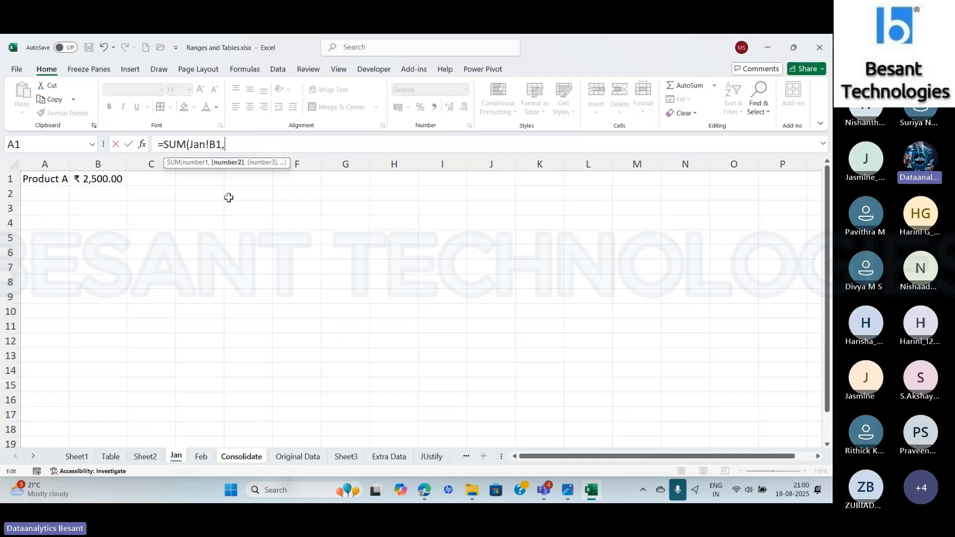
pyautogui.click(200, 458)
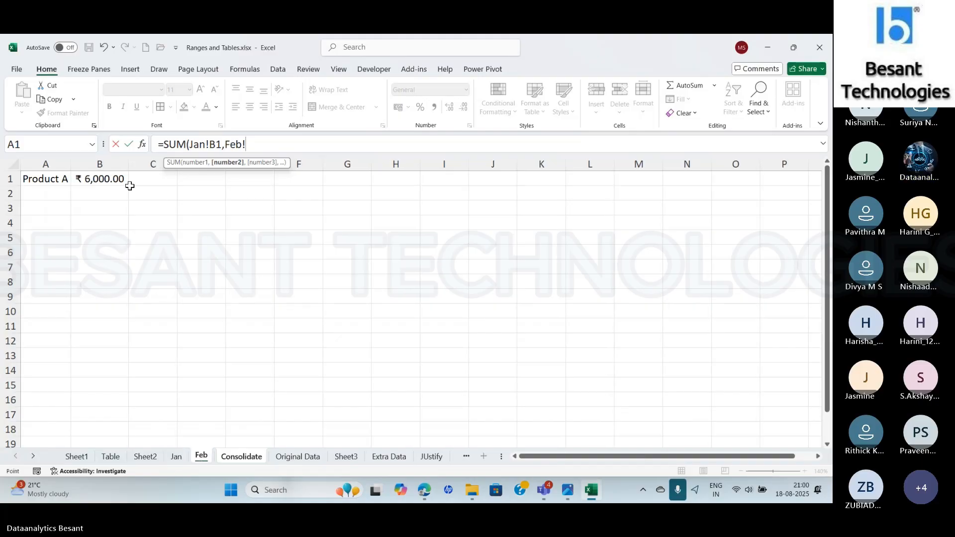
pyautogui.click(106, 179)
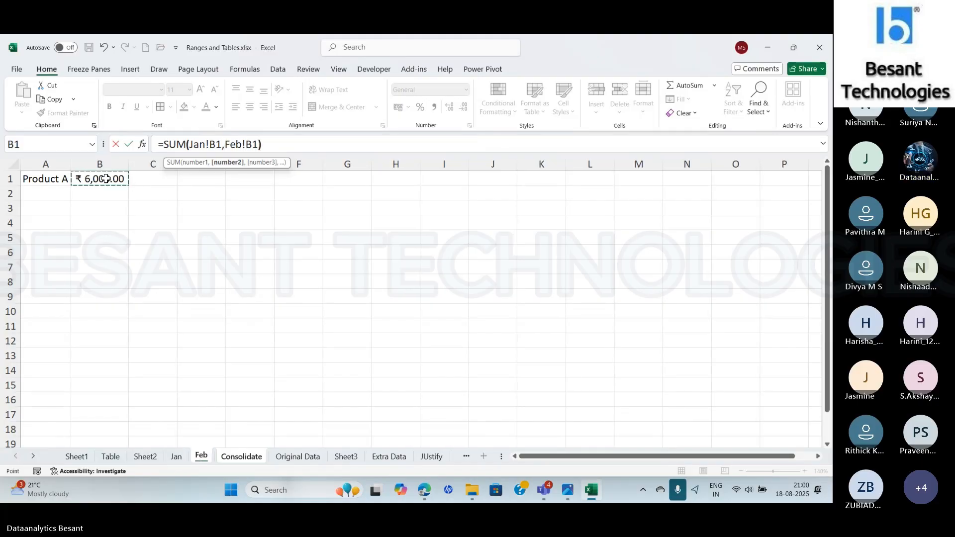
pyautogui.write(')')
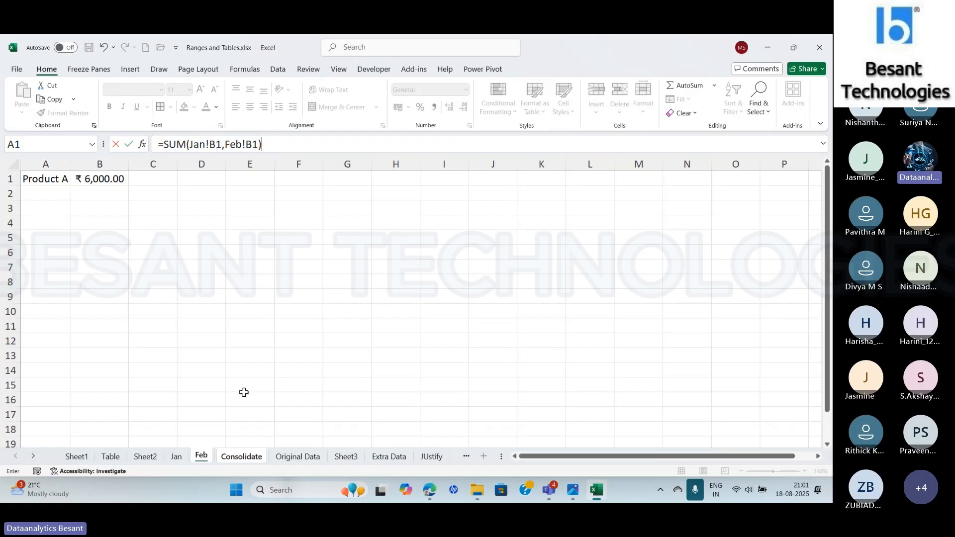
pyautogui.press('Return')
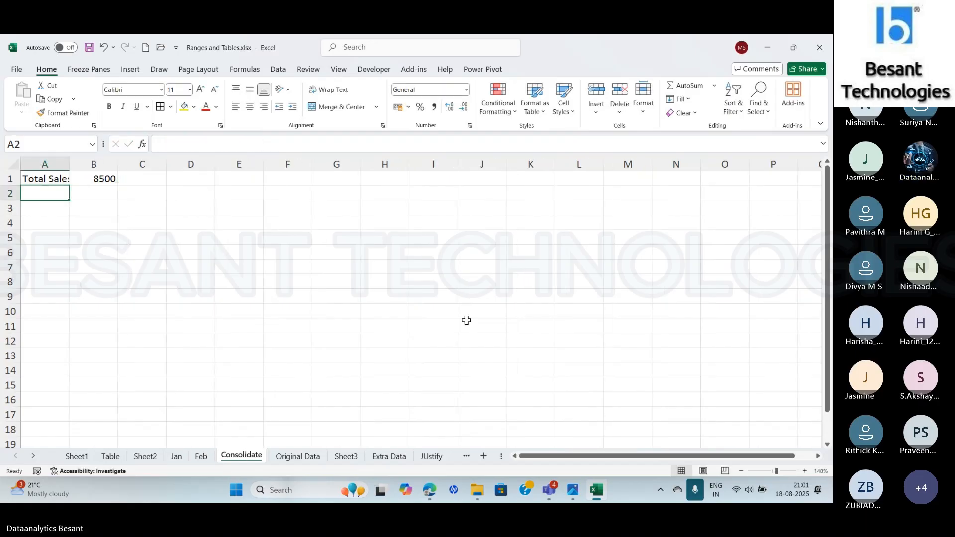
# - Fit column A of the Consolidate sheet to the width of the Total Sales label
pyautogui.press('Up')
pyautogui.press('Right')
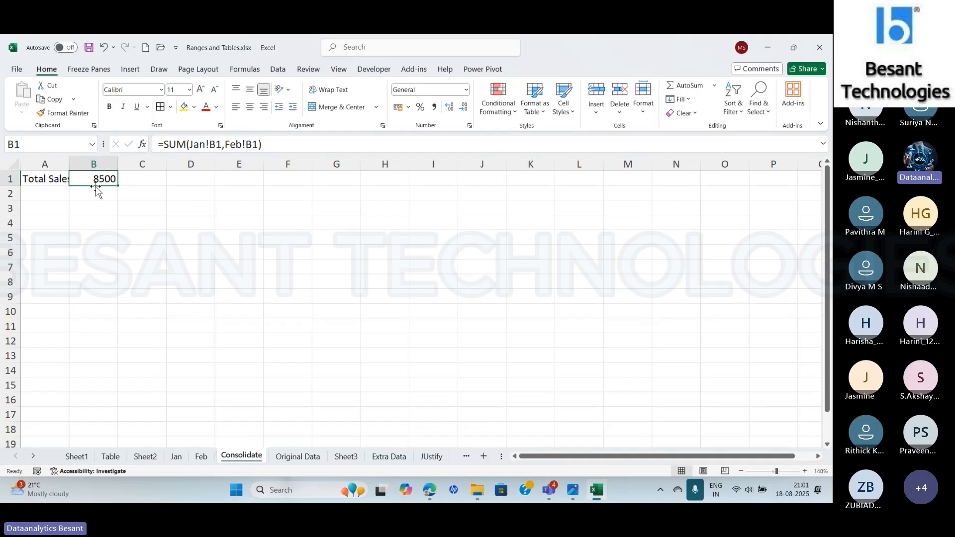
pyautogui.doubleClick(69, 164)
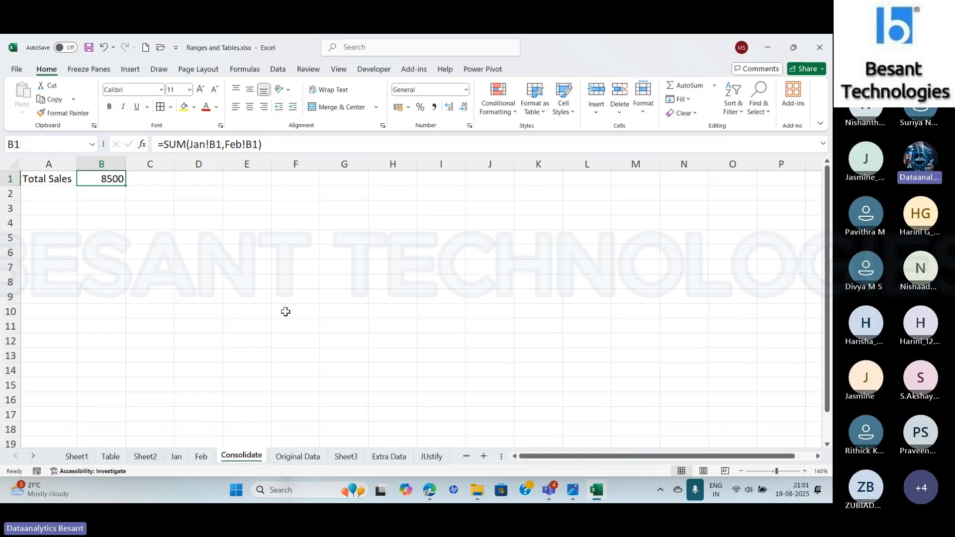
pyautogui.click(144, 457)
pyautogui.hotkey('alt', 'Tab')
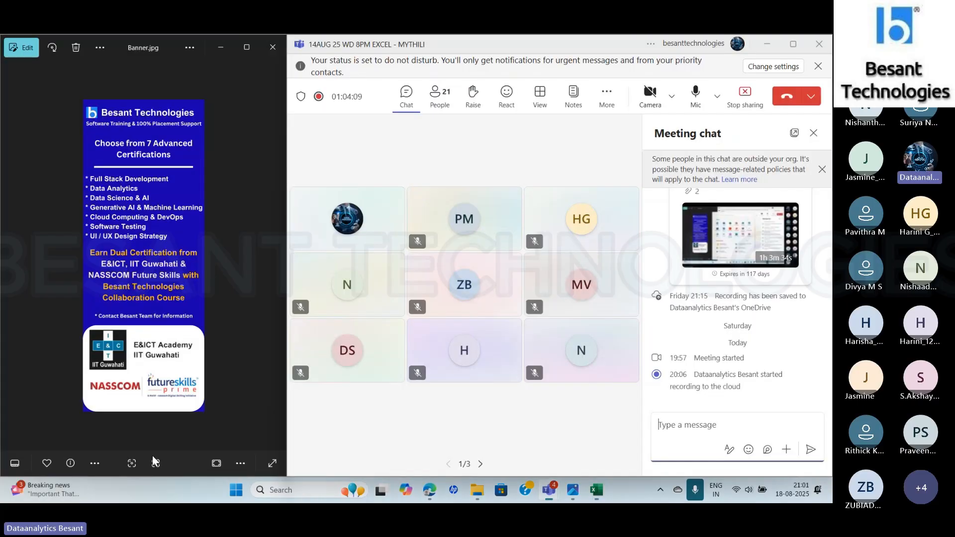
pyautogui.hotkey('alt', 'Tab')
pyautogui.click(255, 458)
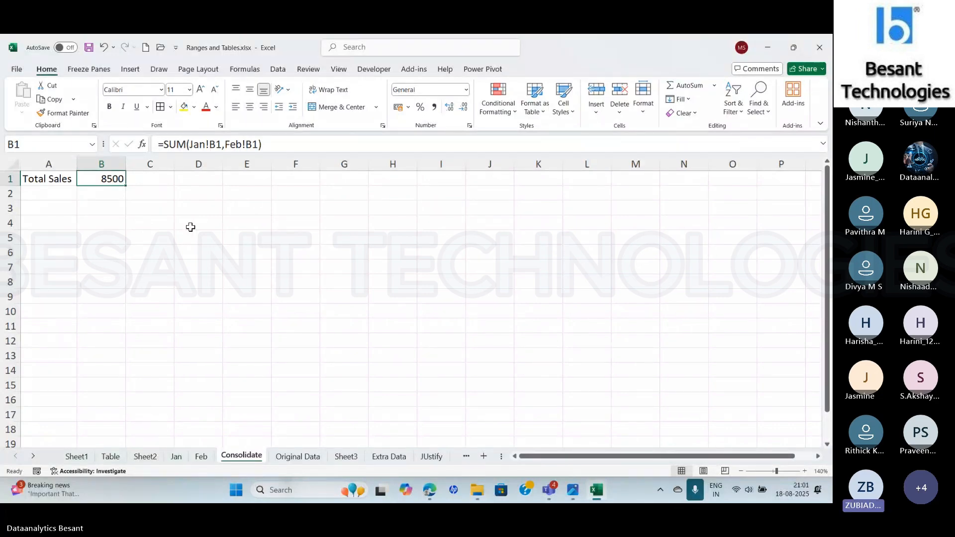
pyautogui.hotkey('alt', 'Tab')
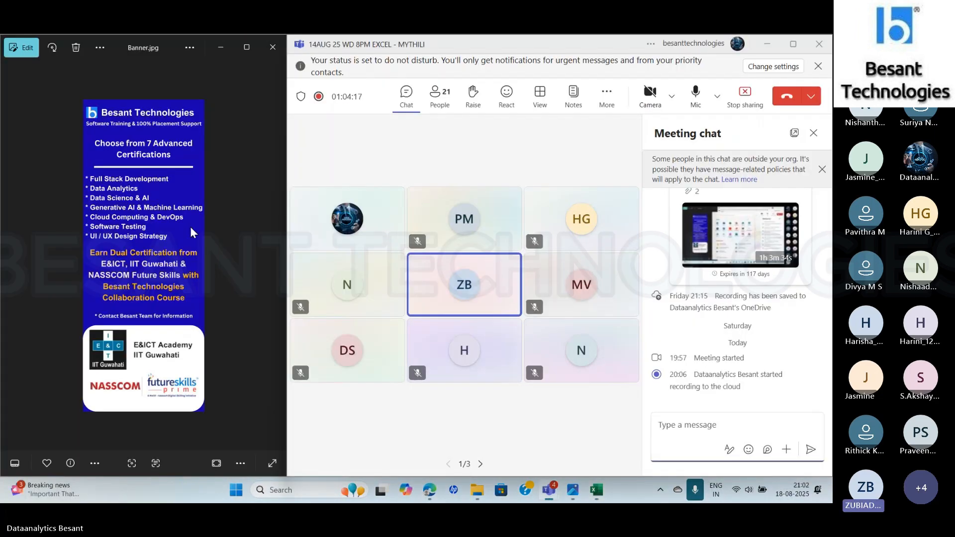
pyautogui.hotkey('alt', 'Tab')
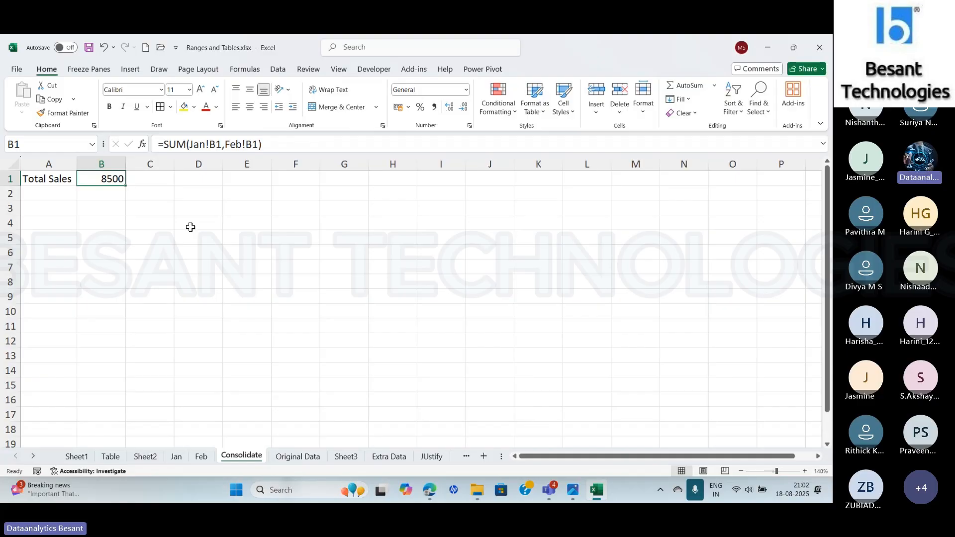
pyautogui.click(146, 456)
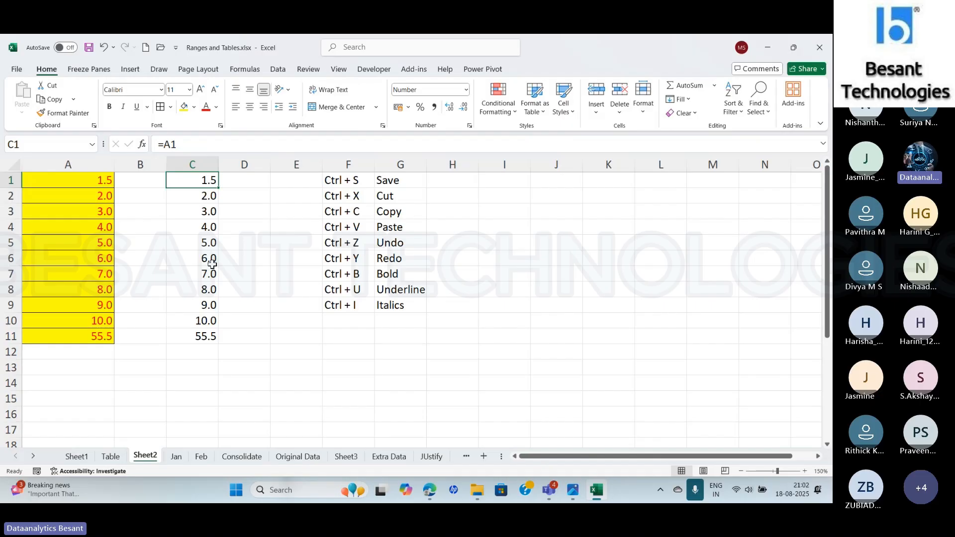
pyautogui.click(77, 459)
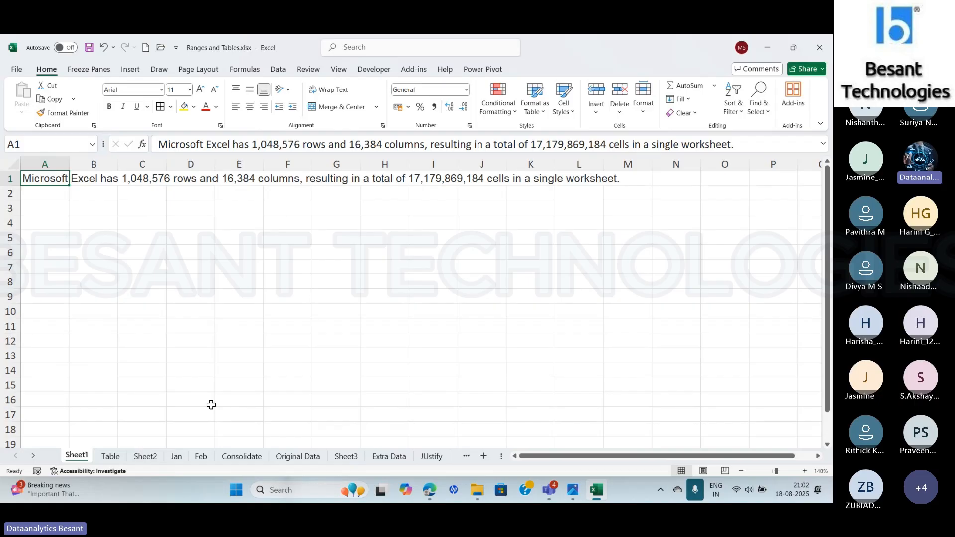
pyautogui.click(146, 456)
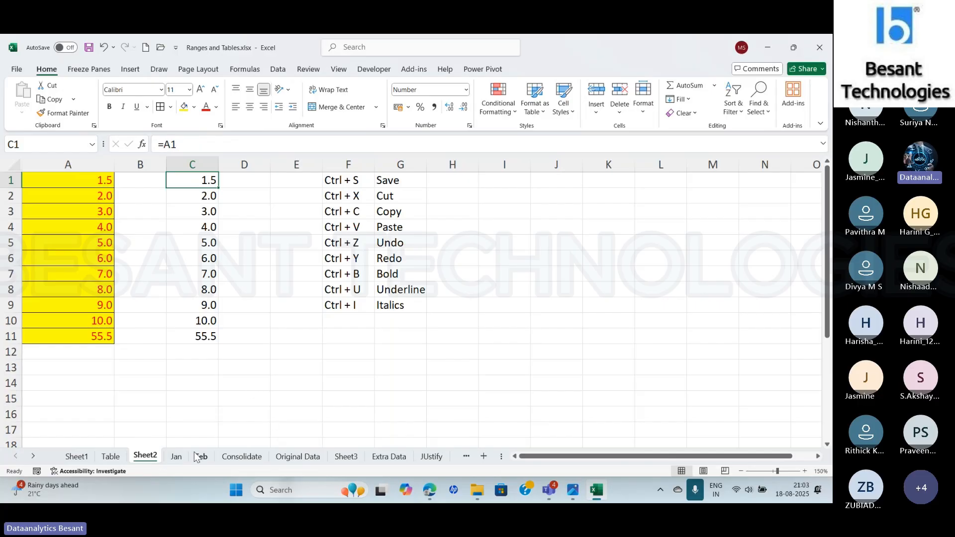
# - Change the Product A amount in cell B1 of the Jan sheet to 3000 and check the total on the Consolidate sheet
pyautogui.click(176, 456)
pyautogui.click(113, 182)
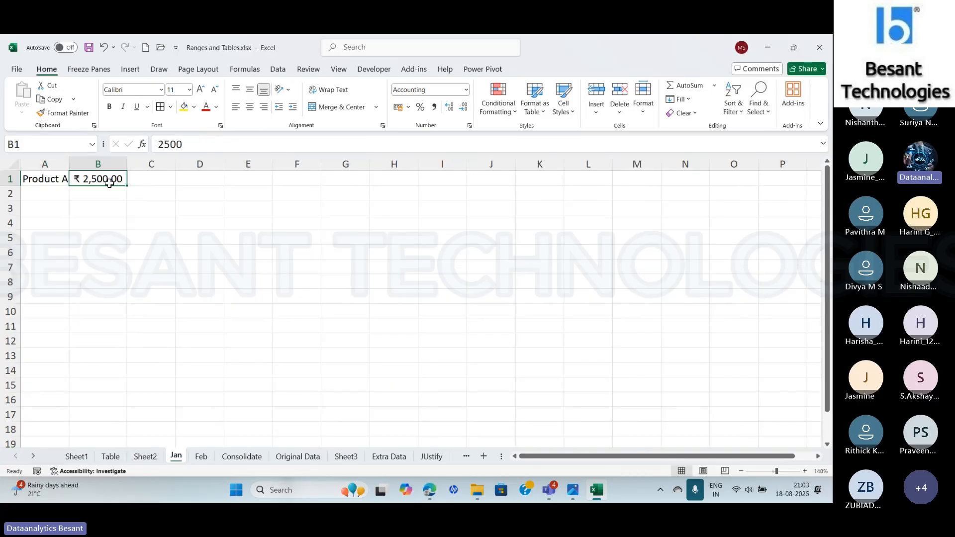
pyautogui.click(203, 143)
pyautogui.press('BackSpace')
pyautogui.press('BackSpace')
pyautogui.press('BackSpace')
pyautogui.press('BackSpace')
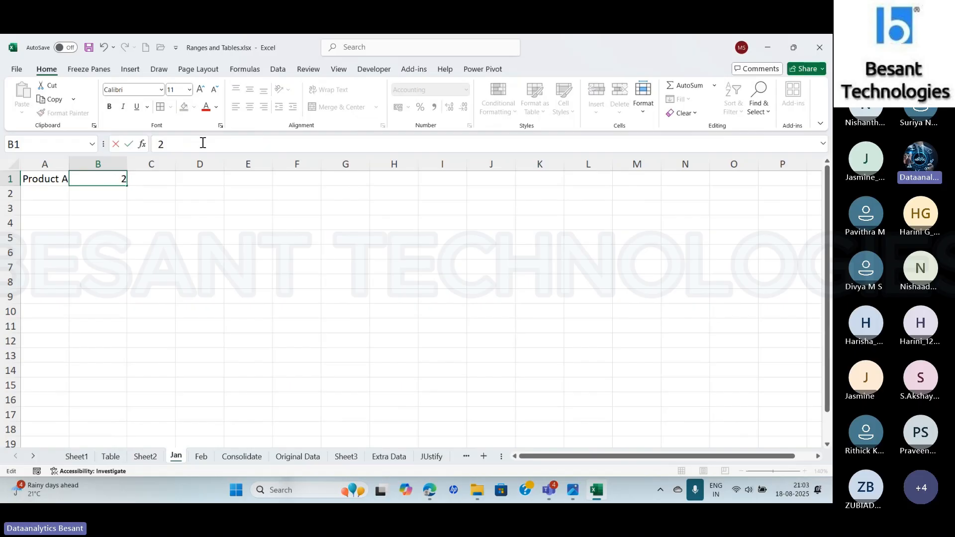
pyautogui.write('3000')
pyautogui.press('Return')
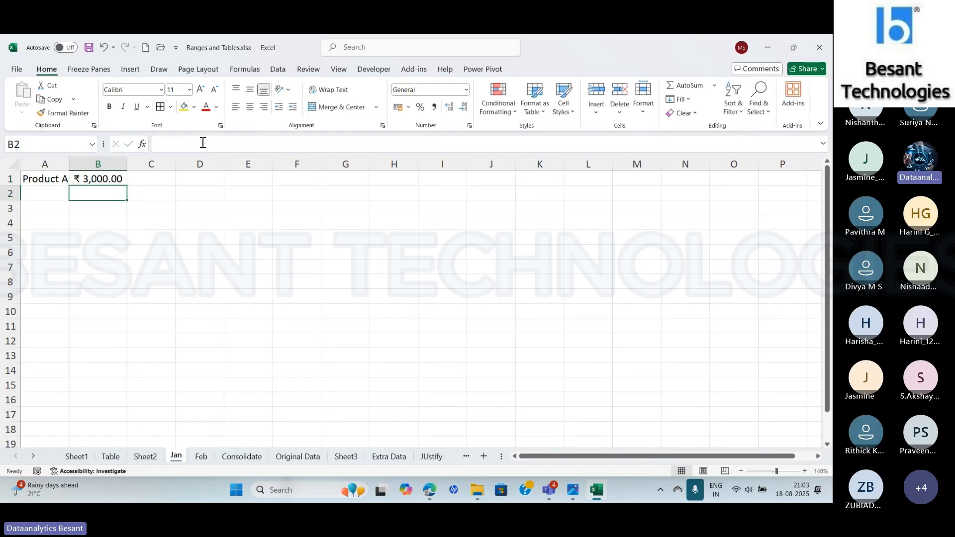
pyautogui.click(241, 457)
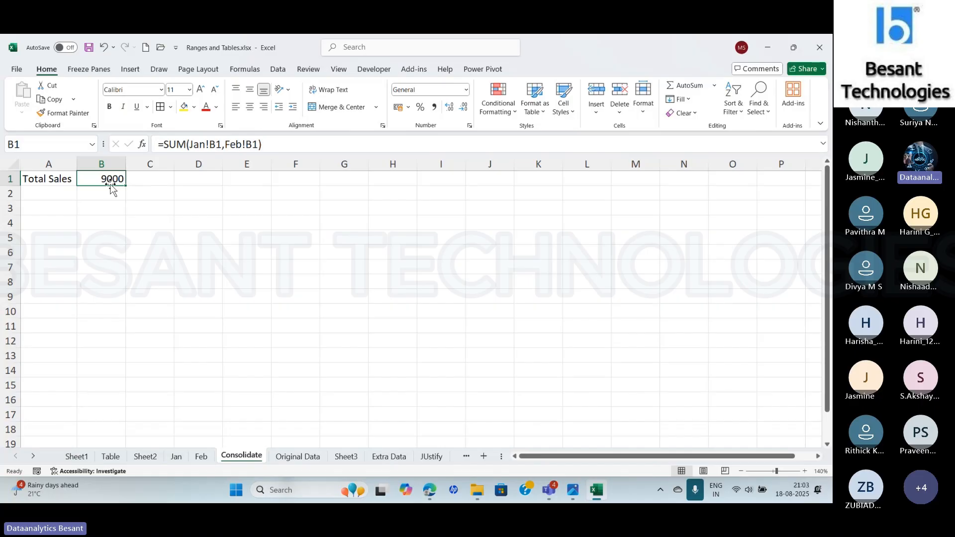
# - Examine the link formulas in cells C2, C11 and C1 of Sheet2
pyautogui.click(145, 456)
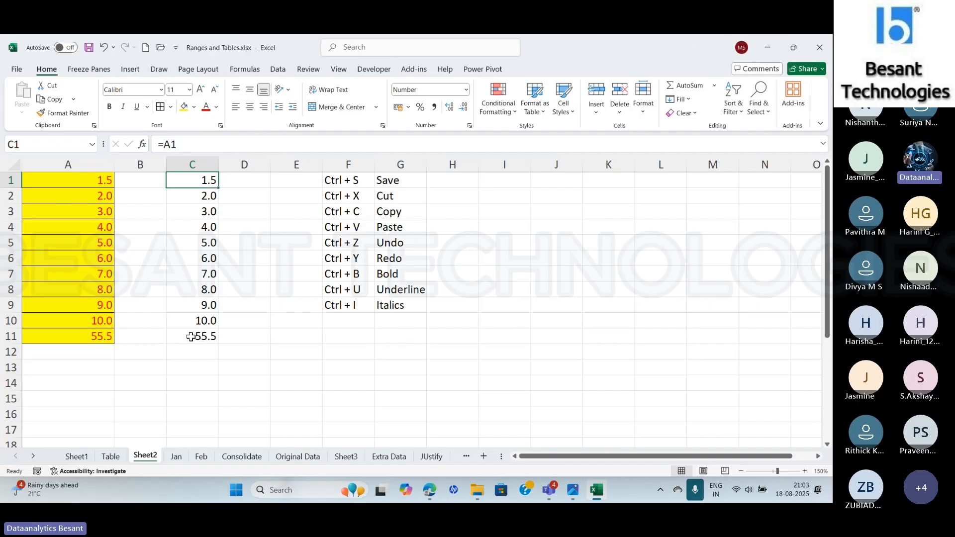
pyautogui.click(184, 194)
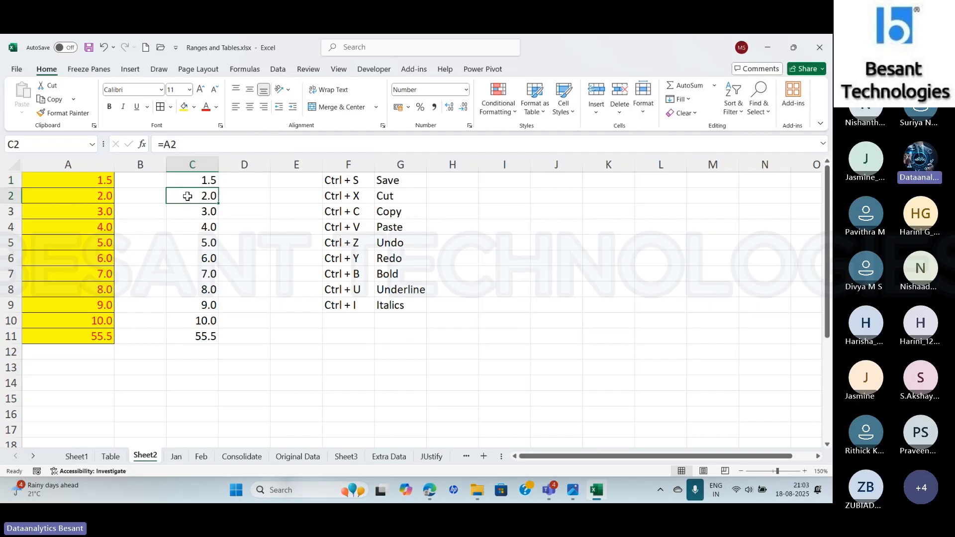
pyautogui.click(196, 335)
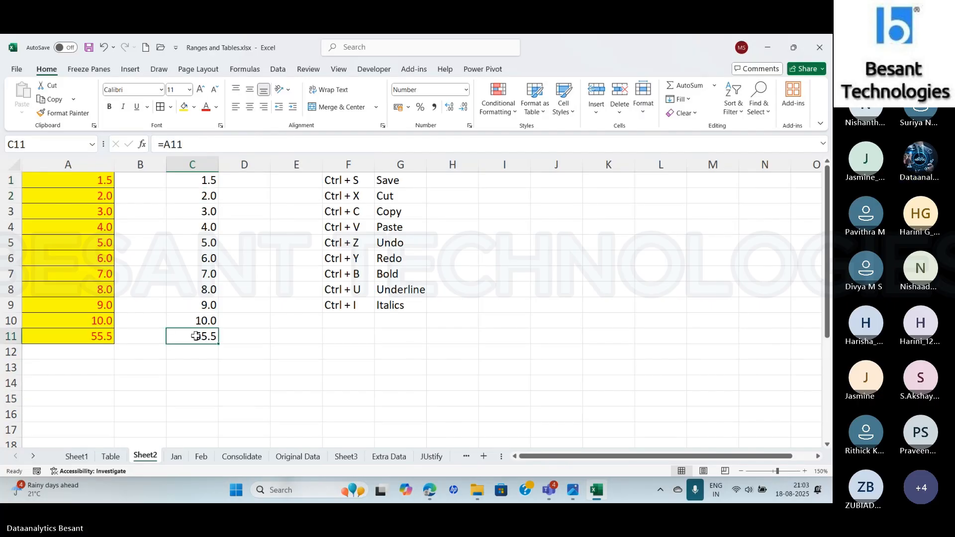
pyautogui.click(190, 180)
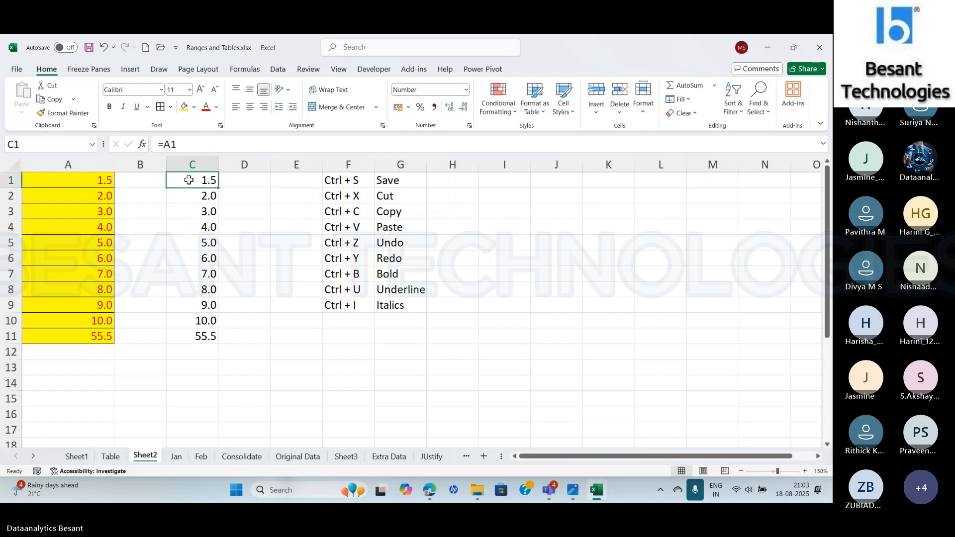
# - Copy the yellow range A1:A11 on Sheet2
pyautogui.click(65, 181)
pyautogui.moveTo(66, 180); pyautogui.dragTo(75, 341)
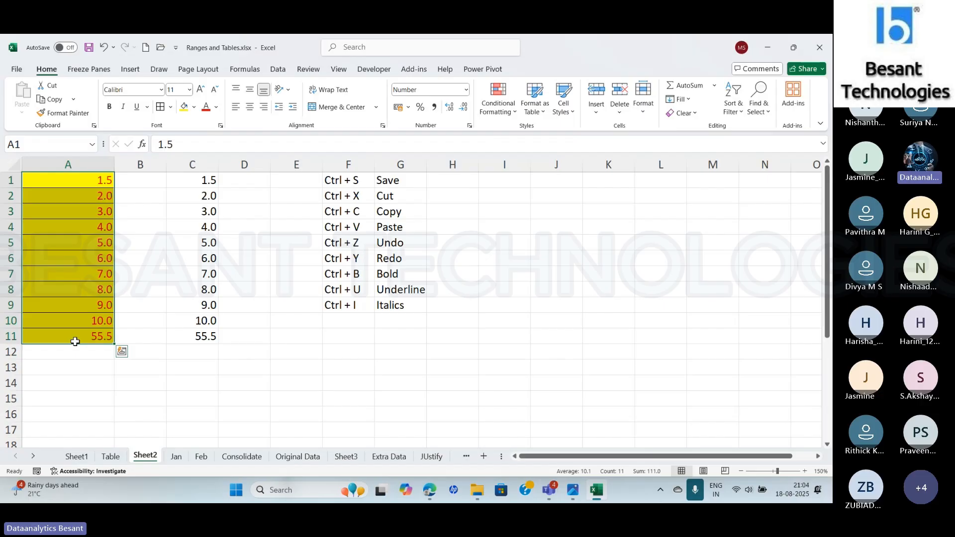
pyautogui.hotkey('ctrl', 'c')
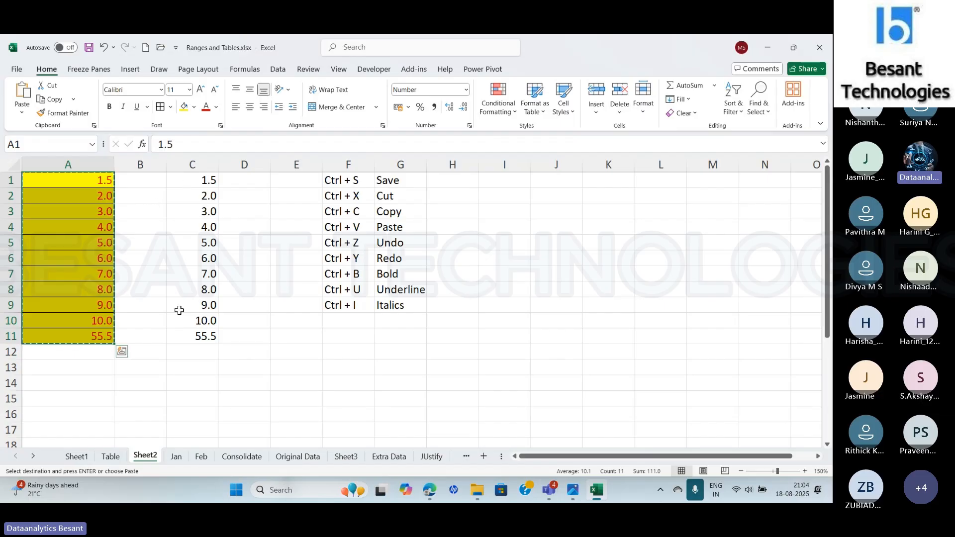
# - Paste the copied range as a Picture at cell J1, move it down a few rows and delete it
pyautogui.click(556, 180)
pyautogui.click(23, 113)
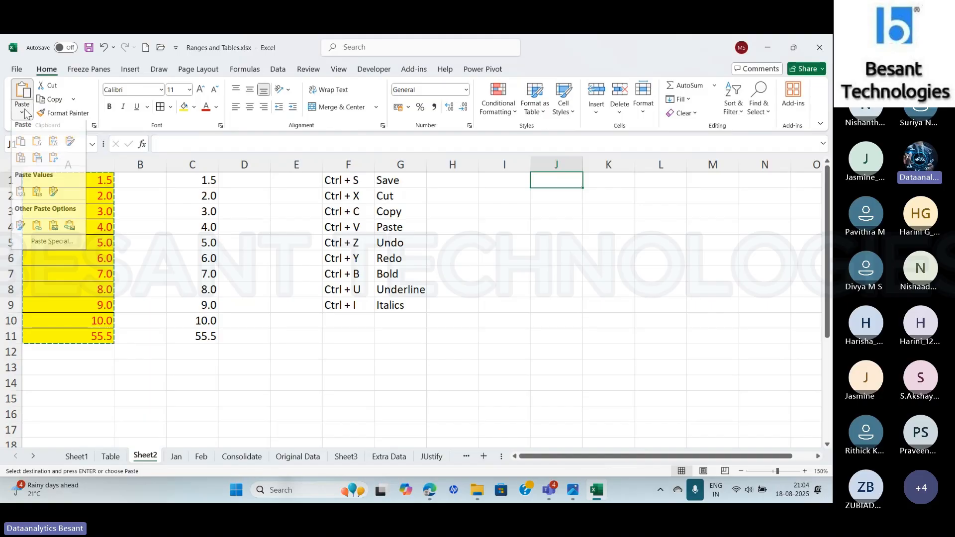
pyautogui.click(54, 231)
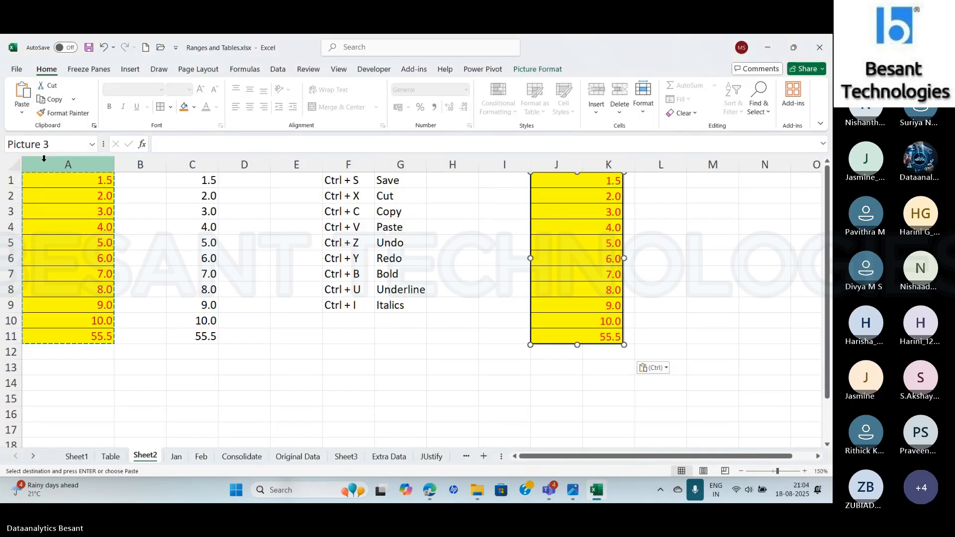
pyautogui.moveTo(585, 286); pyautogui.dragTo(572, 342)
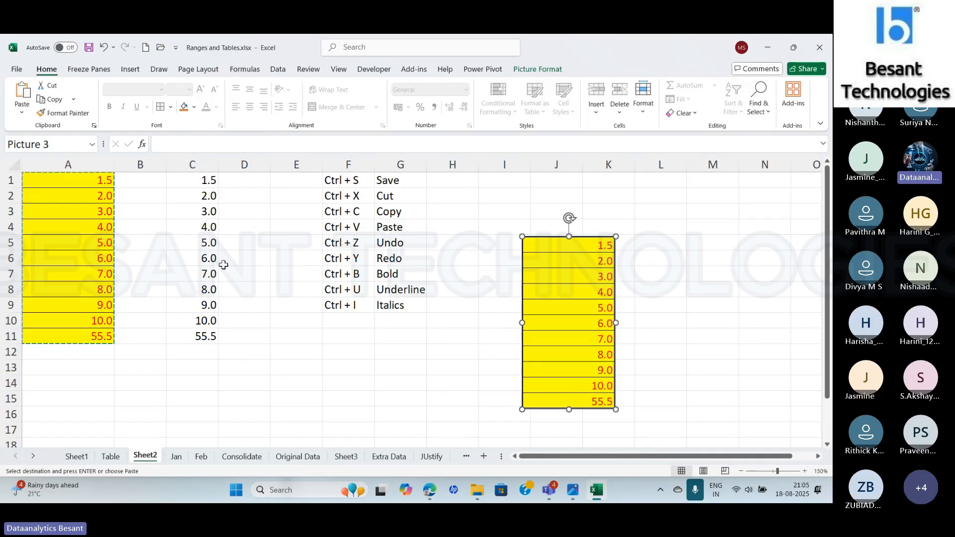
pyautogui.press('Delete')
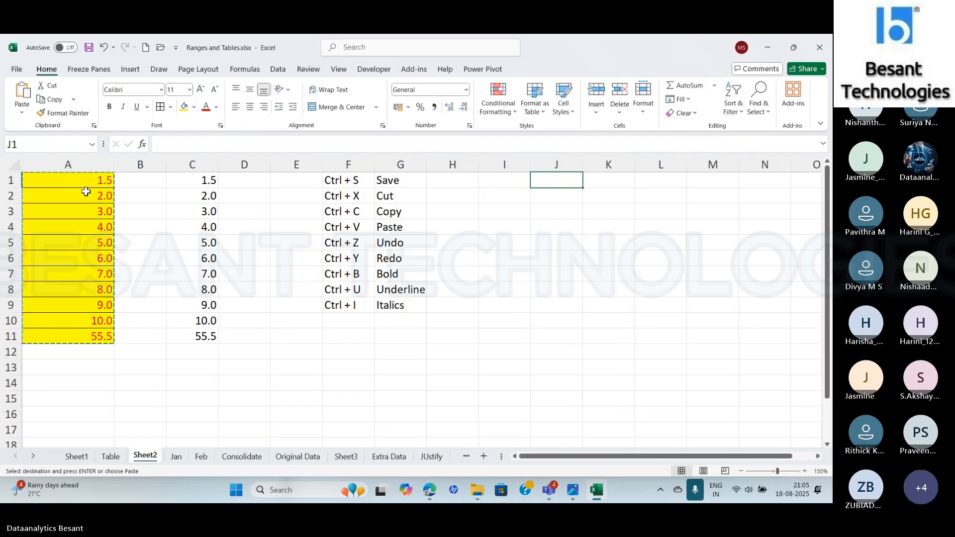
# - Paste the range A1:A11 as a Linked Picture at cell J1 and move it down to start at about row 5
pyautogui.moveTo(85, 180); pyautogui.dragTo(65, 335)
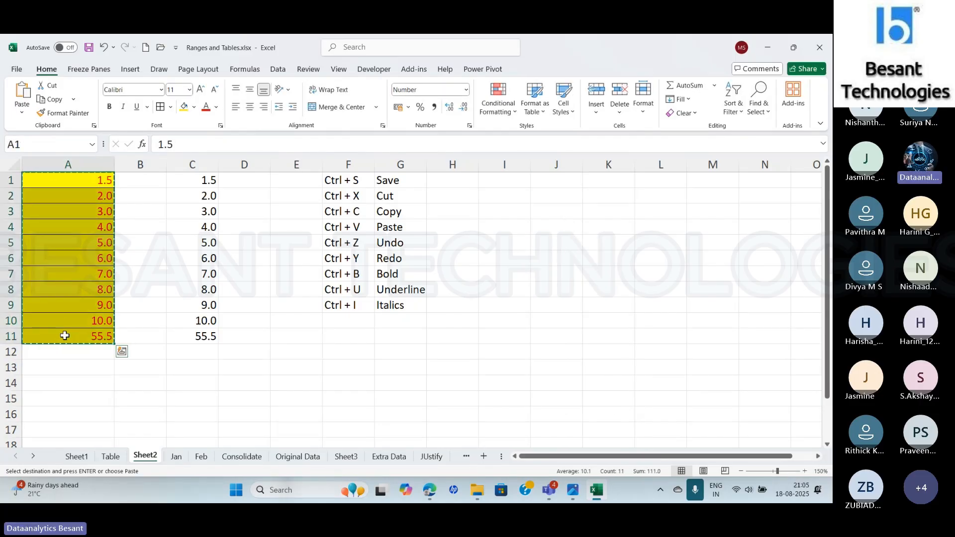
pyautogui.click(555, 183)
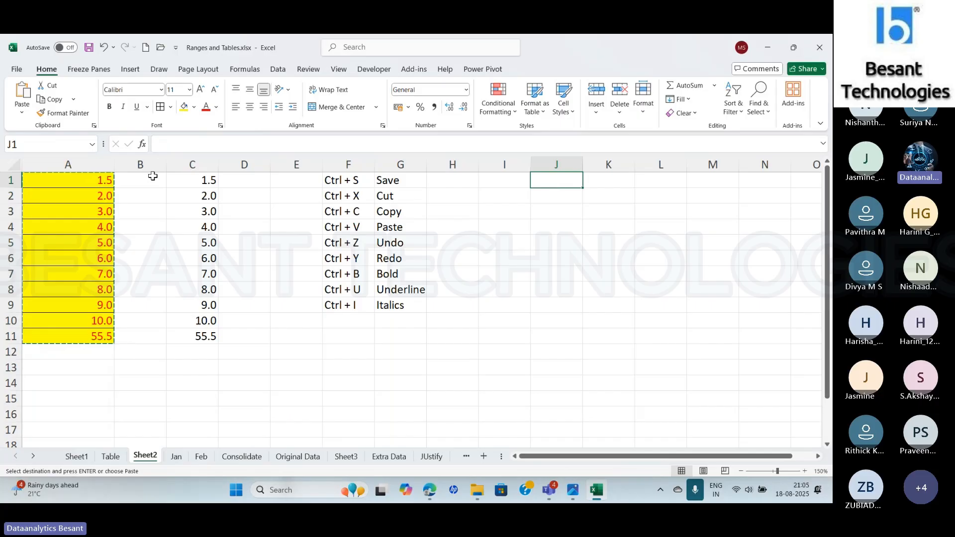
pyautogui.click(21, 111)
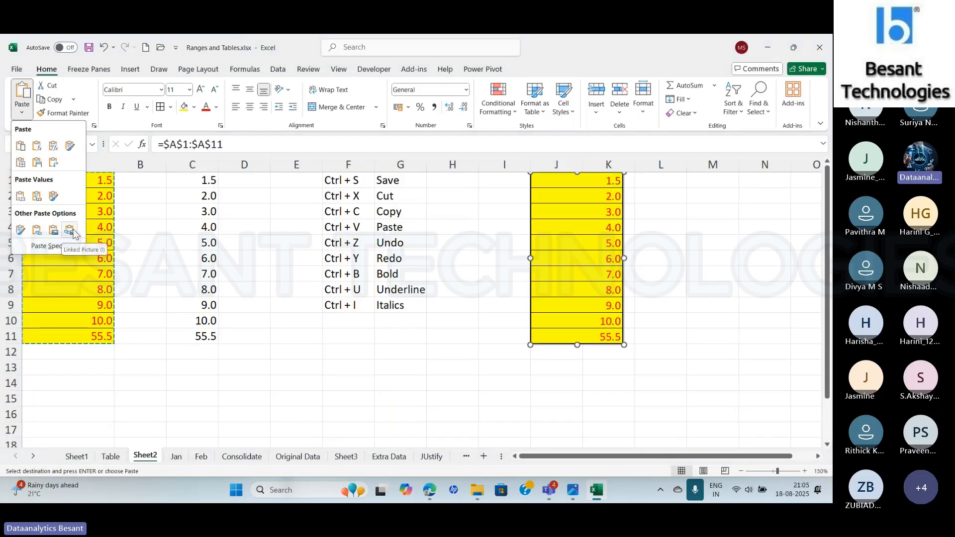
pyautogui.click(74, 233)
pyautogui.moveTo(566, 243); pyautogui.dragTo(561, 309)
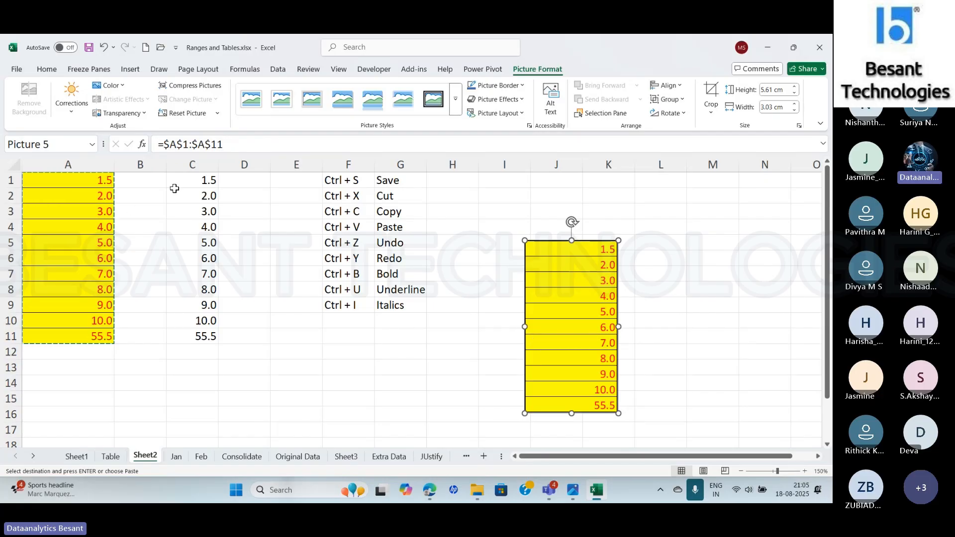
# - Set cell A2 on Sheet2 to 2.5 and check the linked picture's values and source formula
pyautogui.click(85, 198)
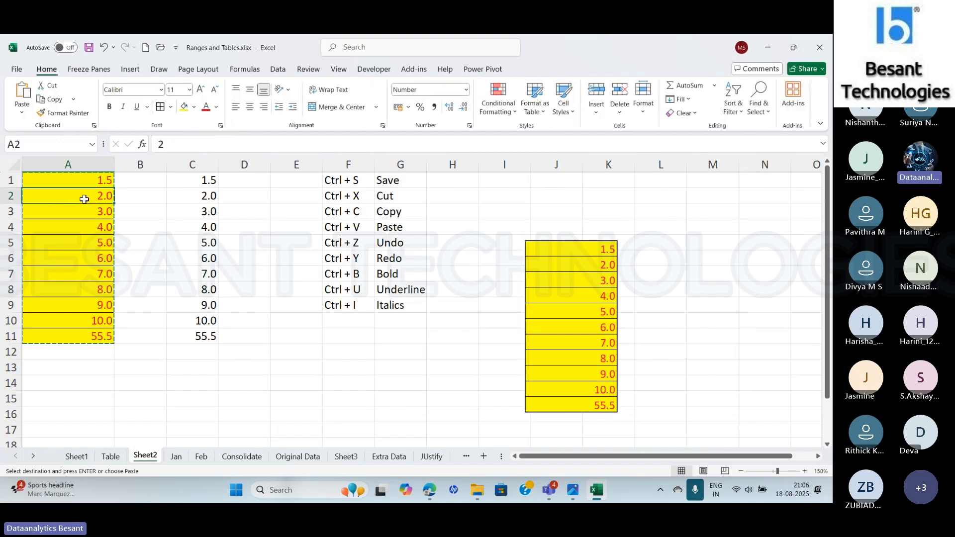
pyautogui.write('2.5')
pyautogui.press('Return')
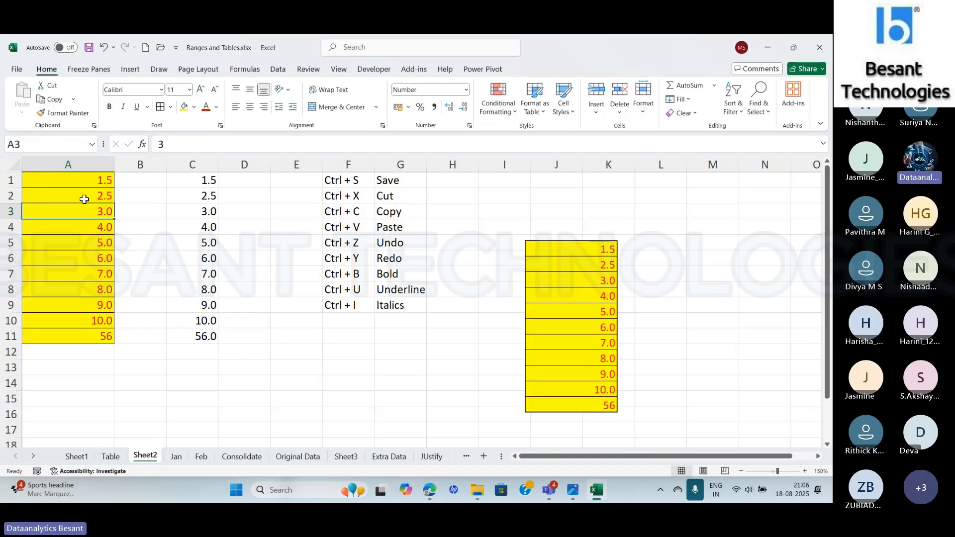
pyautogui.click(599, 406)
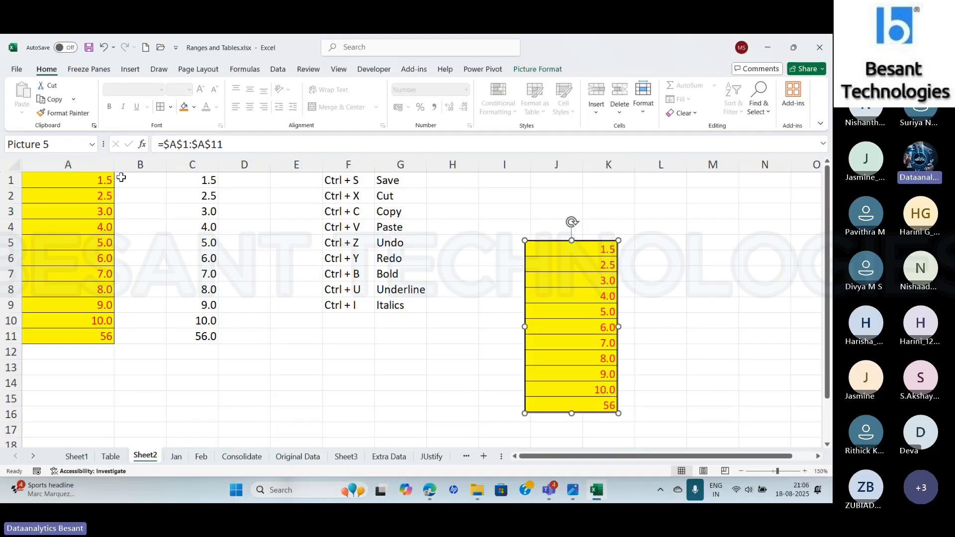
pyautogui.click(37, 213)
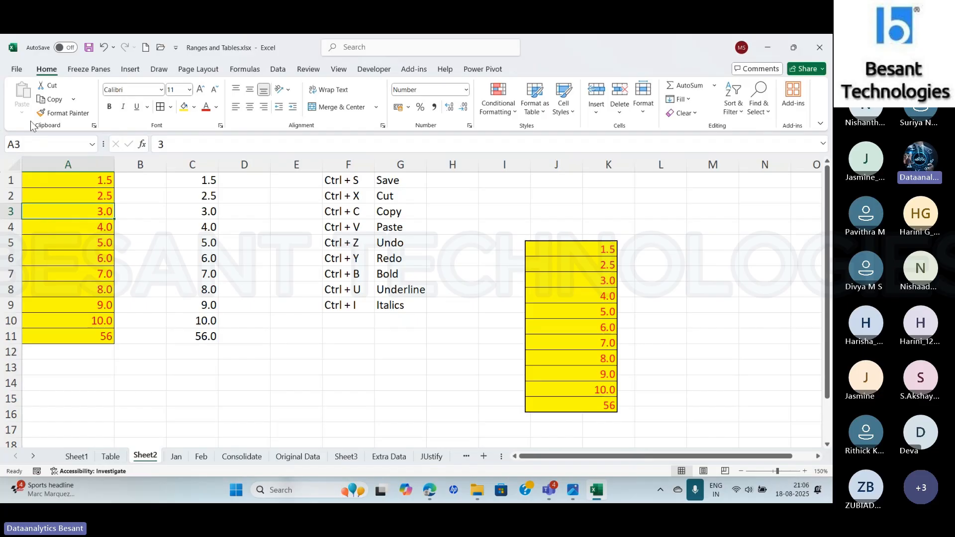
# - Copy the range A1:A11 and review the paste and operation options in Paste Special, closing it without pasting
pyautogui.moveTo(69, 180); pyautogui.dragTo(74, 332)
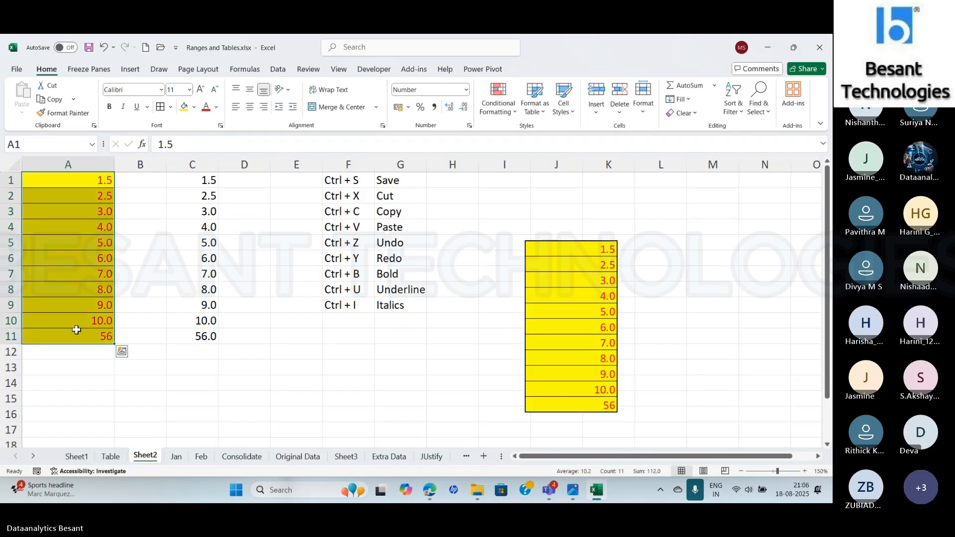
pyautogui.hotkey('ctrl', 'c')
pyautogui.click(23, 114)
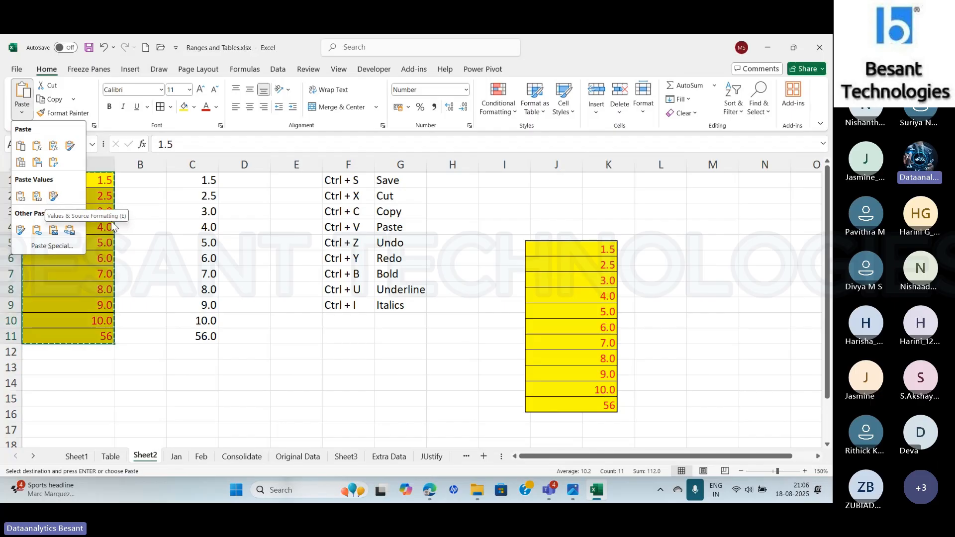
pyautogui.click(67, 246)
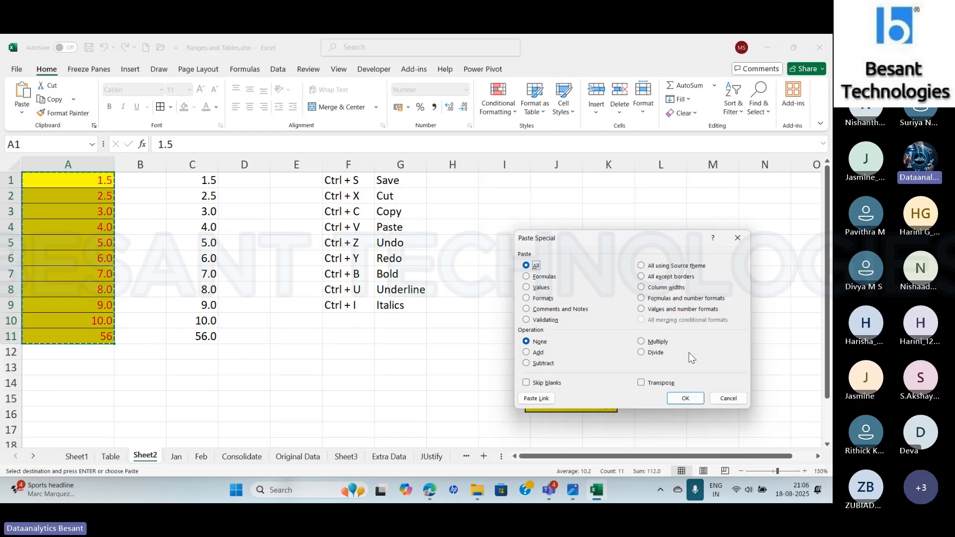
pyautogui.click(726, 397)
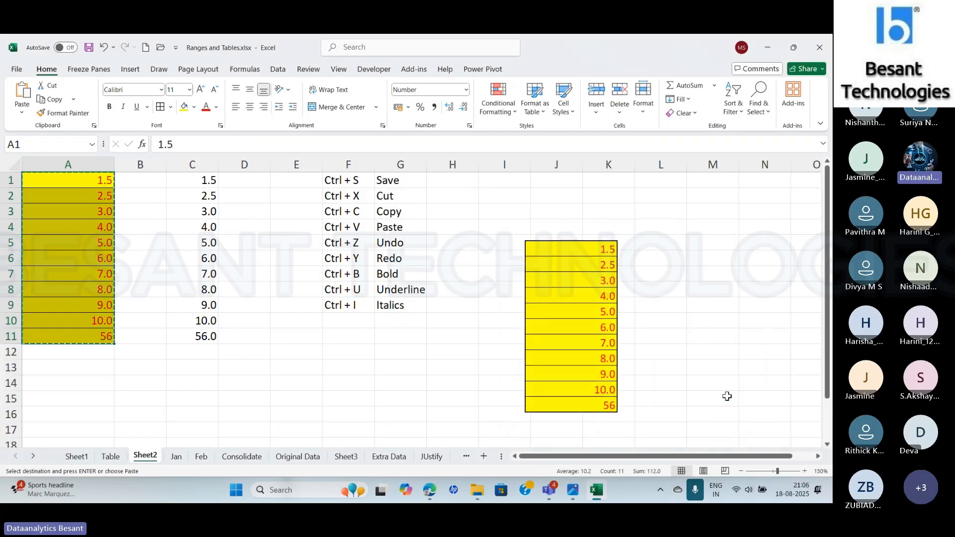
# - Switch to the Microsoft Teams meeting to view the meeting chat
pyautogui.hotkey('alt', 'Tab')
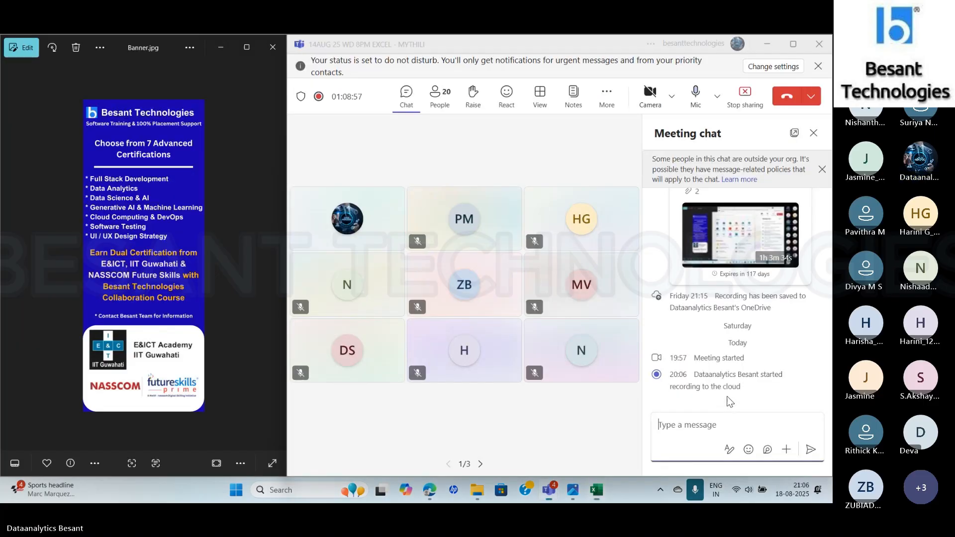